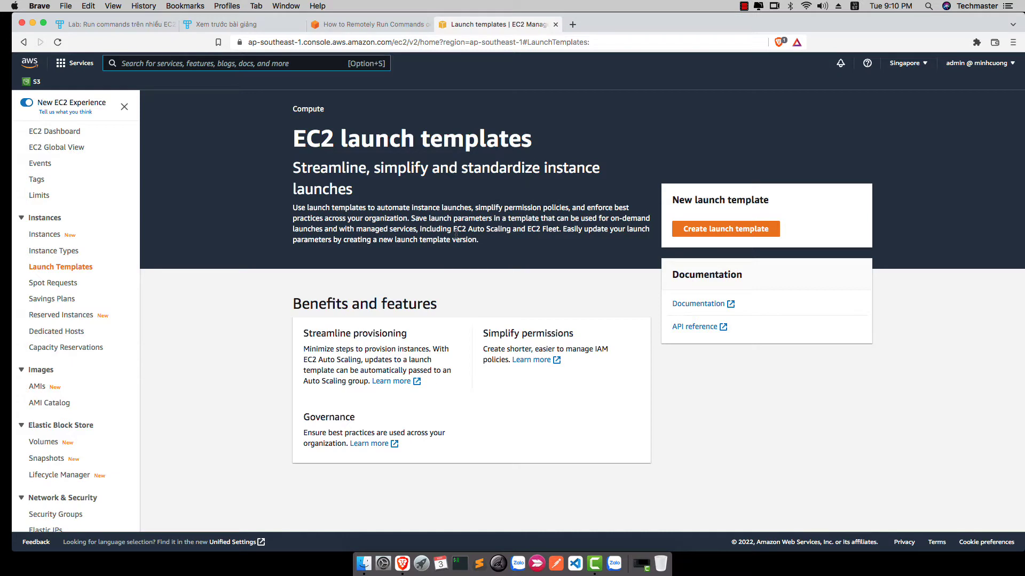
- Start a new EC2 launch template named WebTemplate with the version description "Web Server Template"
left_click(701, 230)
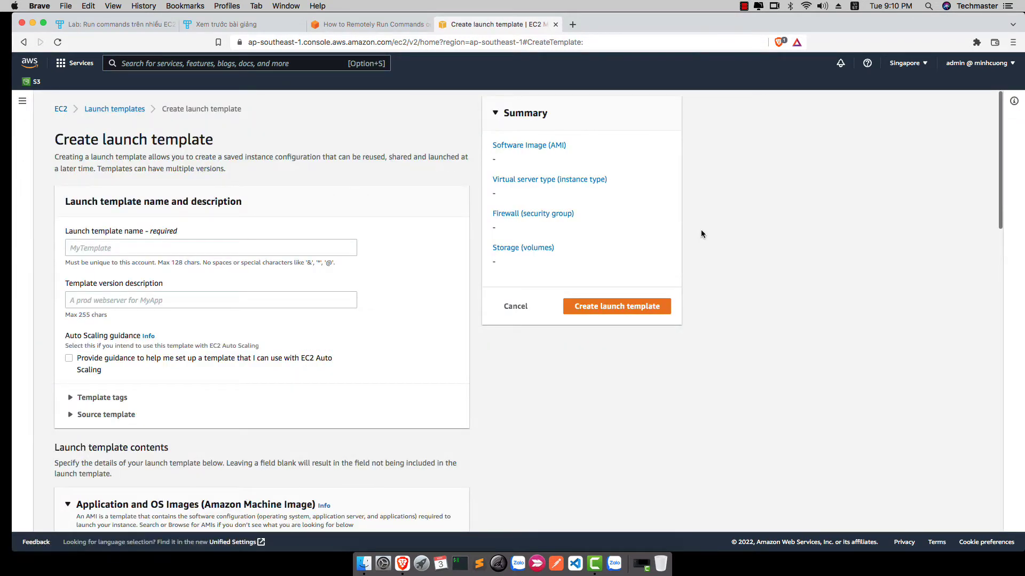
left_click(176, 251)
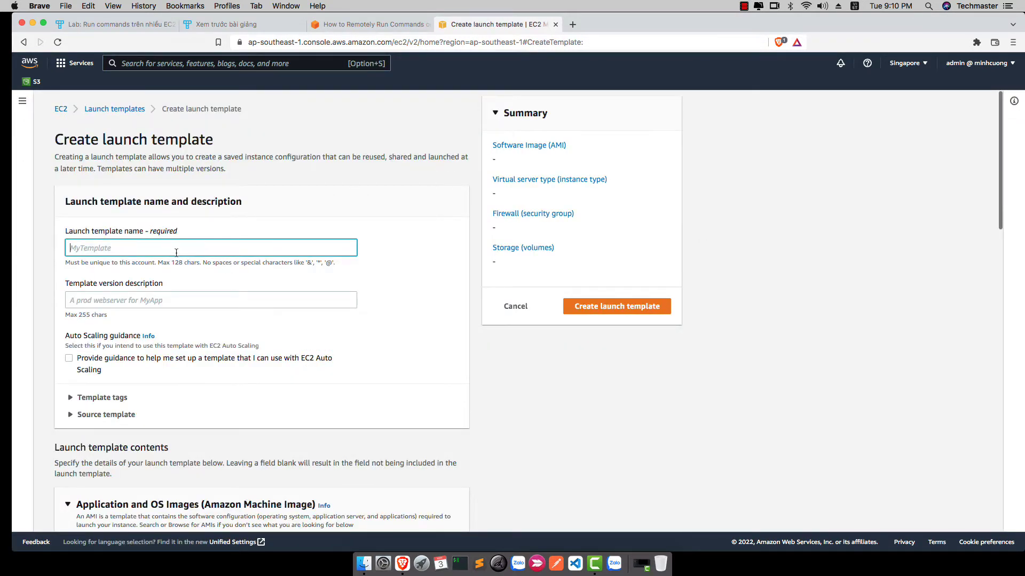
type("WebFlee")
key("BackSpace")
key("BackSpace")
type("mpla")
left_click(98, 298)
type("We")
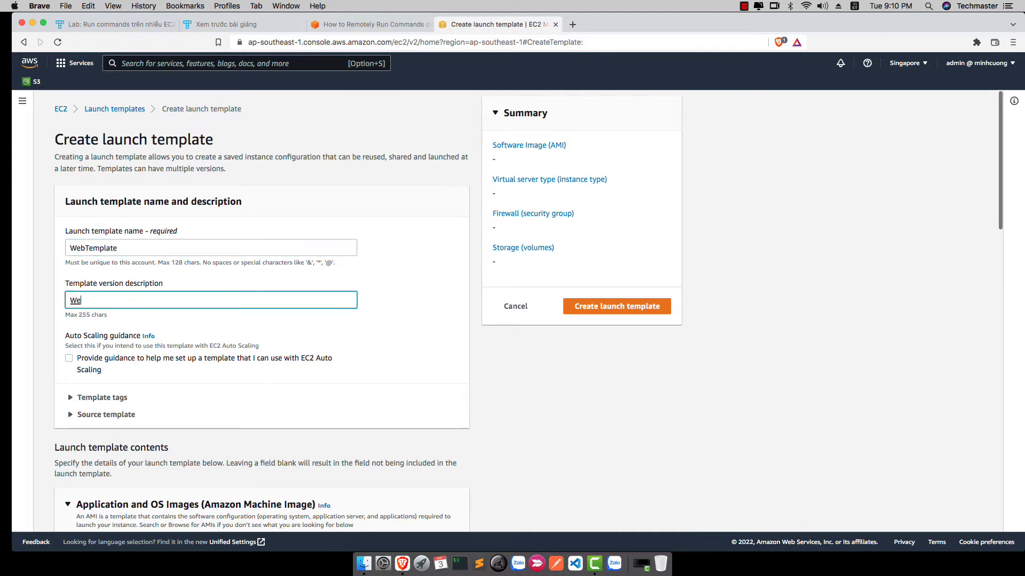
type("b Server Template")
- Expand the template tags and source template sections to review their options
scroll(90, 384, "down", 3)
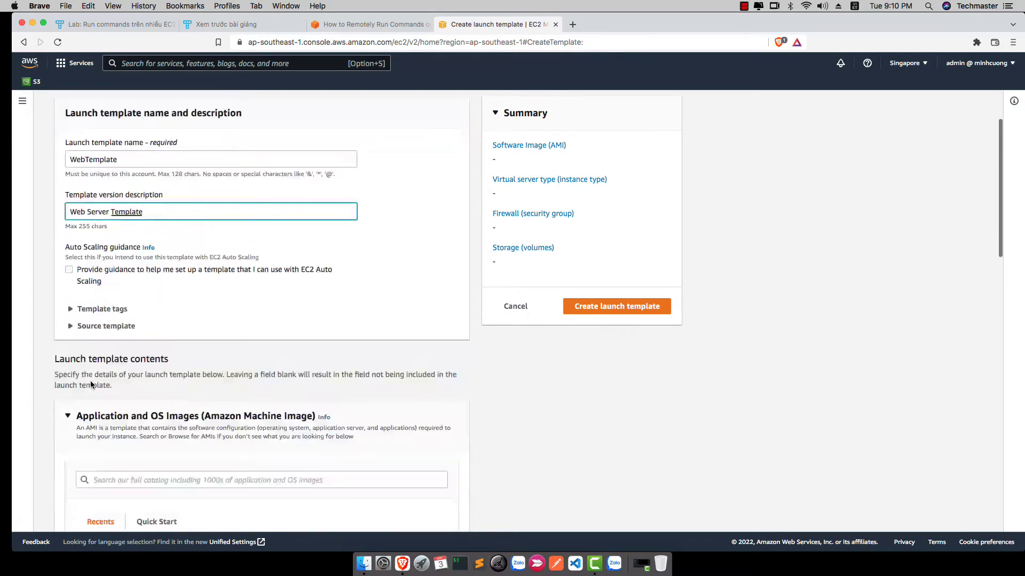
left_click(71, 326)
left_click(70, 309)
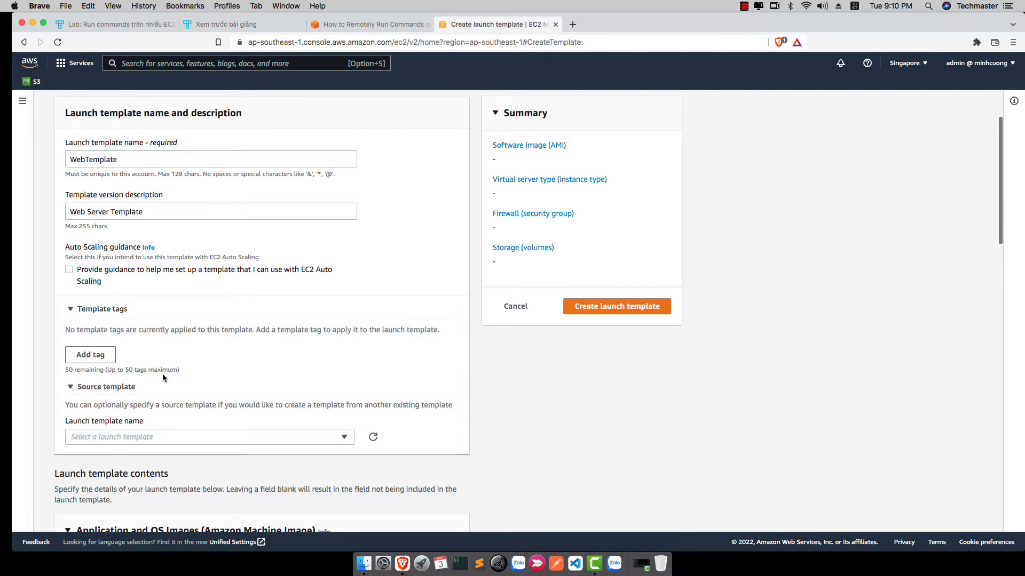
- Choose the Amazon Linux Quick Start image as the template's machine image
scroll(163, 377, "down", 10)
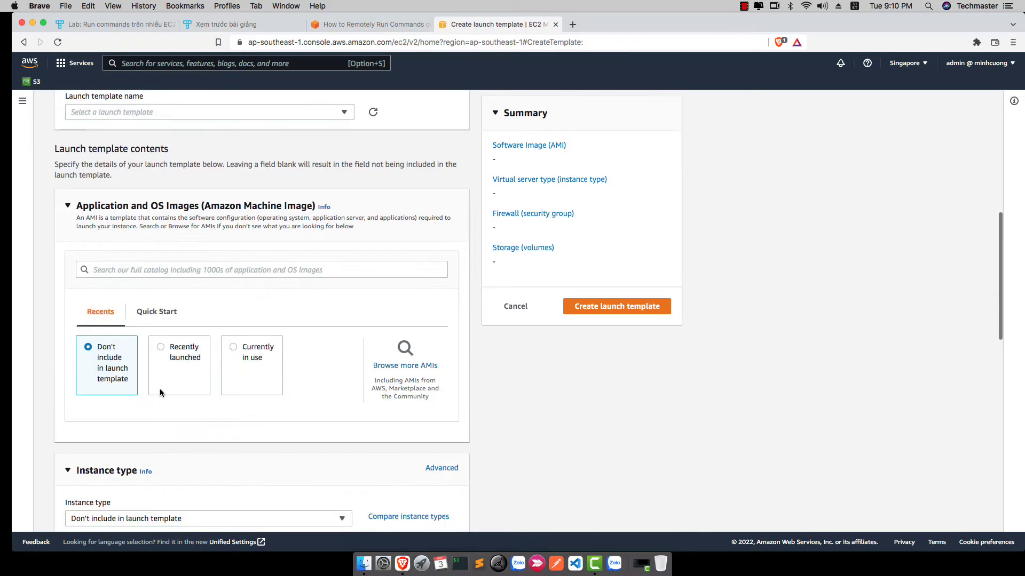
left_click(155, 320)
left_click(146, 361)
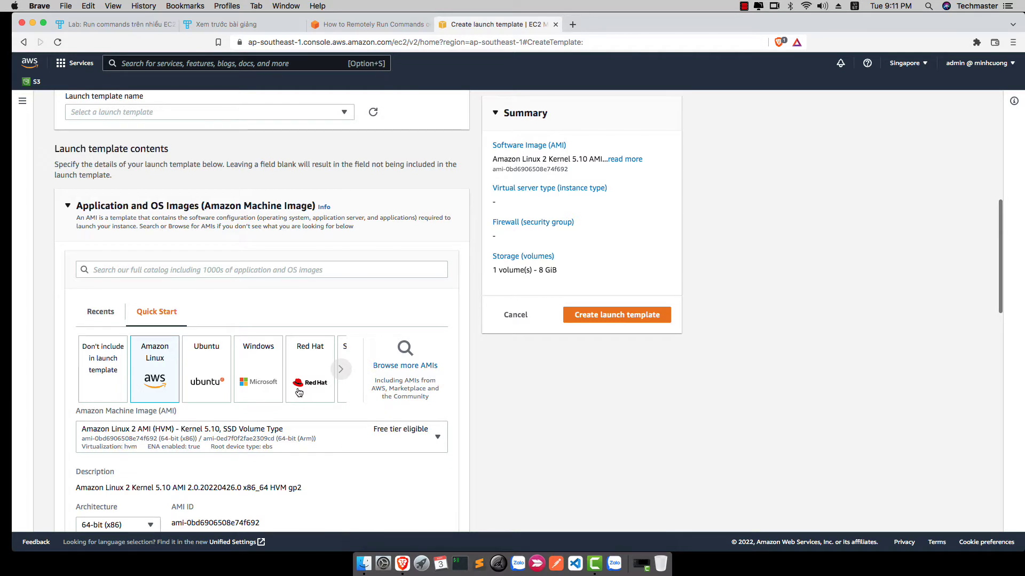
- Set the launch template's instance type to t2.micro
scroll(297, 393, "down", 2)
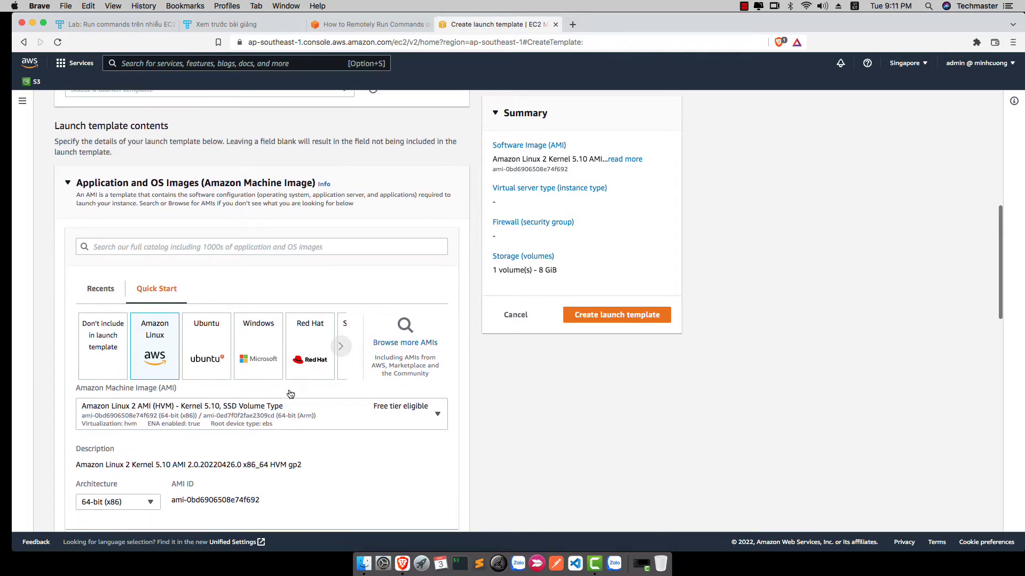
scroll(291, 393, "down", 5)
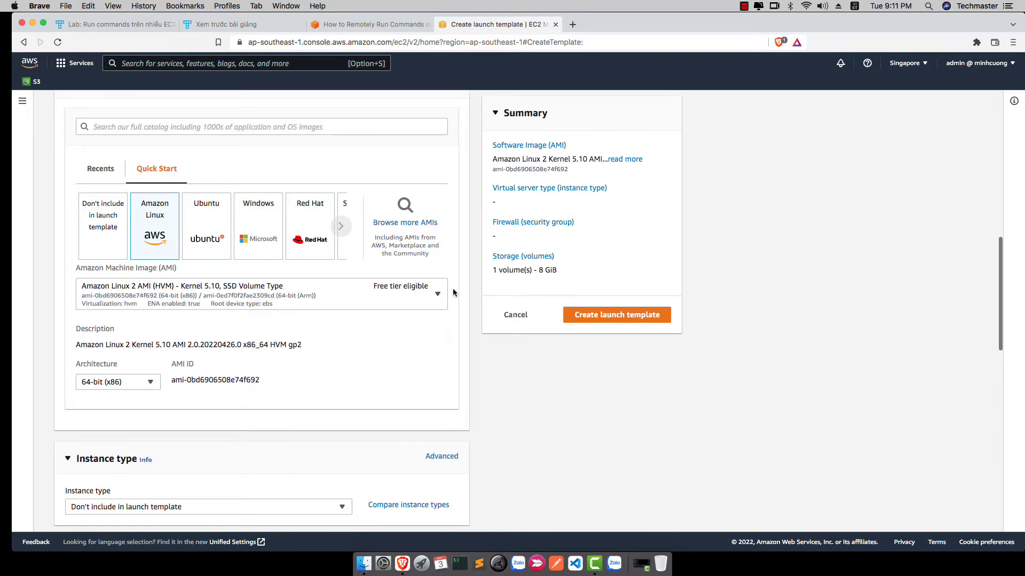
scroll(149, 400, "down", 4)
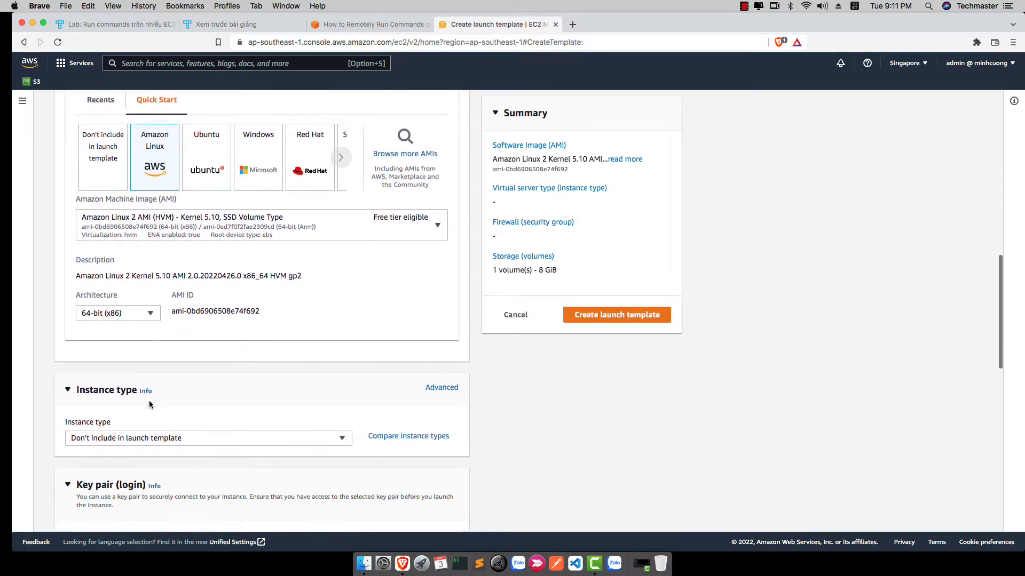
scroll(150, 404, "down", 2)
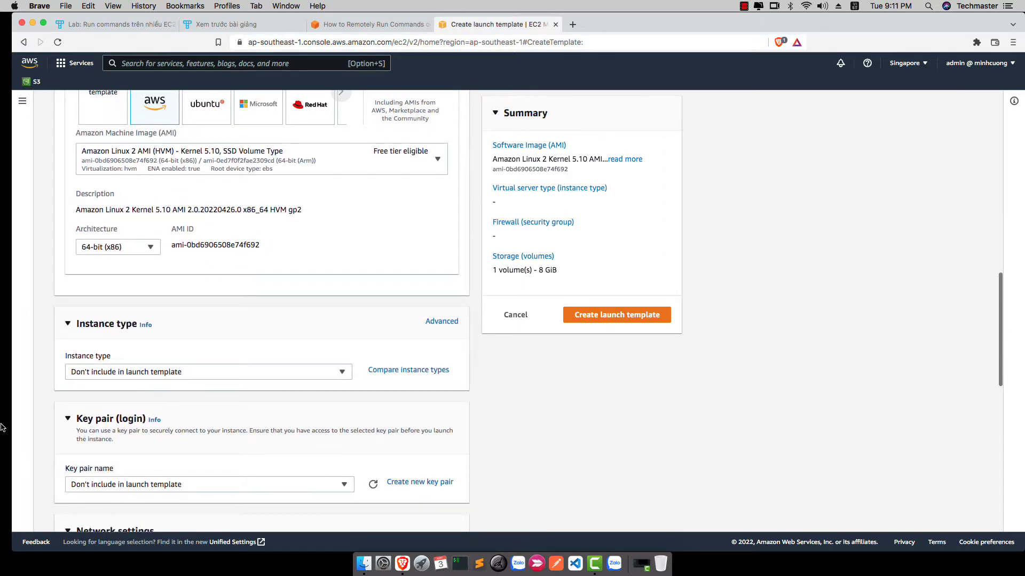
left_click(136, 372)
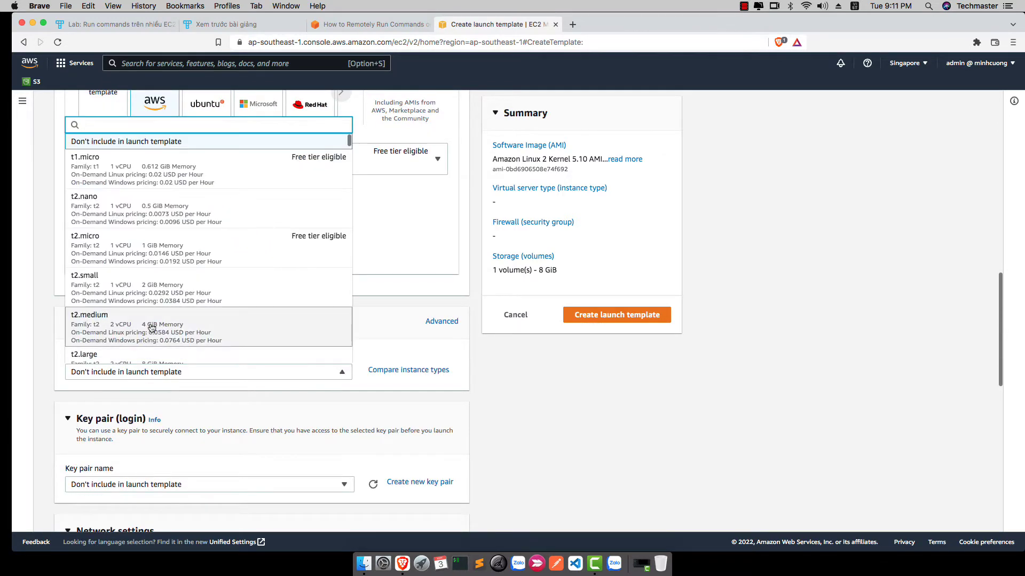
left_click(179, 248)
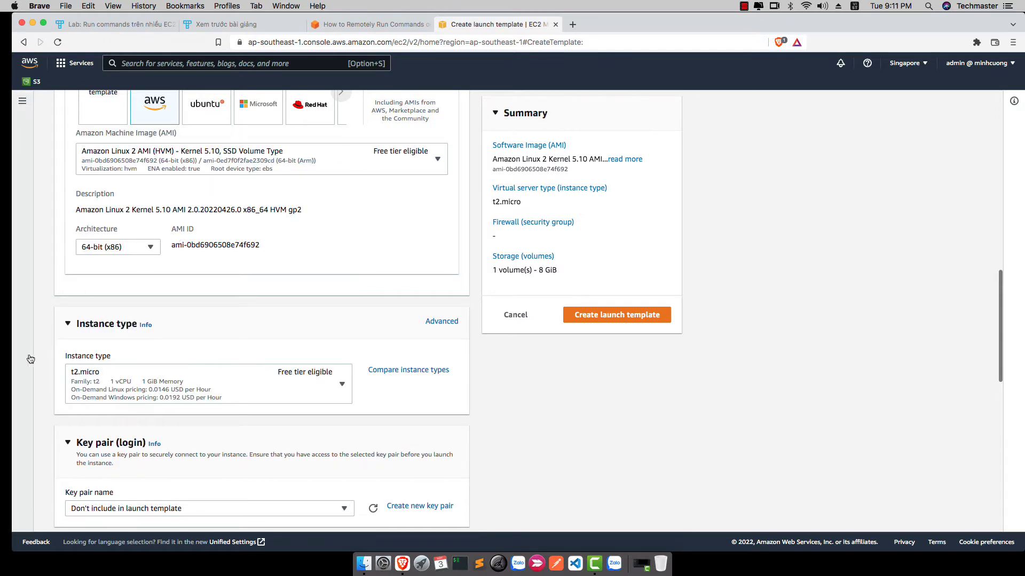
- Assign the existing key pair khueaws to the launch template
scroll(52, 417, "down", 6)
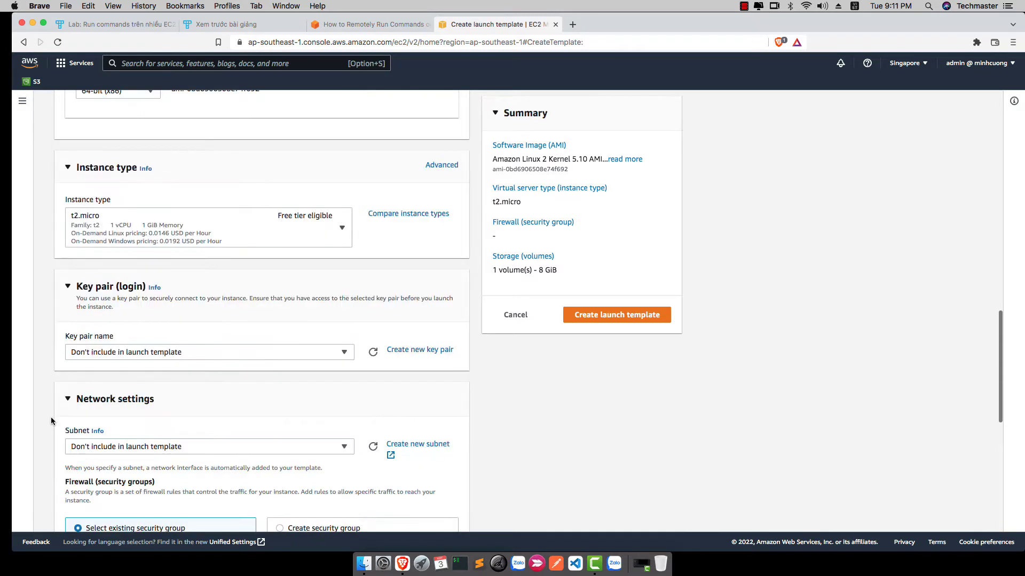
left_click(101, 357)
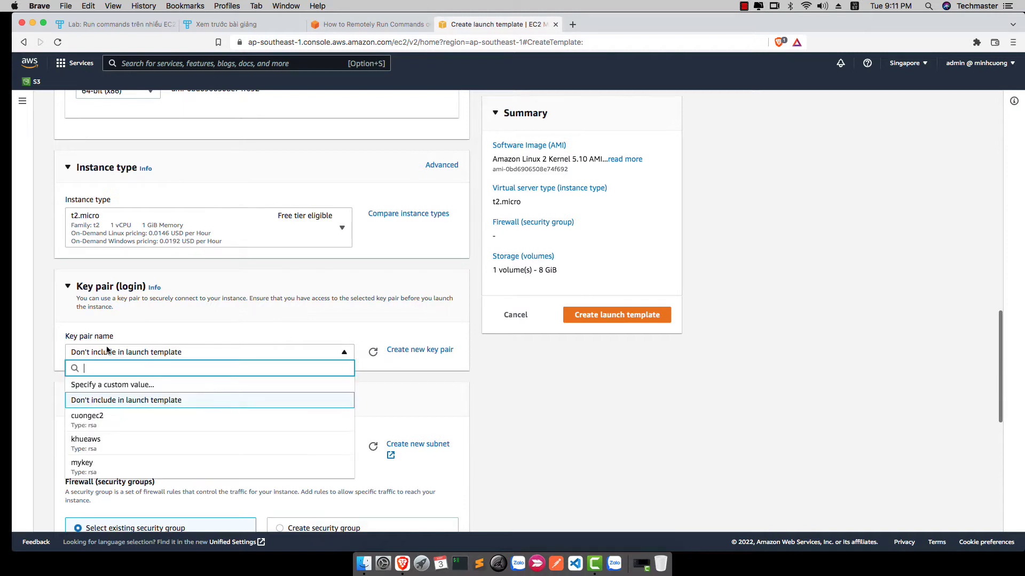
left_click(96, 444)
- Add the existing security group MyWebServerGroup to the template's network settings
scroll(36, 428, "down", 3)
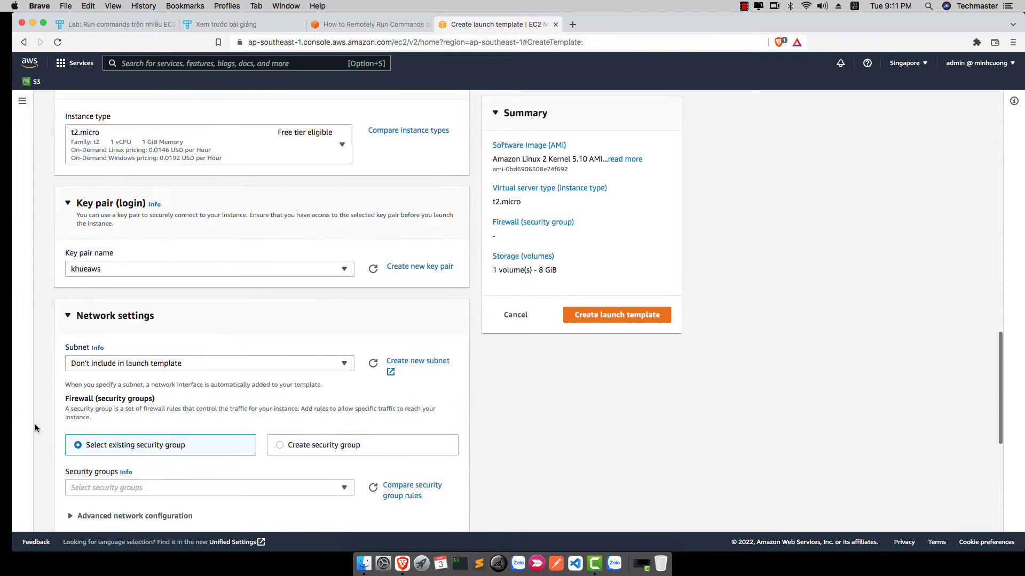
scroll(35, 429, "down", 4)
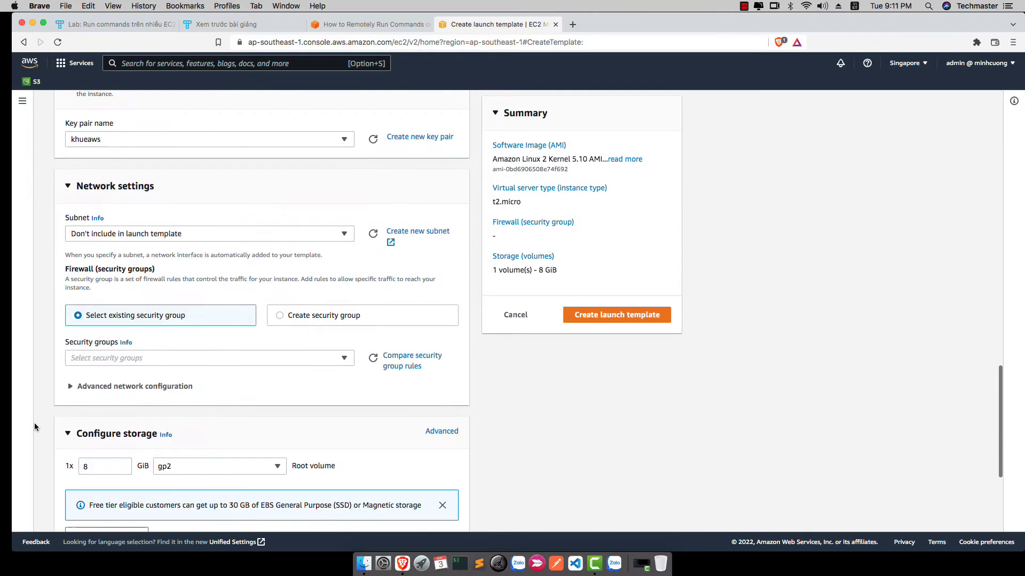
left_click(194, 361)
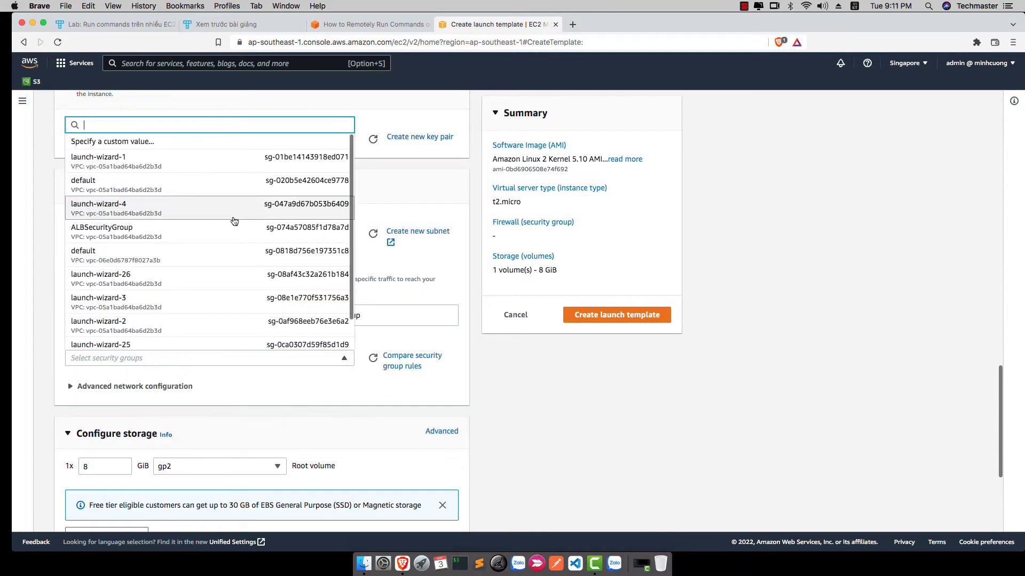
scroll(234, 221, "down", 2)
left_click(106, 338)
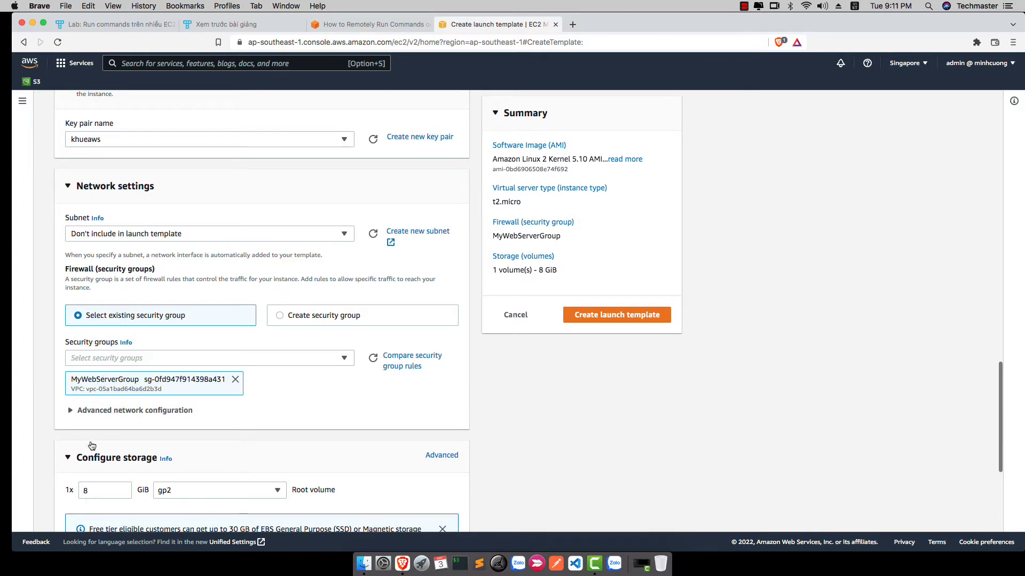
- Expand the template's advanced details and check the available IAM instance profiles
scroll(90, 446, "down", 3)
scroll(90, 447, "down", 2)
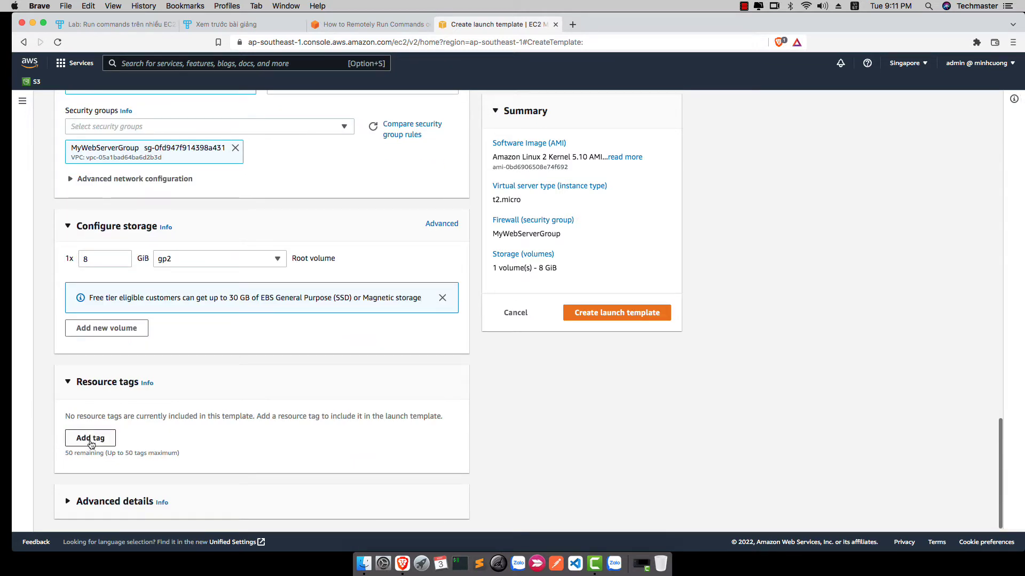
left_click(68, 503)
scroll(156, 436, "down", 10)
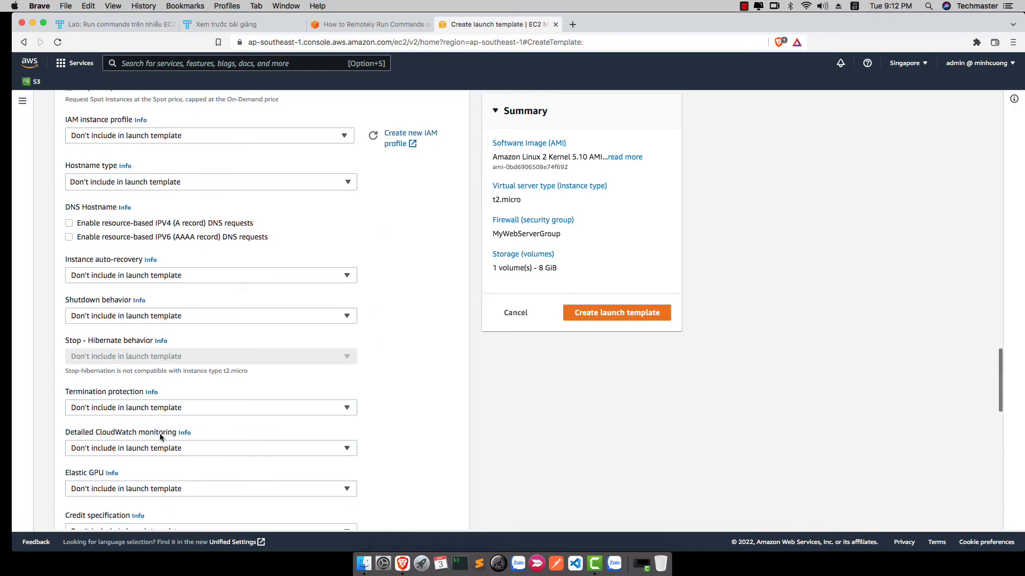
scroll(159, 433, "up", 2)
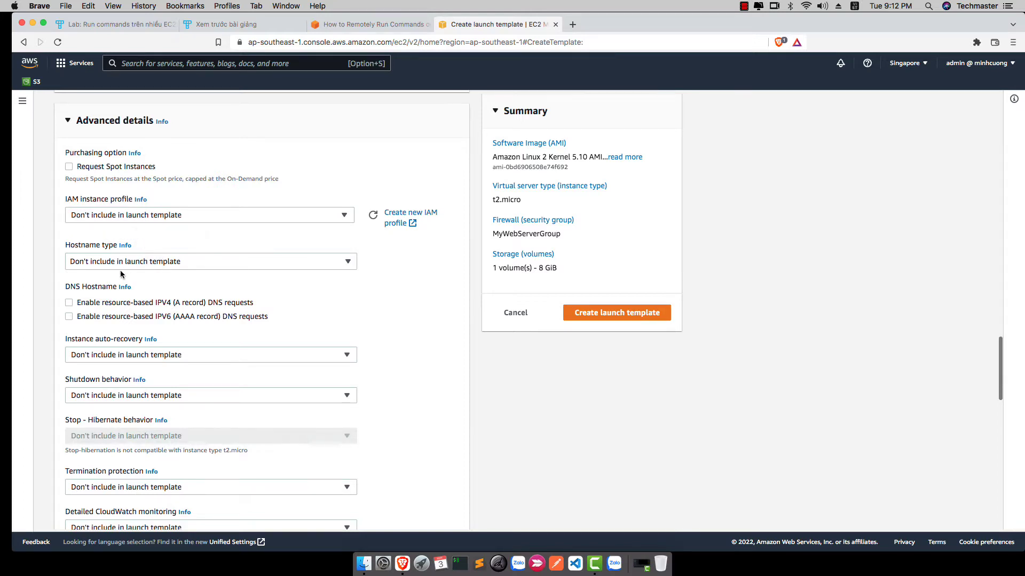
scroll(120, 269, "up", 1)
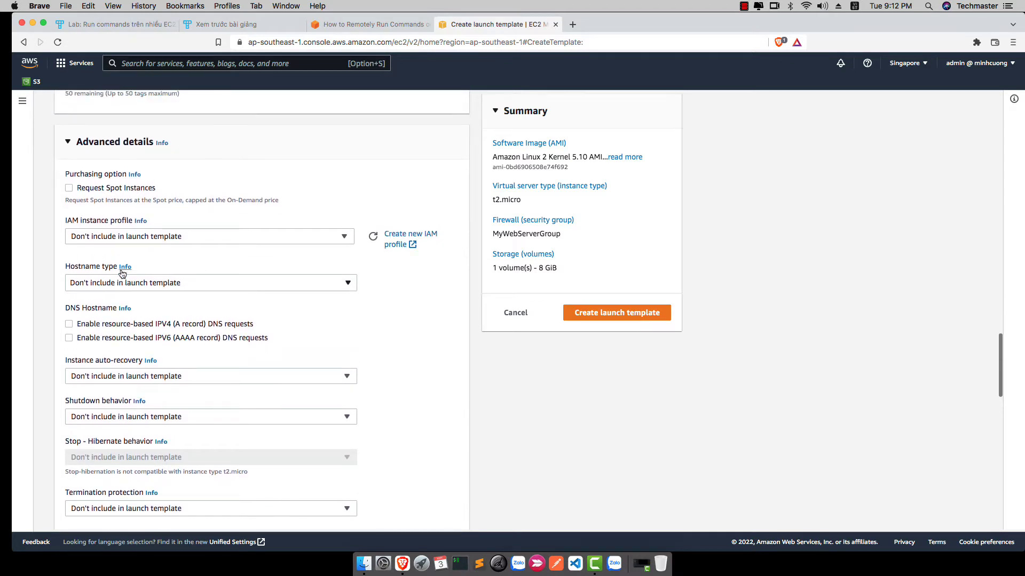
left_click(149, 236)
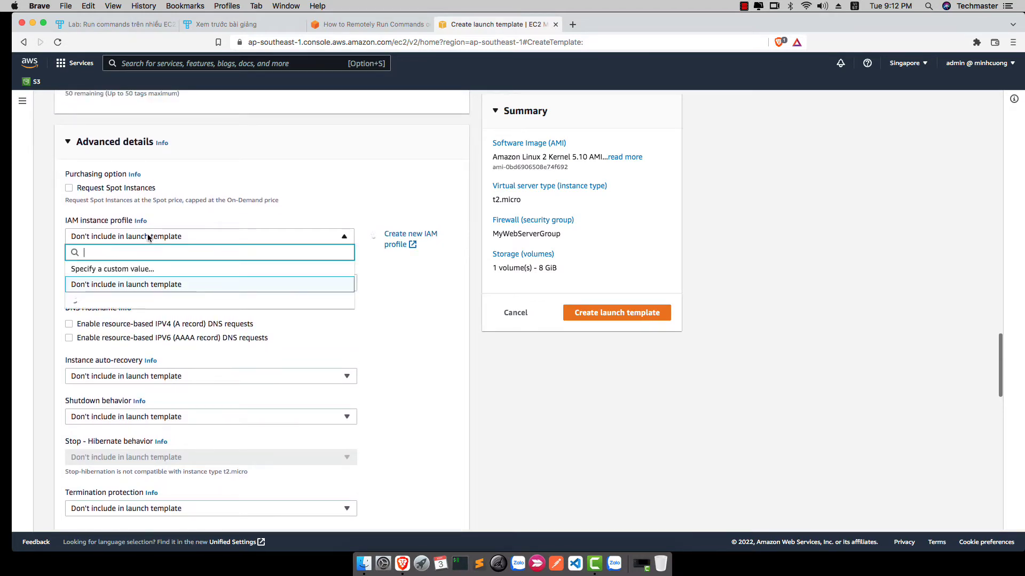
left_click(149, 236)
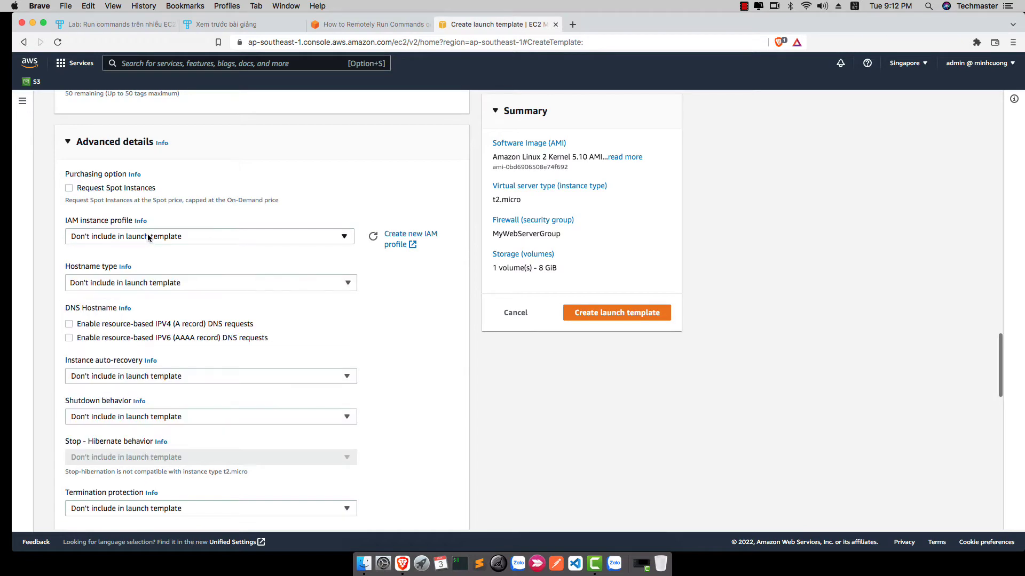
- Open the AWS console from aws.amazon.com in a new browser tab and go to the IAM roles list
left_click(573, 25)
type("aws.amazon.com")
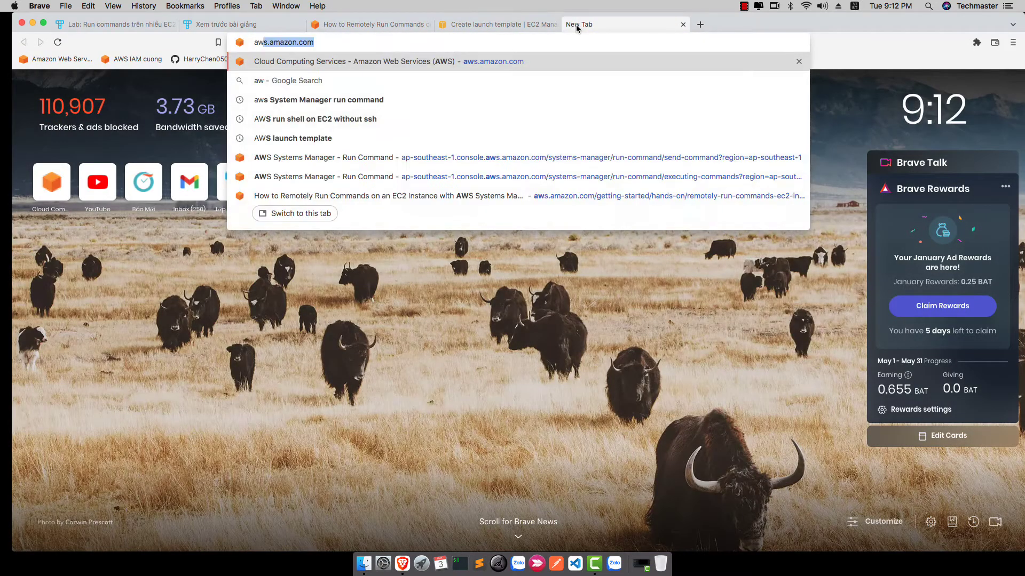
key("Return")
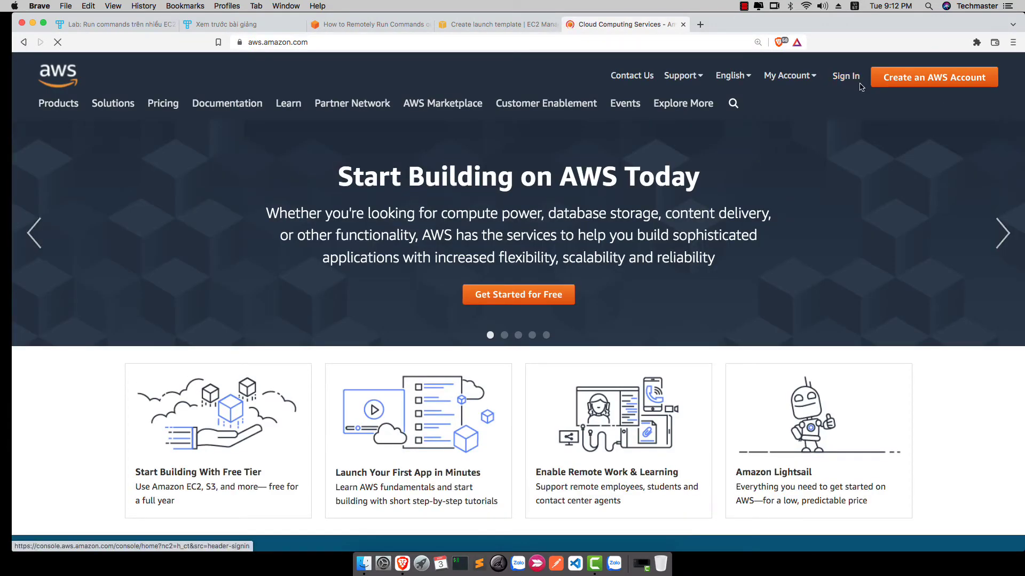
left_click(851, 79)
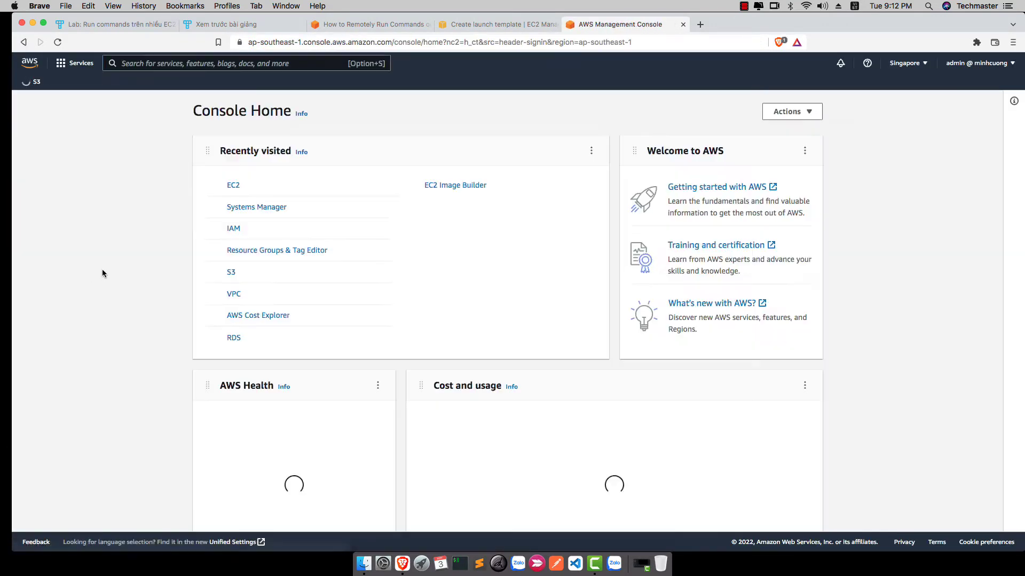
left_click(231, 230)
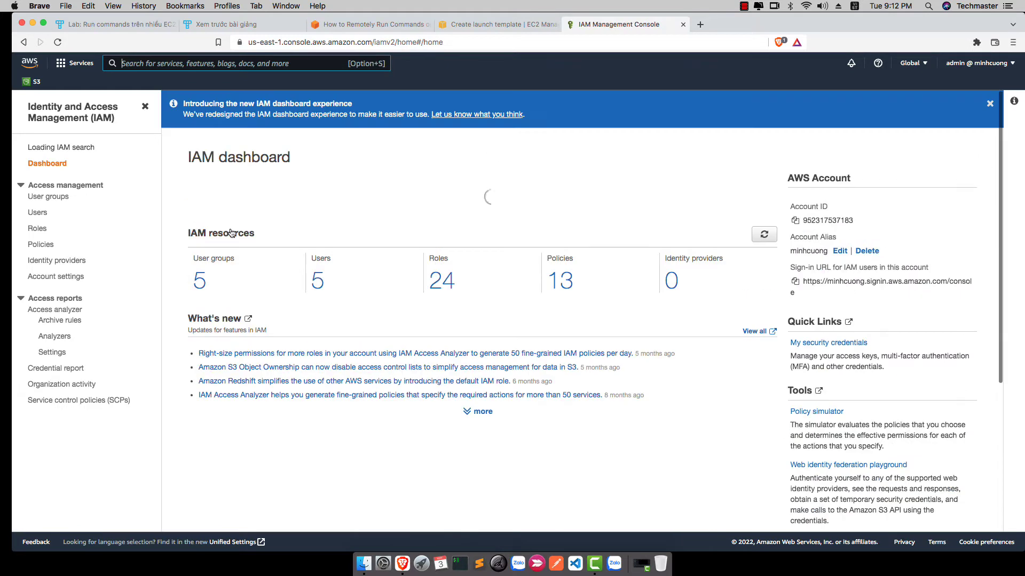
left_click(38, 234)
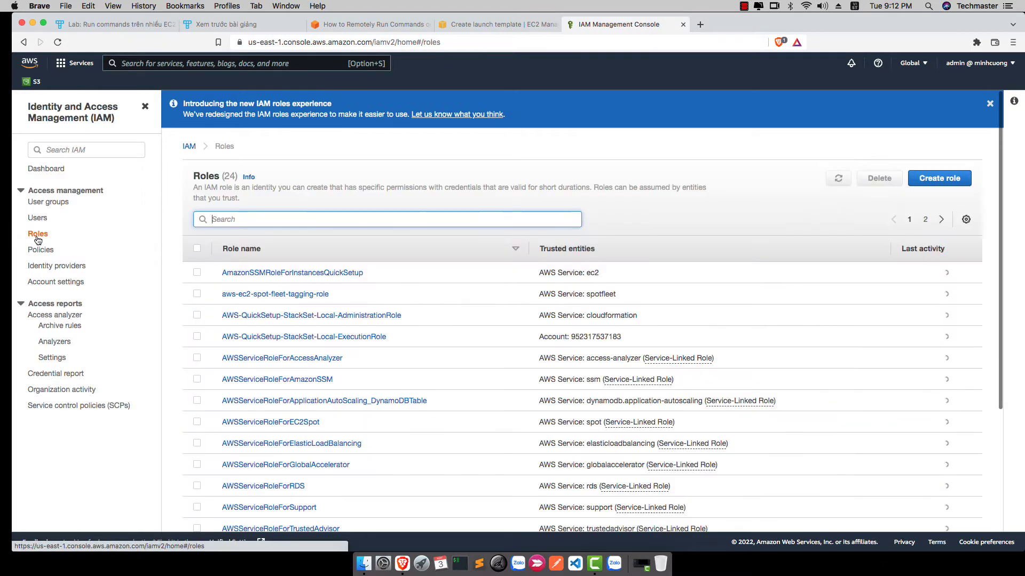
- Start a new IAM role for an AWS service with the EC2 use case and continue to adding permissions
left_click(923, 181)
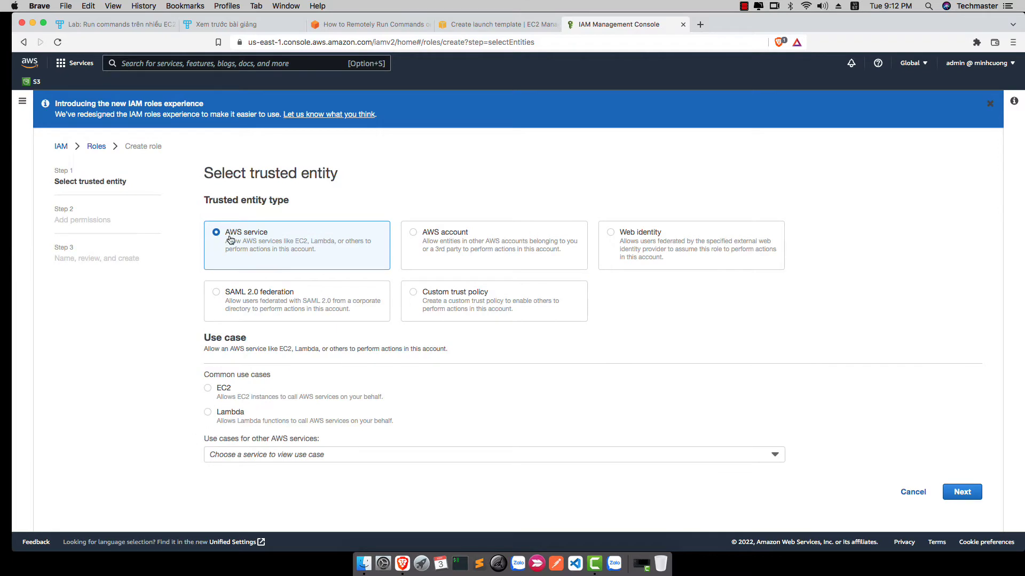
left_click(208, 389)
left_click(961, 491)
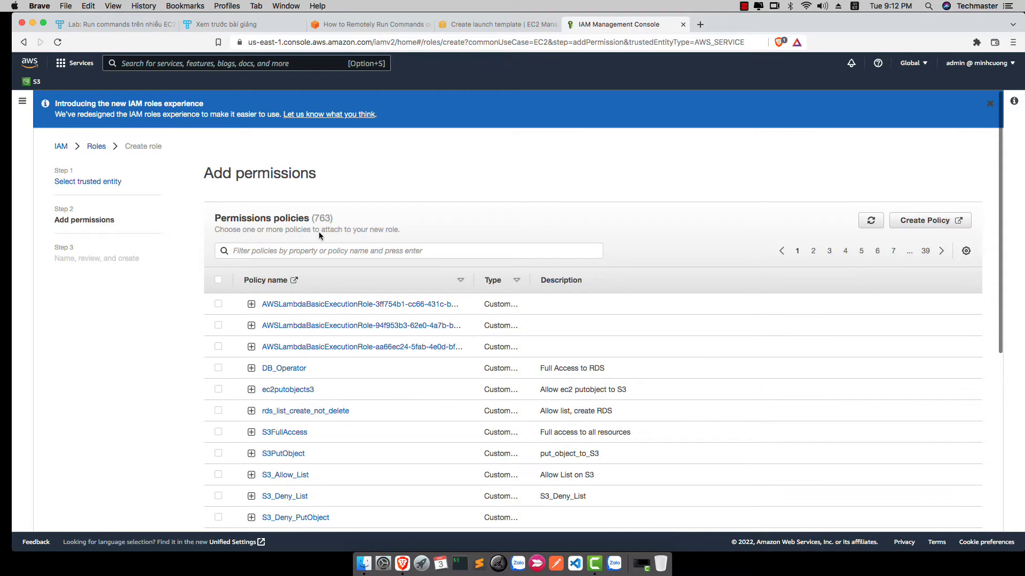
- Switch to the lesson preview page and copy the policy name AmazonSSMManagedInstanceCore from its IAM role section
left_click(195, 24)
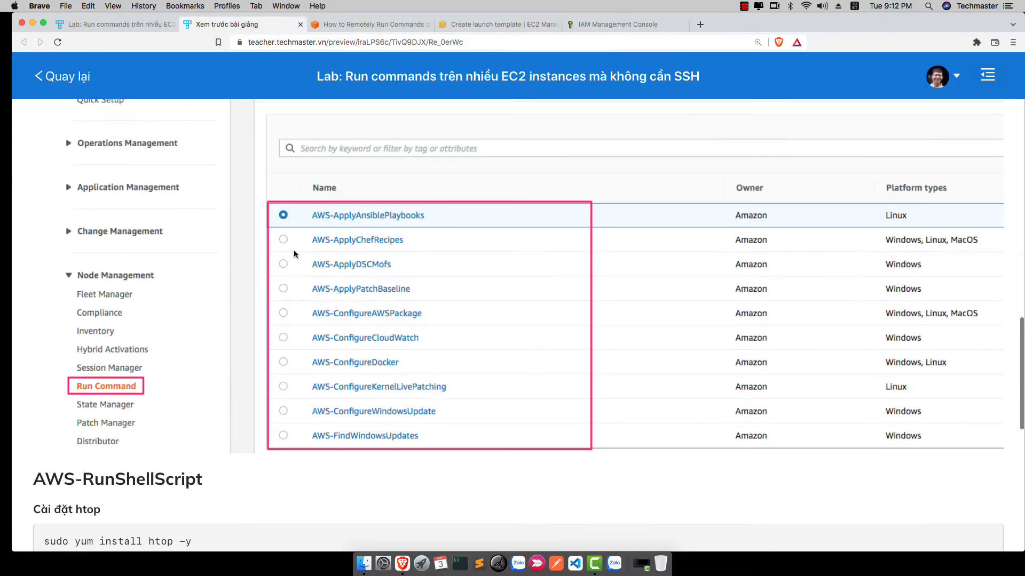
scroll(235, 354, "up", 10)
scroll(235, 355, "up", 2)
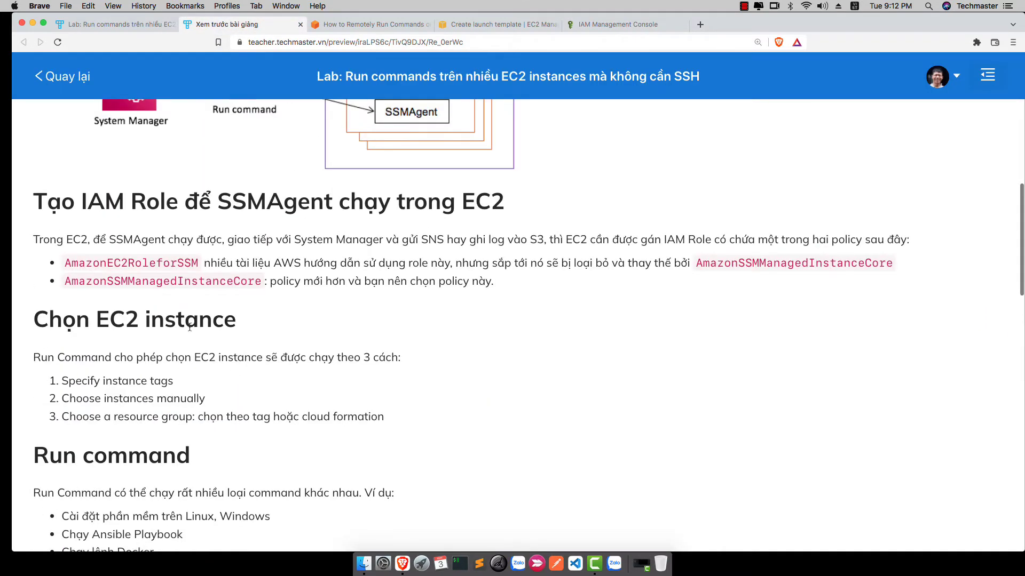
left_click_drag(65, 281, 261, 283)
key("super+c")
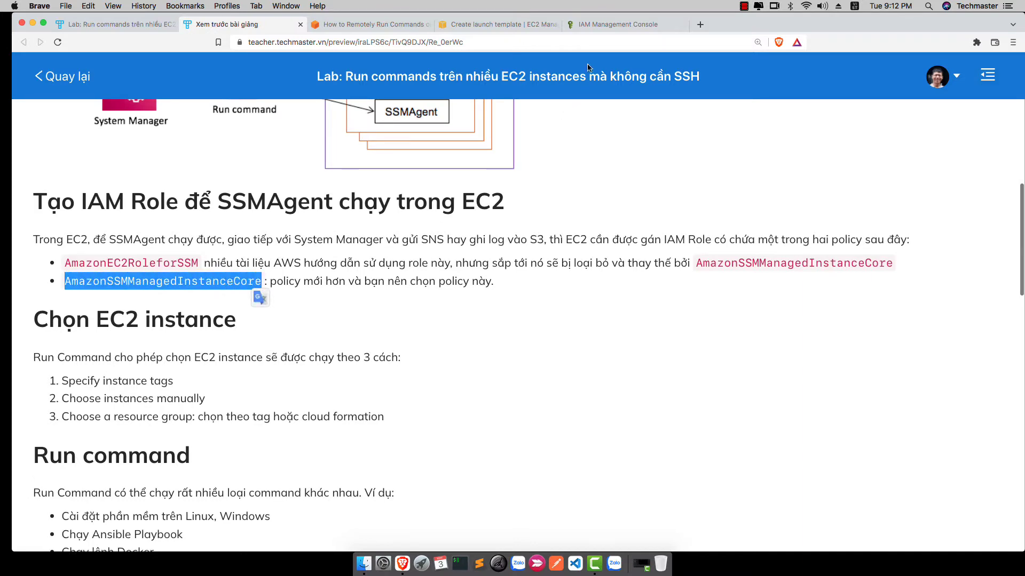
- Return to the IAM role creation page, filter the permissions policies by AmazonSSMManagedInstanceCore and select that policy for the role
left_click(620, 24)
left_click(315, 249)
key("super+v")
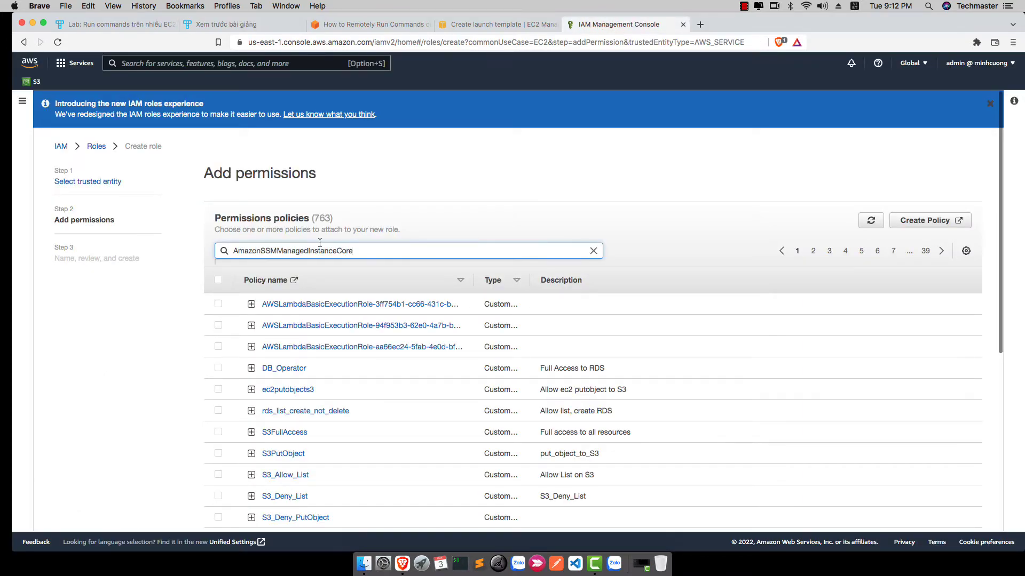
key("Return")
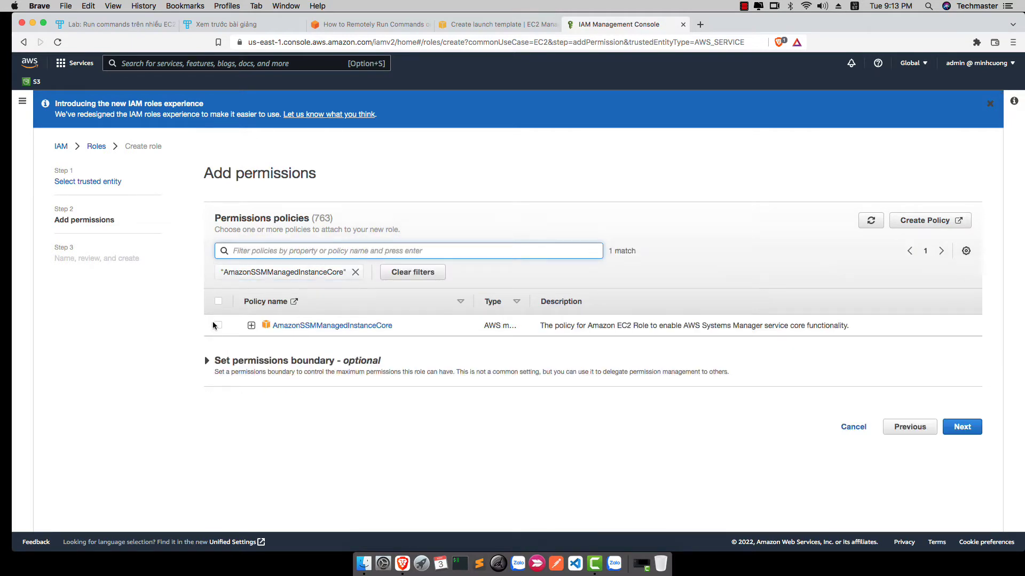
left_click(218, 325)
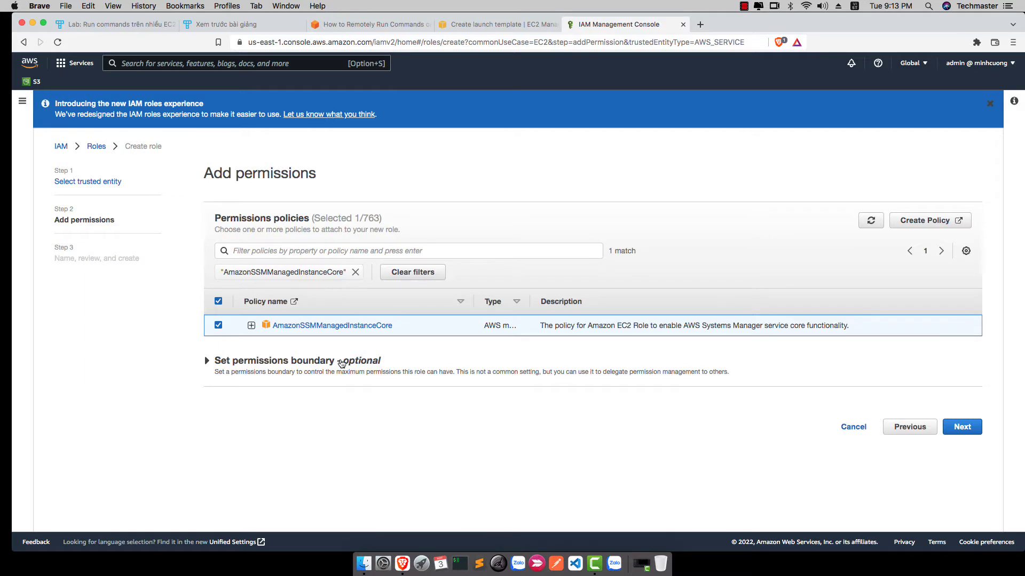
left_click(269, 254)
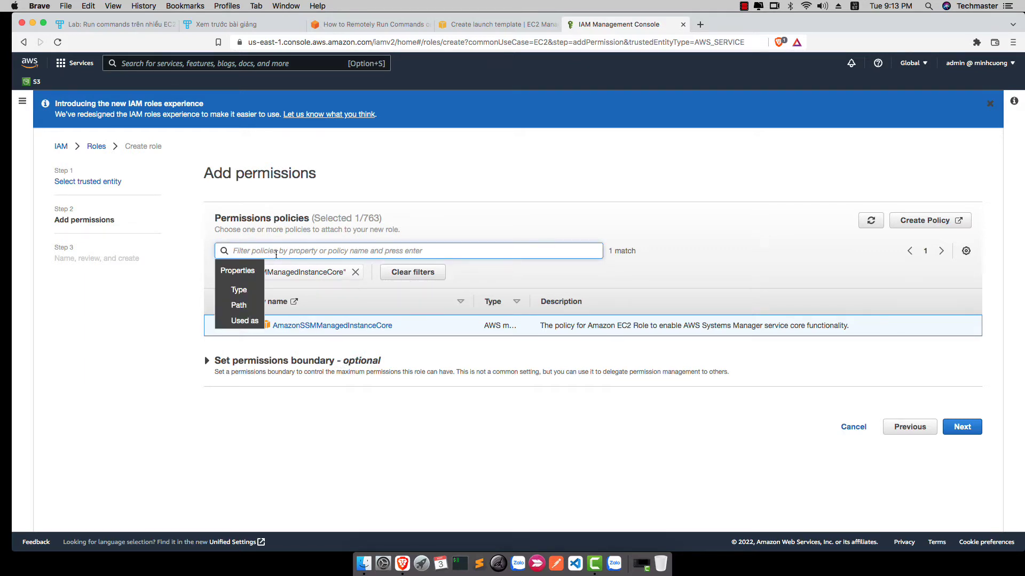
left_click(295, 425)
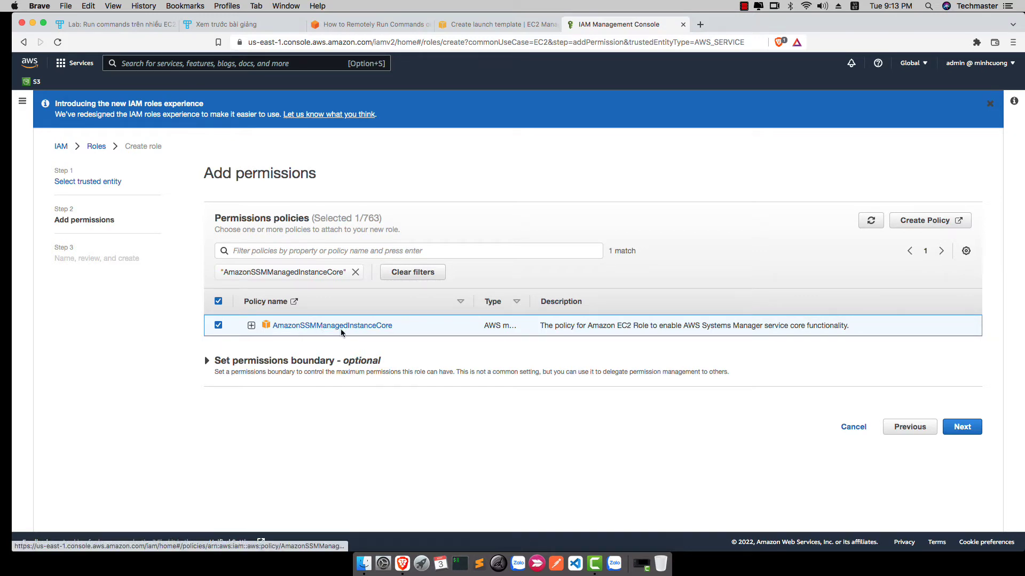
- Compare the AmazonEC2RoleforSSM and AmazonSSMManagedInstanceCore policy notes in the lesson page's IAM role section
left_click(213, 24)
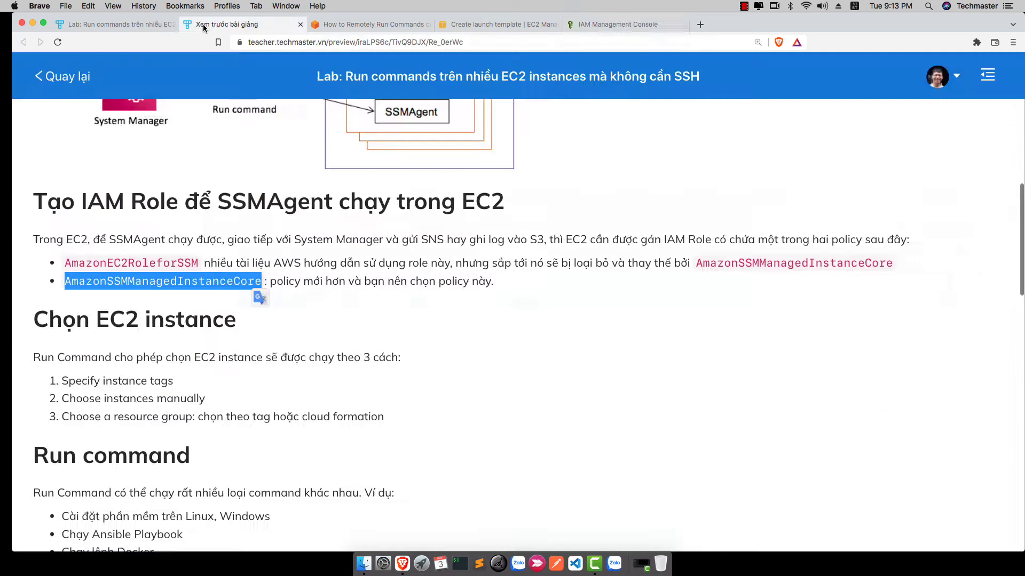
left_click(137, 335)
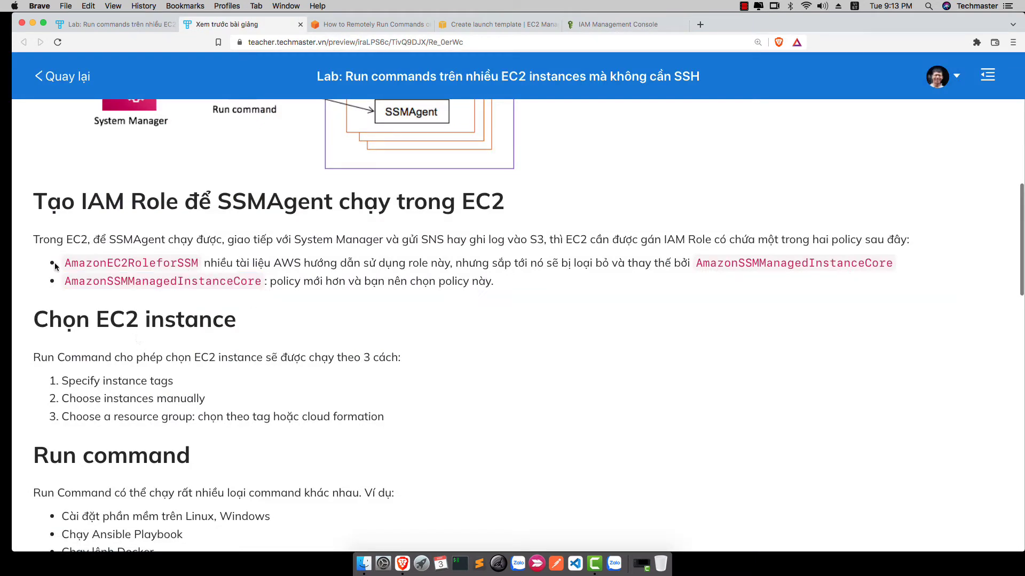
left_click_drag(64, 264, 196, 262)
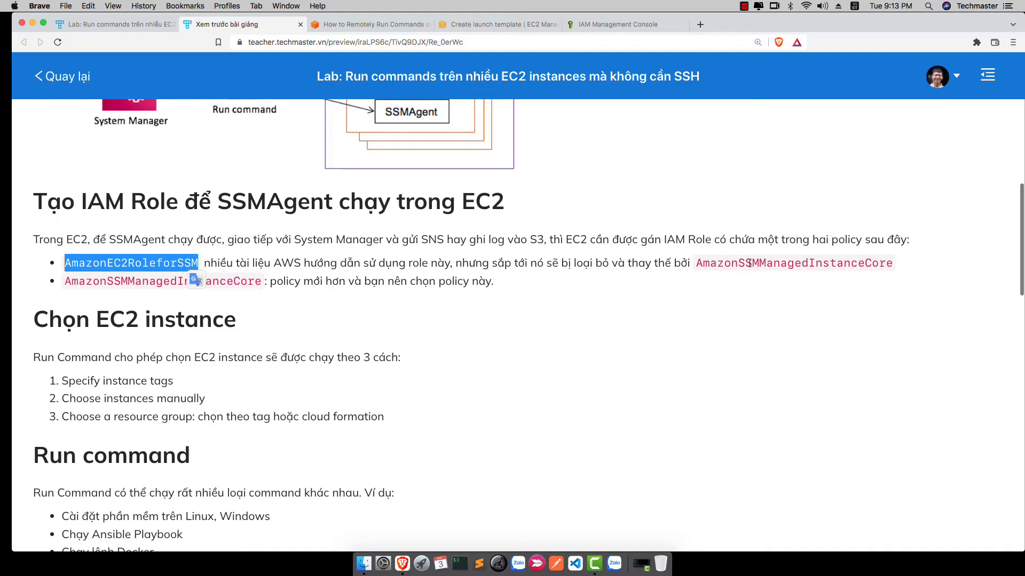
left_click_drag(729, 264, 799, 263)
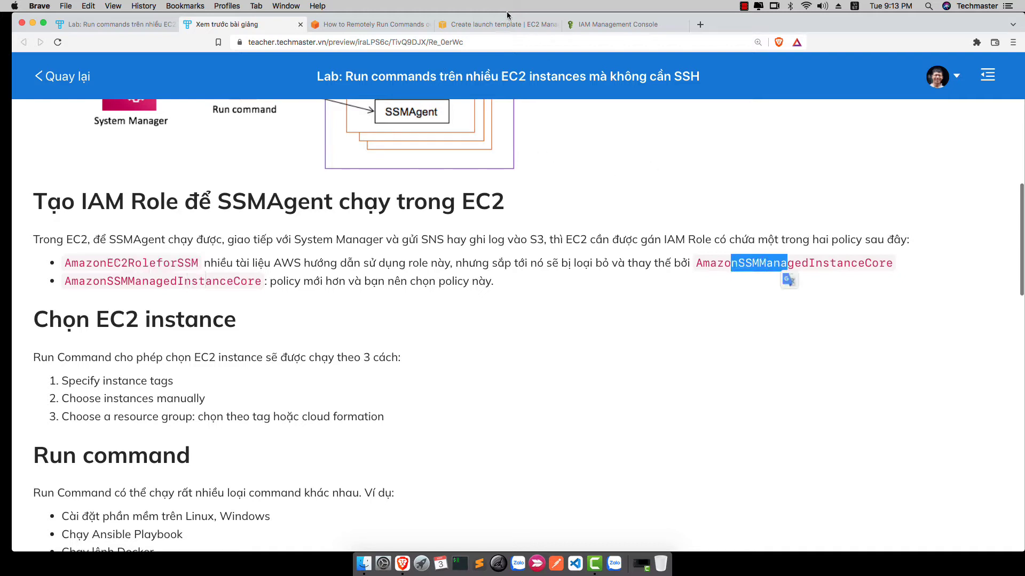
- Go back to the IAM role page, continue to the review stage and check the trusted entities and the attached permissions policy
left_click(619, 24)
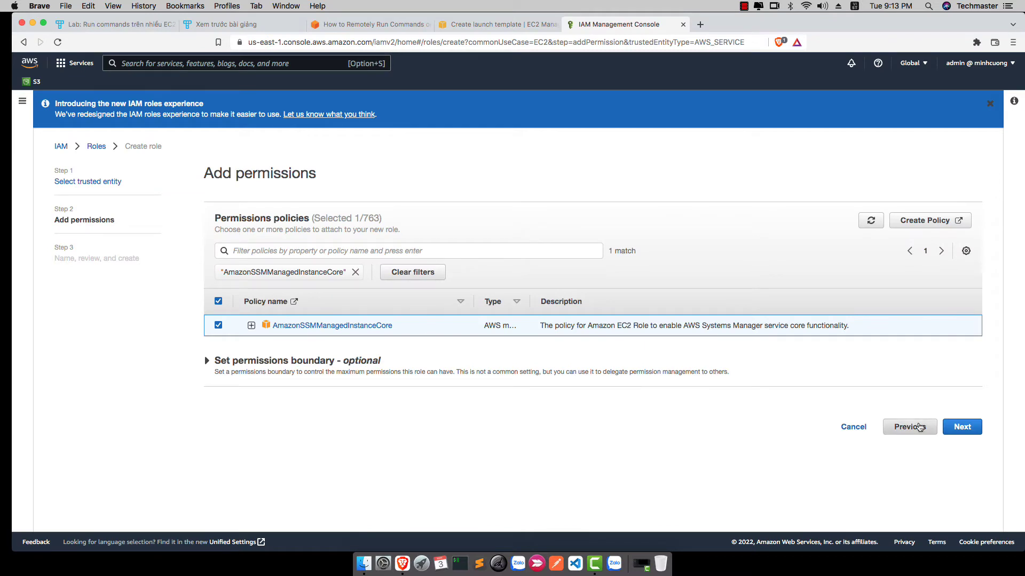
left_click(959, 427)
left_click(937, 422)
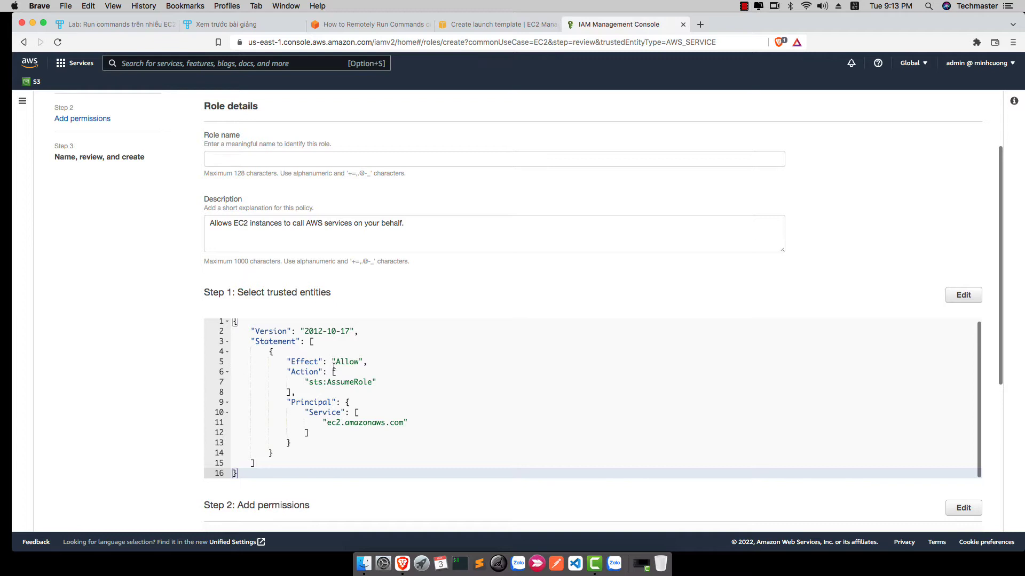
scroll(345, 420, "down", 1)
scroll(349, 427, "down", 5)
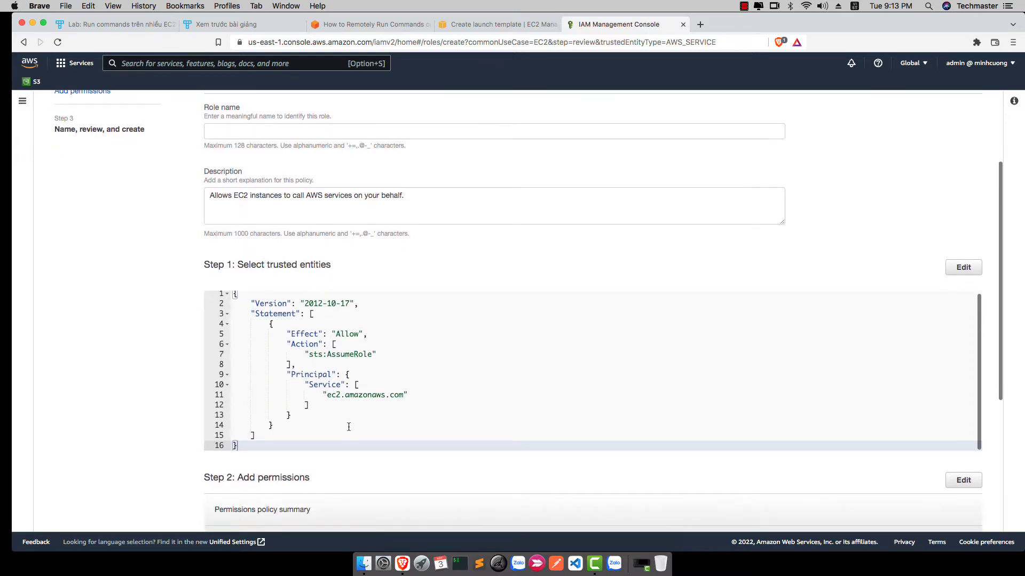
scroll(348, 430, "up", 1)
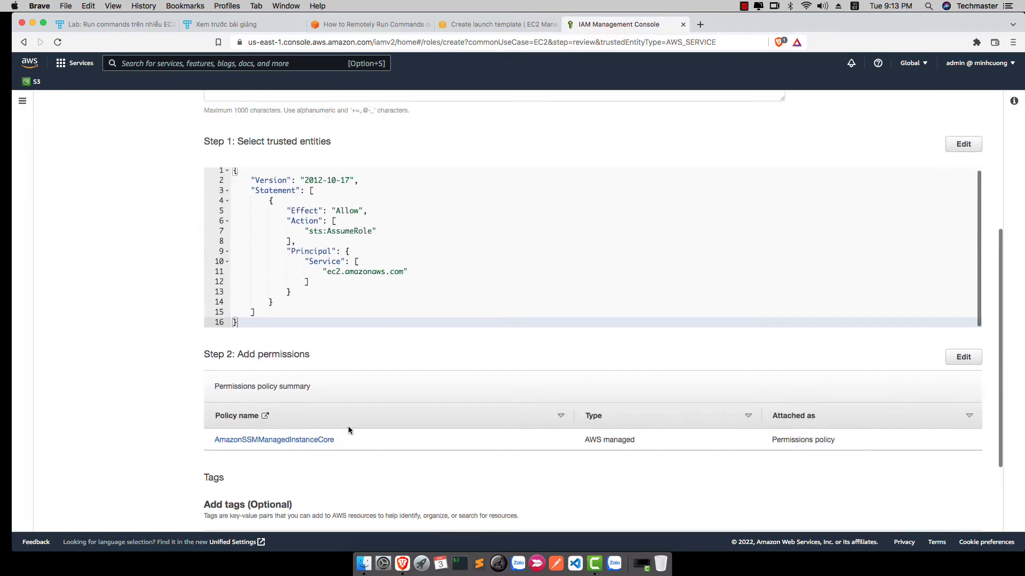
scroll(348, 429, "down", 3)
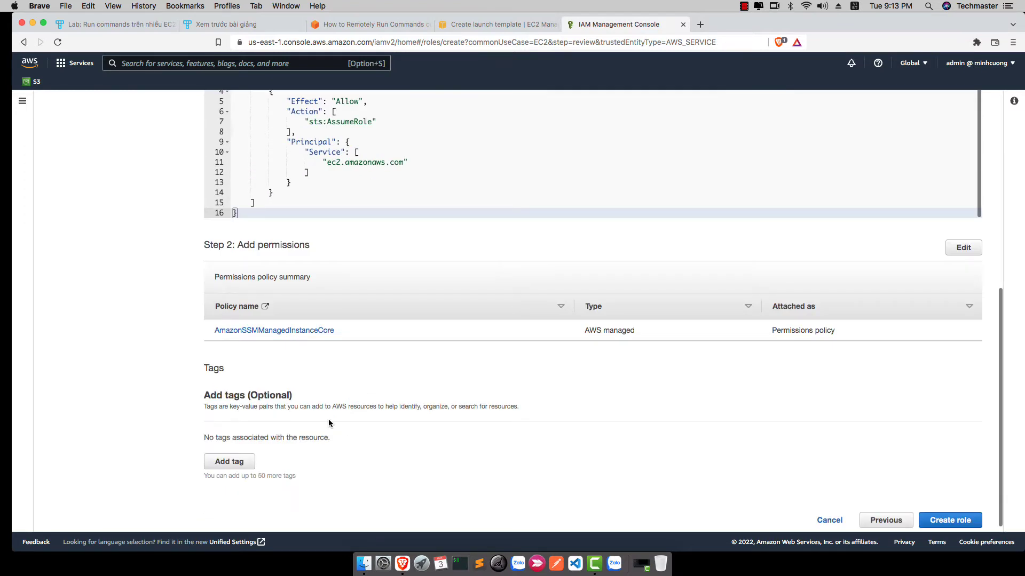
scroll(292, 334, "up", 10)
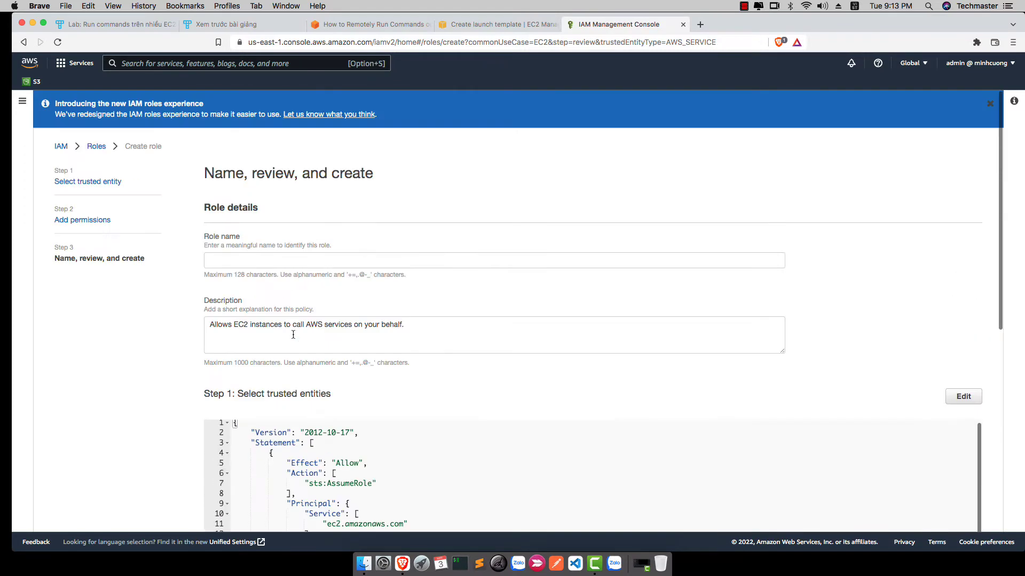
- Name the role EC2RunSSMAgent and create it
left_click(248, 262)
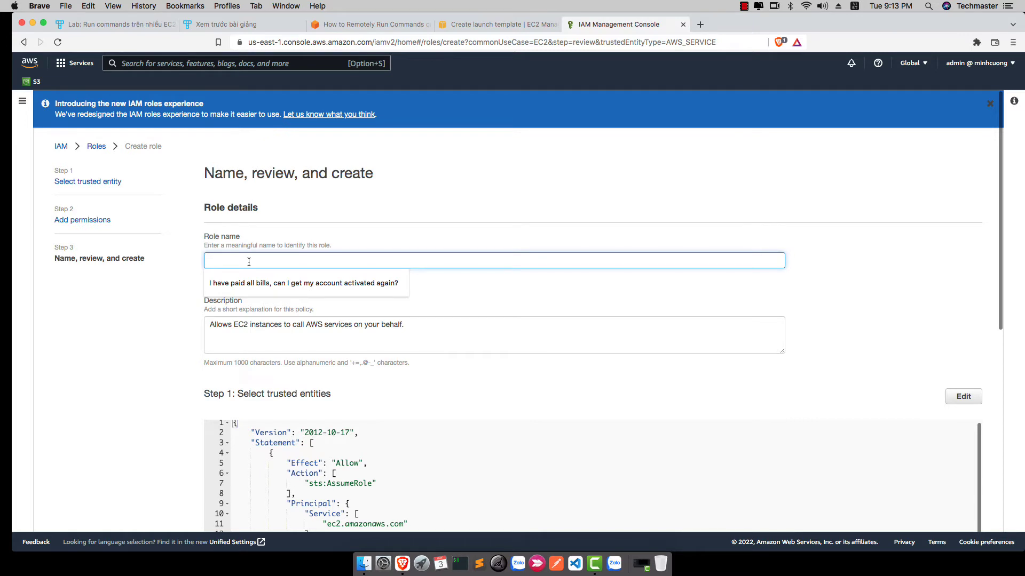
type("Alo")
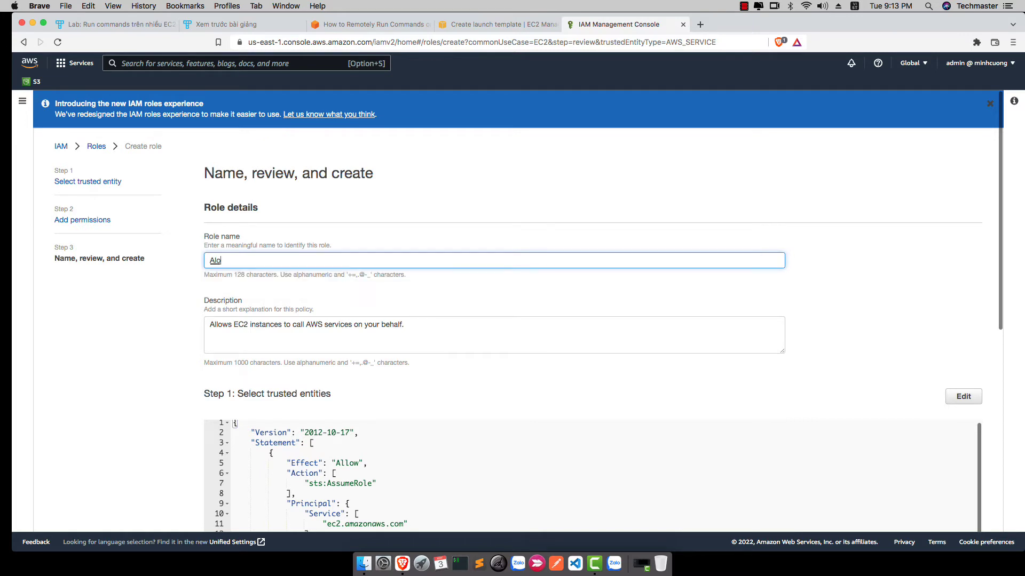
key("BackSpace")
type("g")
key("BackSpace")
key("BackSpace")
type("C2RunASS")
key("BackSpace")
key("BackSpace")
key("BackSpace")
type("SSMAgent")
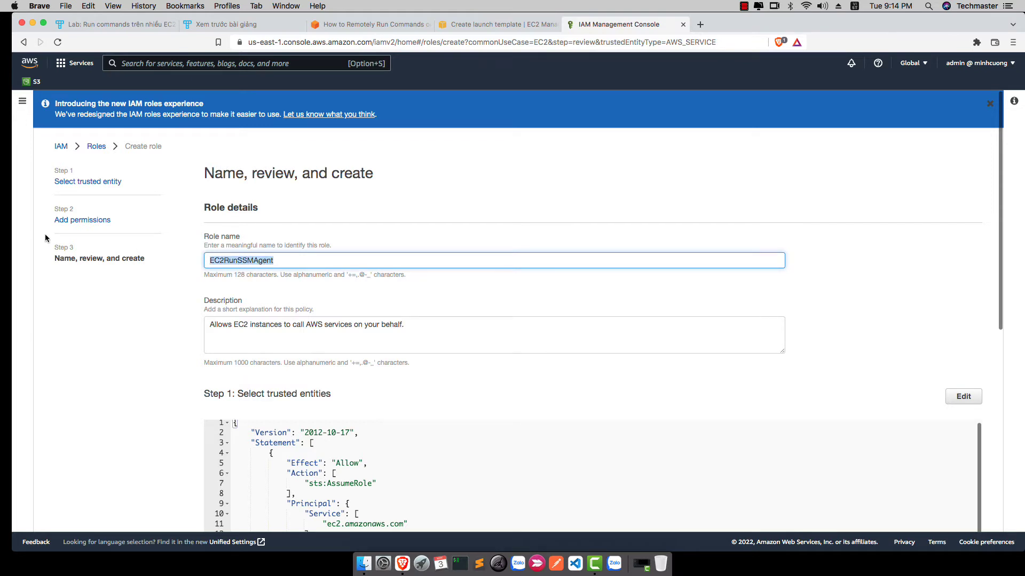
scroll(752, 293, "down", 7)
left_click(950, 513)
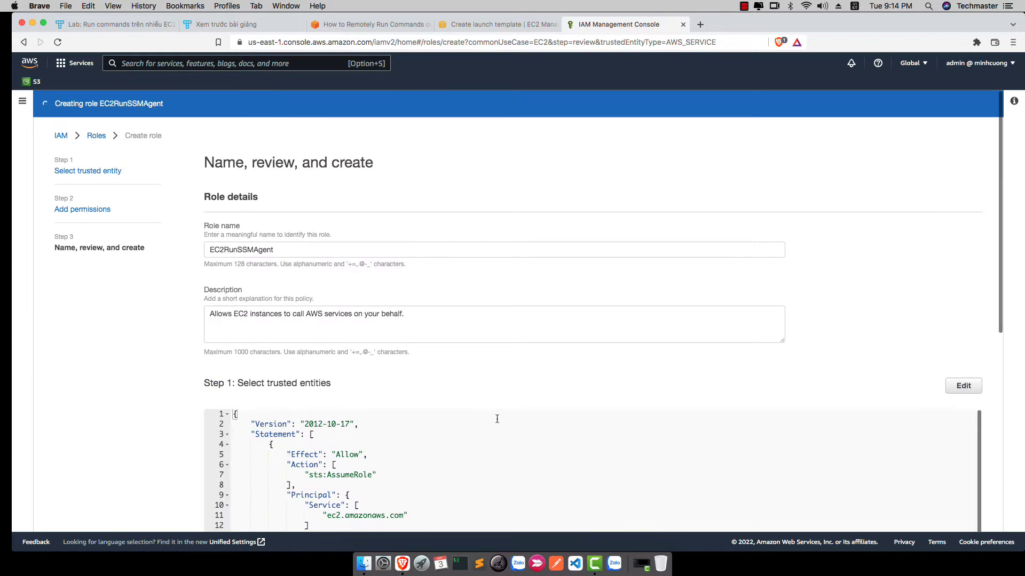
scroll(675, 401, "down", 4)
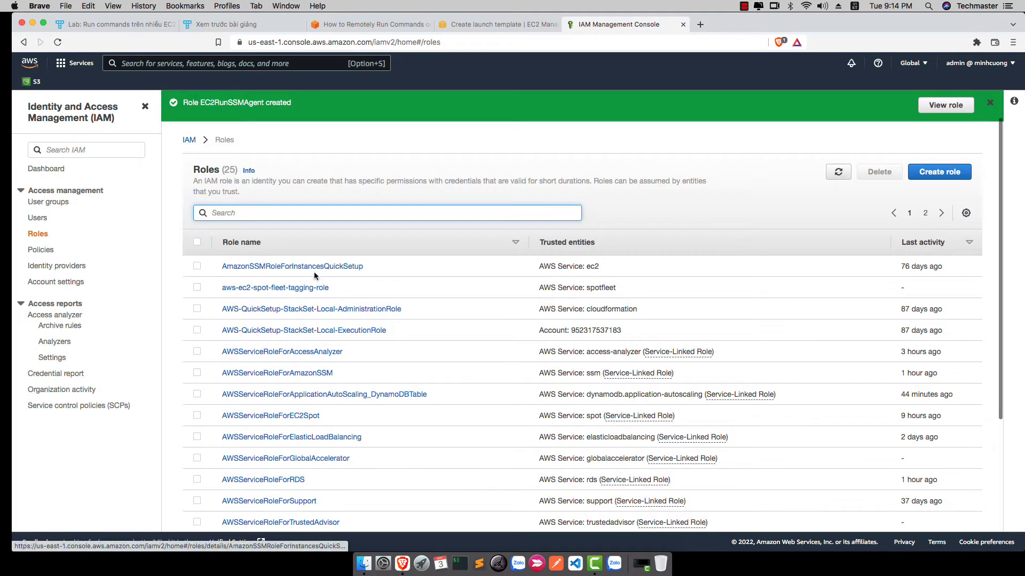
- Return to the launch template form and set its IAM instance profile to EC2RunSSMAgent
left_click(469, 25)
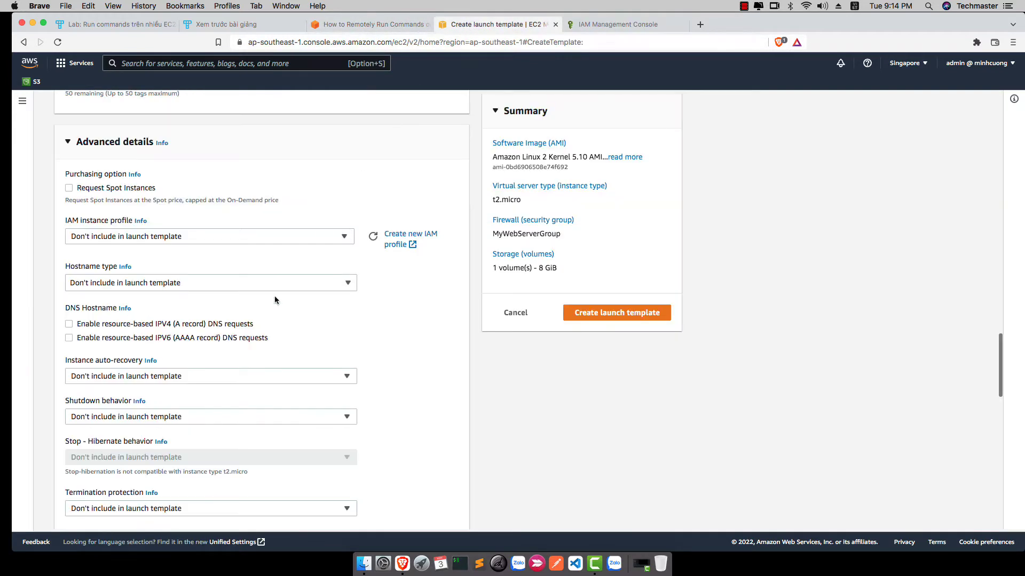
left_click(145, 237)
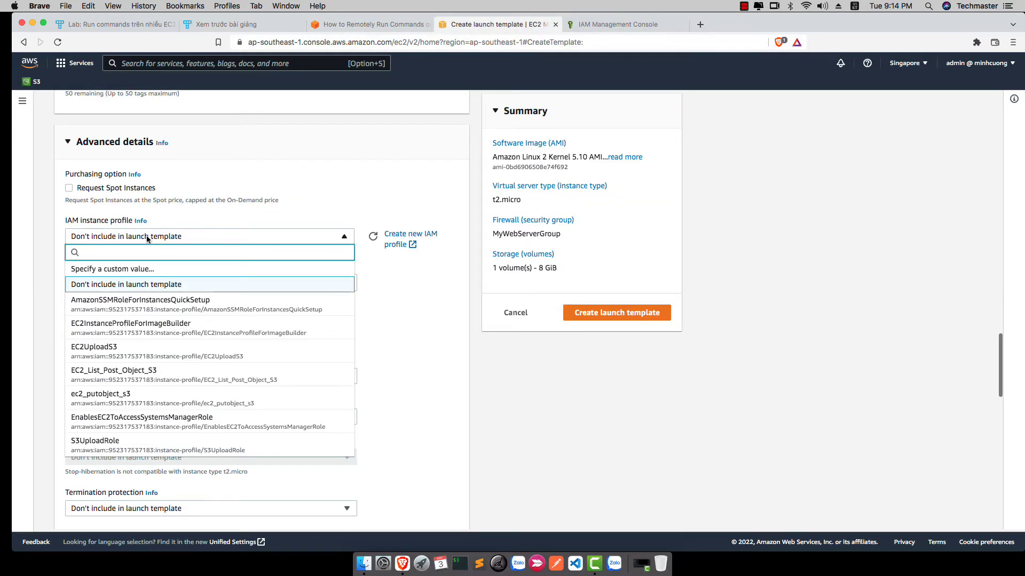
type("EC2")
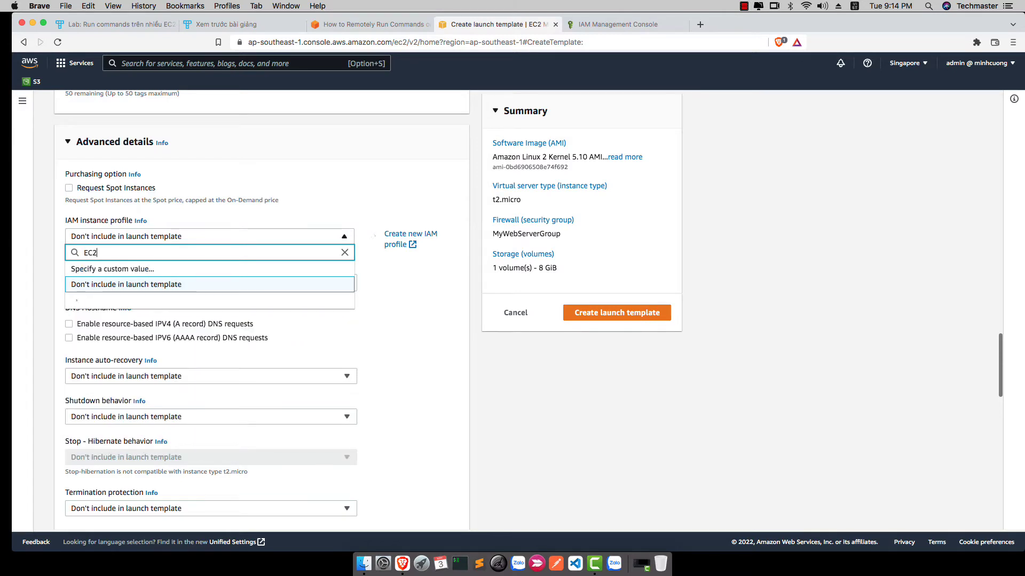
type("Run")
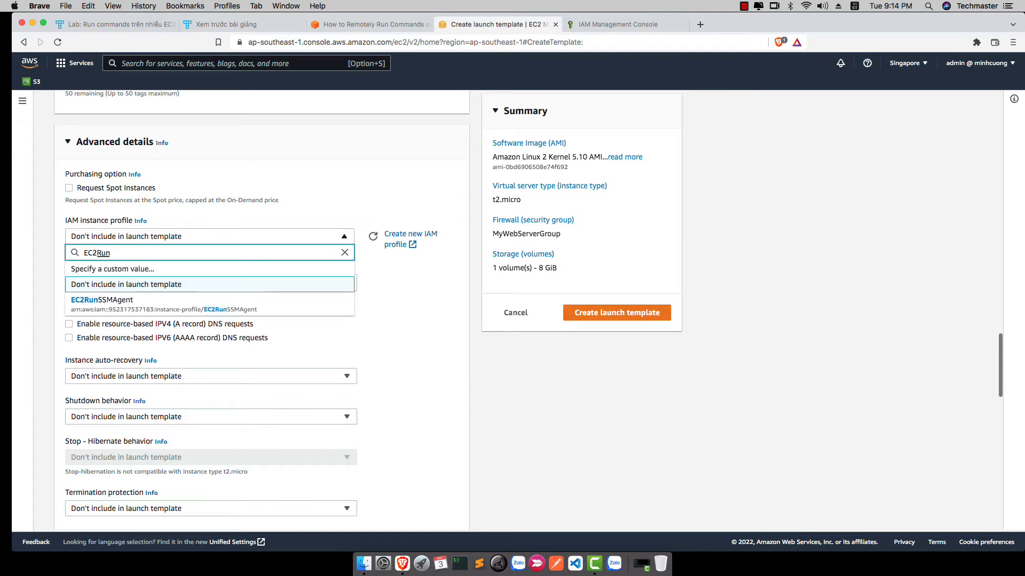
left_click(92, 309)
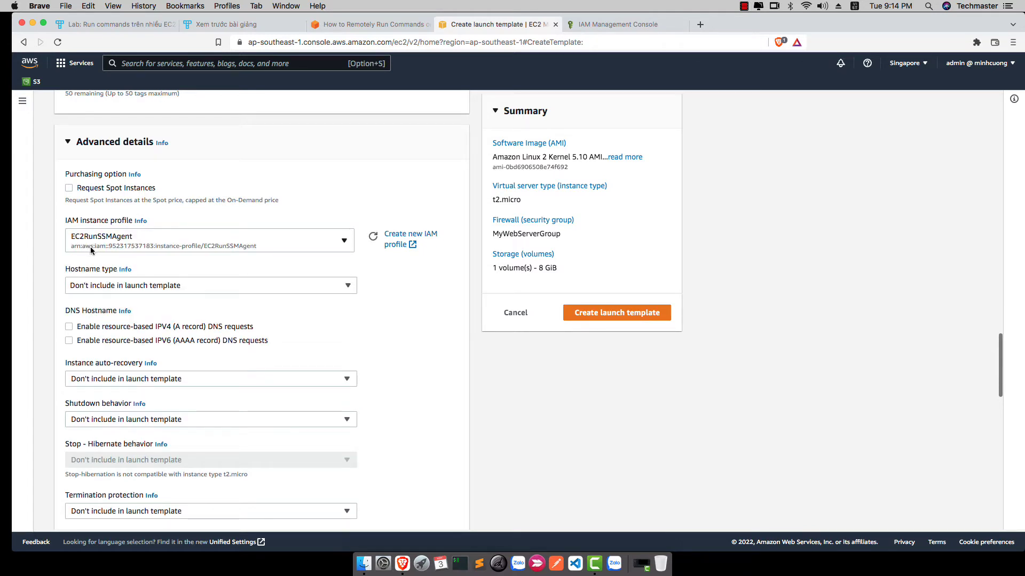
- Create the launch template and go to the list of launch templates
scroll(389, 397, "down", 15)
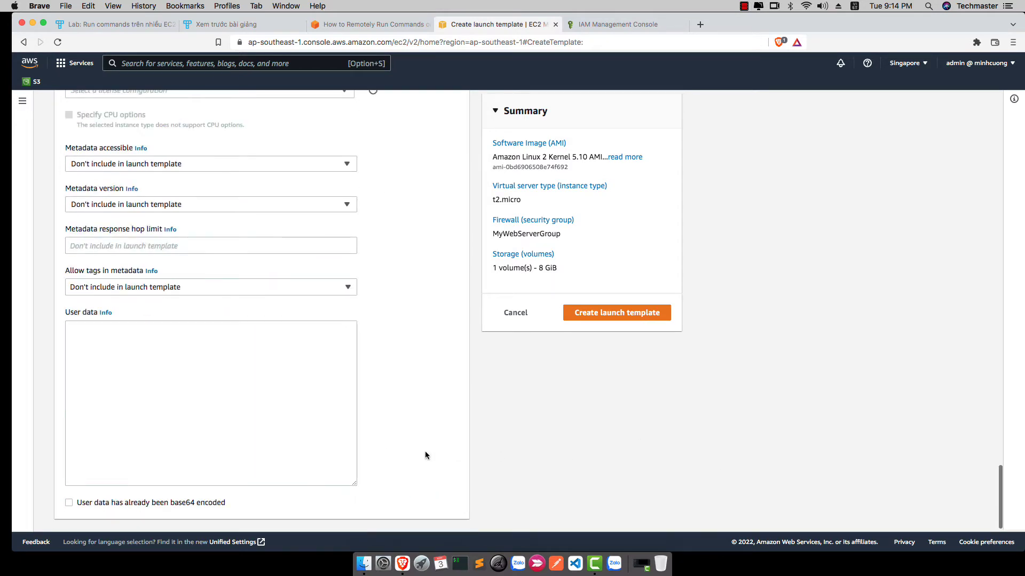
left_click(617, 313)
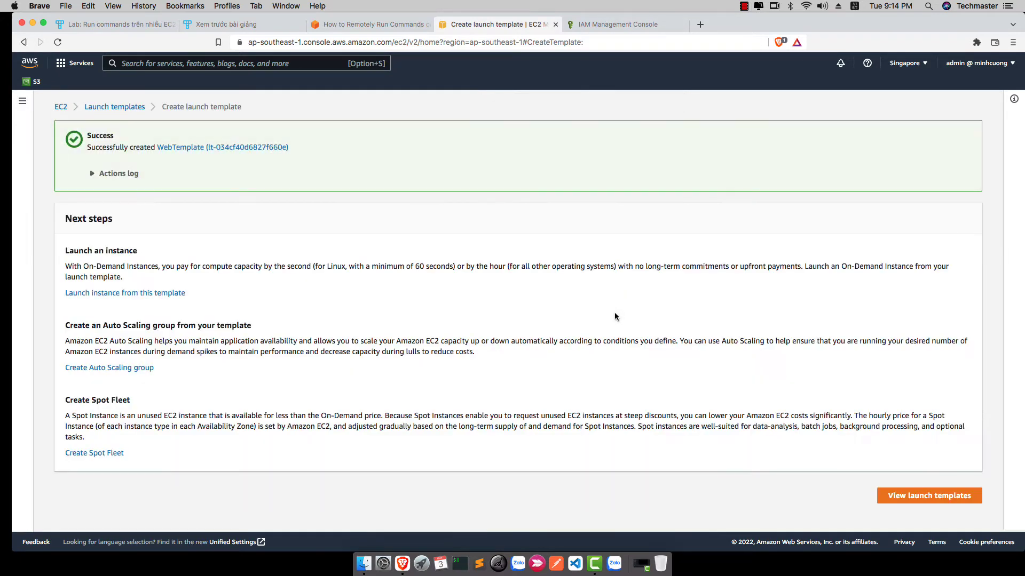
left_click(937, 495)
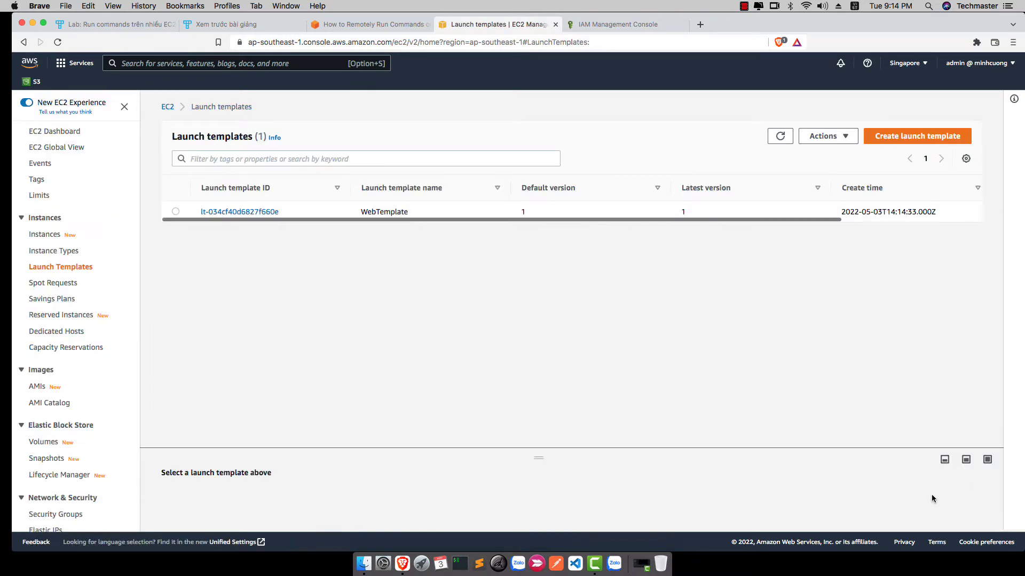
- Start launching instances from WebTemplate and set the number of instances to 3
left_click(171, 212)
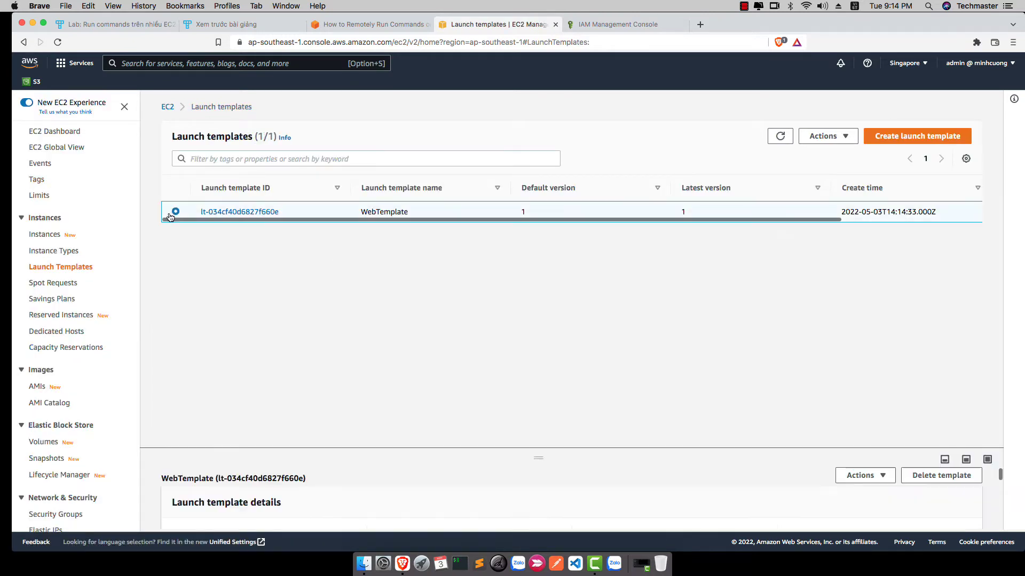
left_click(831, 136)
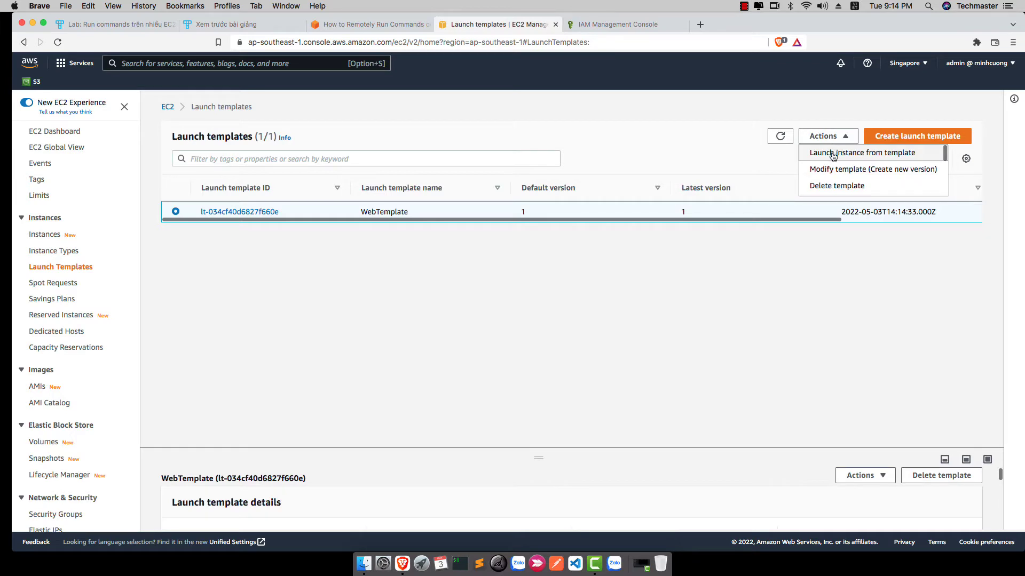
left_click(832, 153)
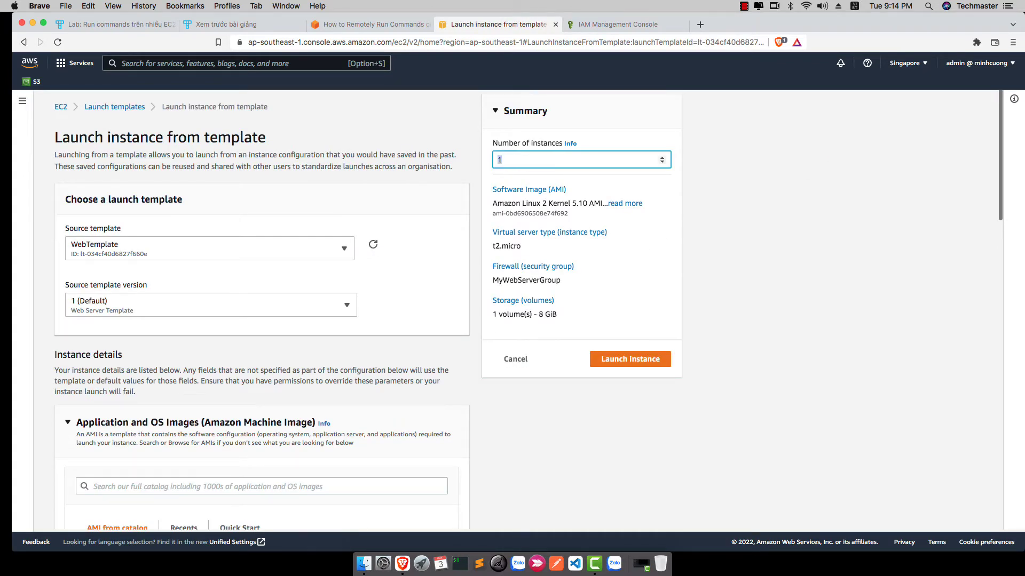
type("3")
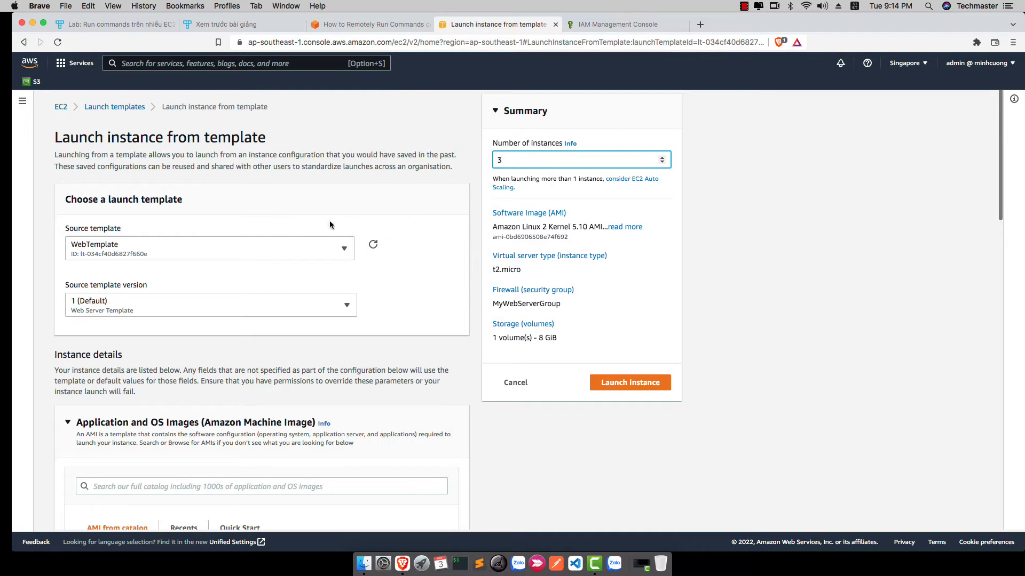
- Add a resource tag for the instances and choose fleet as its key
scroll(227, 376, "down", 5)
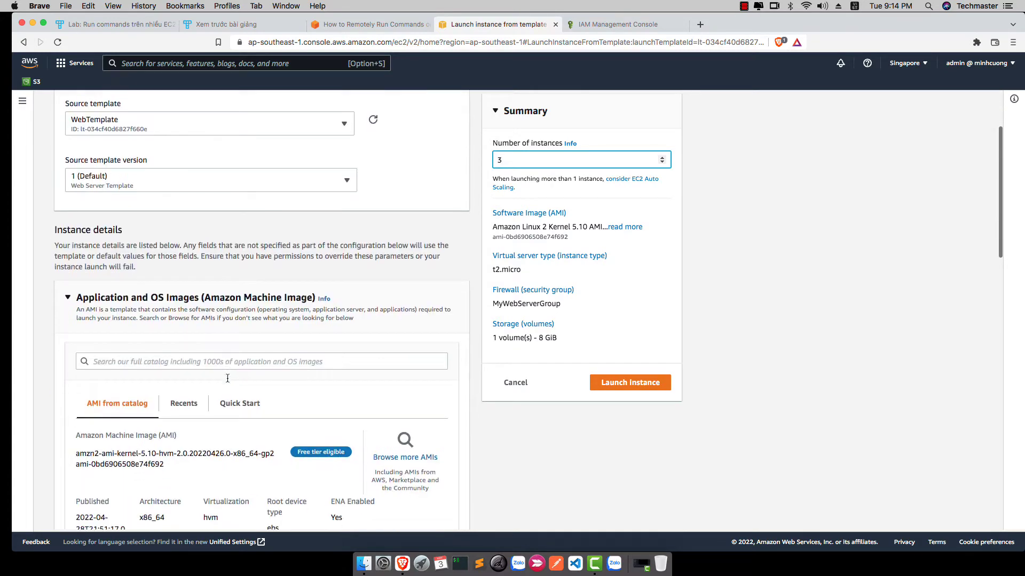
scroll(226, 381, "down", 7)
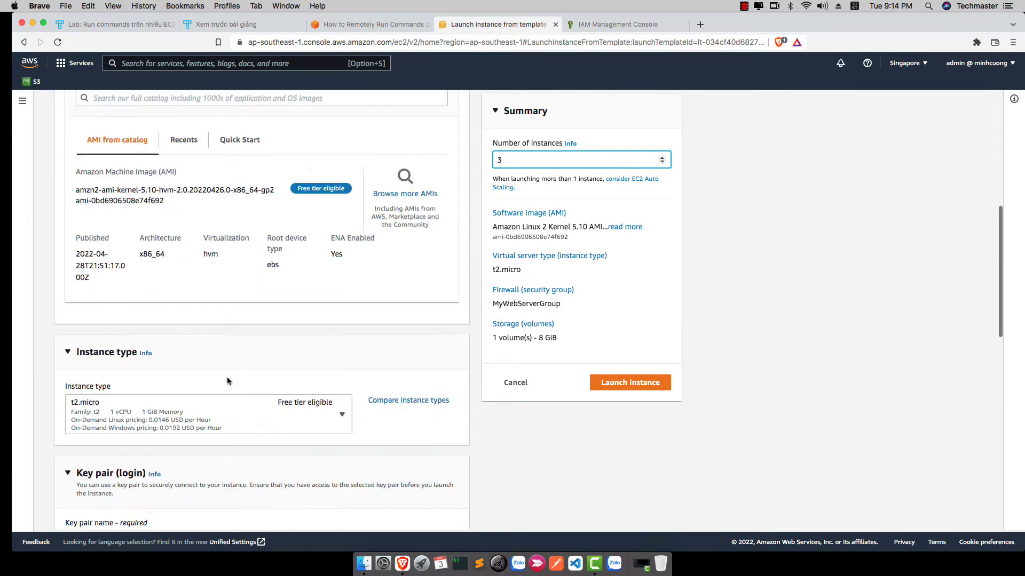
scroll(227, 380, "down", 3)
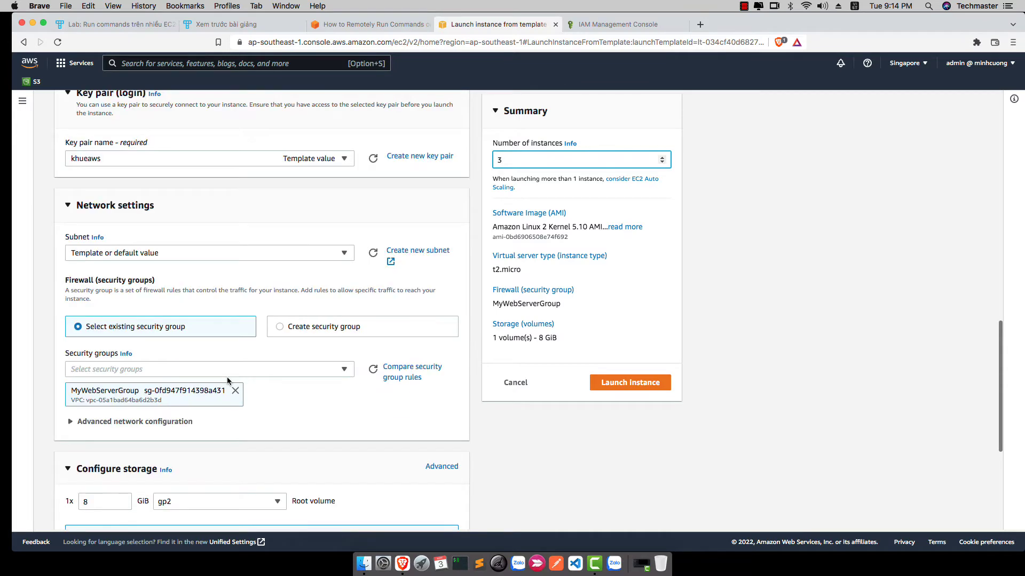
scroll(227, 381, "down", 5)
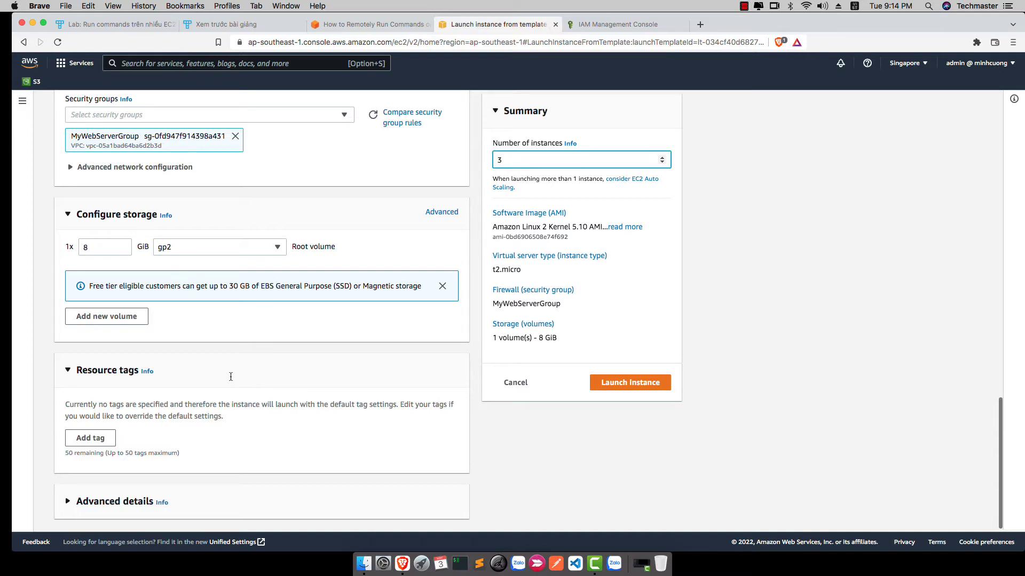
left_click(94, 440)
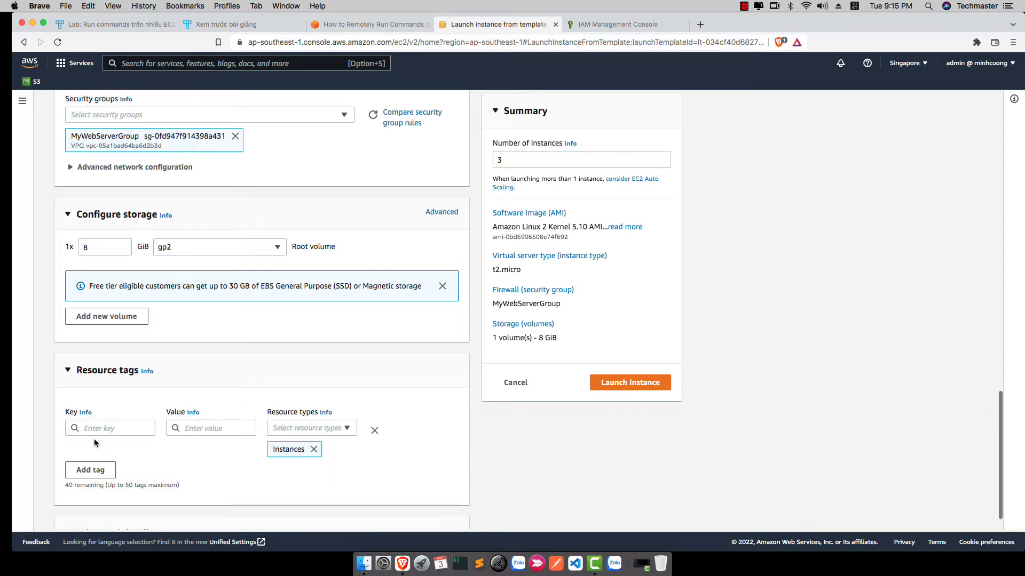
left_click(106, 427)
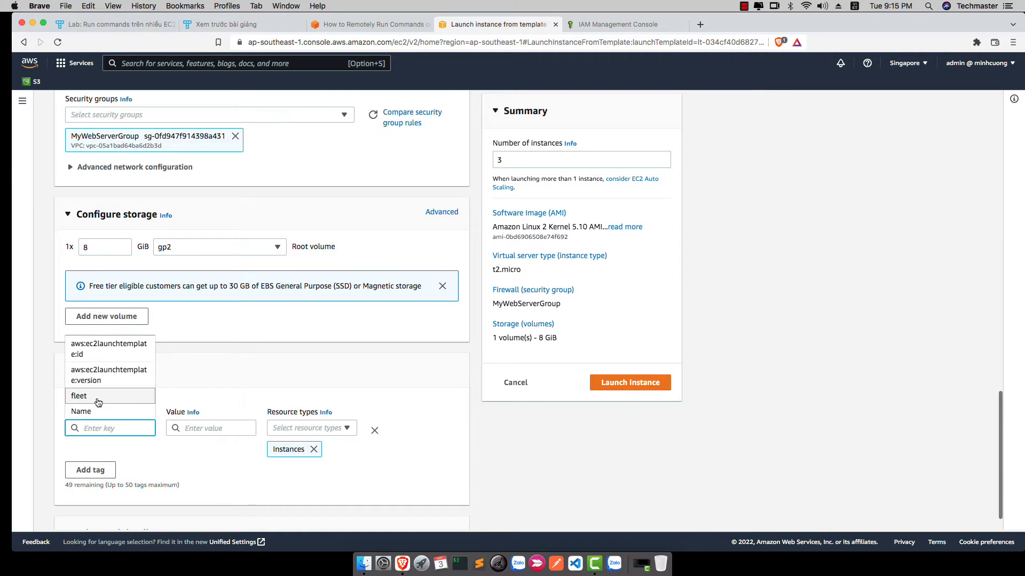
left_click(107, 397)
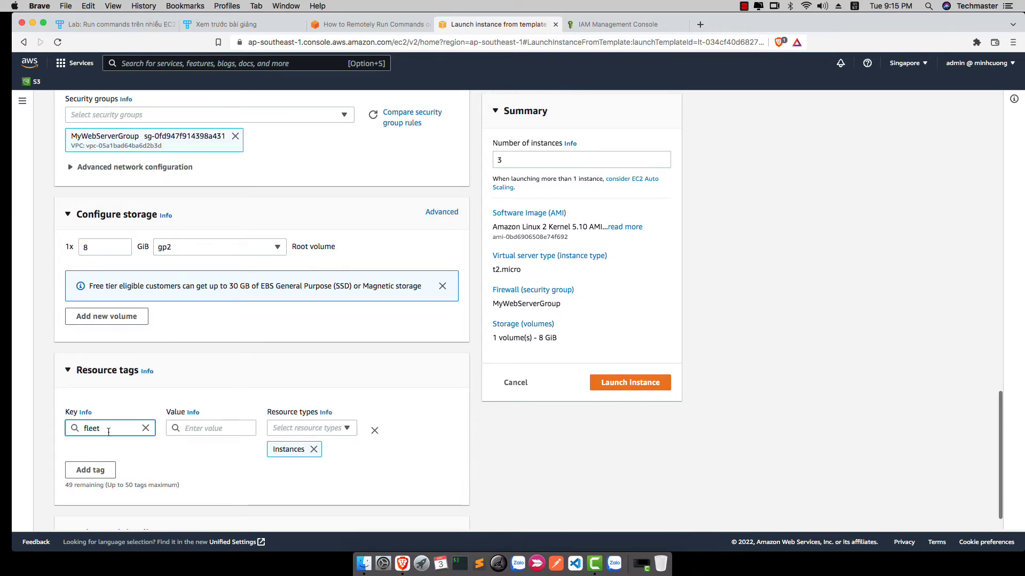
- Replace the resource tag's key with "type"
left_click_drag(106, 430, 64, 428)
type("nam")
key("BackSpace")
key("BackSpace")
key("BackSpace")
type("pe")
key("BackSpace")
key("BackSpace")
type("t")
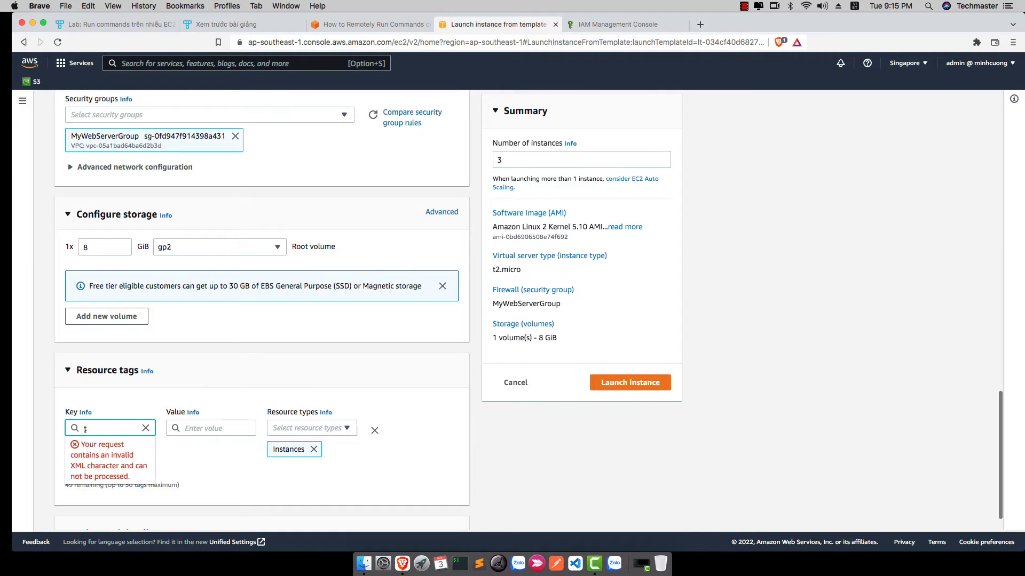
type("ype")
key("BackSpace")
type("pe")
- Set the value of the type tag to python, keeping the resource tags section expanded
left_click(206, 429)
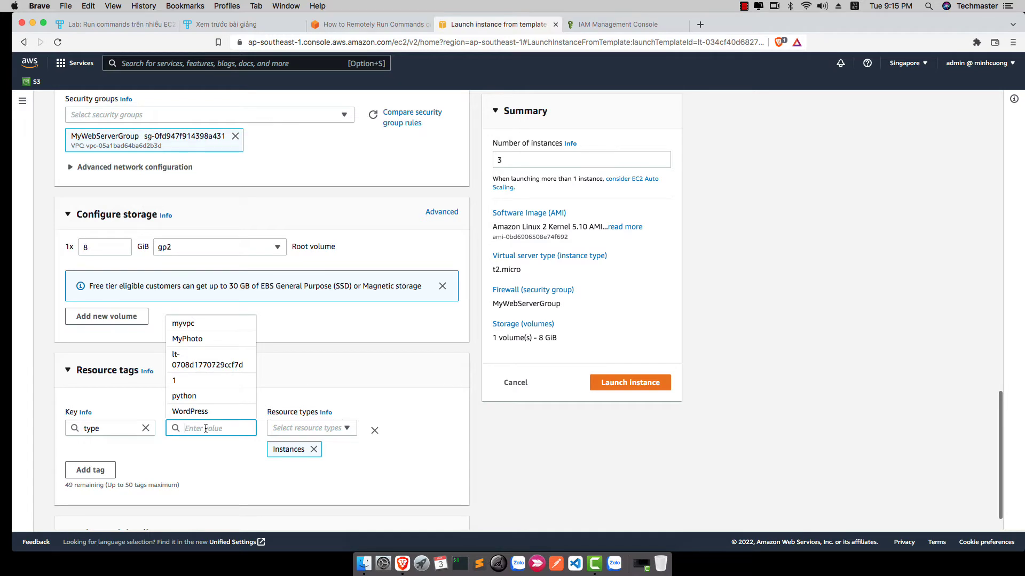
left_click(198, 396)
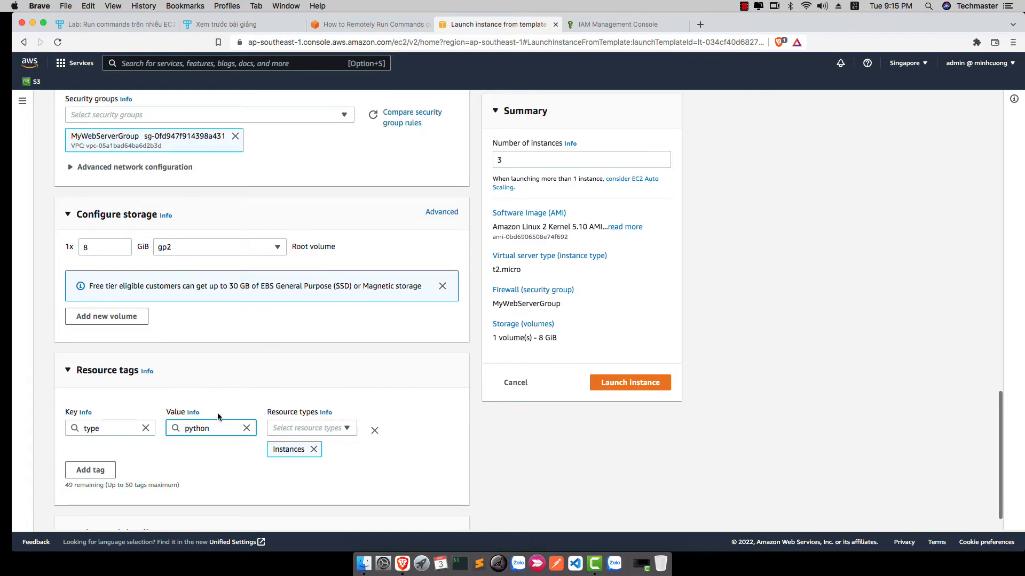
type("u")
key("BackSpace")
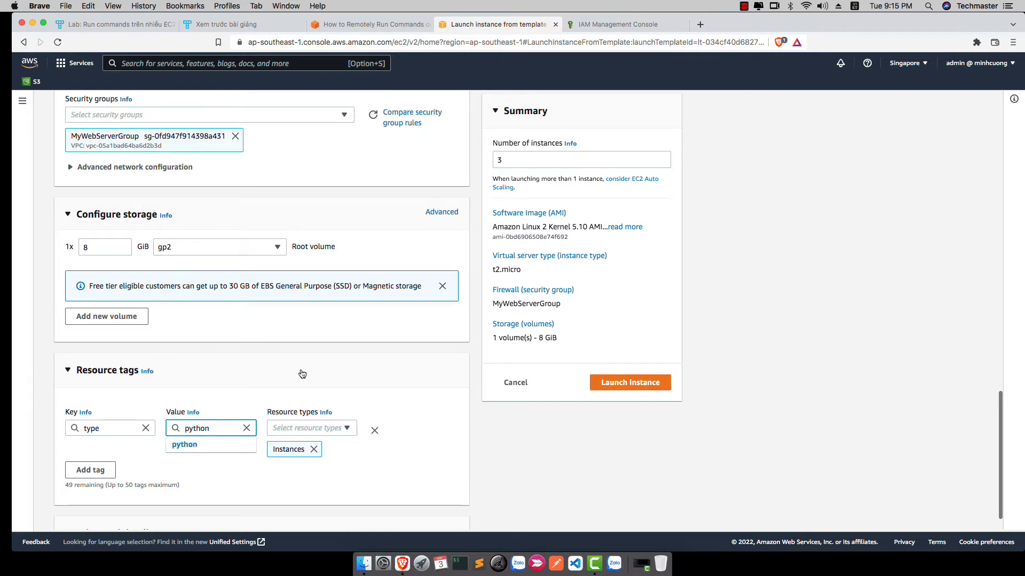
left_click(342, 370)
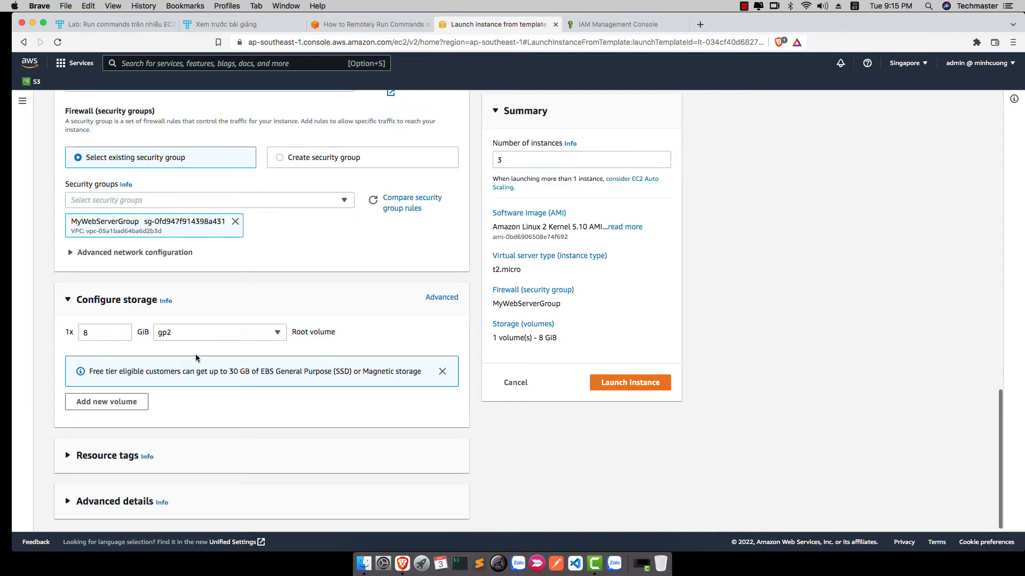
left_click(71, 461)
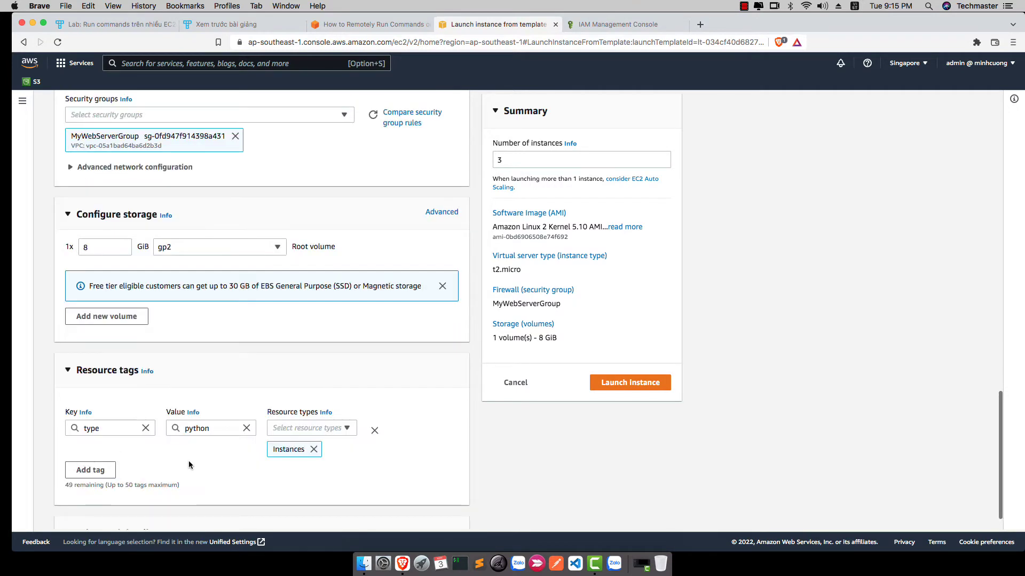
left_click(98, 470)
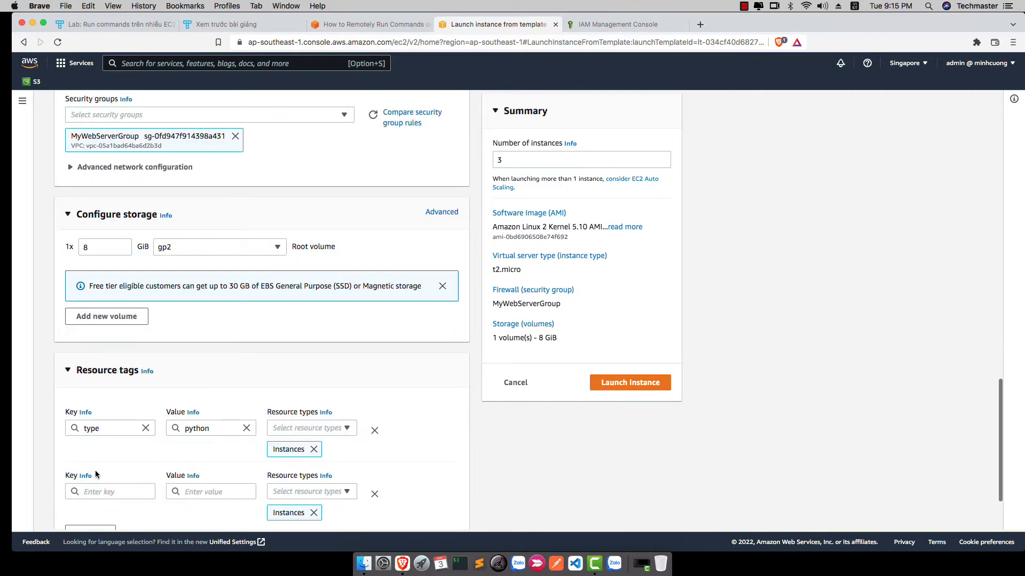
left_click(373, 493)
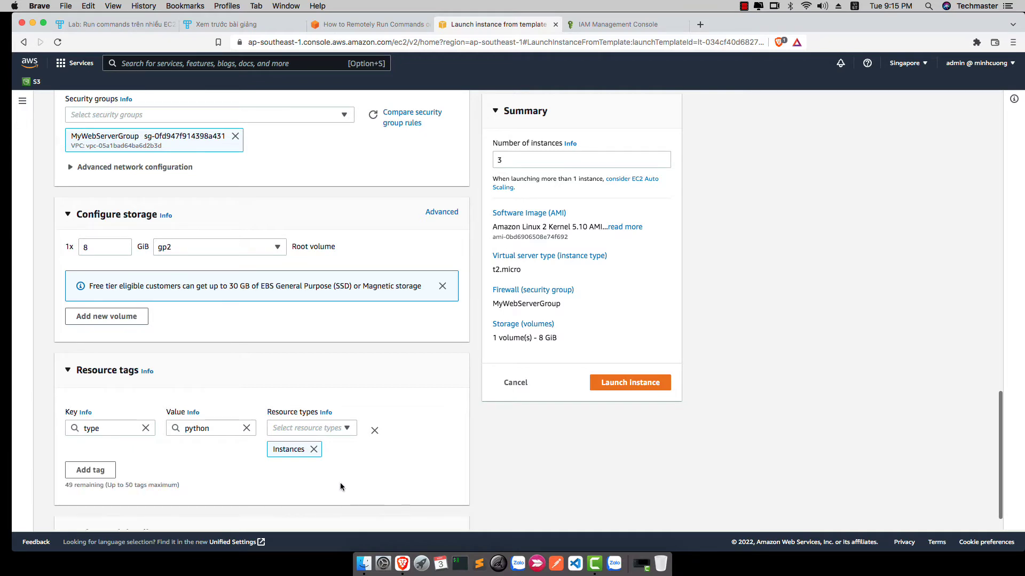
scroll(136, 463, "down", 1)
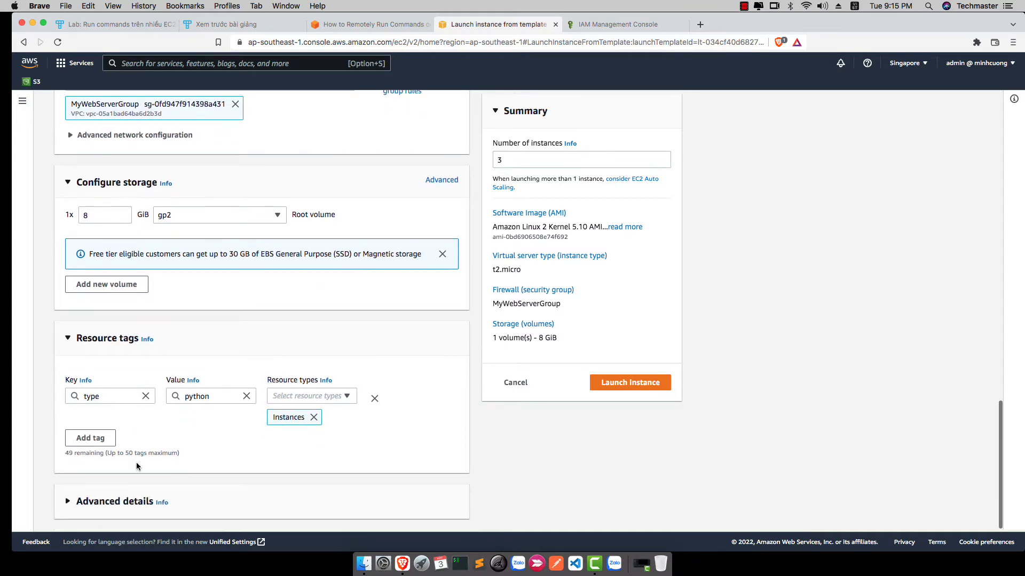
left_click(106, 441)
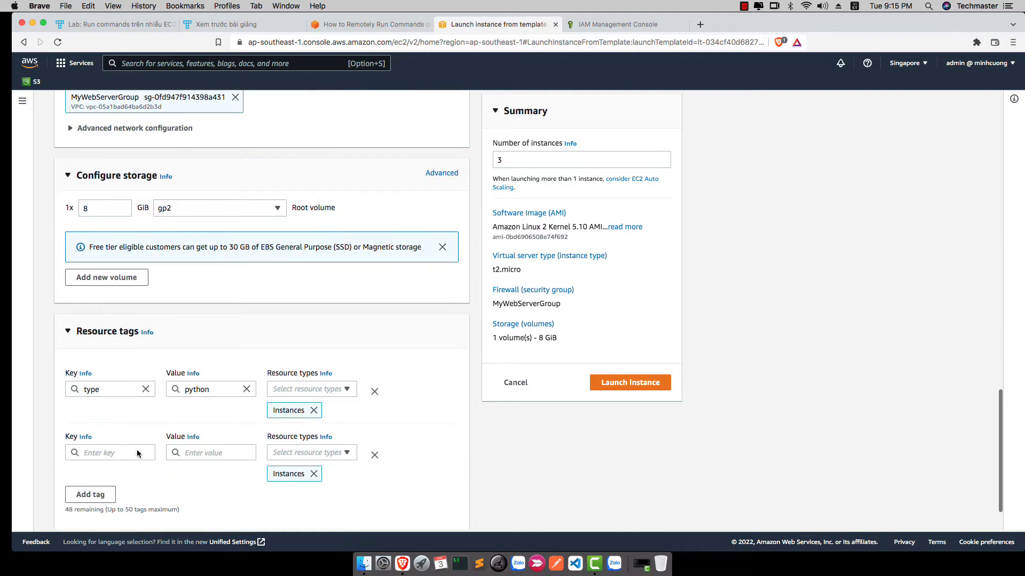
scroll(136, 451, "down", 1)
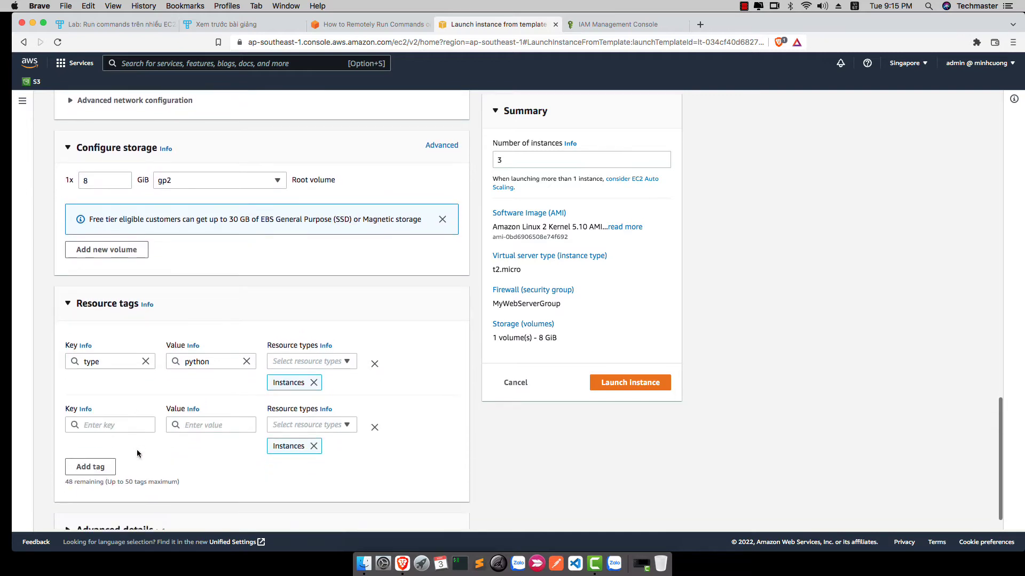
left_click(374, 427)
- Expand the advanced details and review the IAM instance profile and the remaining settings through to the user data
left_click(74, 504)
scroll(107, 480, "down", 12)
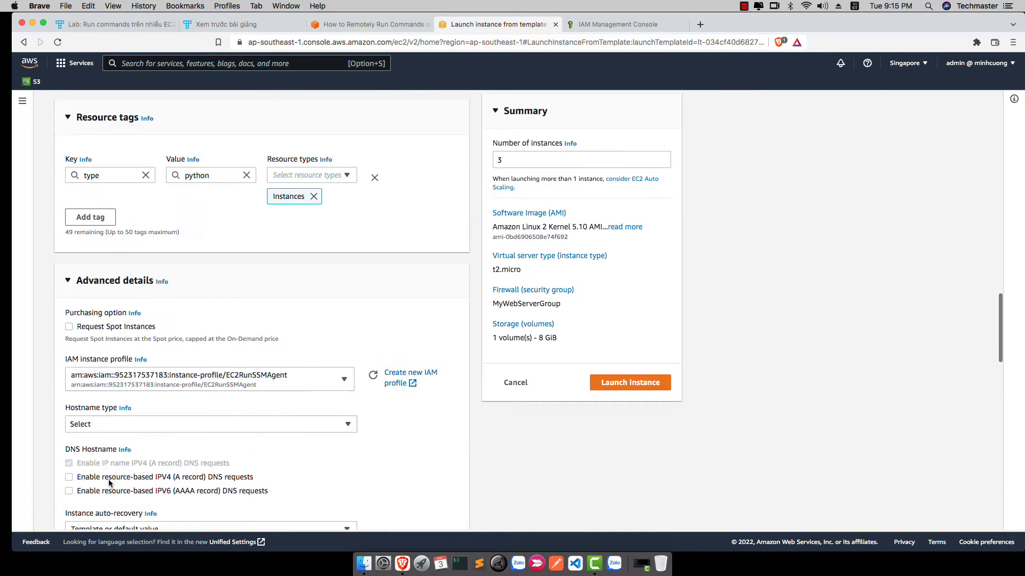
scroll(108, 479, "down", 10)
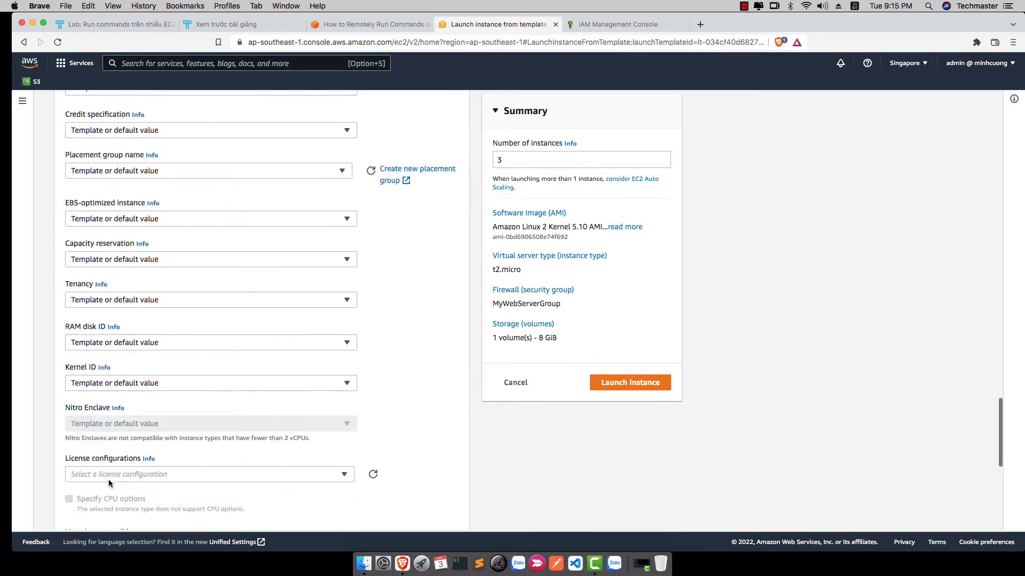
scroll(109, 481, "down", 2)
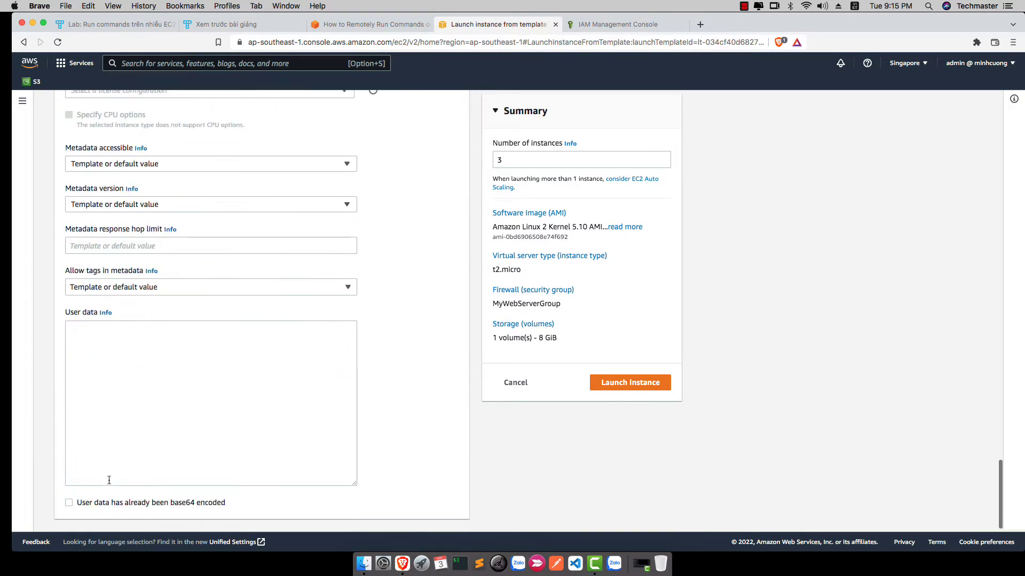
scroll(109, 480, "up", 20)
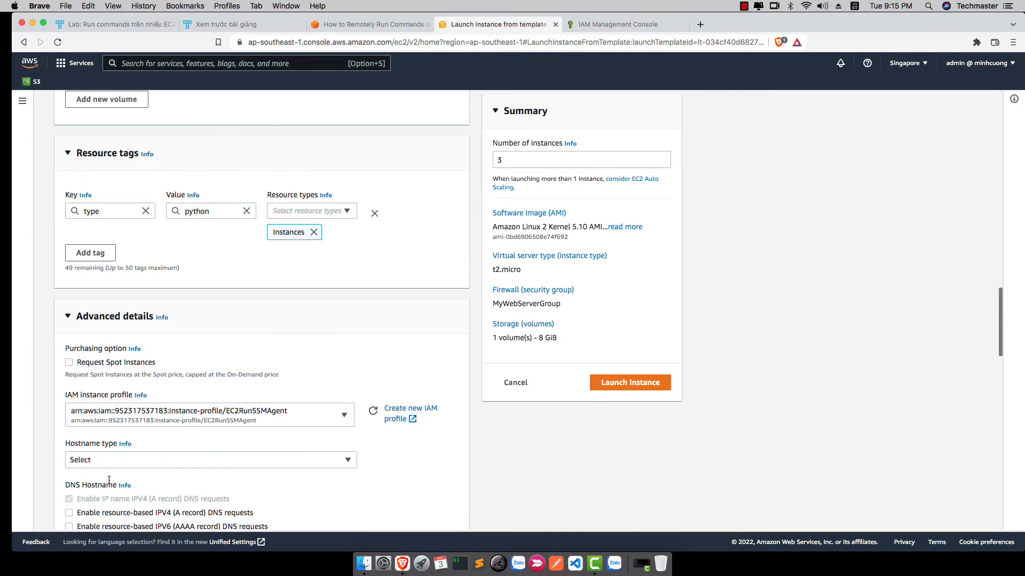
scroll(109, 480, "up", 2)
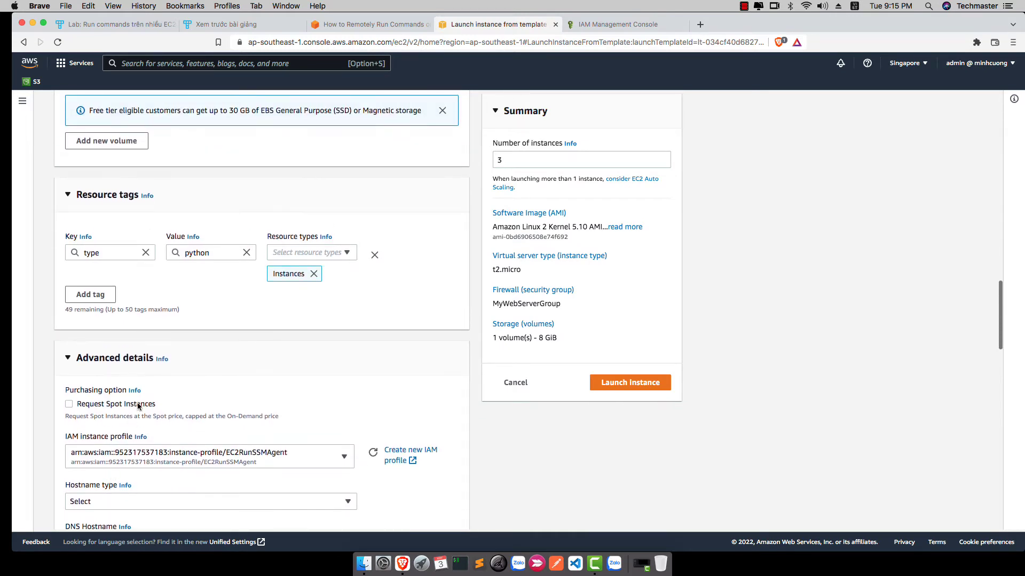
left_click(314, 274)
left_click(309, 252)
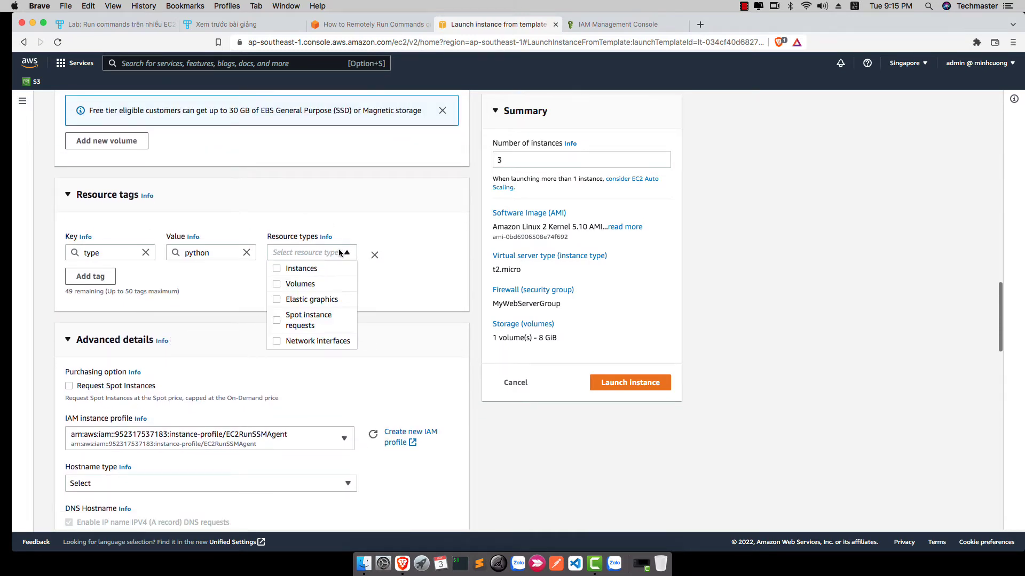
left_click(279, 269)
left_click(139, 303)
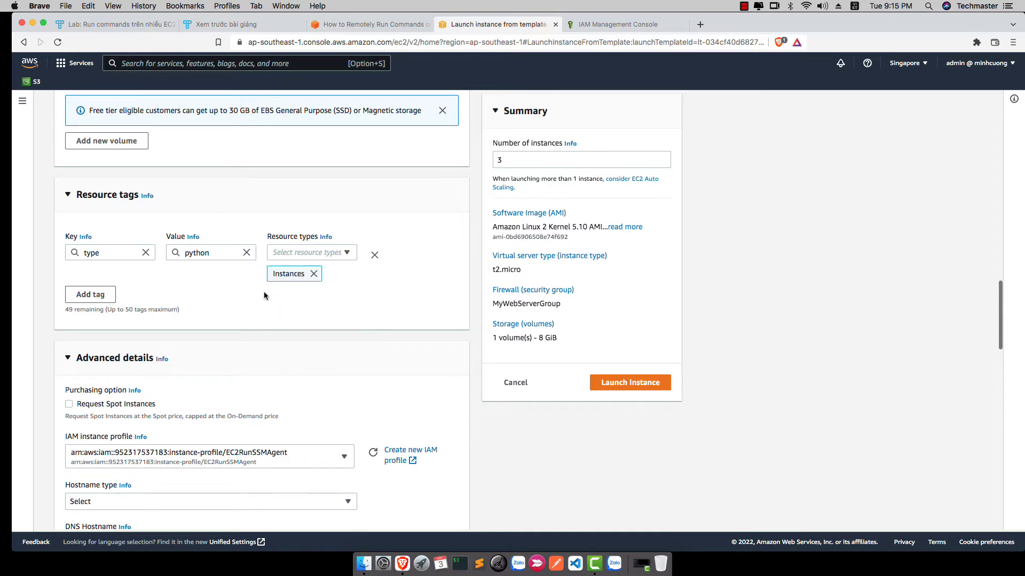
left_click(88, 294)
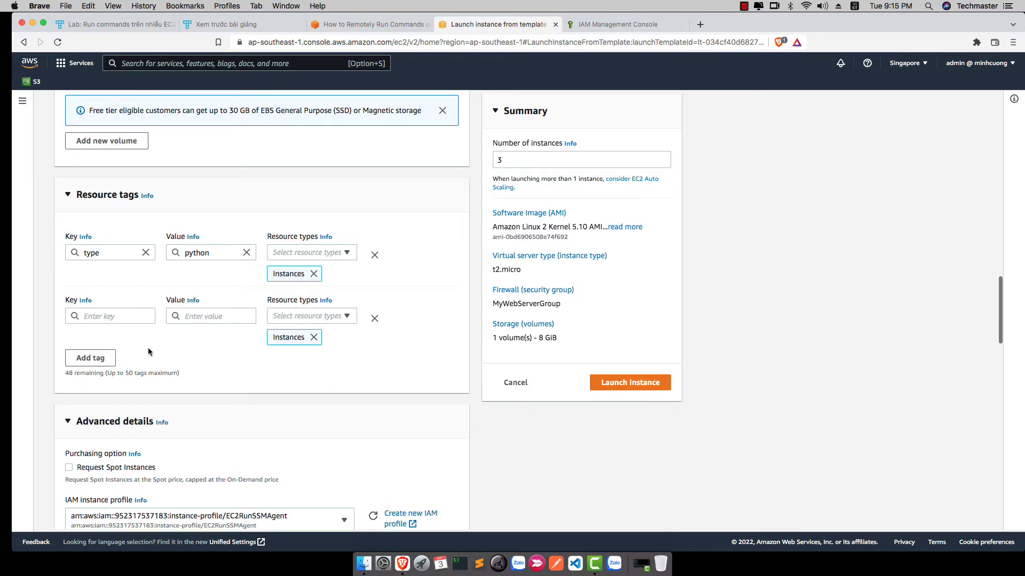
left_click(374, 318)
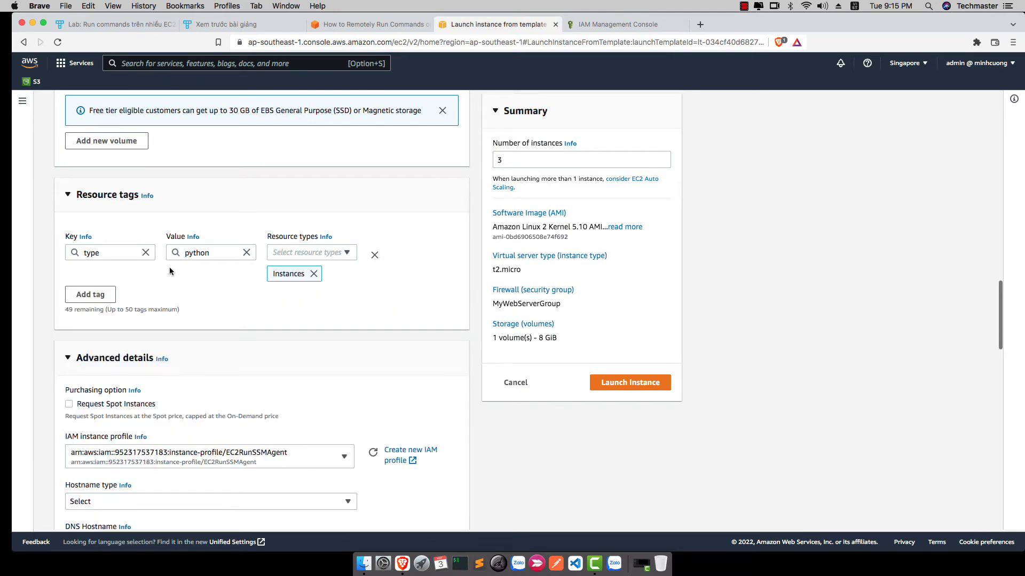
- Try to launch the three instances from the template and return to editing the instance configuration
scroll(169, 271, "up", 4)
scroll(169, 267, "up", 15)
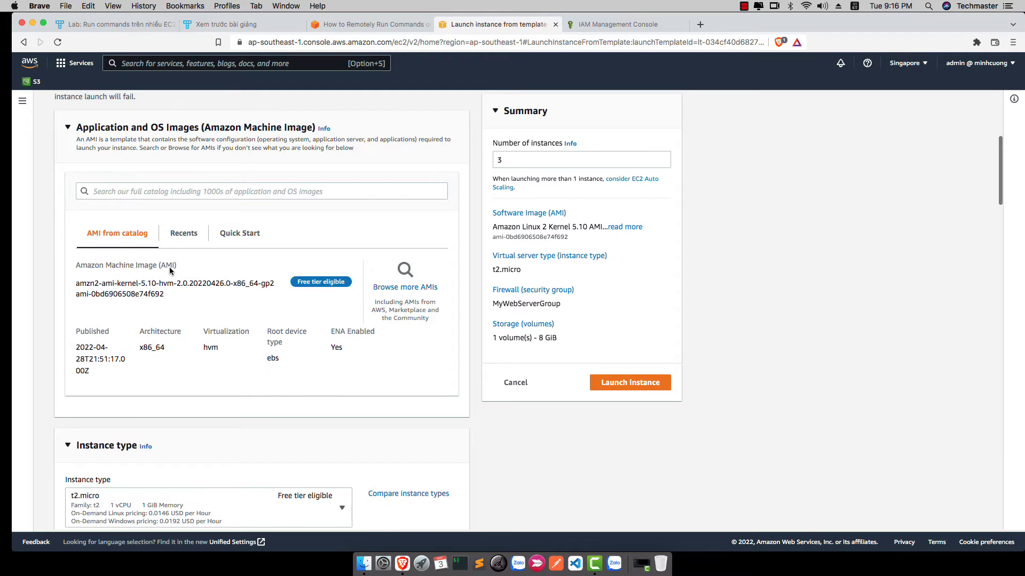
left_click(618, 388)
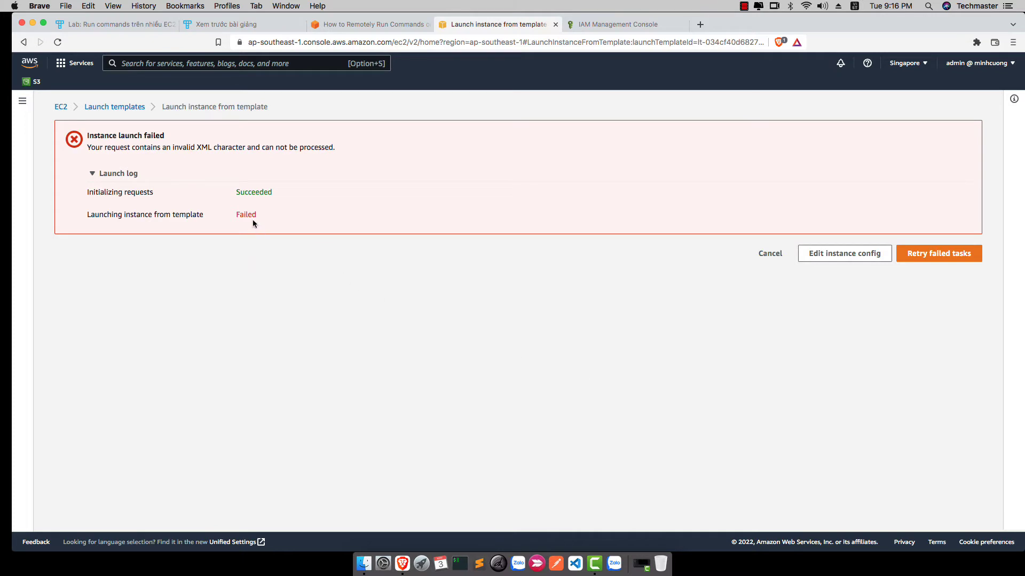
left_click(953, 256)
left_click(869, 255)
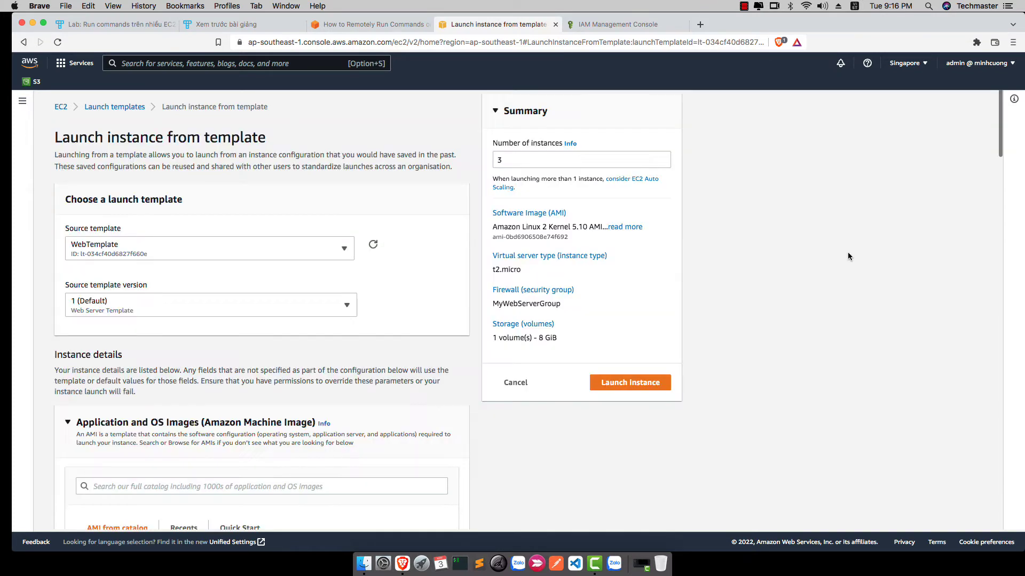
- Check the key of the resource tag and review the other launch settings for the cause of the launch error
scroll(284, 343, "down", 10)
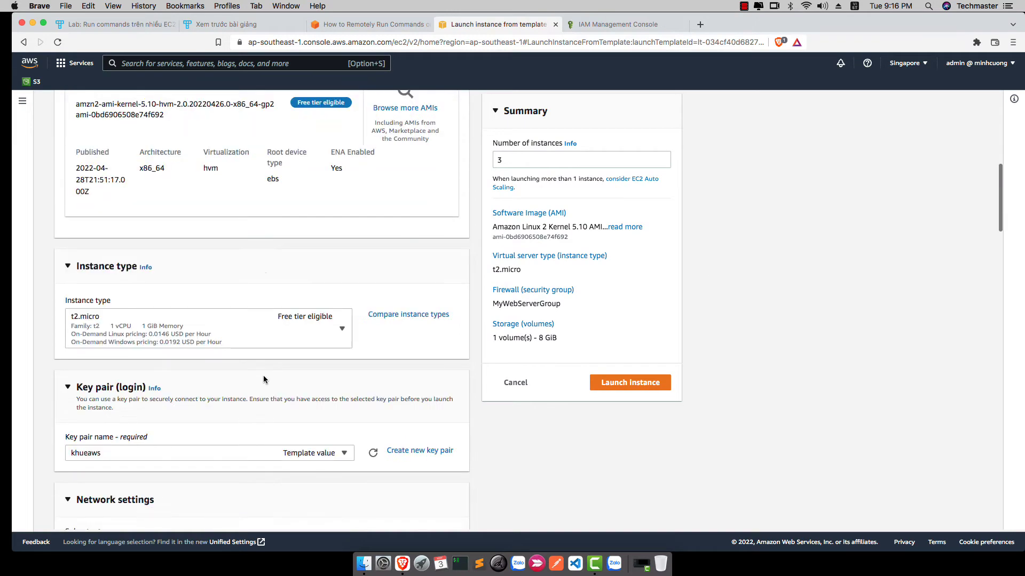
scroll(264, 376, "down", 8)
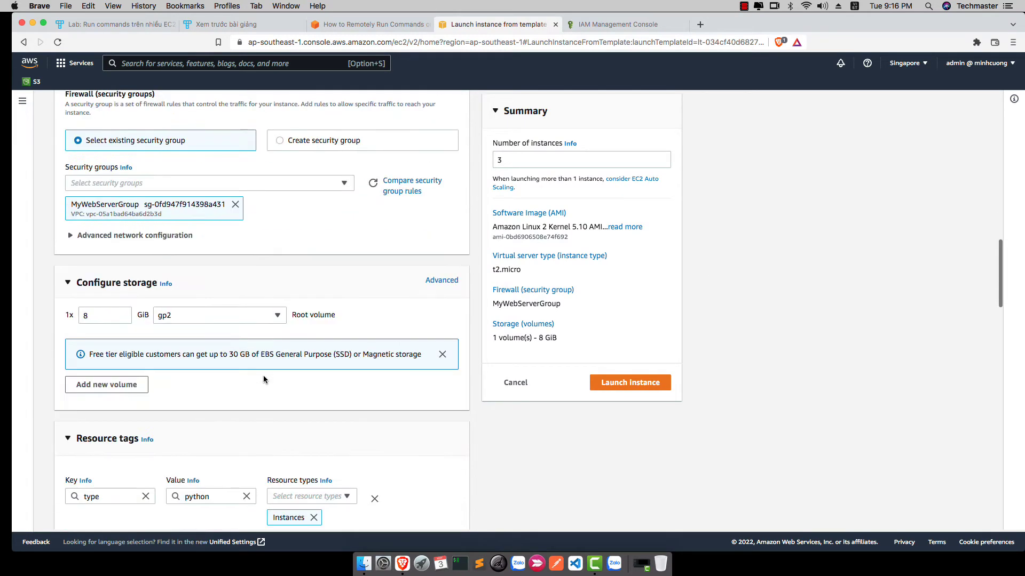
left_click(116, 392)
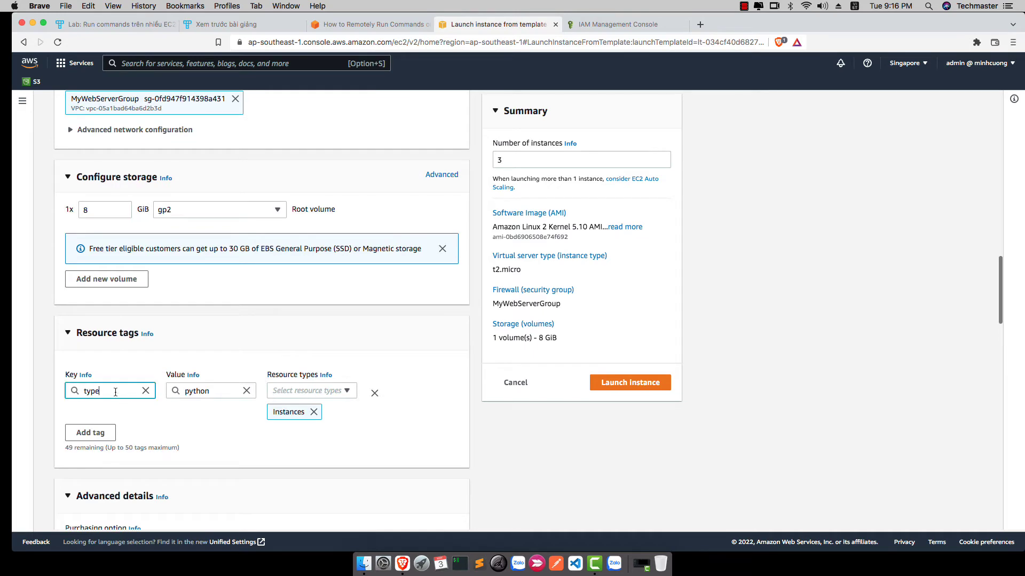
left_click_drag(101, 391, 37, 391)
scroll(404, 458, "down", 15)
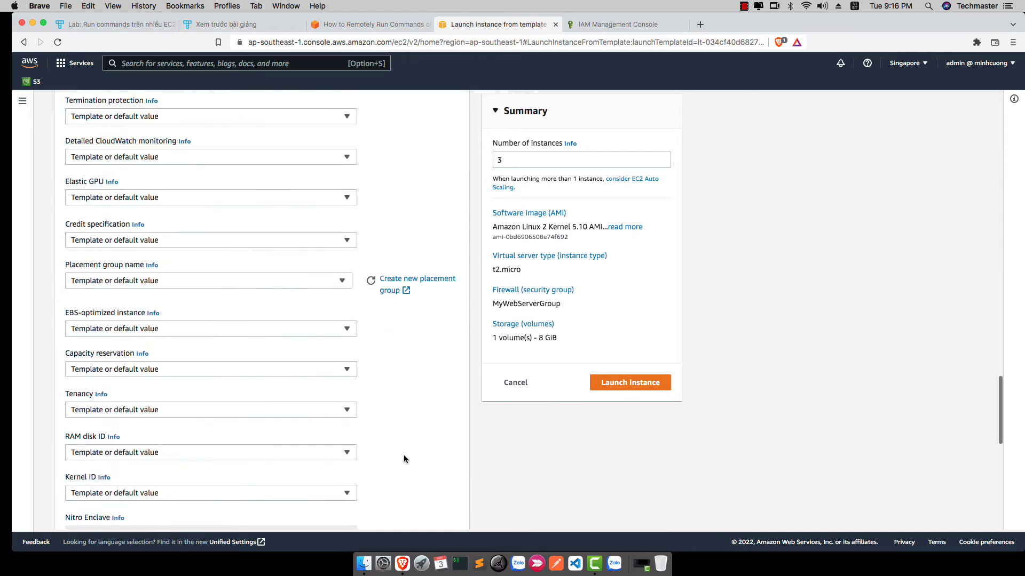
scroll(404, 454, "up", 20)
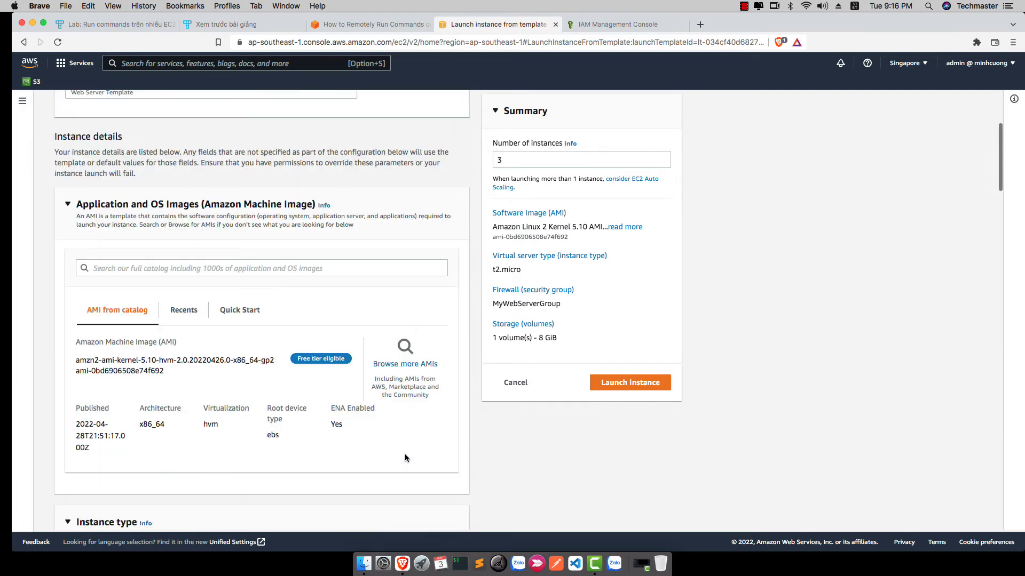
- Change the resource tag's key to fleet, keeping the value python, and launch the three instances from the template
scroll(404, 454, "down", 5)
scroll(404, 456, "down", 10)
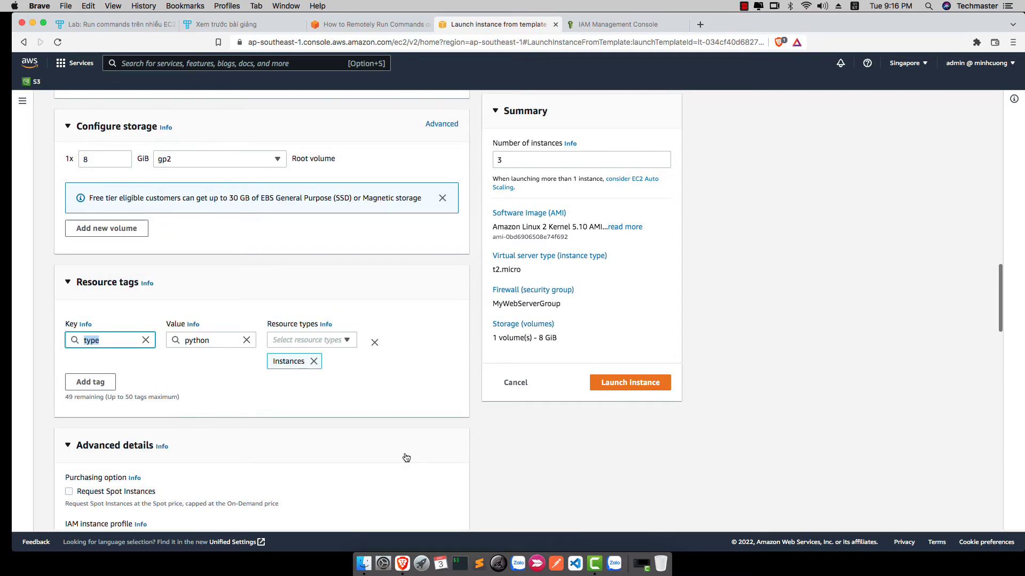
key("BackSpace")
type("fleet")
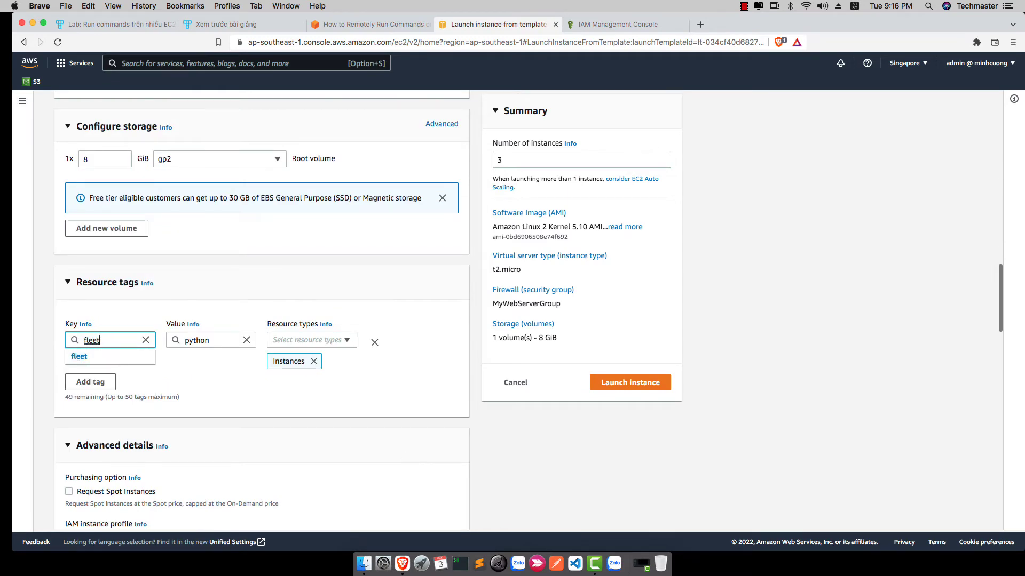
left_click(114, 356)
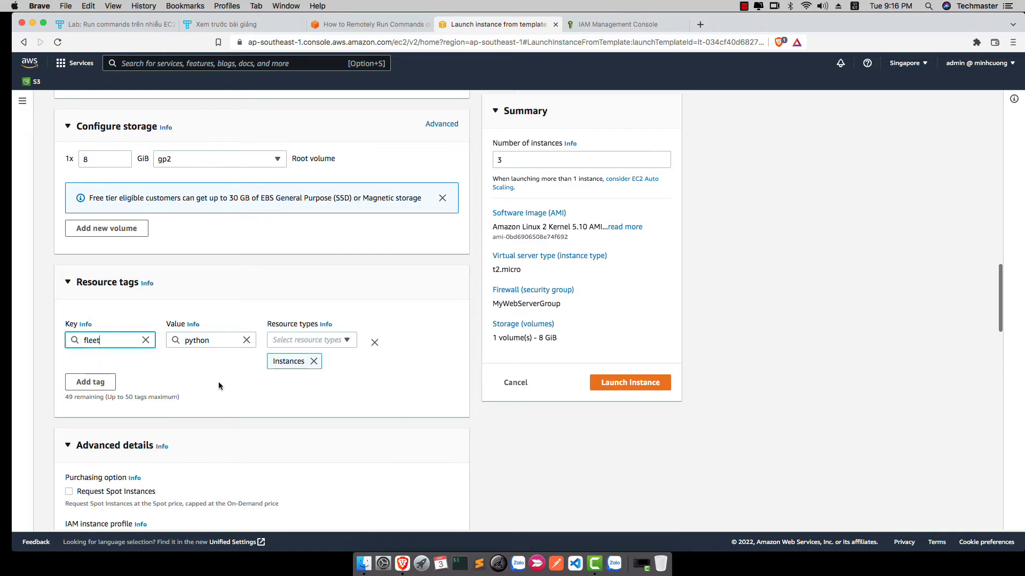
left_click(639, 382)
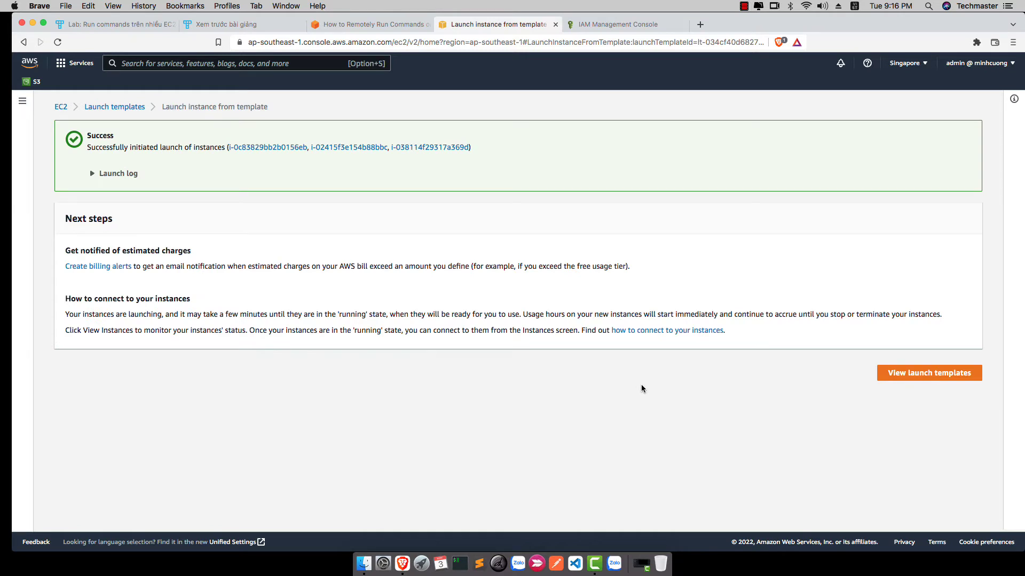
- Open the list of all EC2 instances to check the state of the newly launched ones
left_click(935, 376)
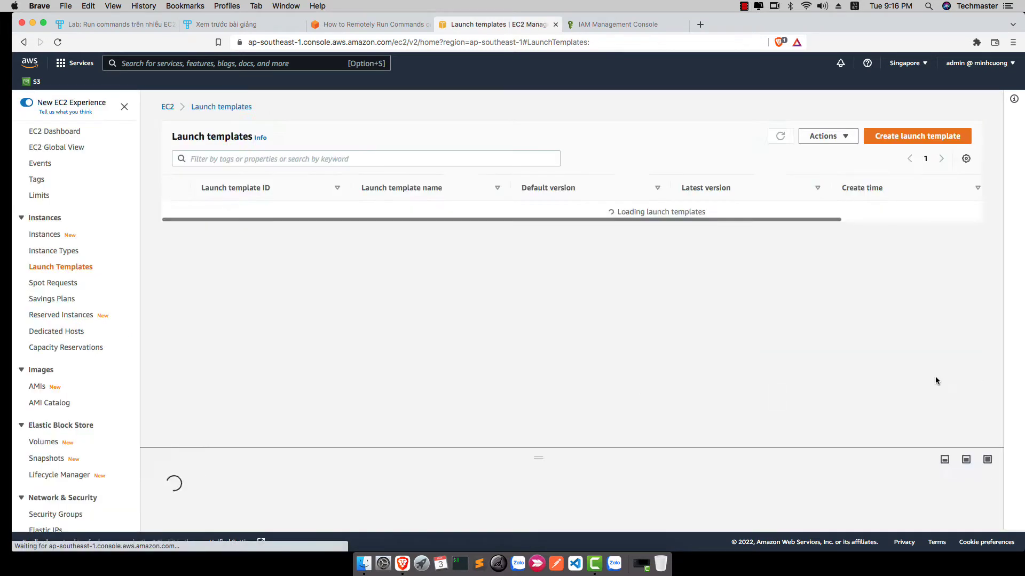
left_click(72, 133)
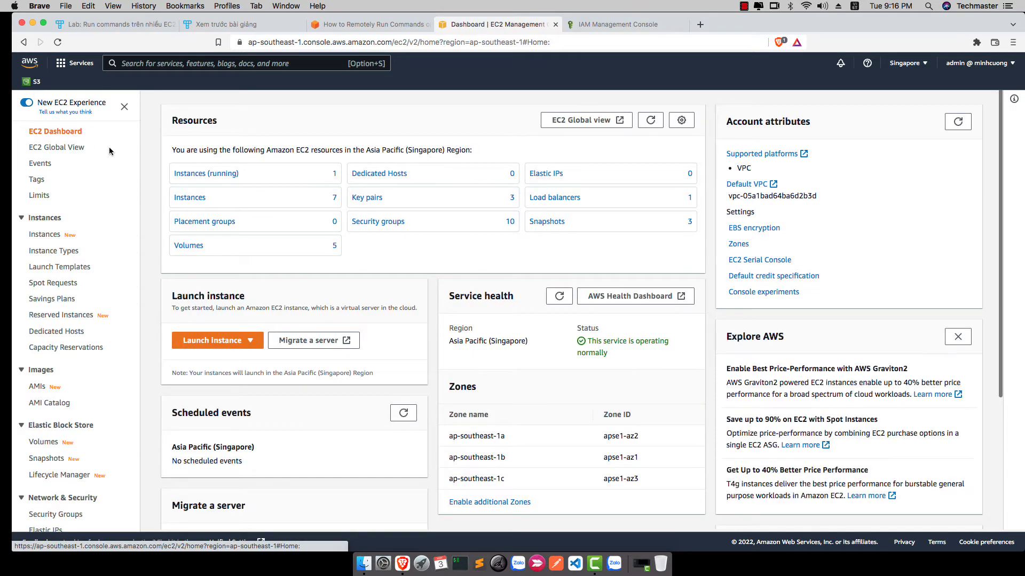
left_click(183, 205)
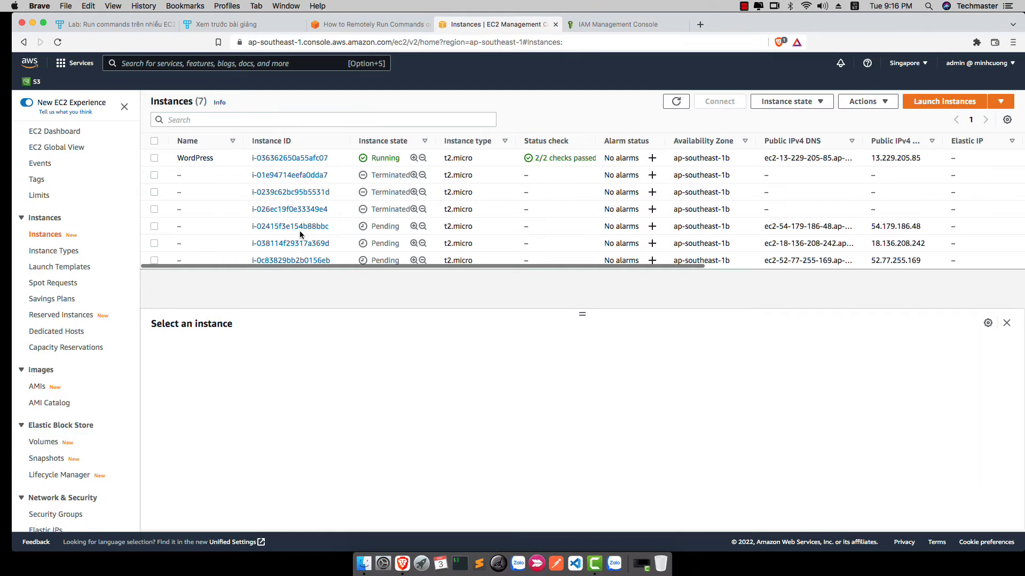
left_click(743, 6)
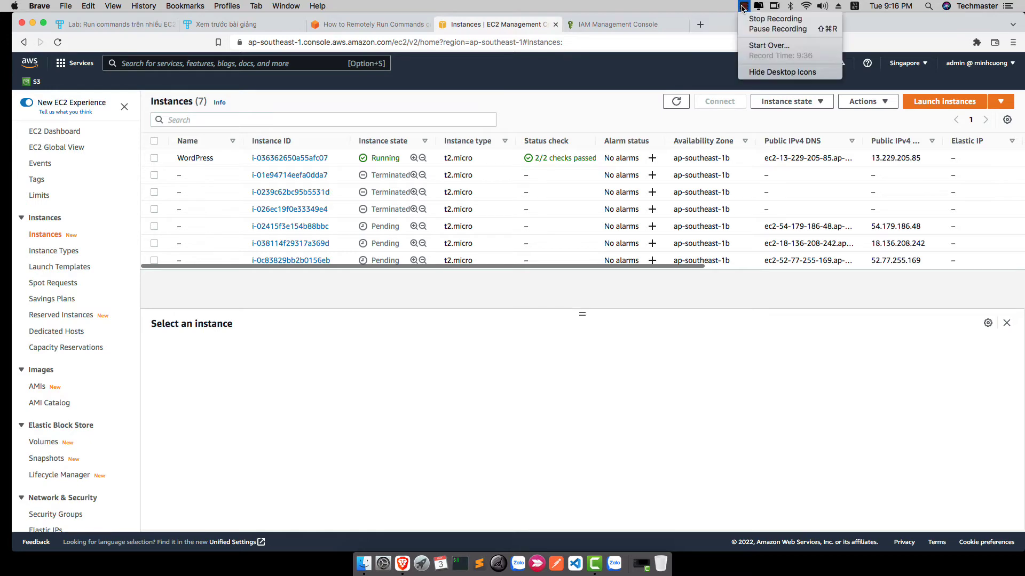
left_click(777, 29)
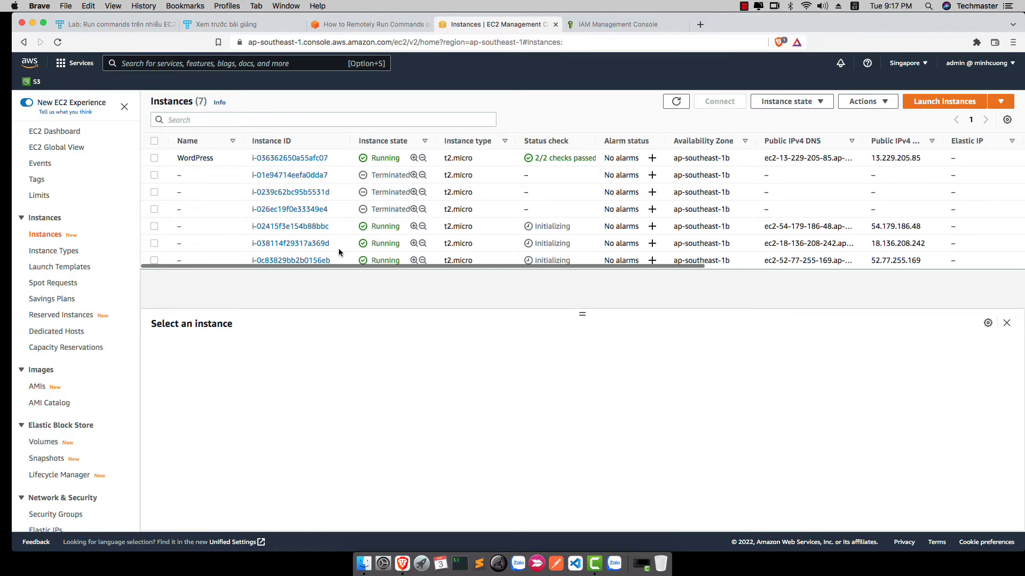
- Refresh the EC2 dashboard's resource counts and list only the running instances
left_click(50, 133)
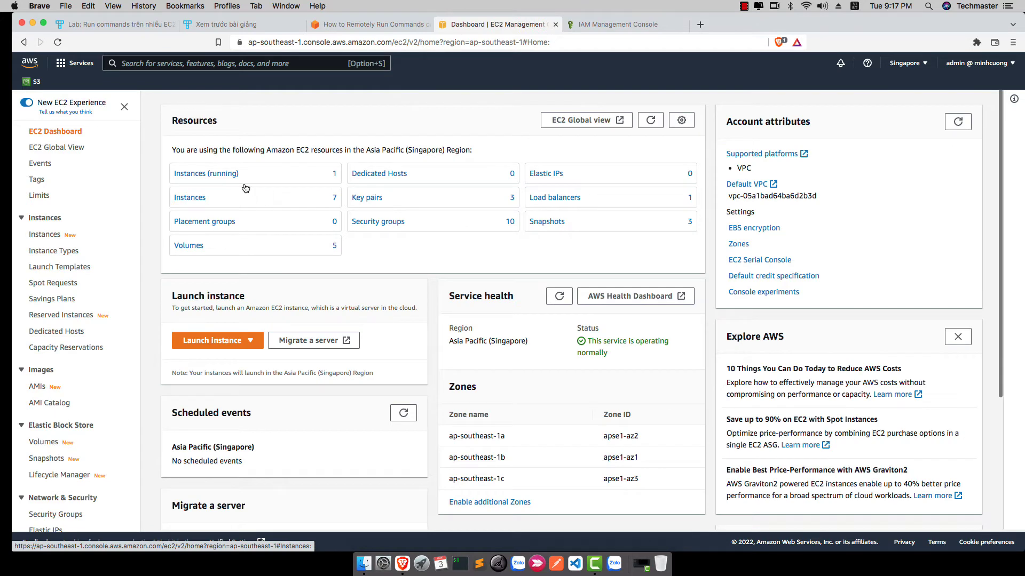
left_click(650, 120)
left_click(229, 172)
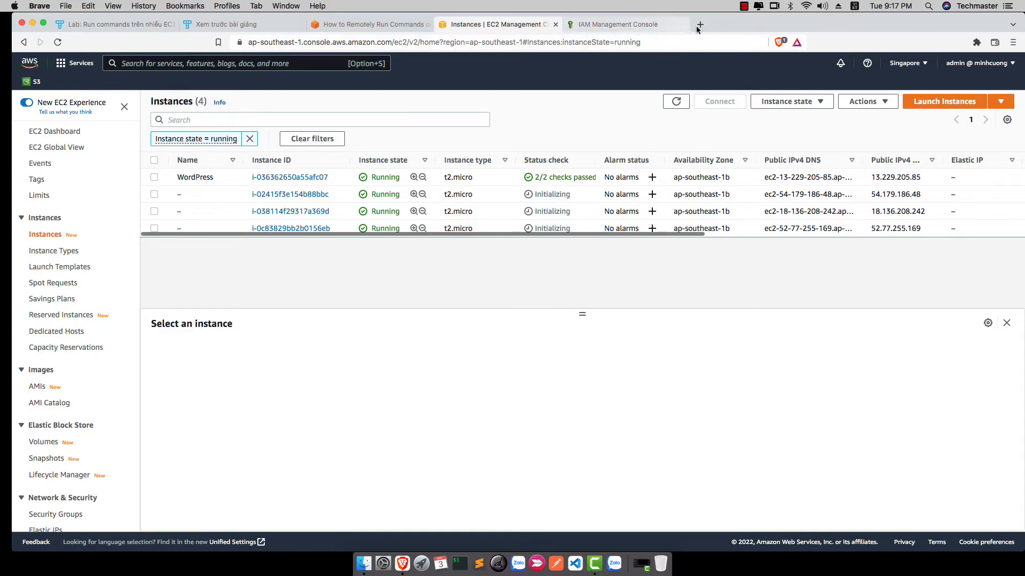
- Sign in to the AWS console from aws.amazon.com in a new browser tab and open Systems Manager
left_click(355, 25)
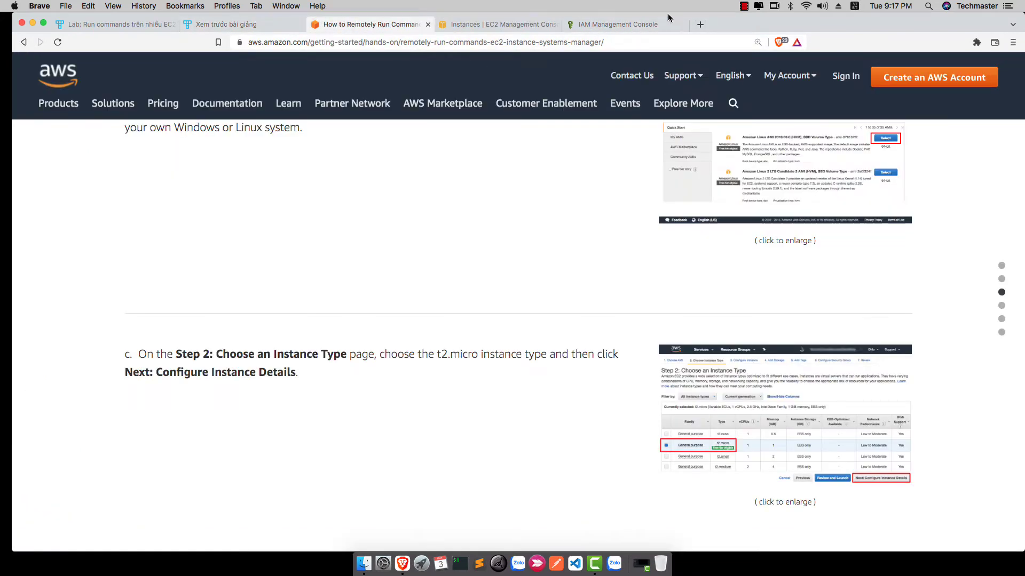
key("super+t")
type("a")
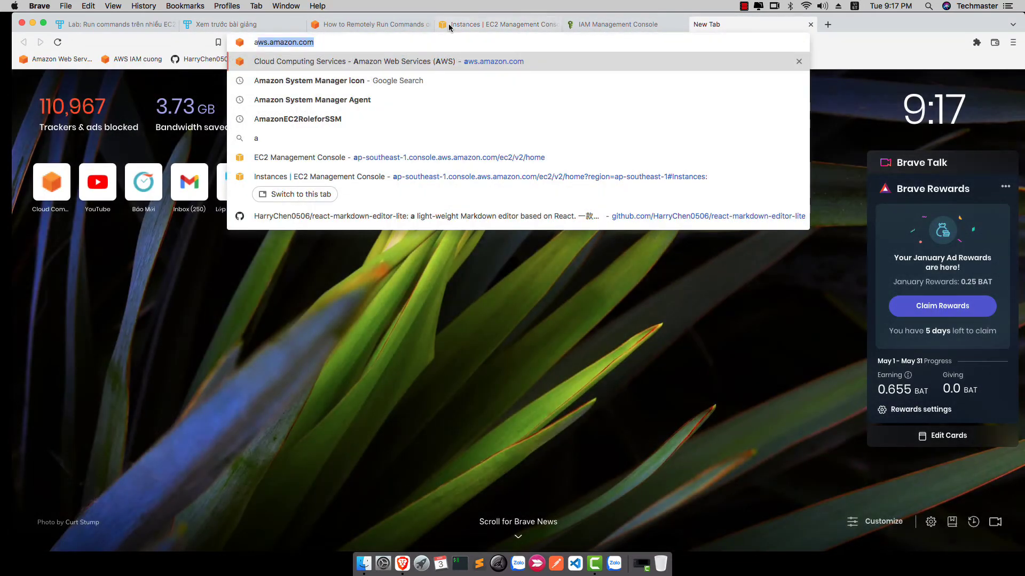
key("Return")
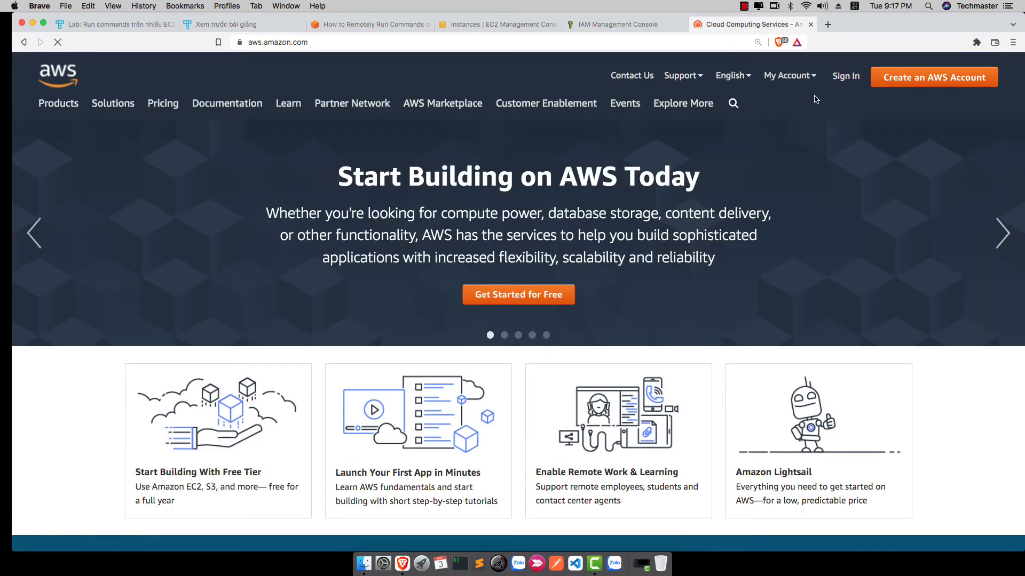
left_click(846, 76)
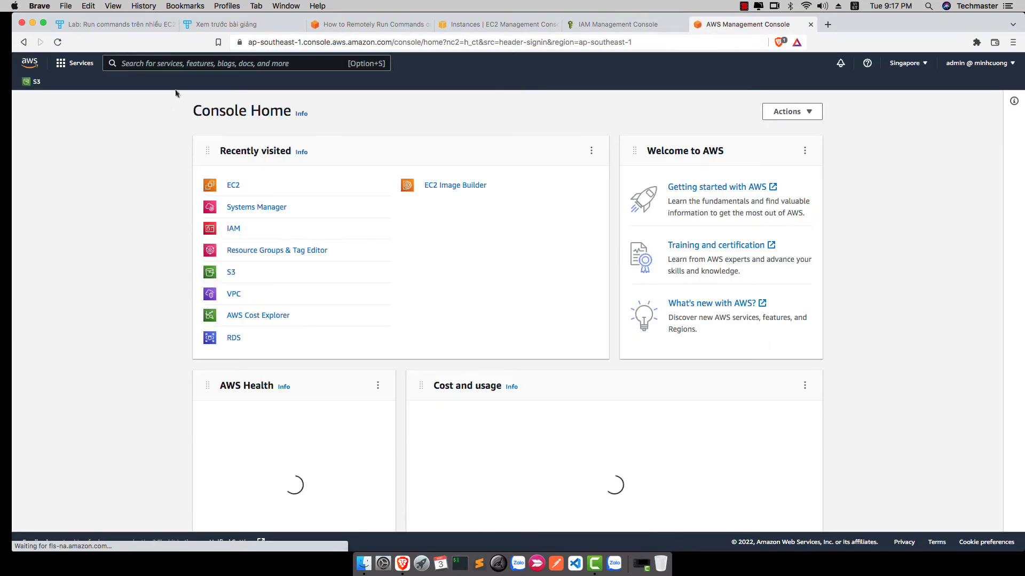
left_click(266, 208)
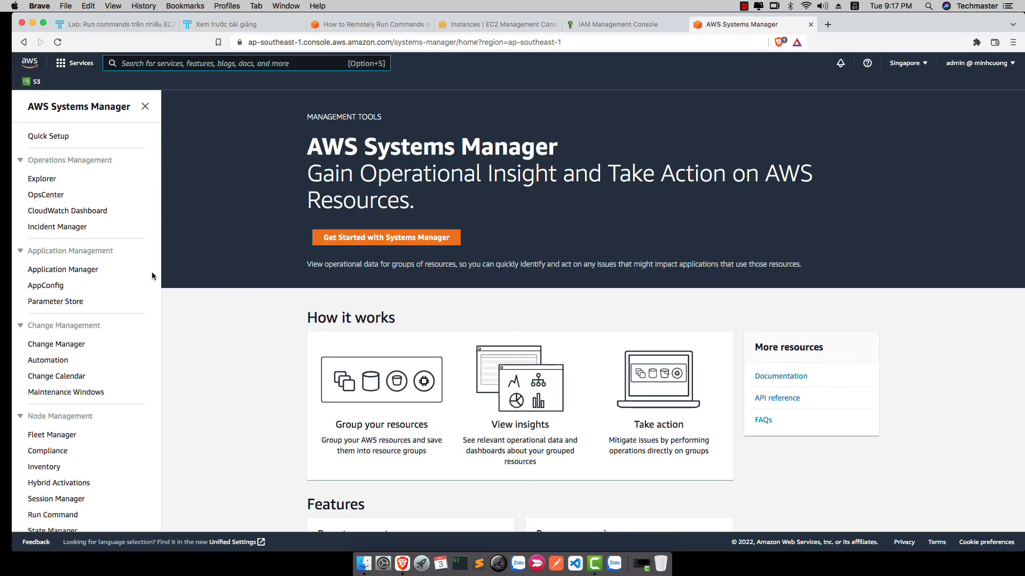
- Open Run Command under Node Management in Systems Manager and start a new command
scroll(80, 325, "down", 4)
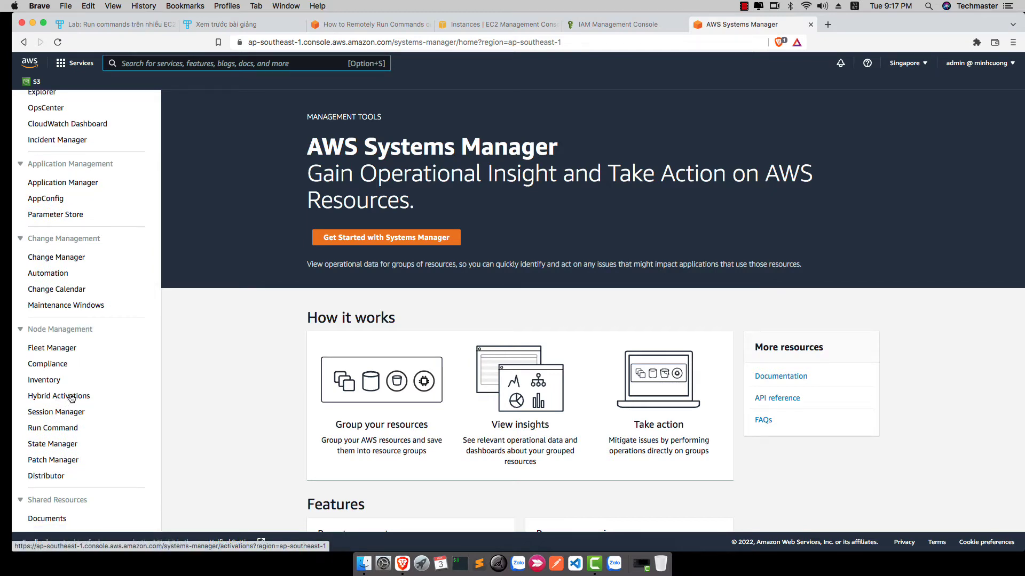
scroll(74, 393, "up", 4)
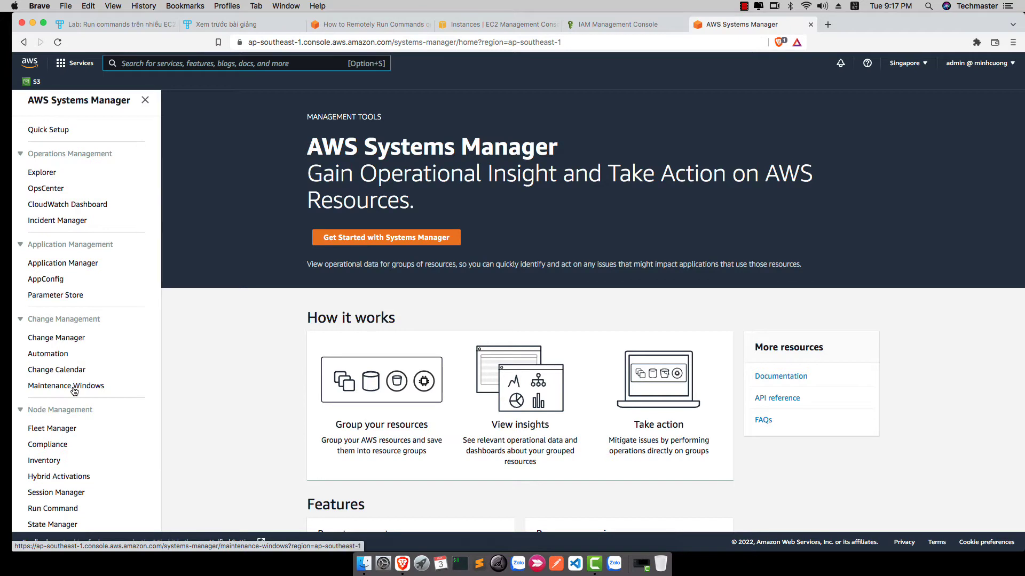
scroll(74, 392, "down", 3)
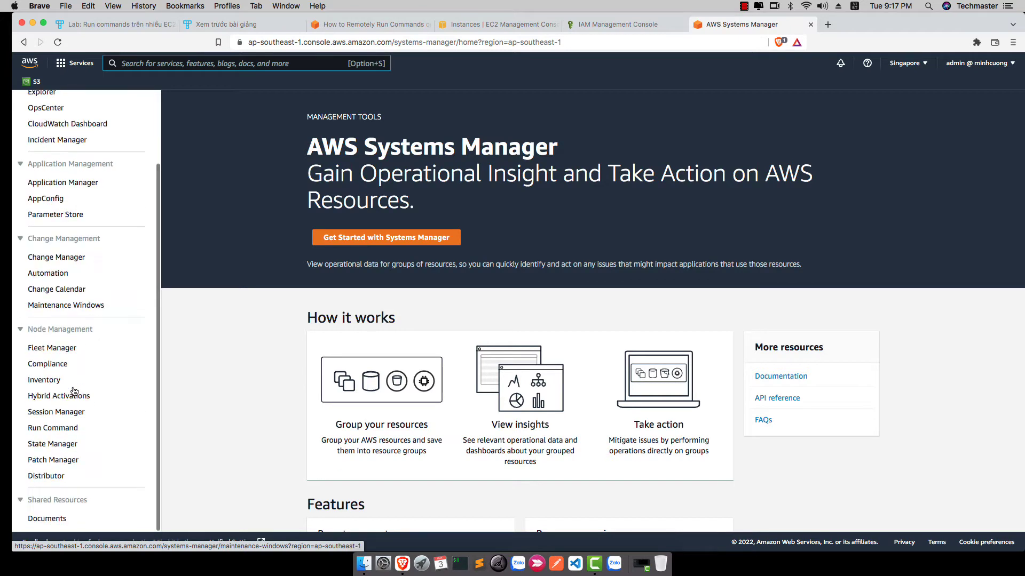
left_click(51, 429)
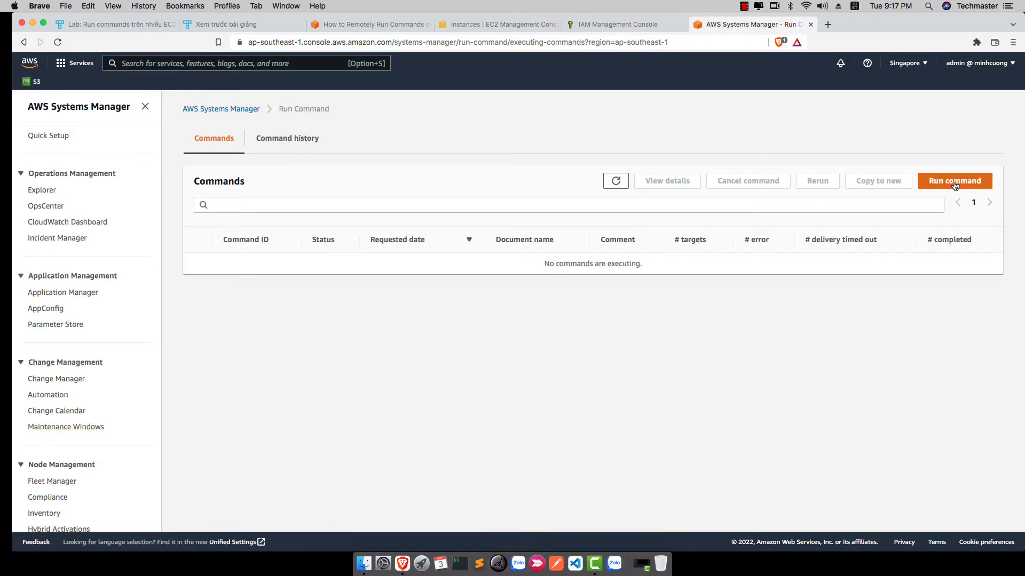
left_click(953, 181)
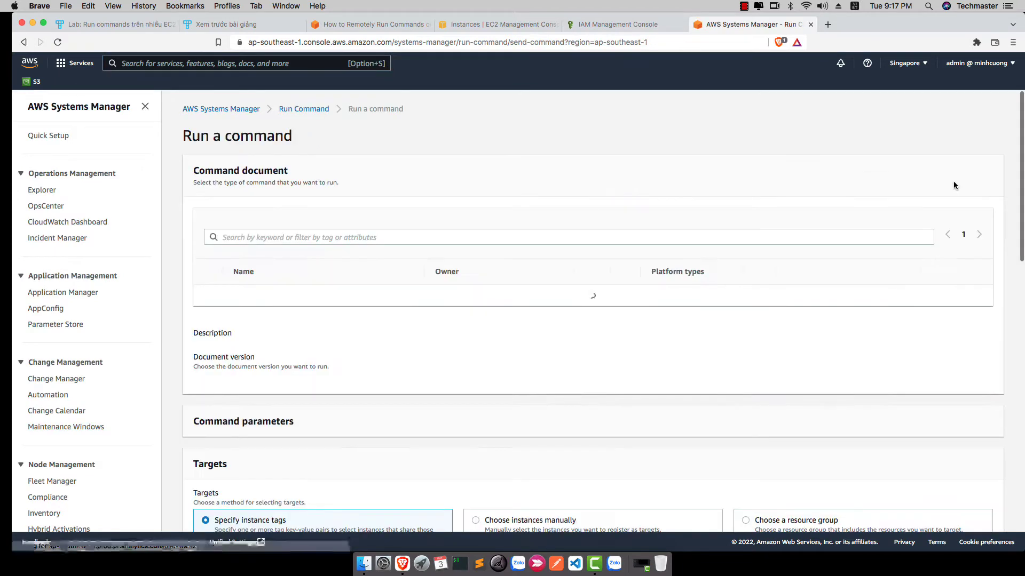
- Browse the command documents, filter them by the keyword shell, and select AWS-RunShellScript
left_click(271, 240)
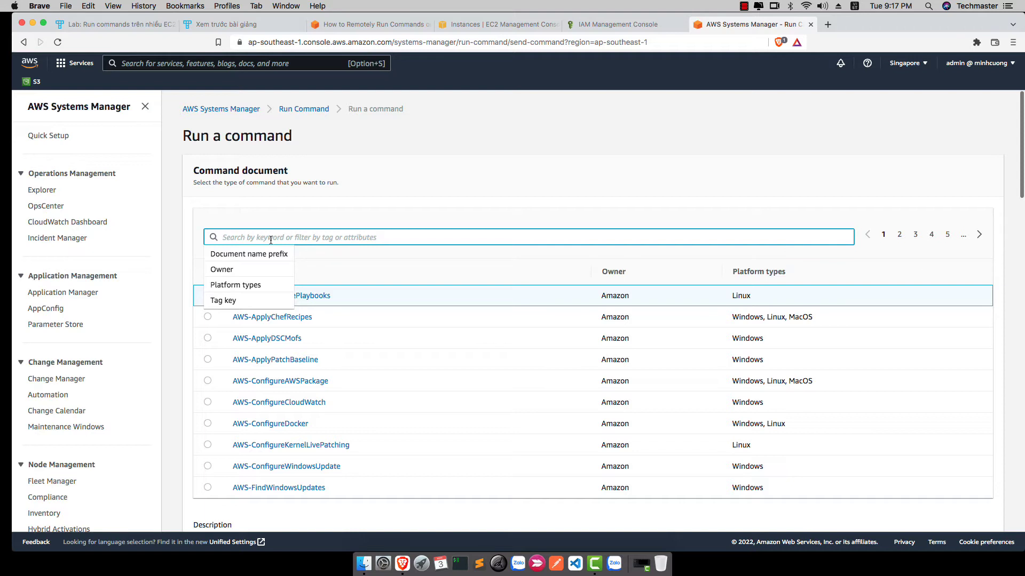
left_click(568, 180)
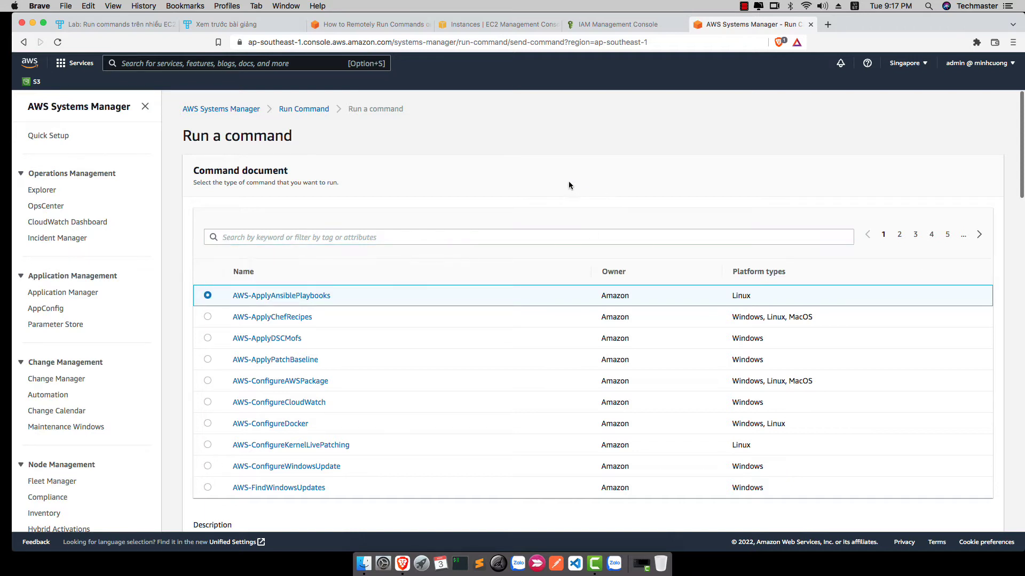
scroll(371, 375, "down", 3)
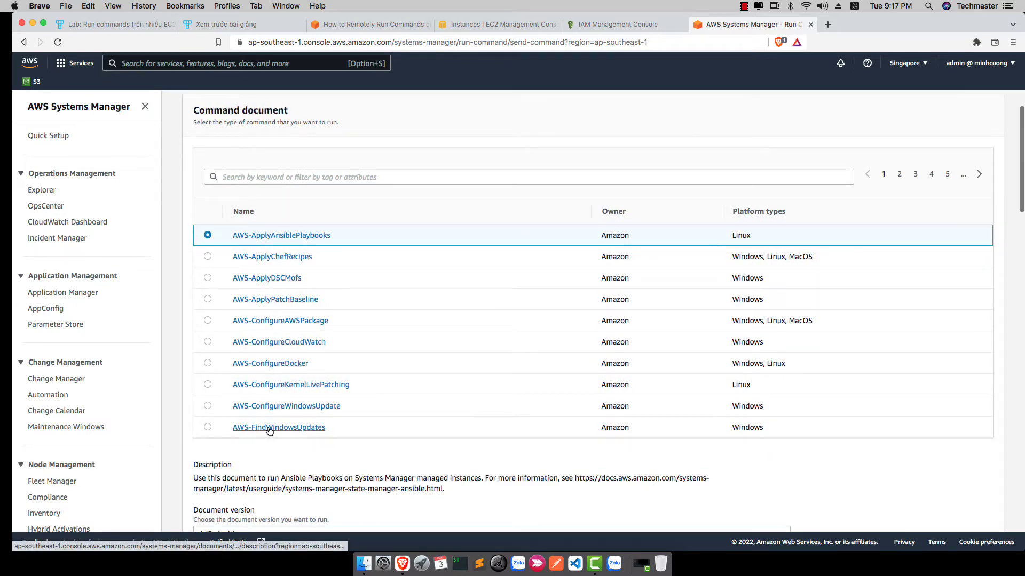
left_click(899, 175)
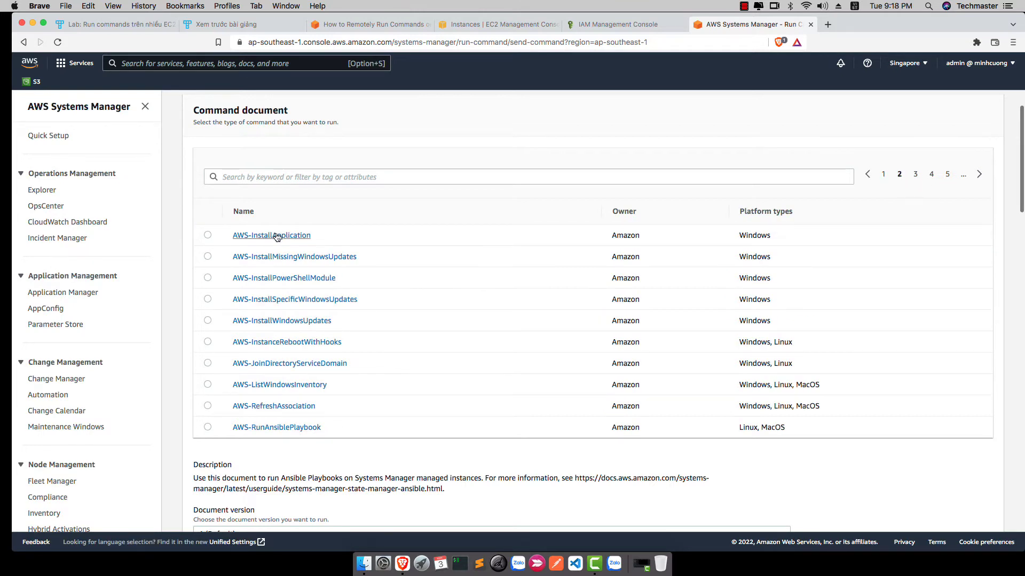
left_click(258, 177)
type("shell")
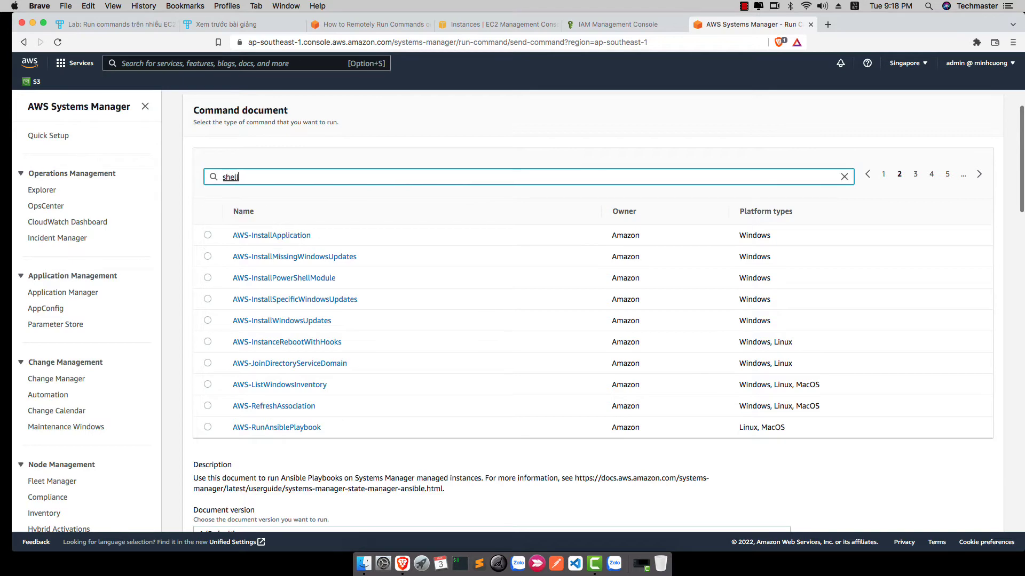
key("Return")
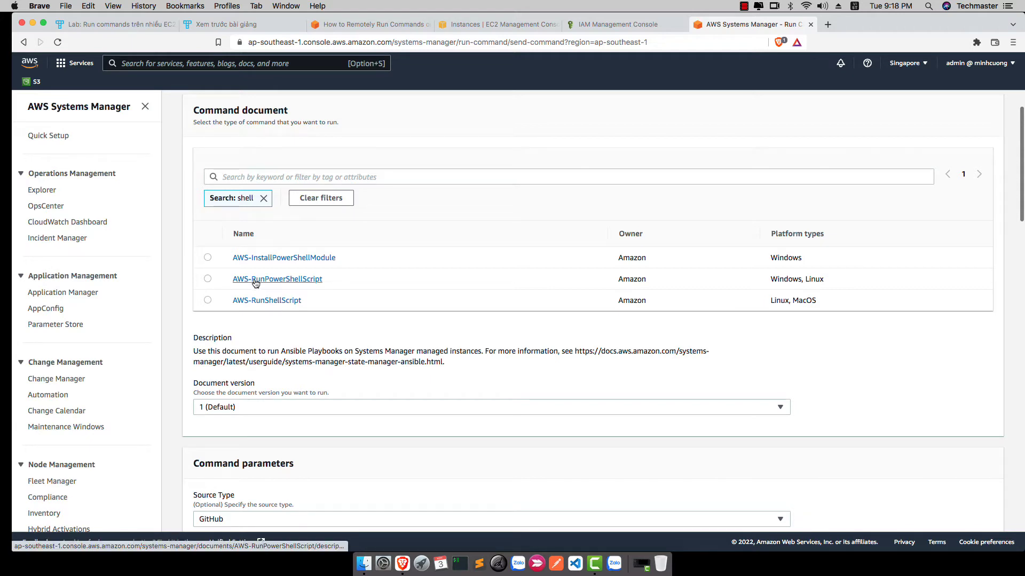
left_click(207, 301)
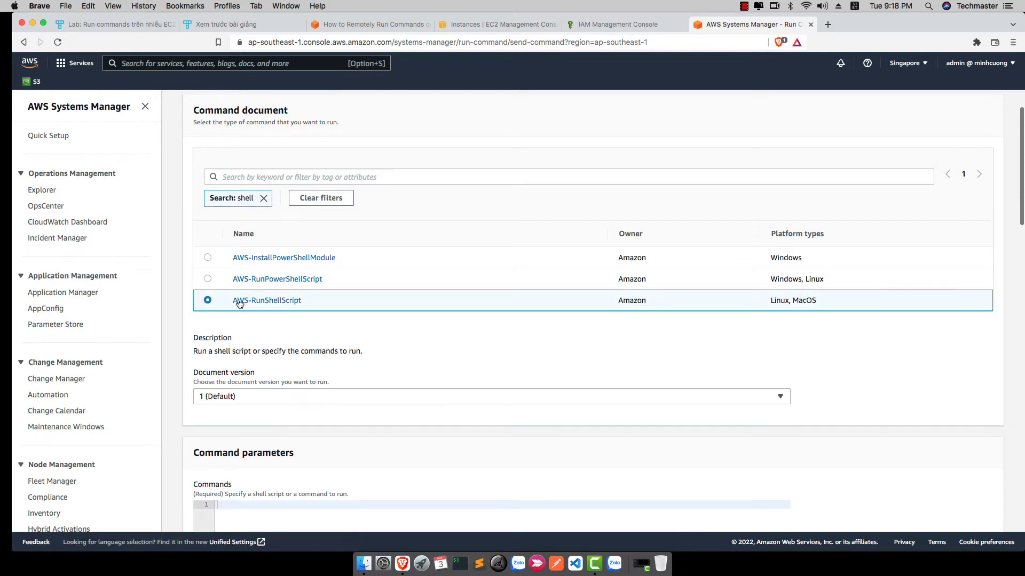
- Enter sudo yum install htop -y as the shell command in the command parameters
scroll(264, 310, "down", 2)
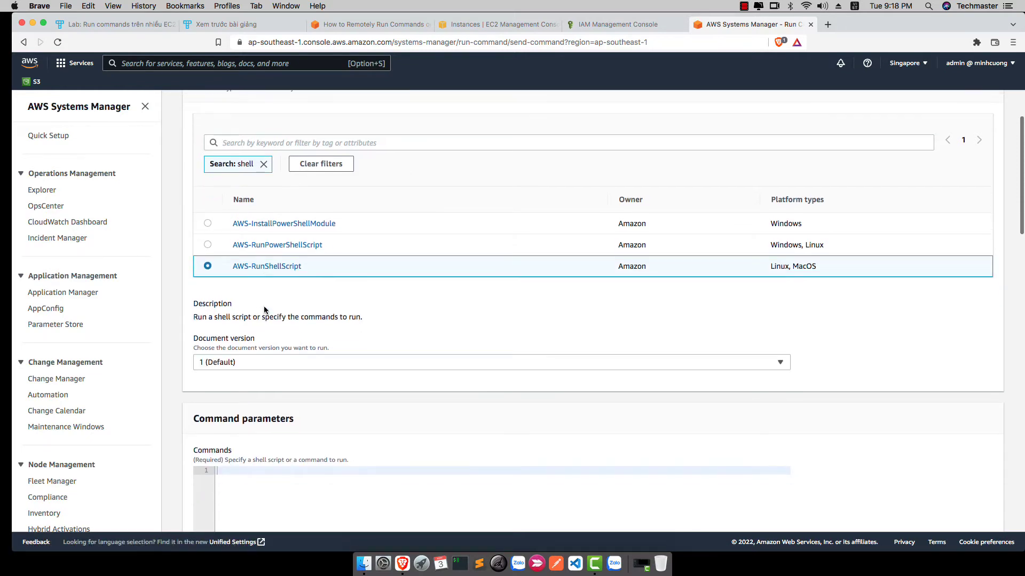
scroll(264, 310, "down", 8)
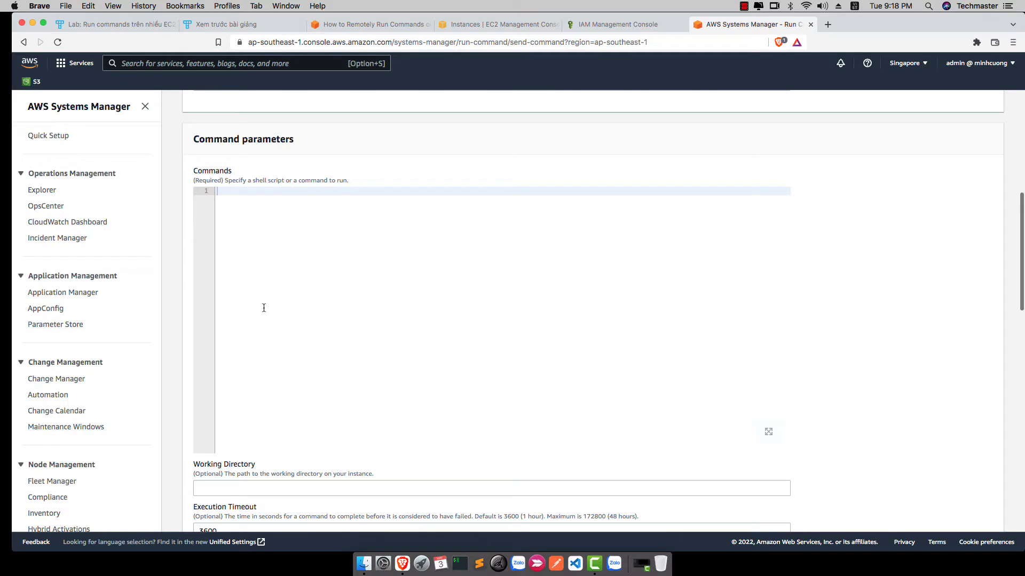
type("sudo yum install htop -y")
scroll(273, 241, "down", 6)
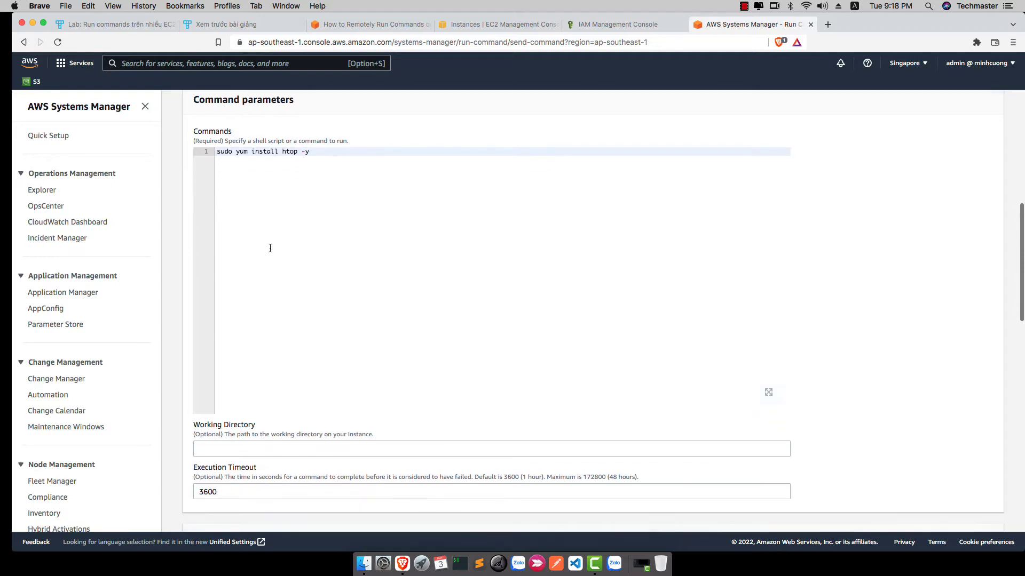
- Set the command's targets to be chosen manually and compare the offered instances with the running instances in the EC2 console
scroll(270, 248, "down", 4)
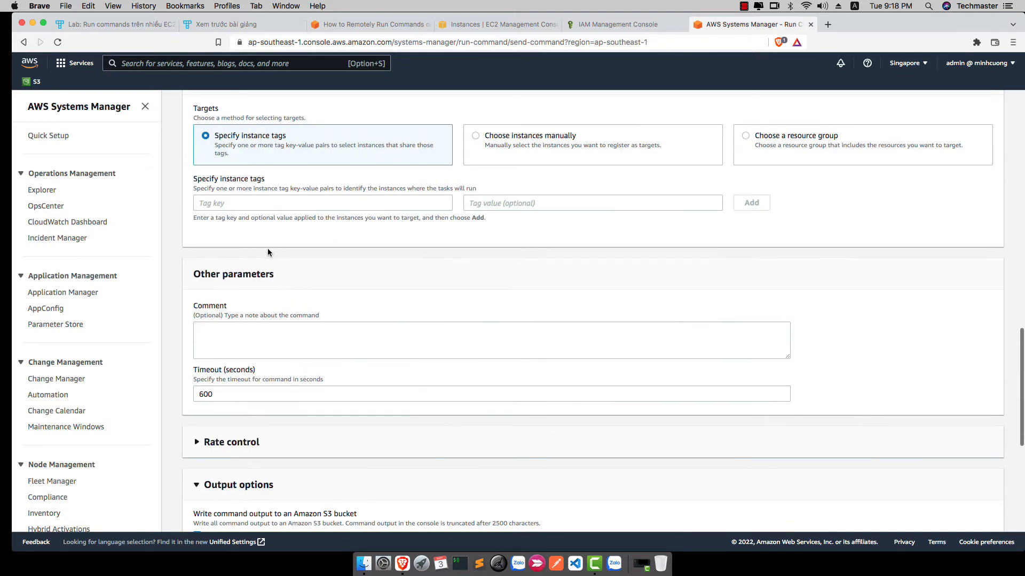
scroll(268, 248, "up", 2)
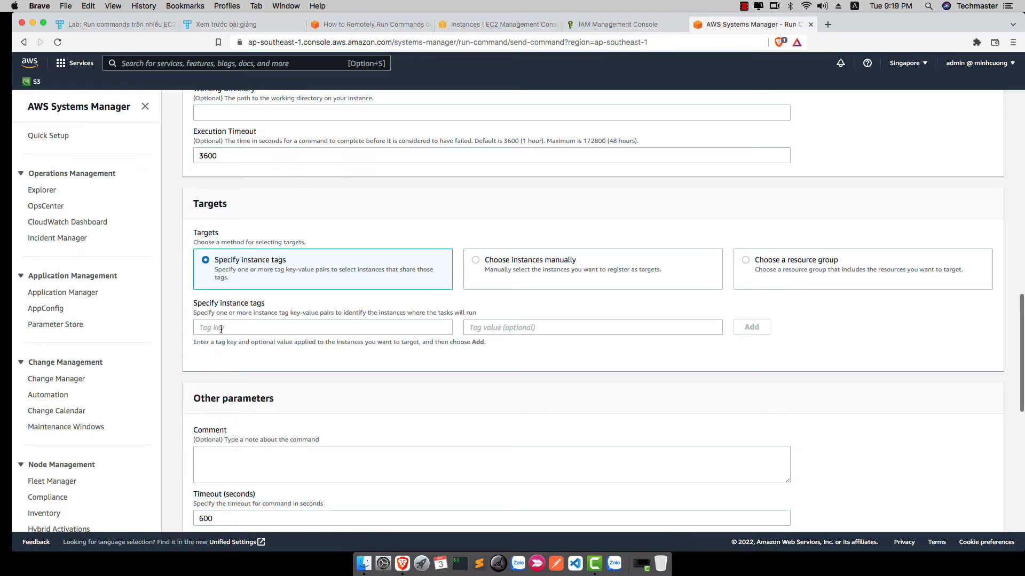
left_click(477, 259)
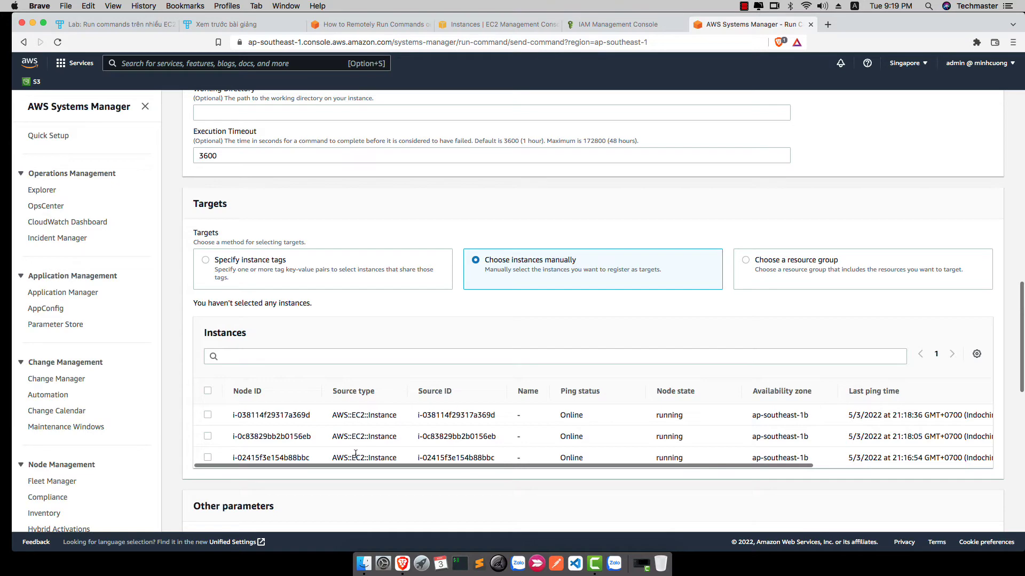
left_click(471, 25)
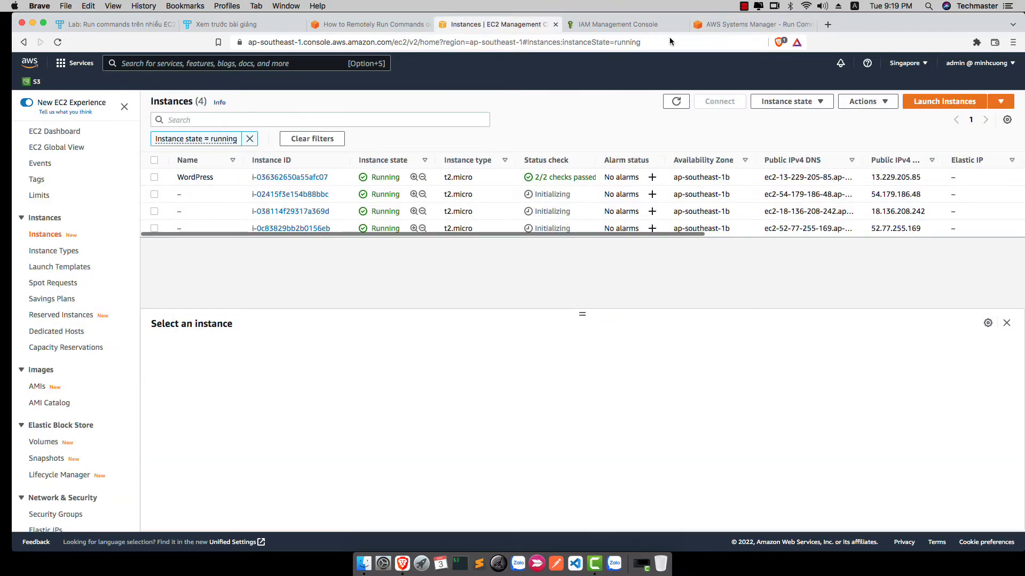
- Review the lesson's SSMAgent diagram and IAM policy notes, the IAM roles and the running EC2 instances, and return to the command setup
left_click(721, 24)
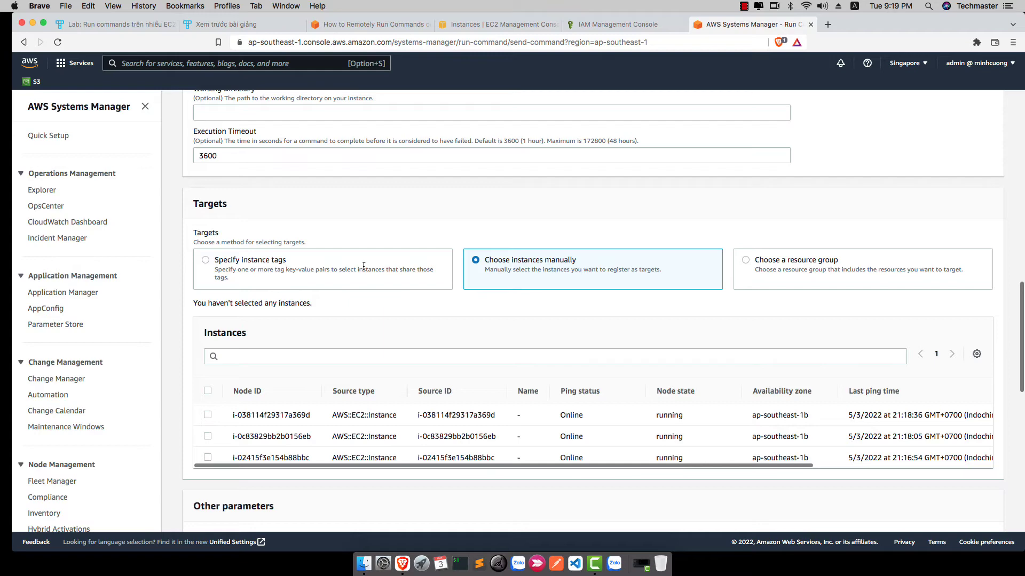
left_click(224, 24)
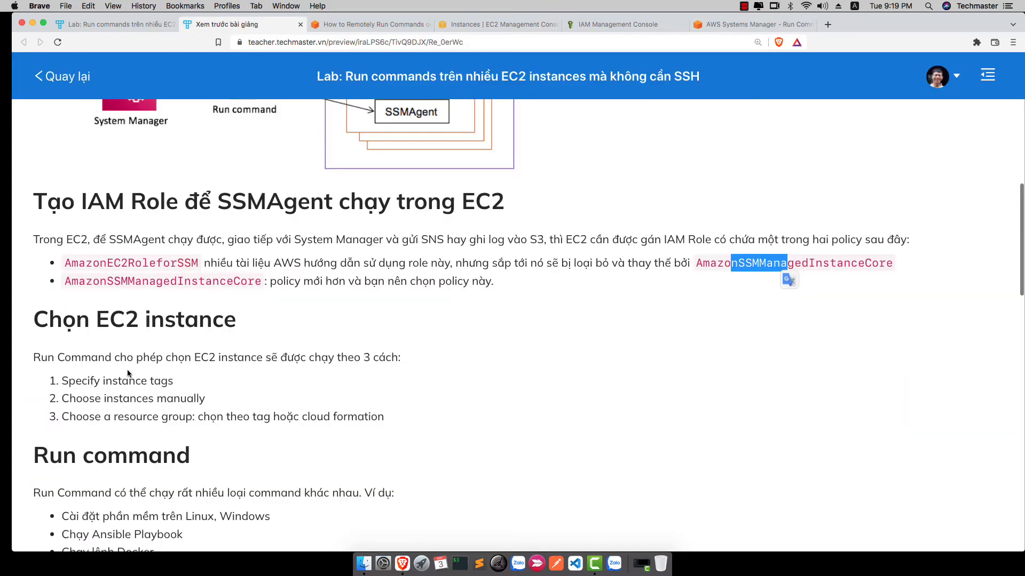
scroll(132, 372, "up", 5)
scroll(132, 372, "down", 1)
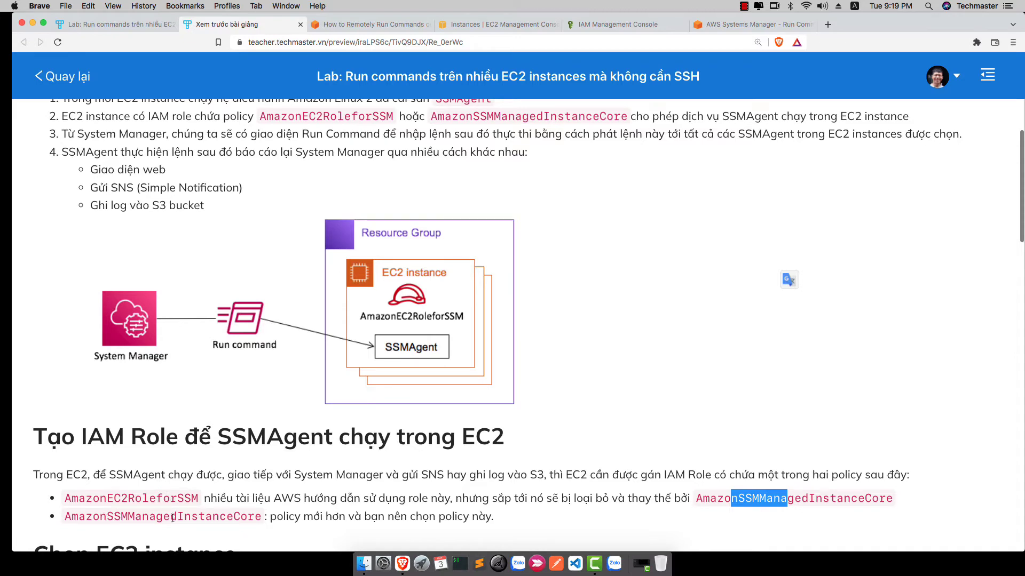
left_click(590, 25)
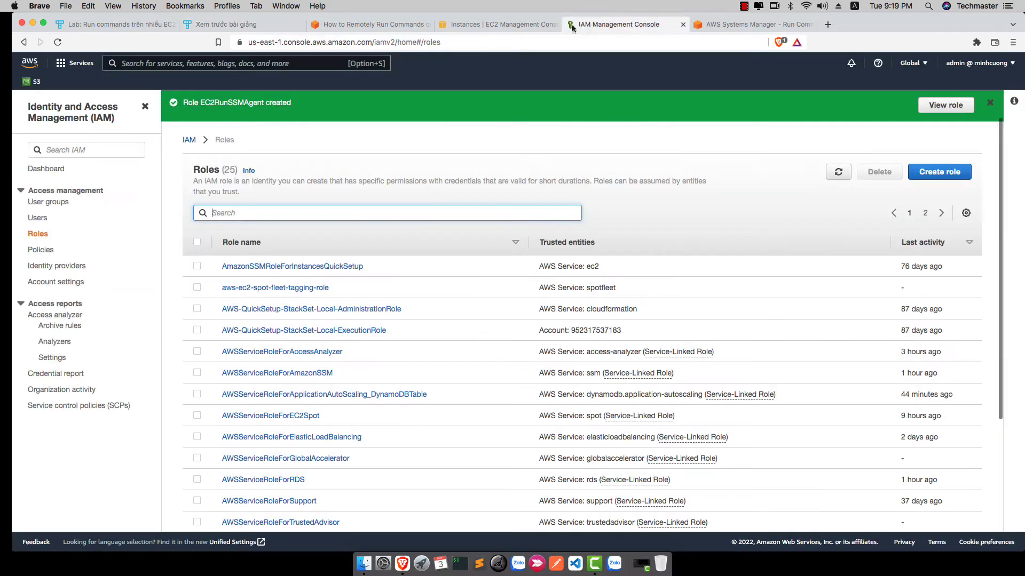
left_click(513, 24)
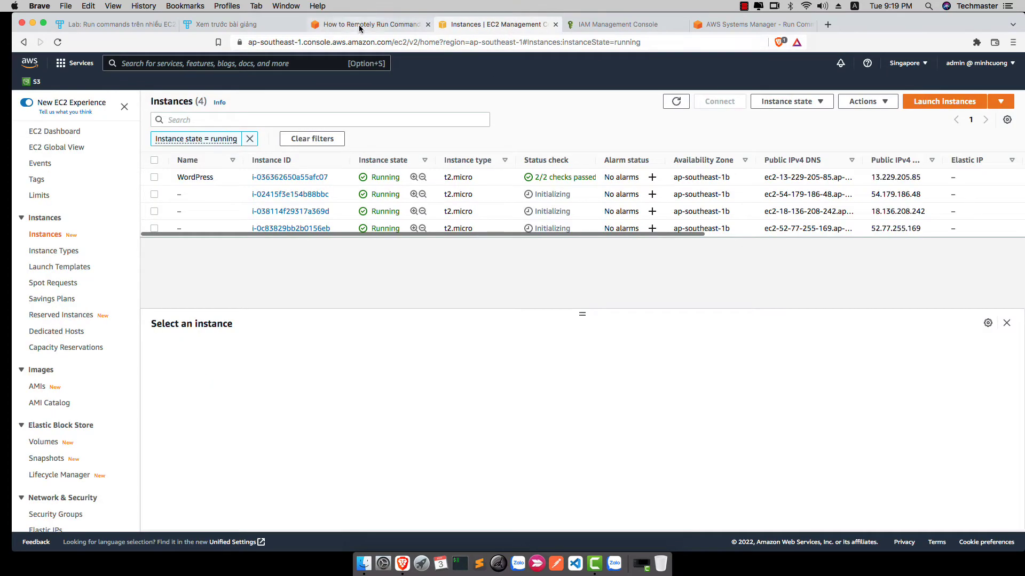
left_click(758, 24)
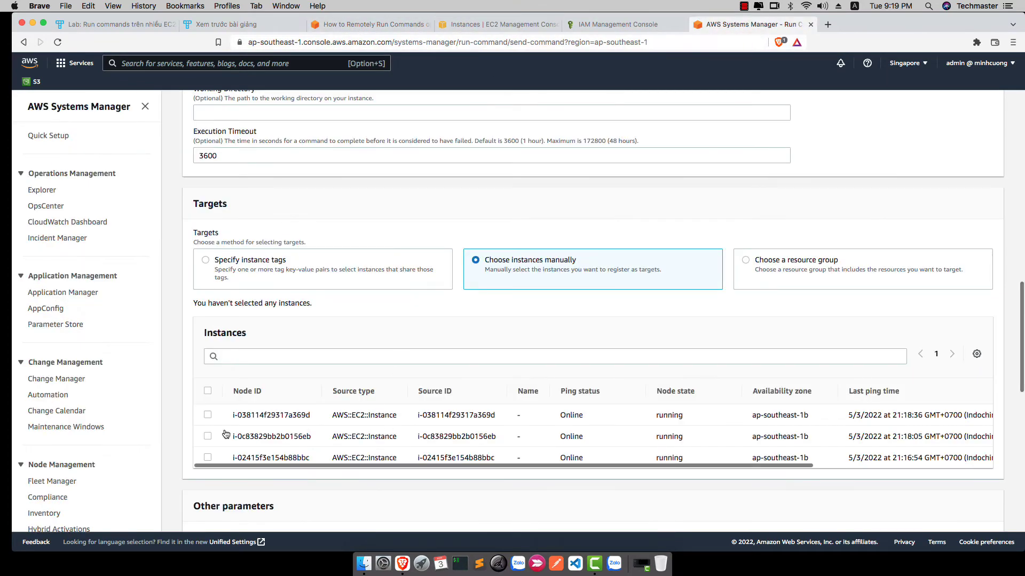
- Select all three listed instances as the command's targets
left_click(208, 390)
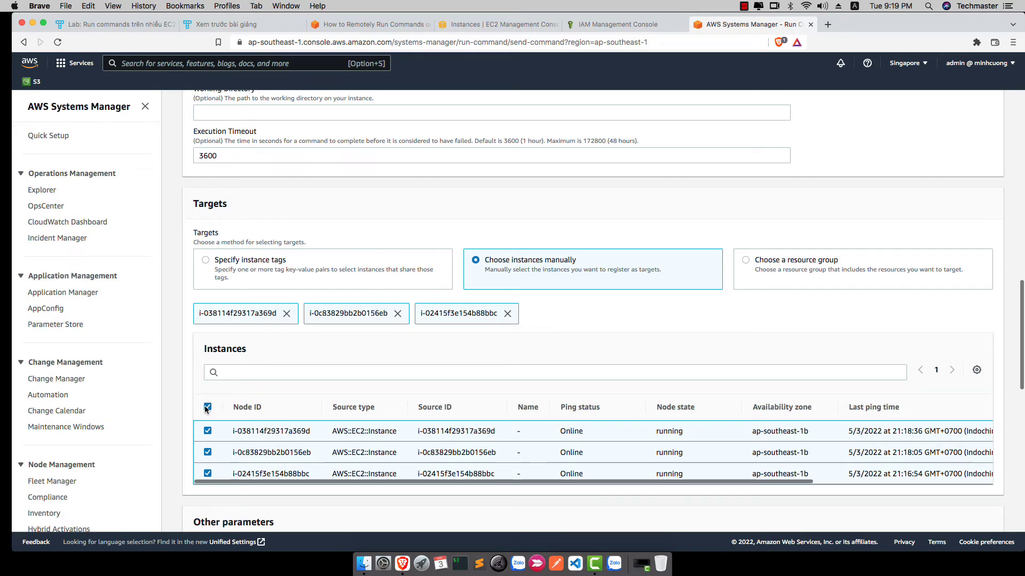
scroll(213, 370, "down", 6)
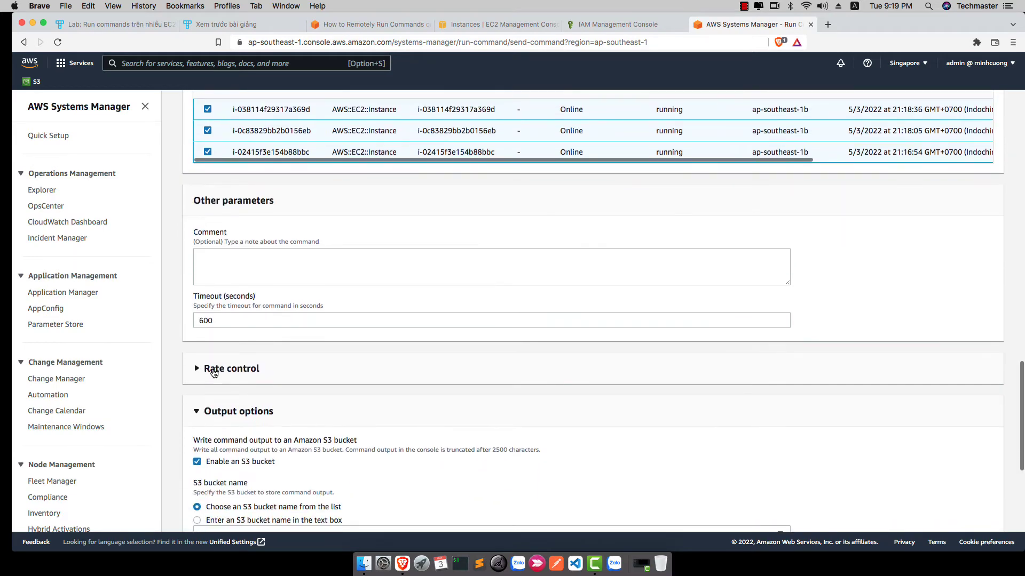
scroll(214, 372, "down", 2)
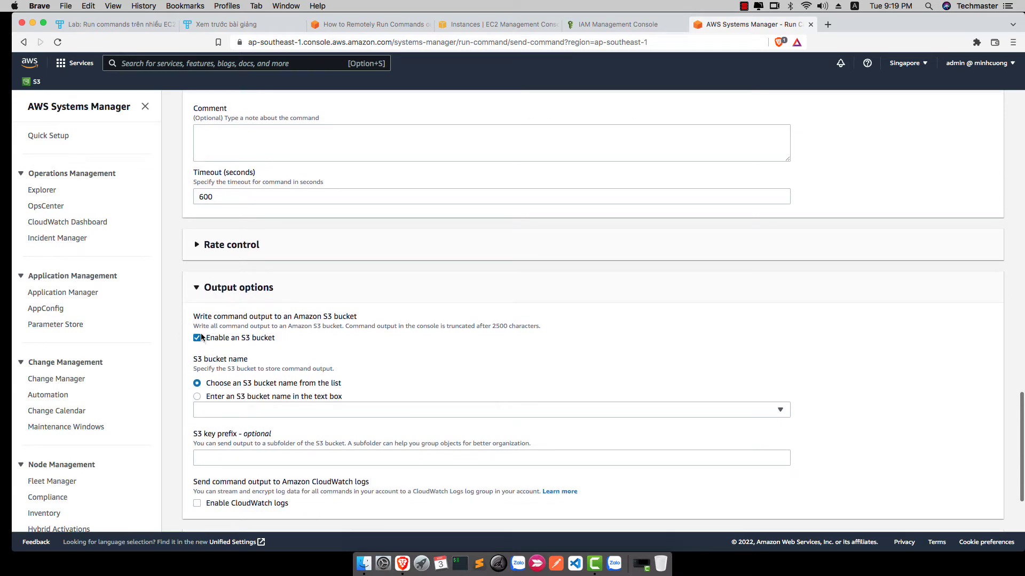
scroll(209, 349, "down", 2)
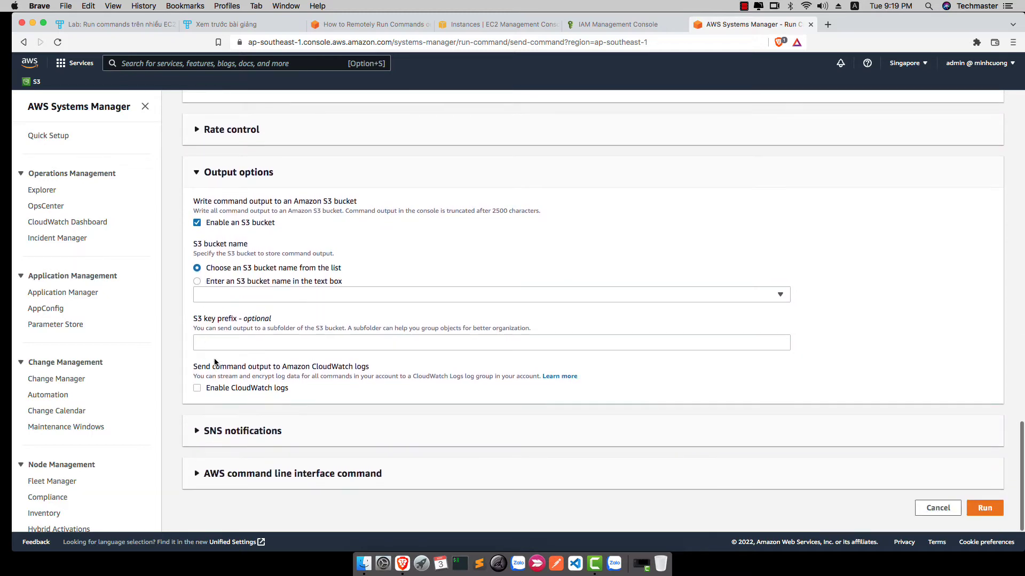
- Disable writing the command output to an S3 bucket and run the command
left_click(197, 433)
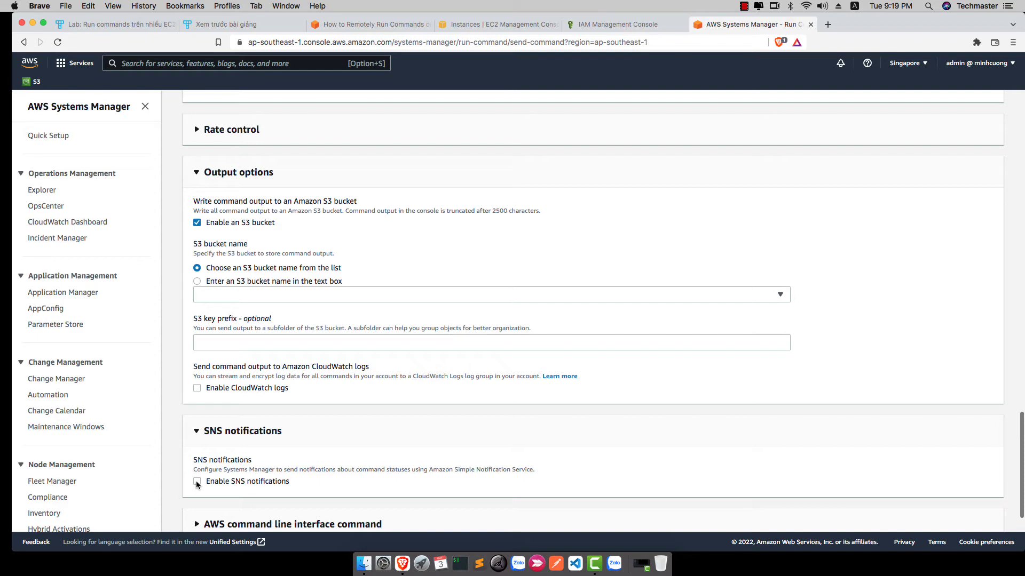
scroll(198, 483, "up", 3)
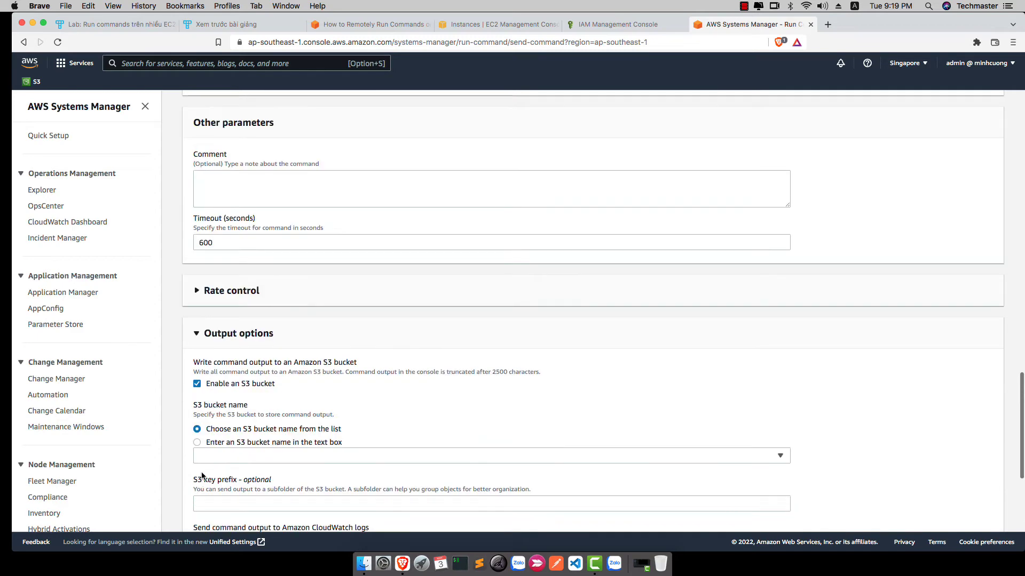
left_click(197, 384)
scroll(307, 363, "up", 3)
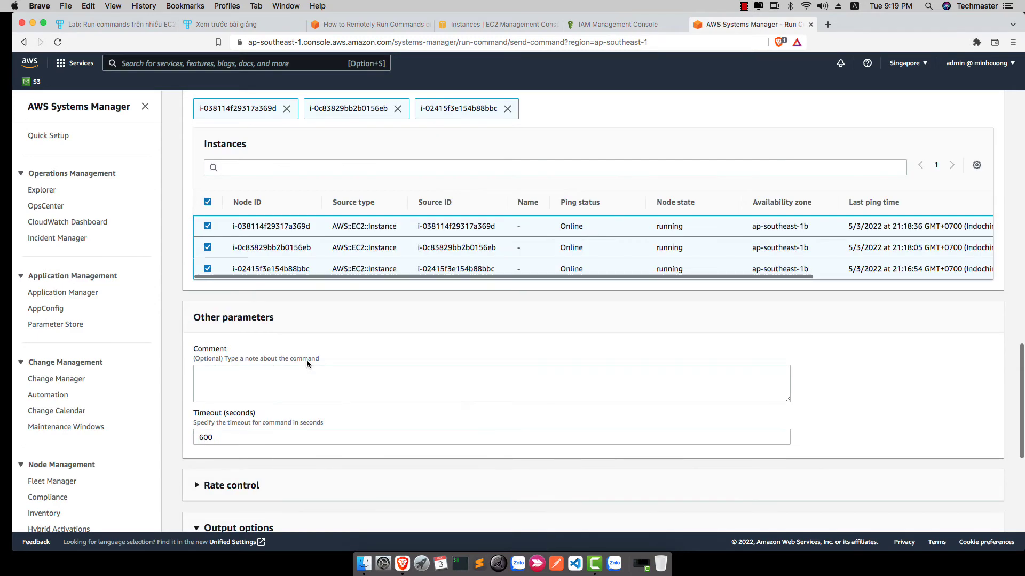
scroll(306, 363, "down", 5)
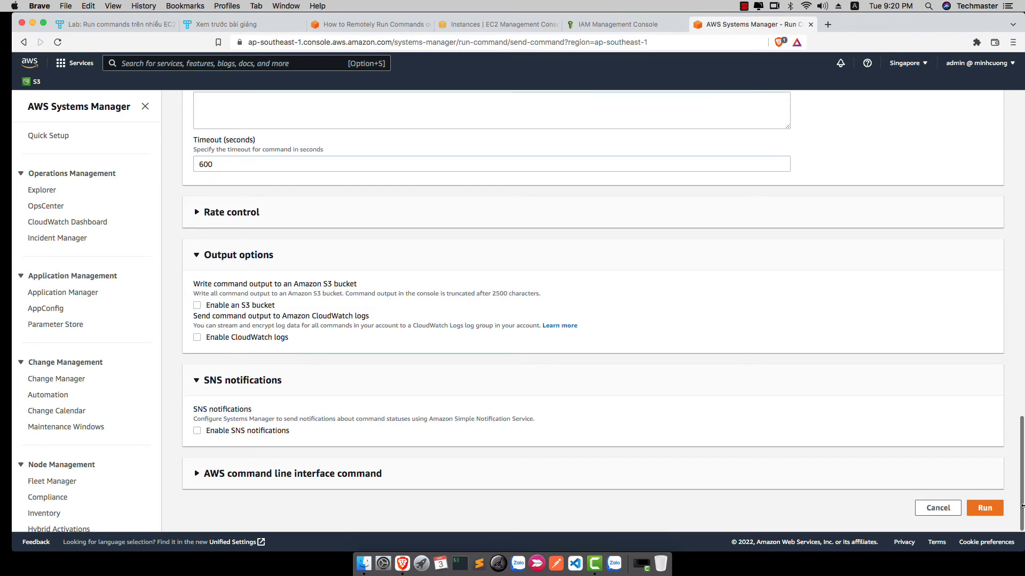
left_click(988, 512)
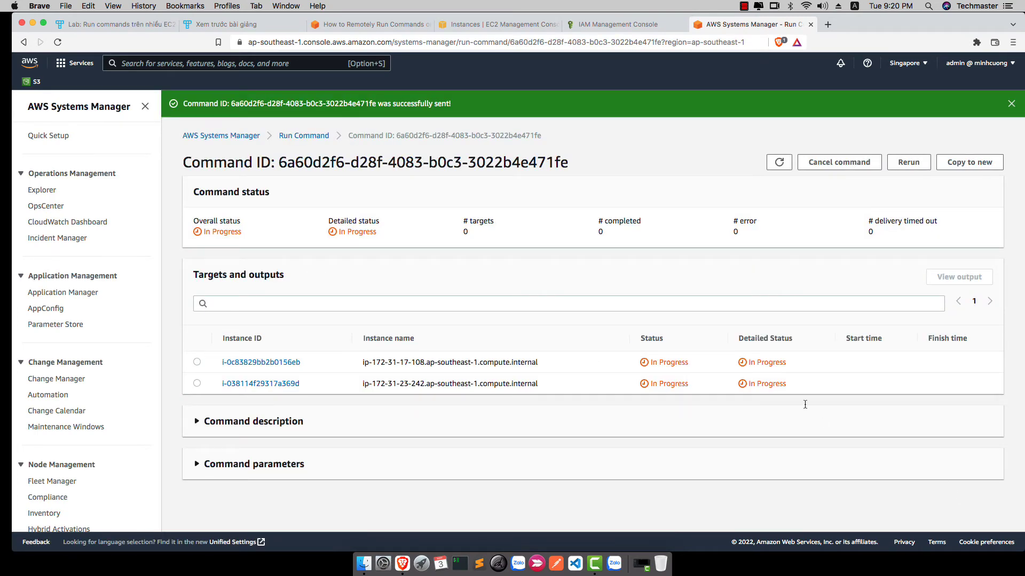
- Refresh the command's status and read the command output for instance i-02415f3e154b88bbc
left_click(779, 162)
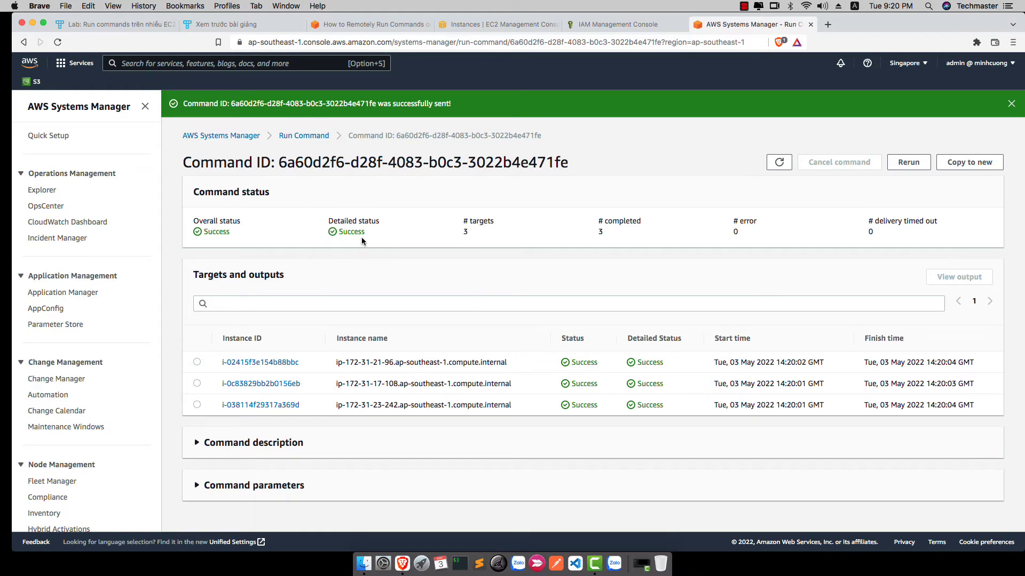
left_click(197, 362)
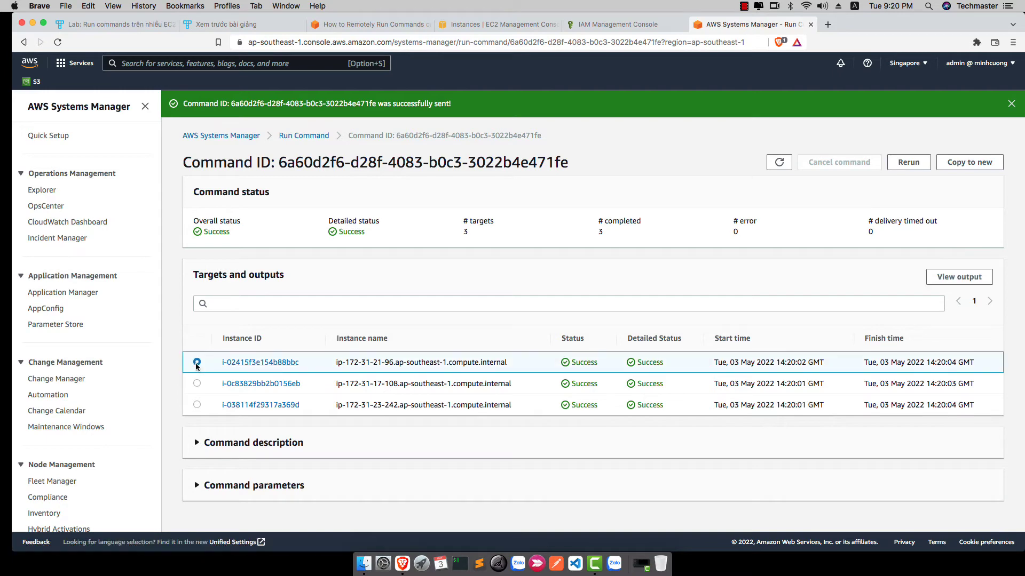
left_click(240, 365)
left_click(204, 299)
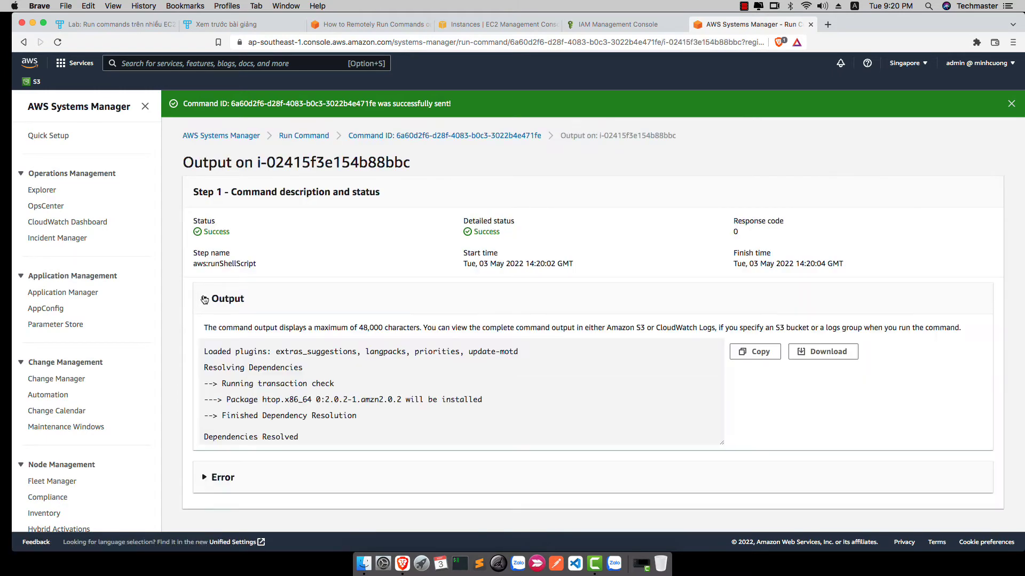
left_click_drag(217, 352, 336, 411)
scroll(336, 411, "down", 2)
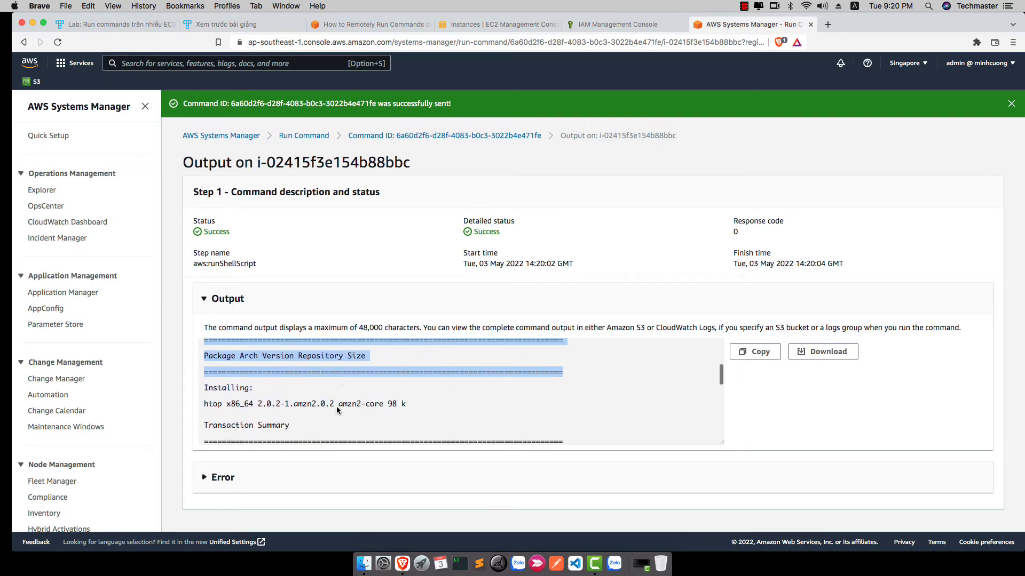
scroll(215, 414, "down", 2)
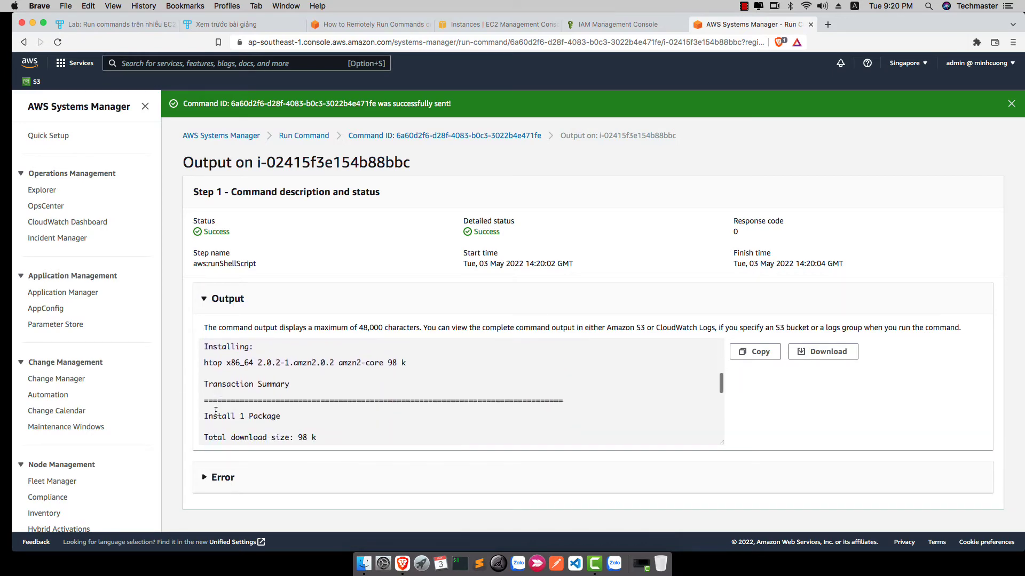
- Connect to instance i-02415f3e154b88bbc with EC2 Instance Connect from the EC2 console and run htop in its terminal
left_click(466, 24)
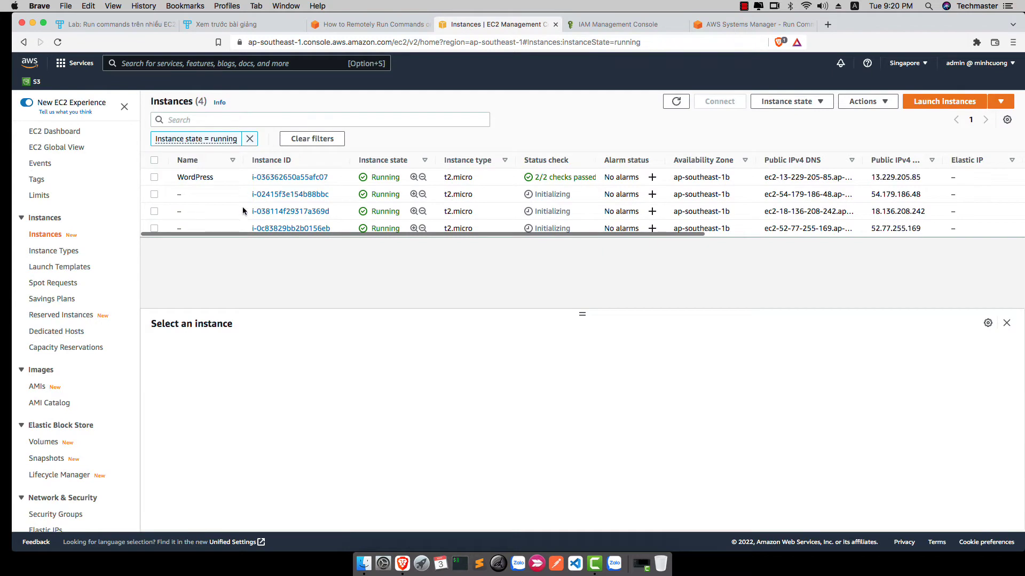
left_click(291, 194)
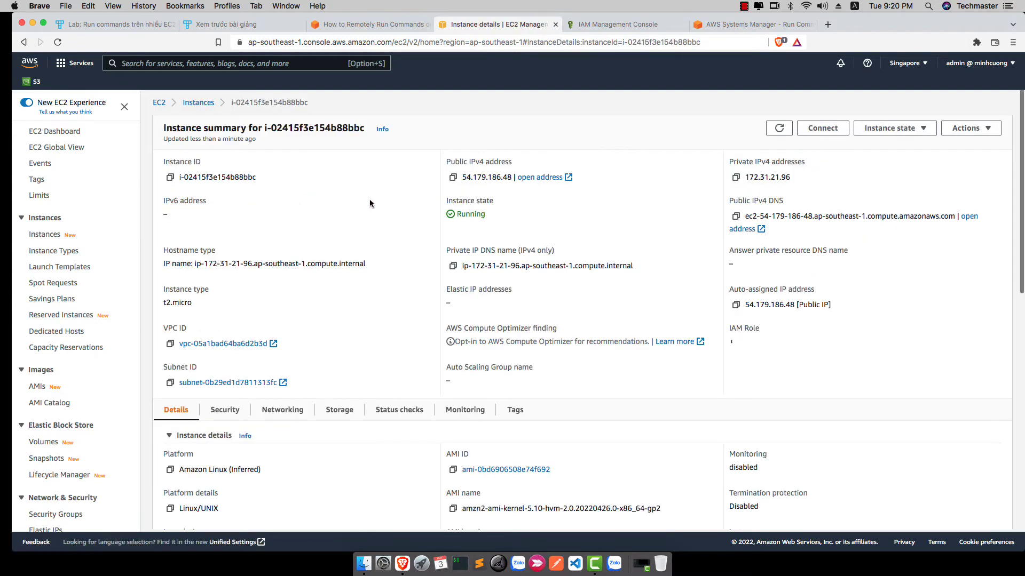
left_click(837, 133)
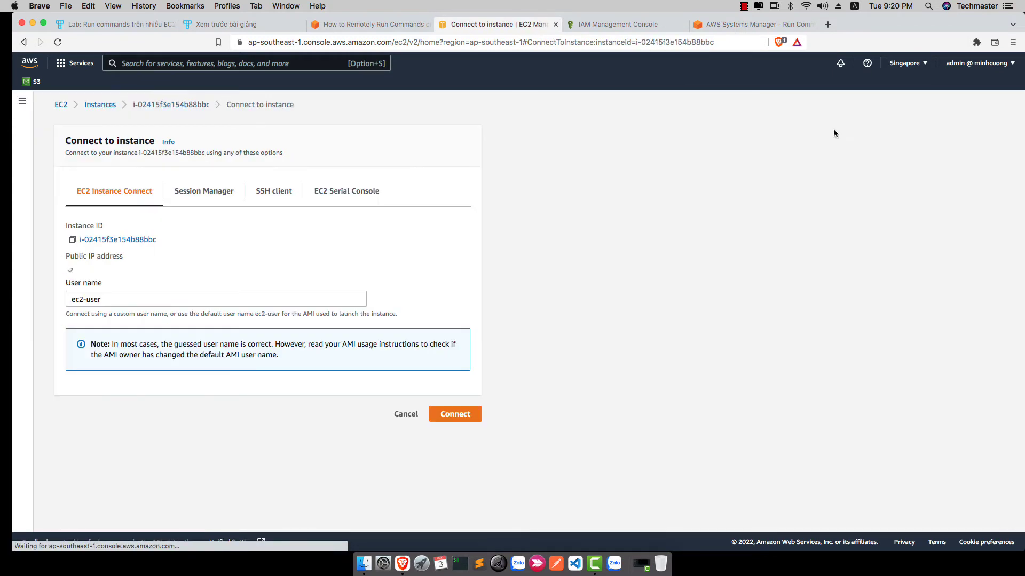
left_click(454, 420)
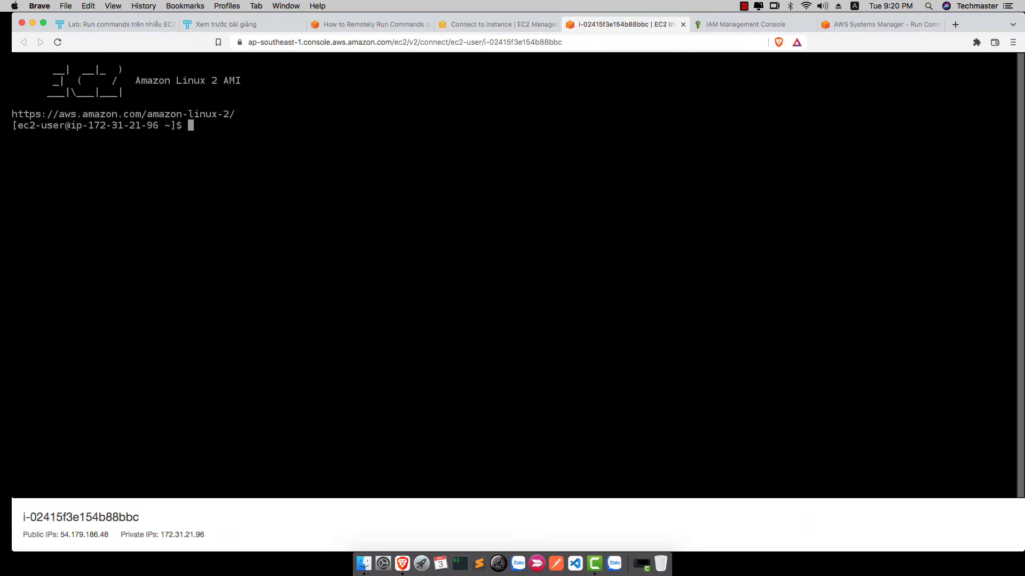
type("htop")
key("Return")
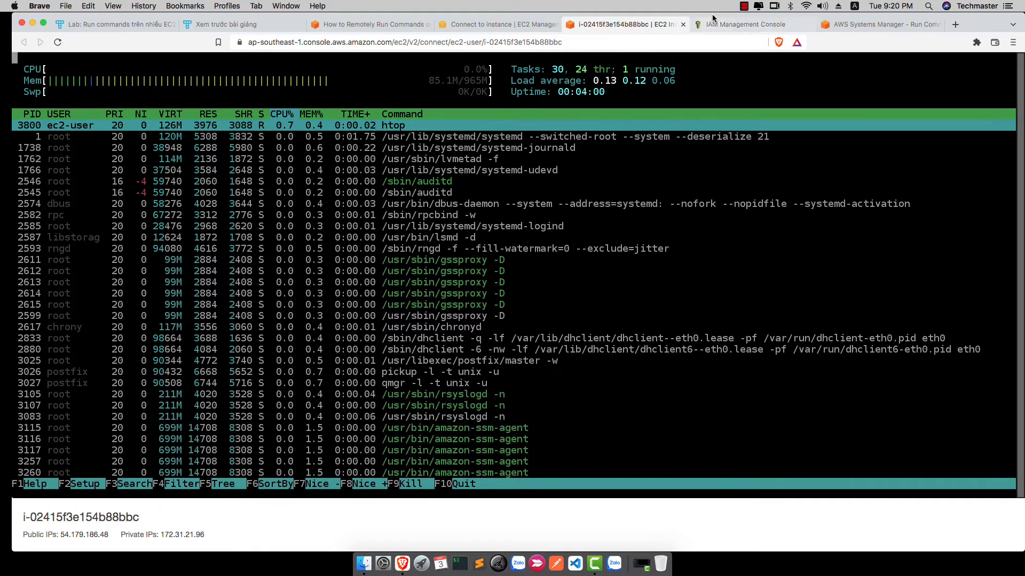
- Start a new Run Command in Systems Manager, filter the documents by the keyword shell, and select AWS-RunShellScript
left_click(843, 25)
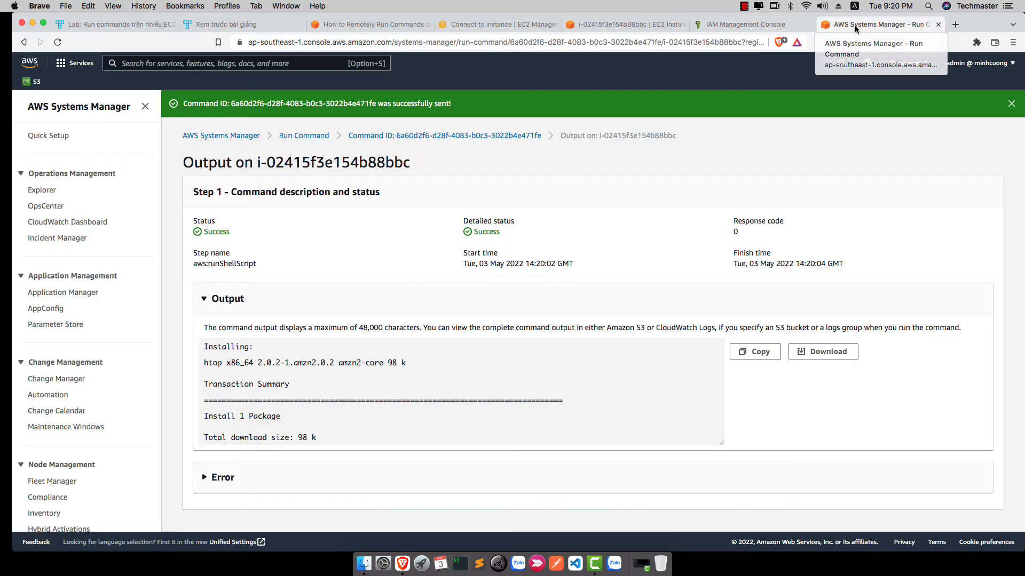
left_click(296, 136)
left_click(953, 208)
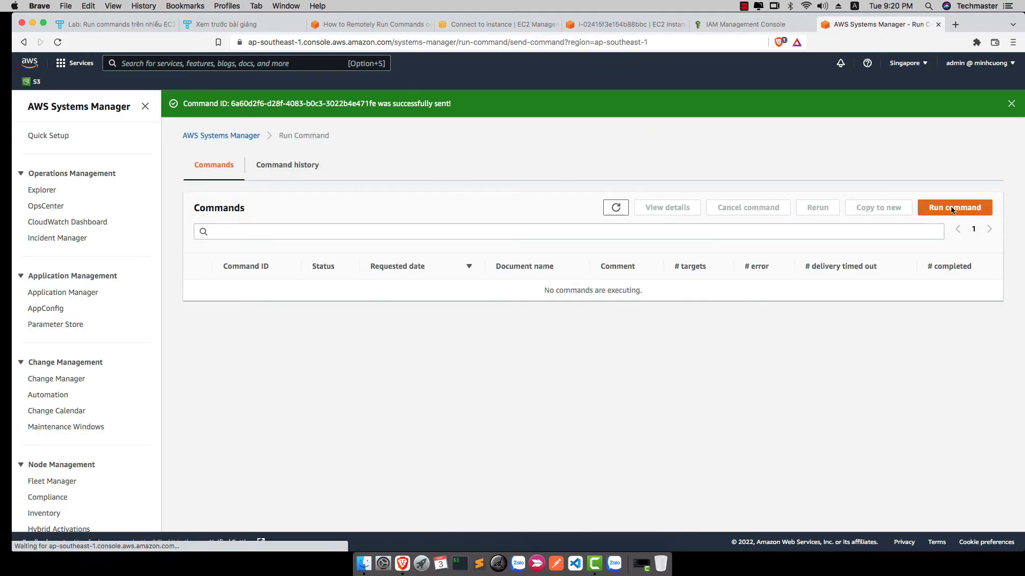
left_click(283, 263)
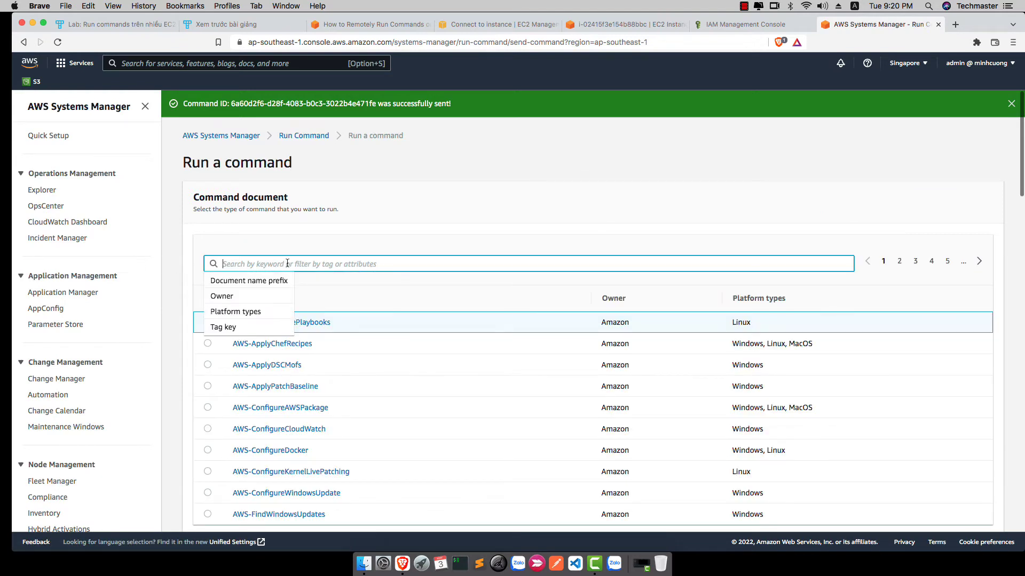
type("s")
key("BackSpace")
type("shell")
key("Return")
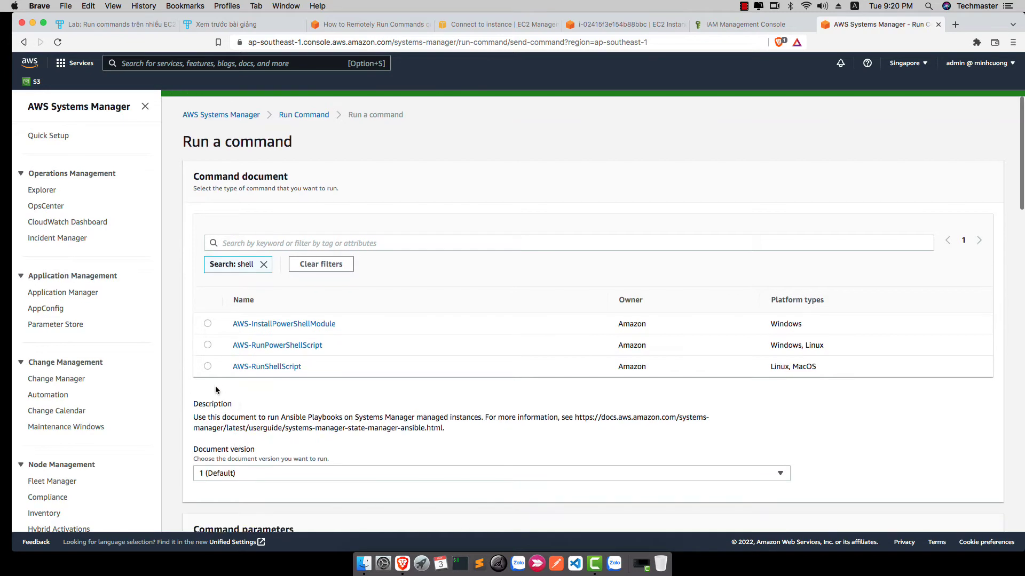
left_click(208, 367)
- Enter sudo yum remove htop -y as the shell command in the command parameters
scroll(316, 441, "down", 4)
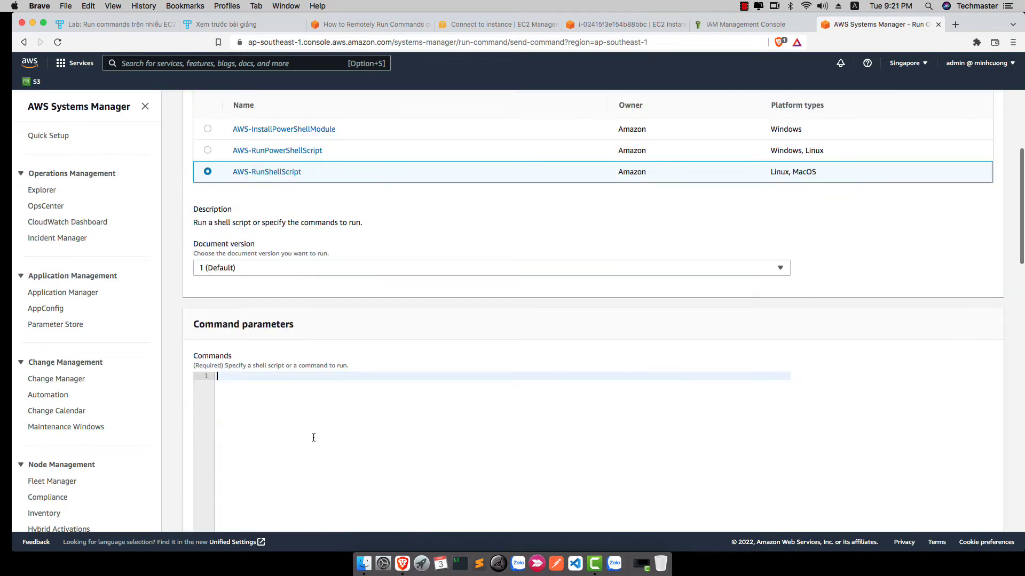
type("sudo yum remove htop -y")
- Begin entering the tag key for the command's targets with the letter f
scroll(314, 438, "down", 10)
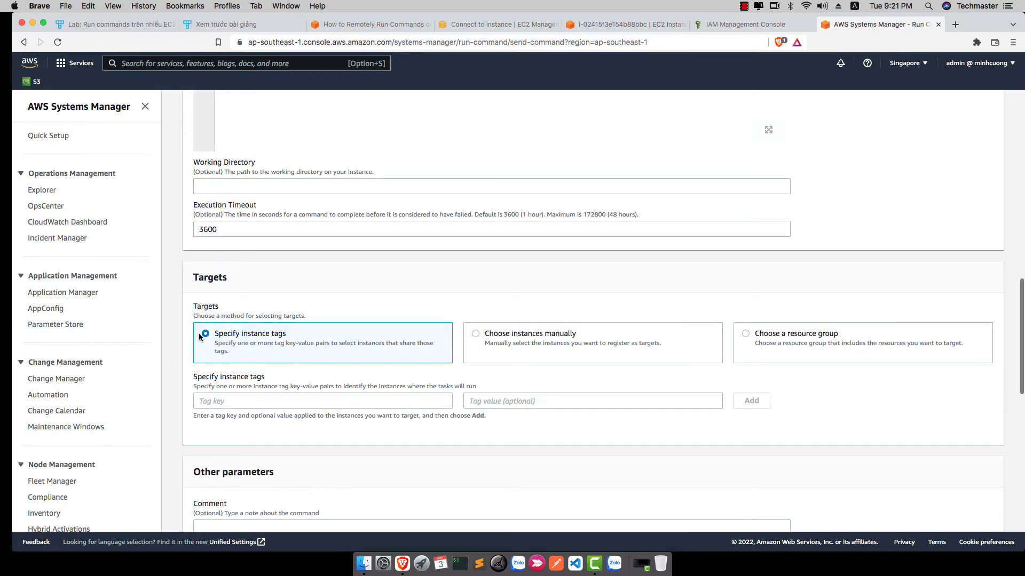
left_click(211, 400)
type("f")
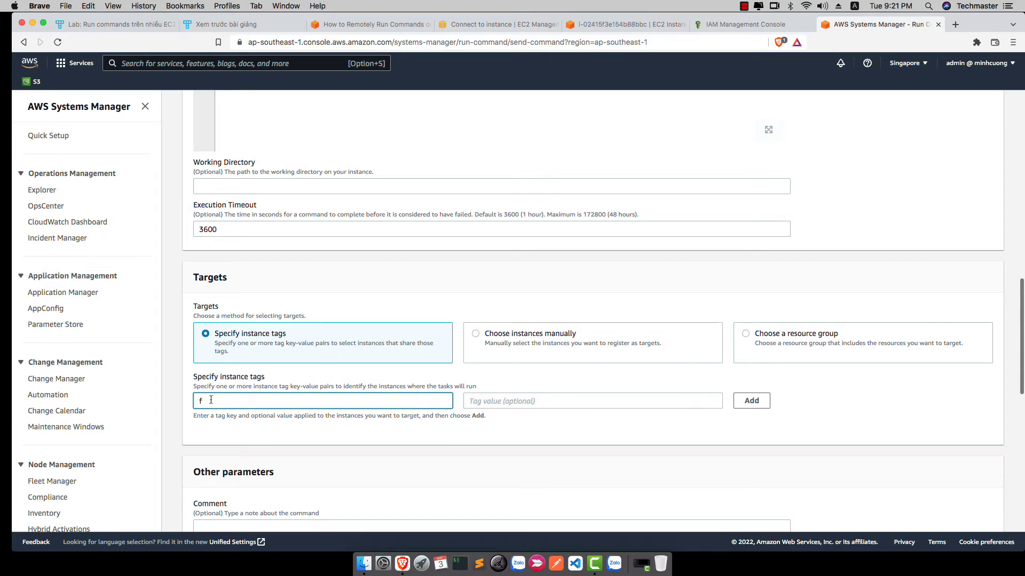
- Open the EC2 console from the IAM page by searching services for ec2 and show the running instances
left_click(497, 24)
left_click(368, 25)
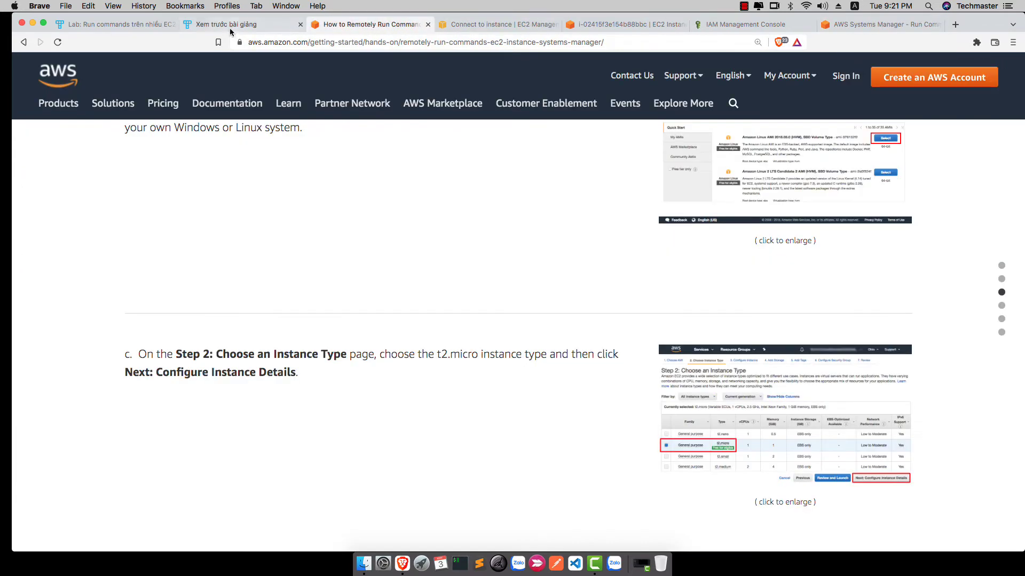
left_click(627, 25)
left_click(715, 25)
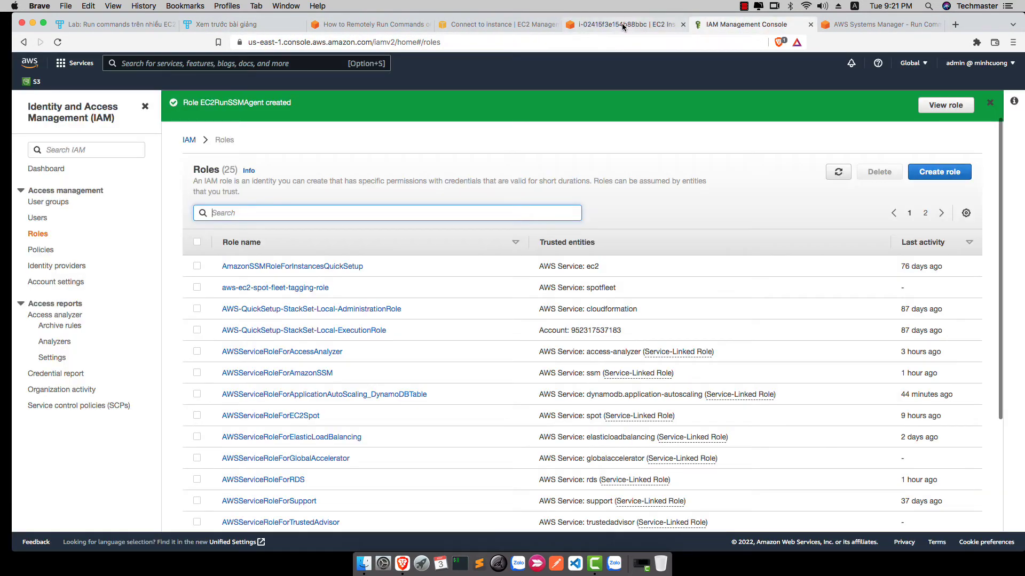
left_click(228, 63)
type("ec2")
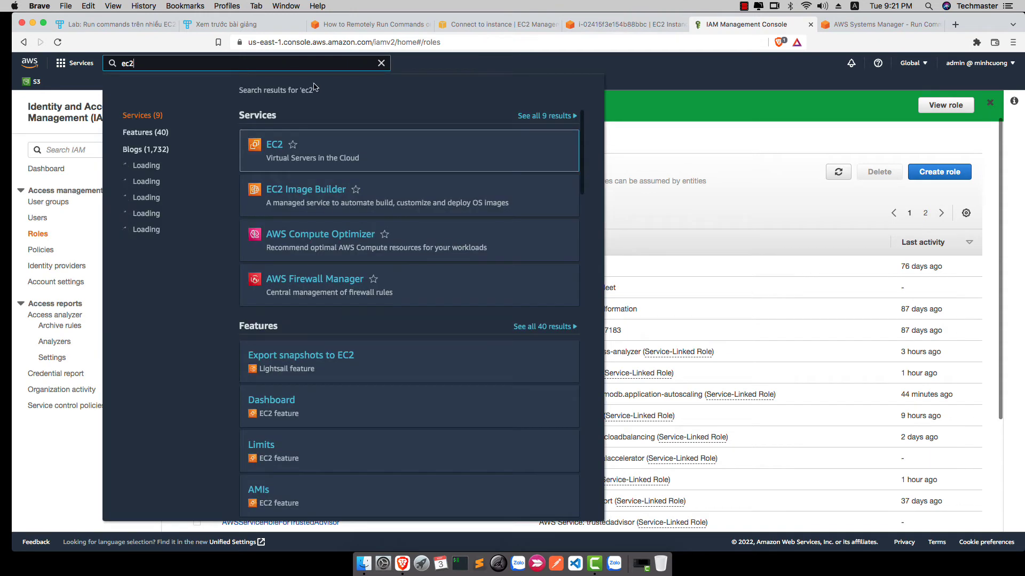
left_click(274, 147)
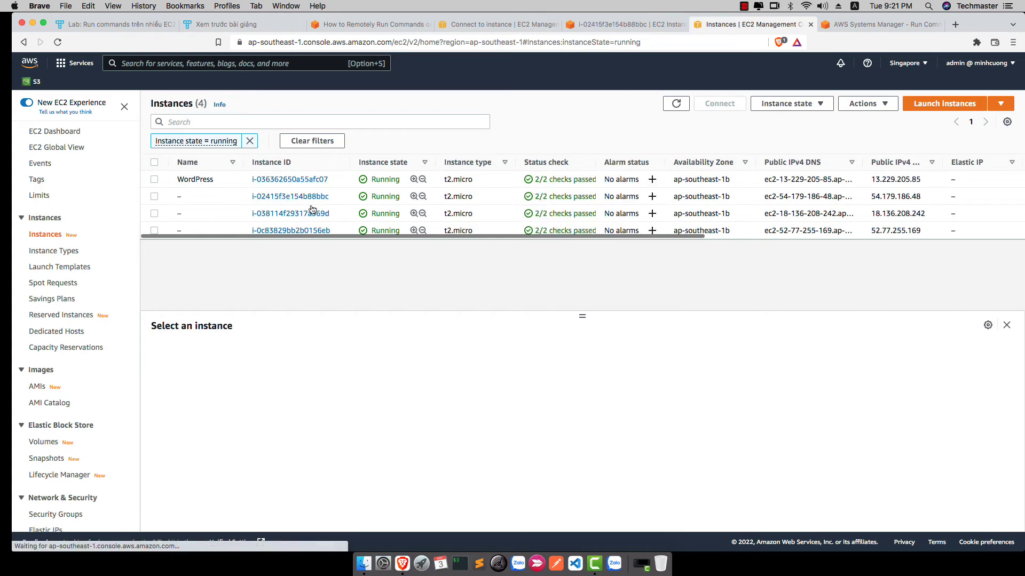
- Open the details of instance i-038114f29317a369d and examine its tag keys and values
left_click(281, 215)
scroll(643, 335, "down", 10)
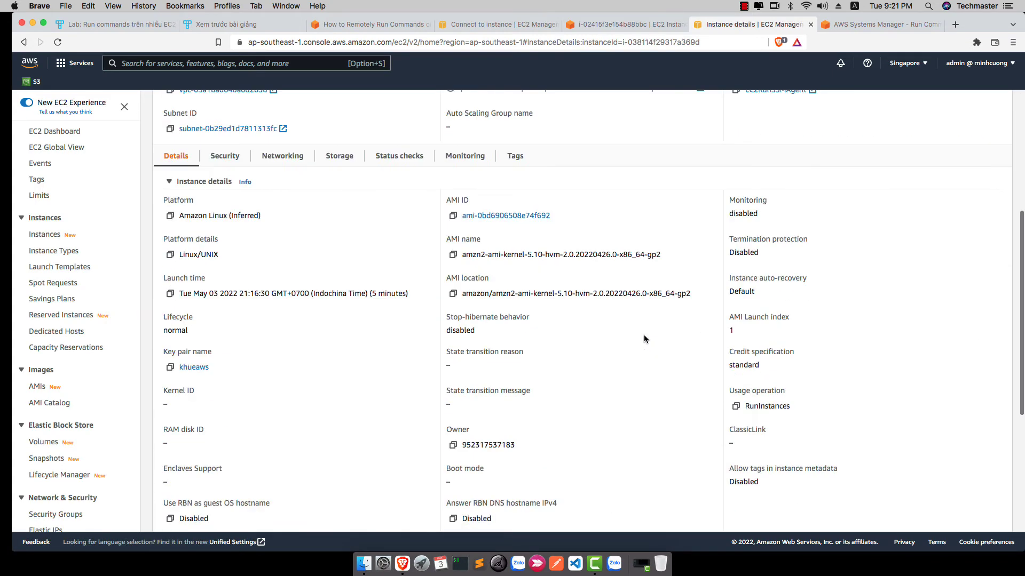
scroll(644, 338, "down", 3)
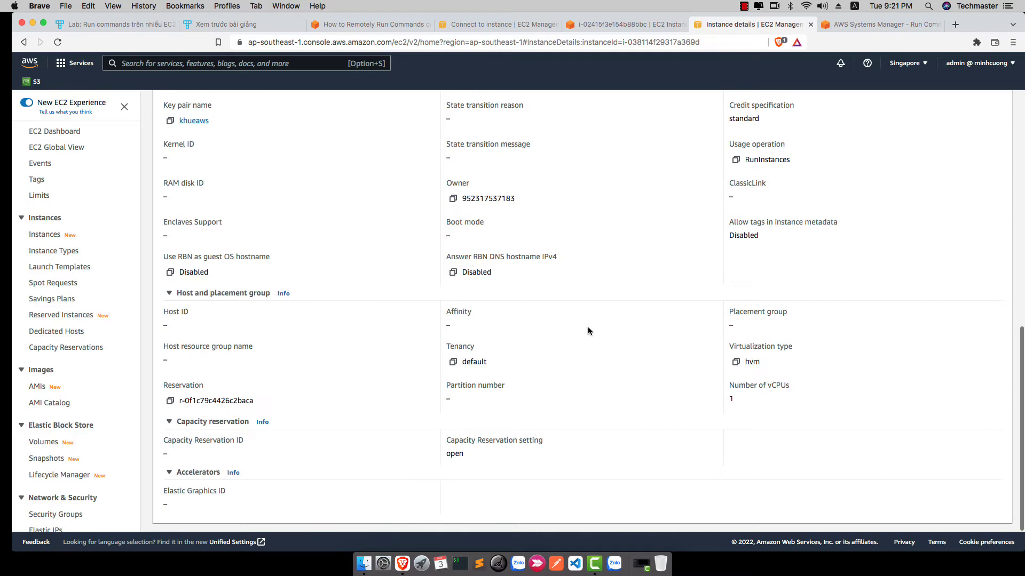
scroll(587, 325, "up", 5)
scroll(587, 327, "up", 1)
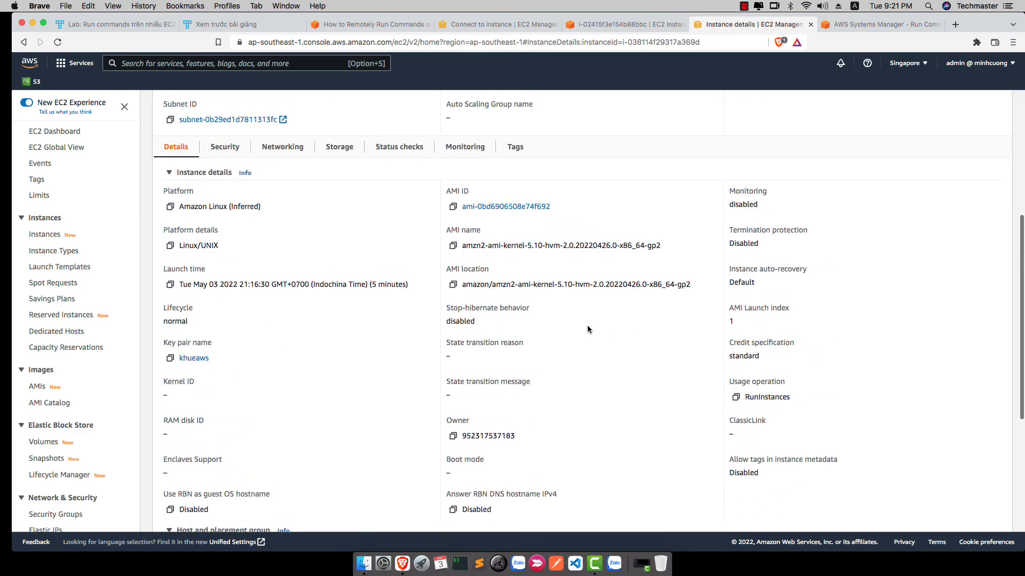
left_click(515, 144)
scroll(277, 354, "down", 1)
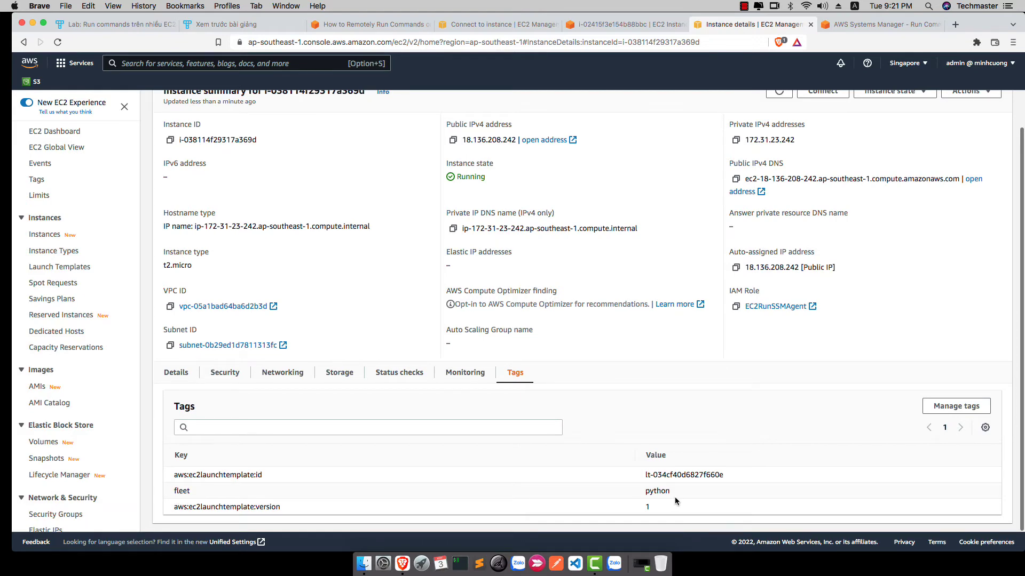
- Return to the Run Command form and add the instance tag fleet with the value python as the target
left_click(870, 25)
type("fleet")
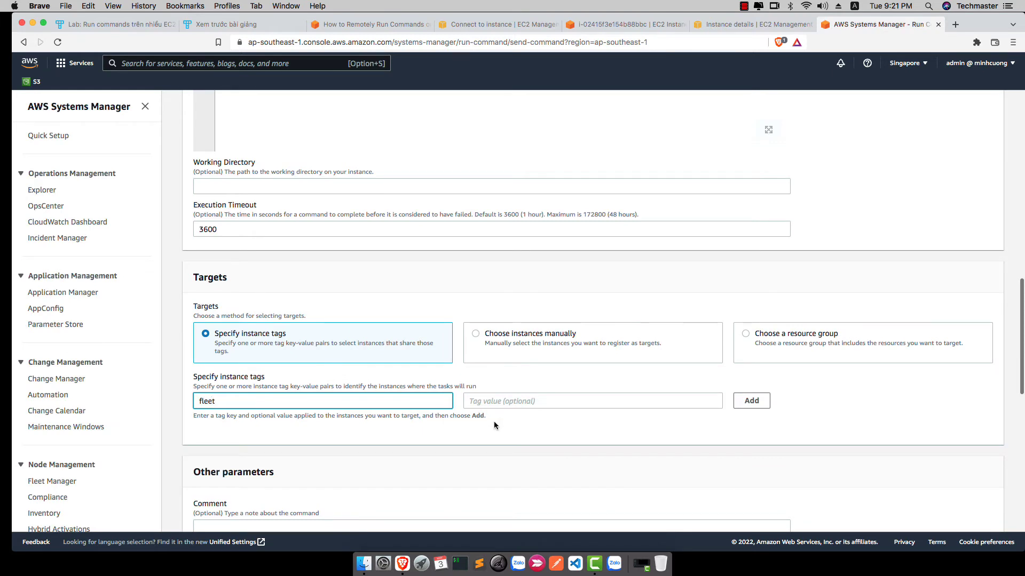
left_click(514, 401)
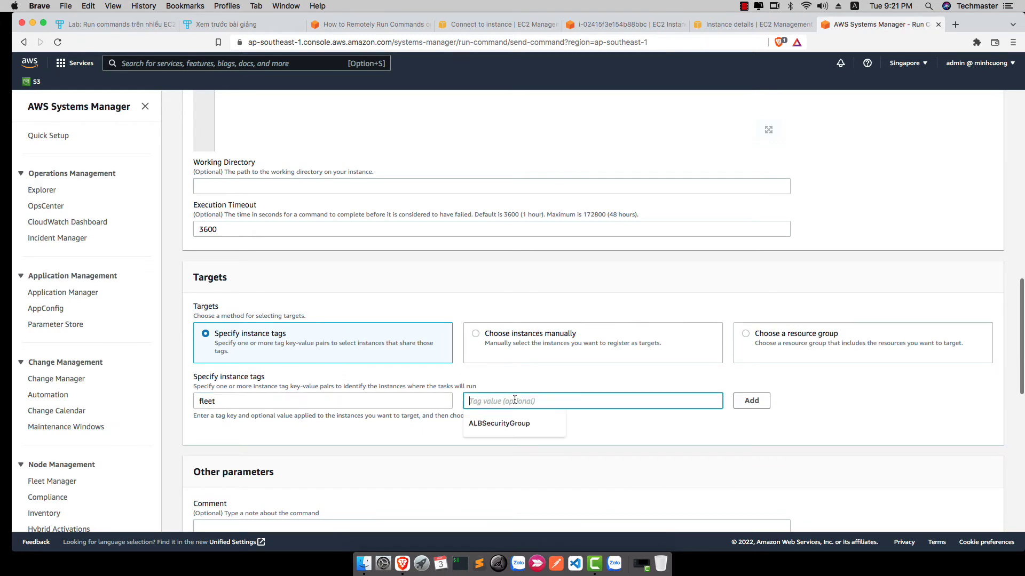
type("python")
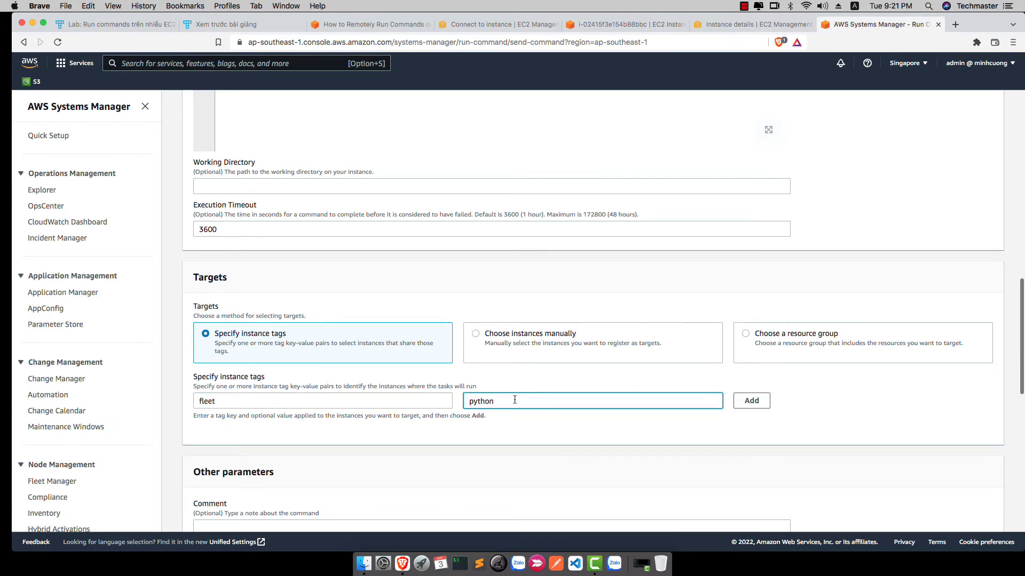
left_click(750, 402)
- Run the command with output to an S3 bucket disabled and refresh its status
scroll(495, 463, "down", 10)
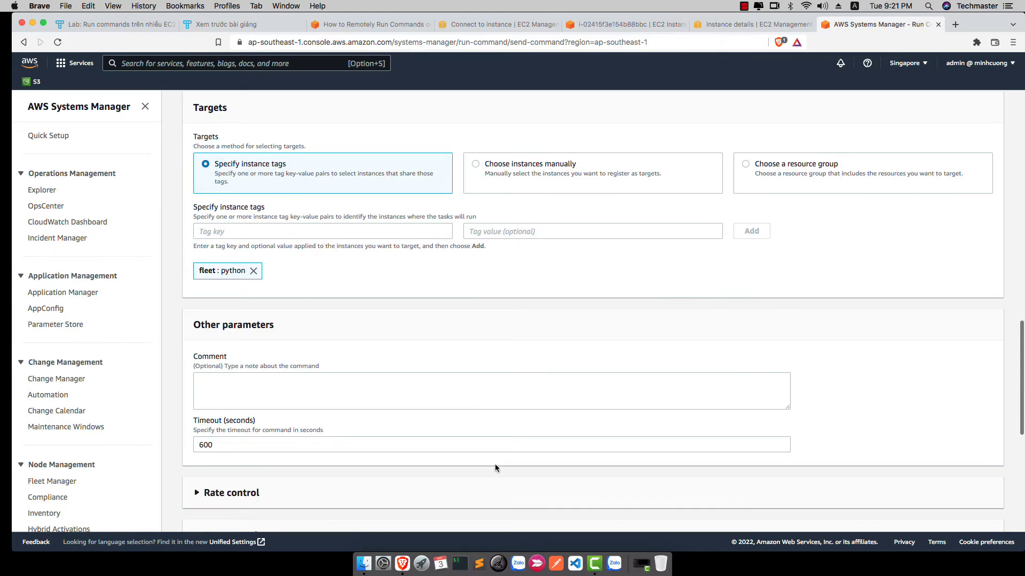
left_click(197, 222)
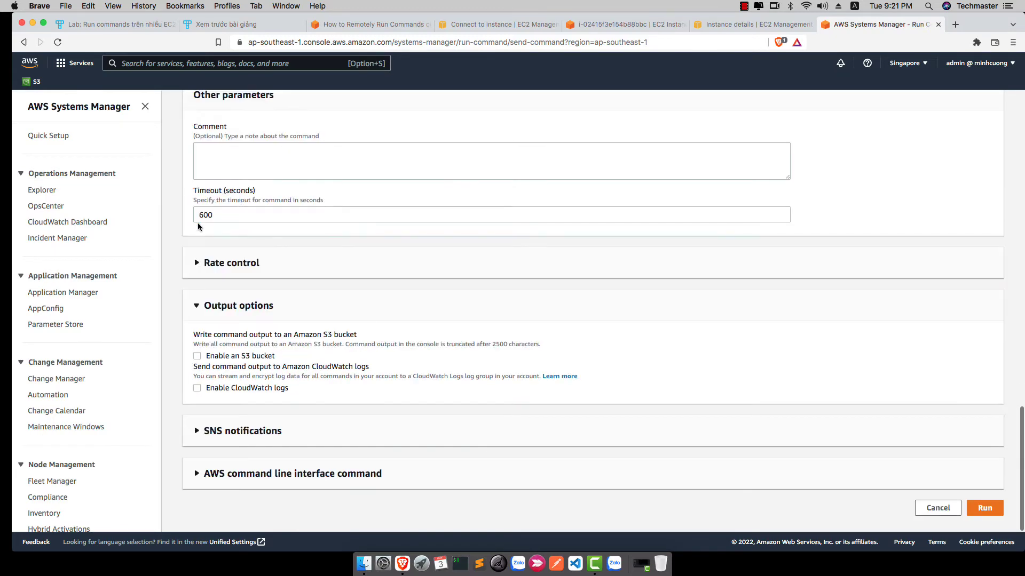
left_click(984, 508)
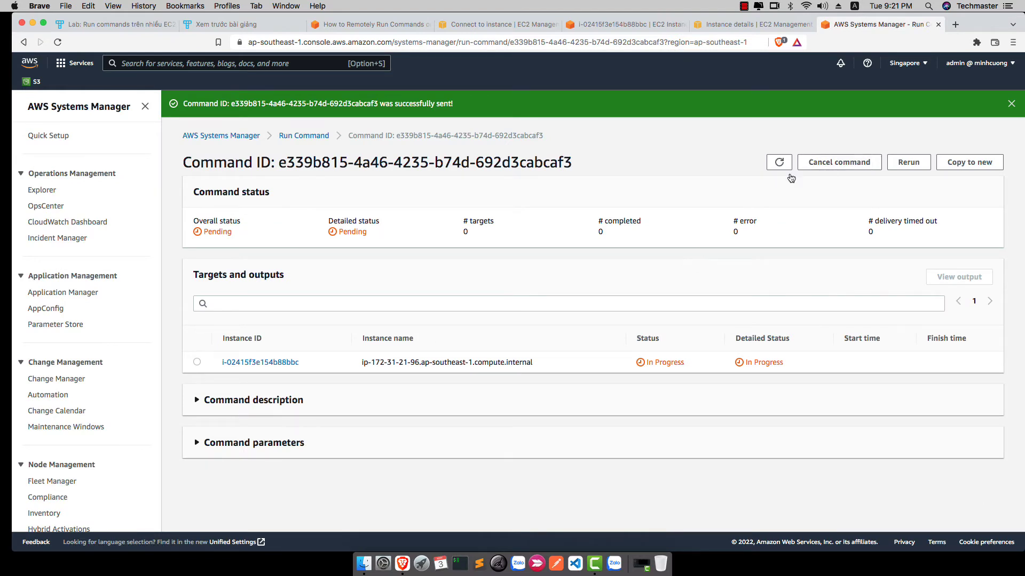
left_click(778, 162)
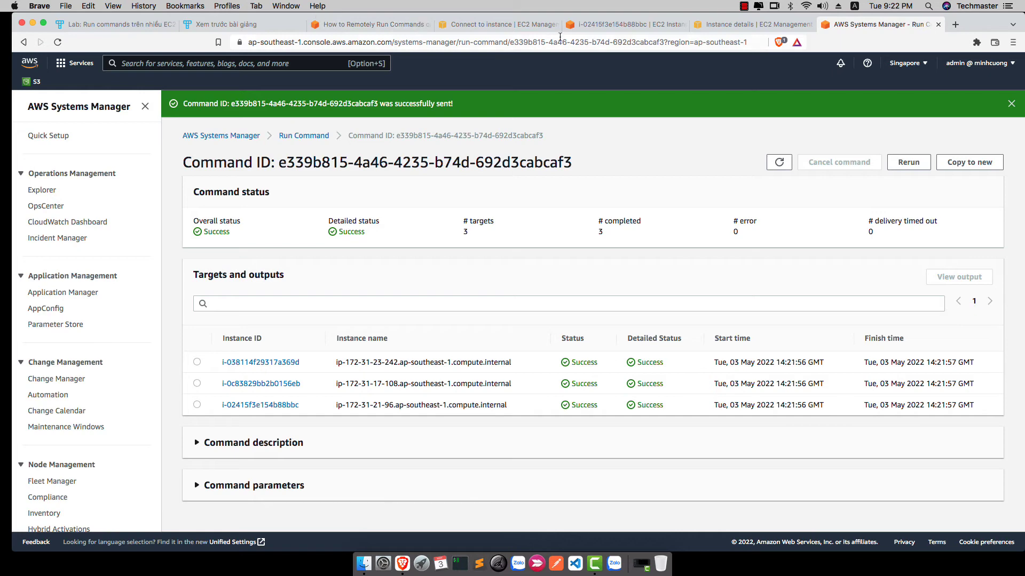
- In the terminal of instance i-02415f3e154b88bbc, quit htop, clear the screen and run htop again to check its removal
left_click(622, 24)
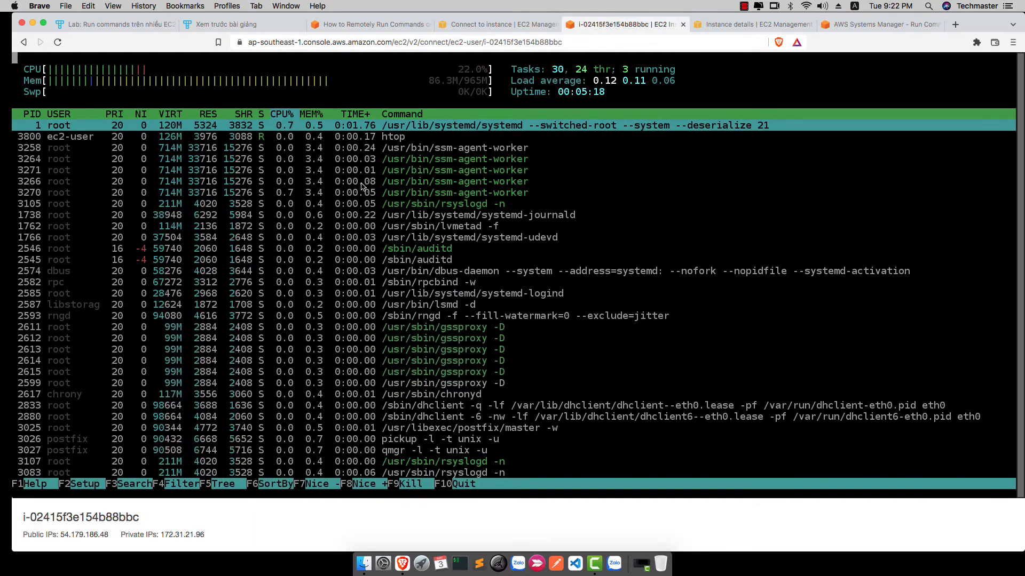
type("q")
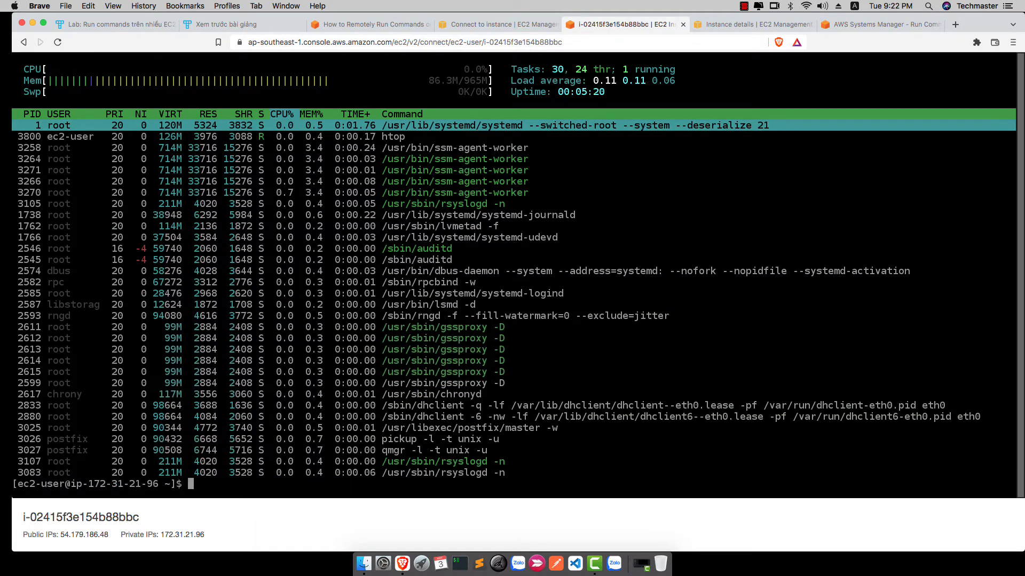
type("clear")
key("Return")
type("ht")
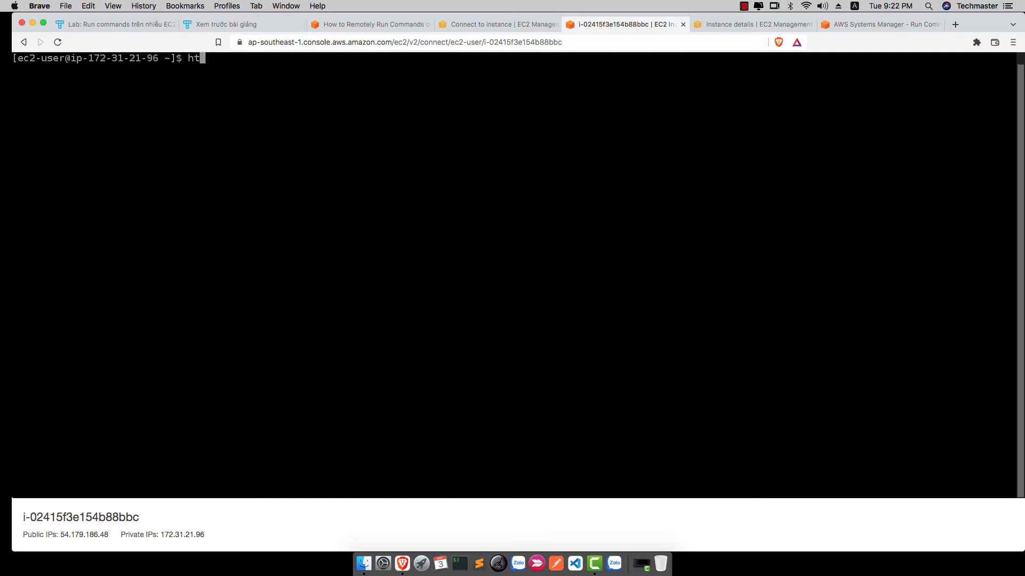
type("op")
key("Return")
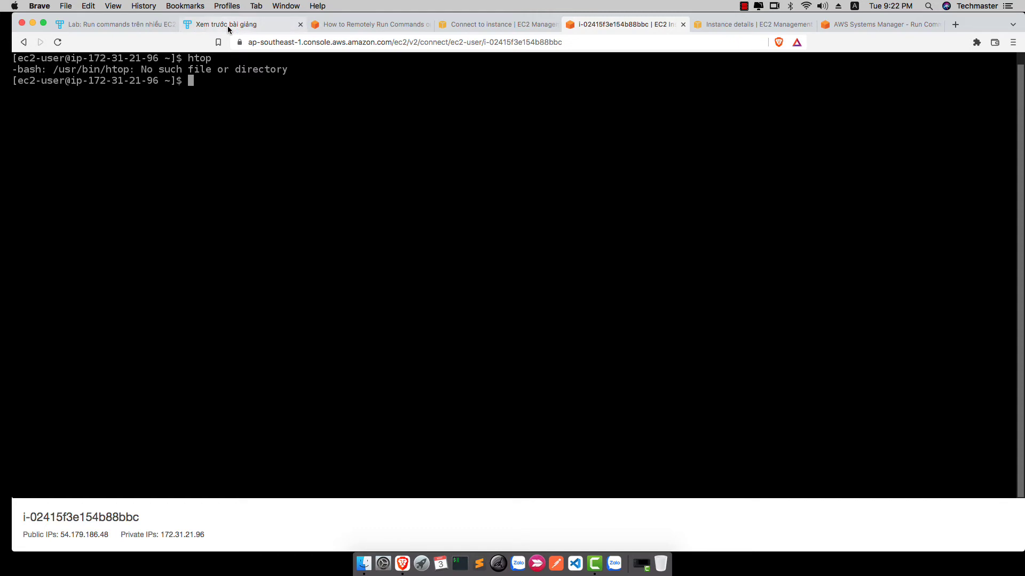
- Copy the Python server script from the lab lesson, from sudo su through python3 -m http.server 80
left_click(102, 30)
scroll(228, 261, "down", 1)
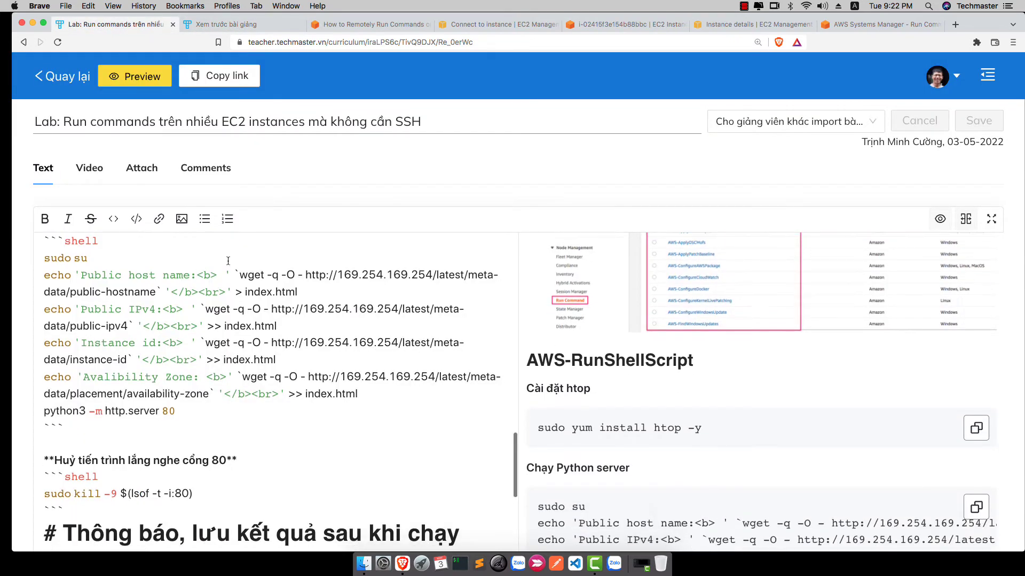
scroll(103, 365, "up", 2)
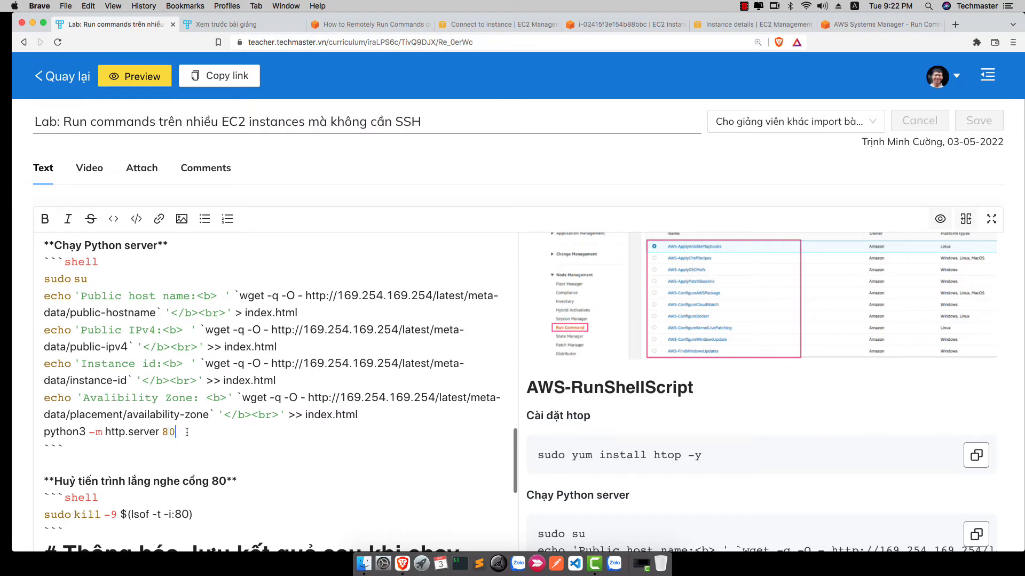
left_click_drag(172, 433, 25, 284)
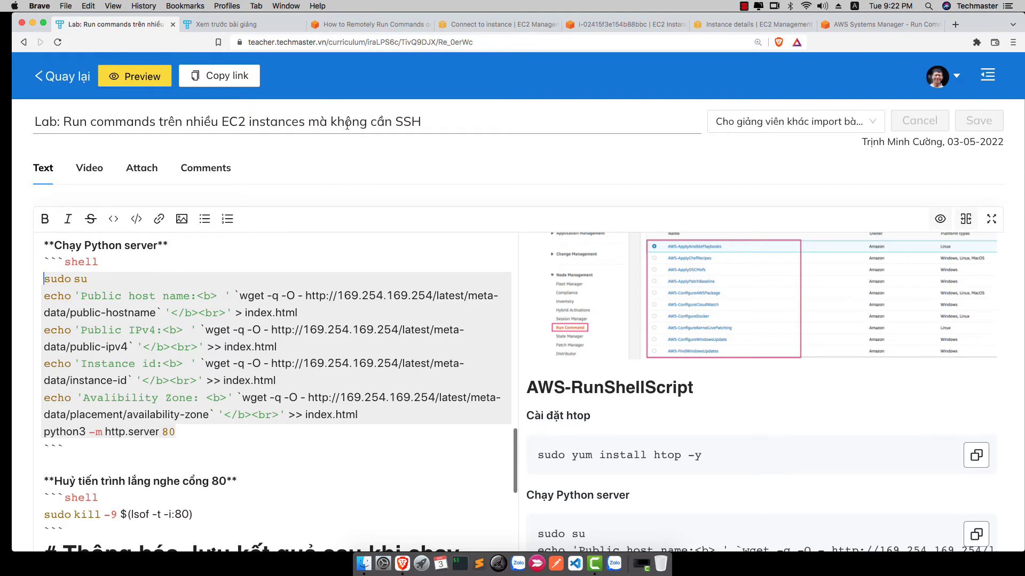
- Start another Run Command in Systems Manager, filter the documents by the keyword shell, and select AWS-RunShellScript
left_click(366, 26)
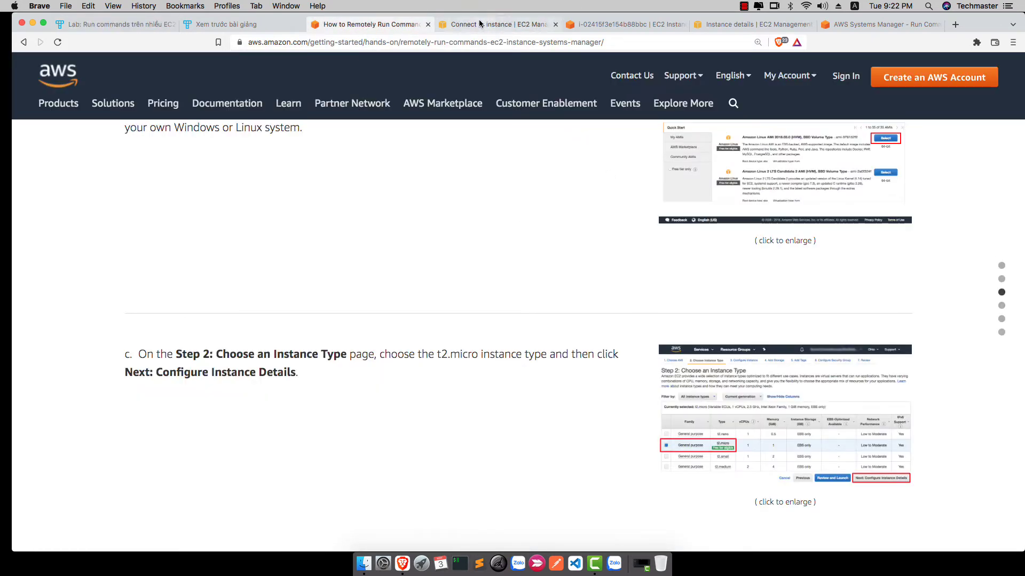
left_click(427, 25)
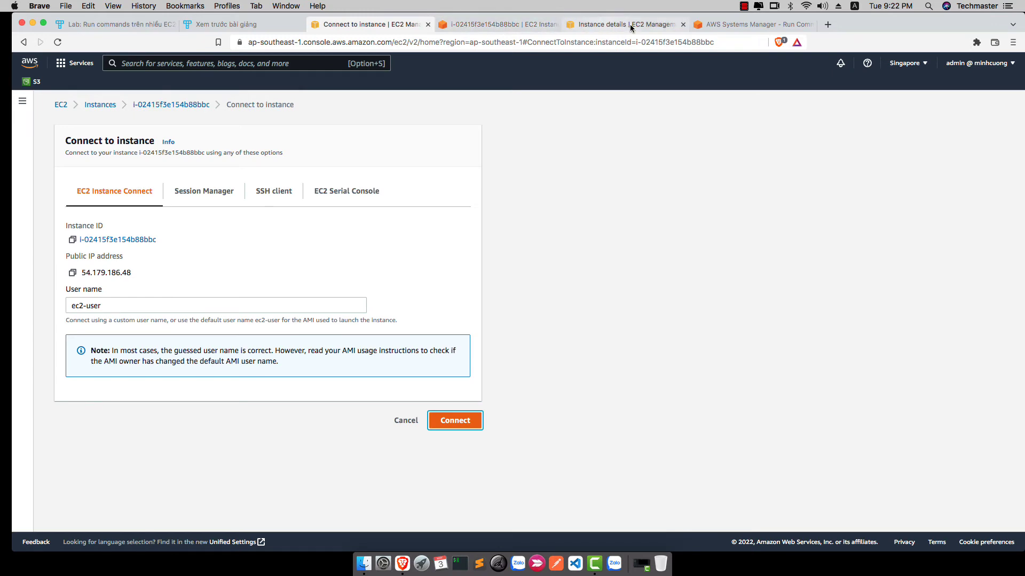
left_click(707, 24)
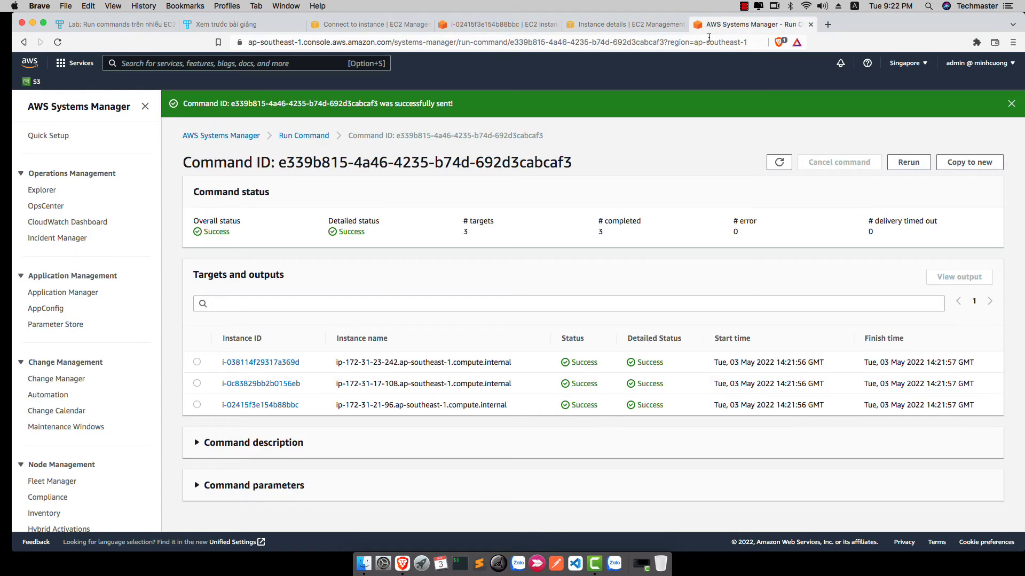
left_click(302, 136)
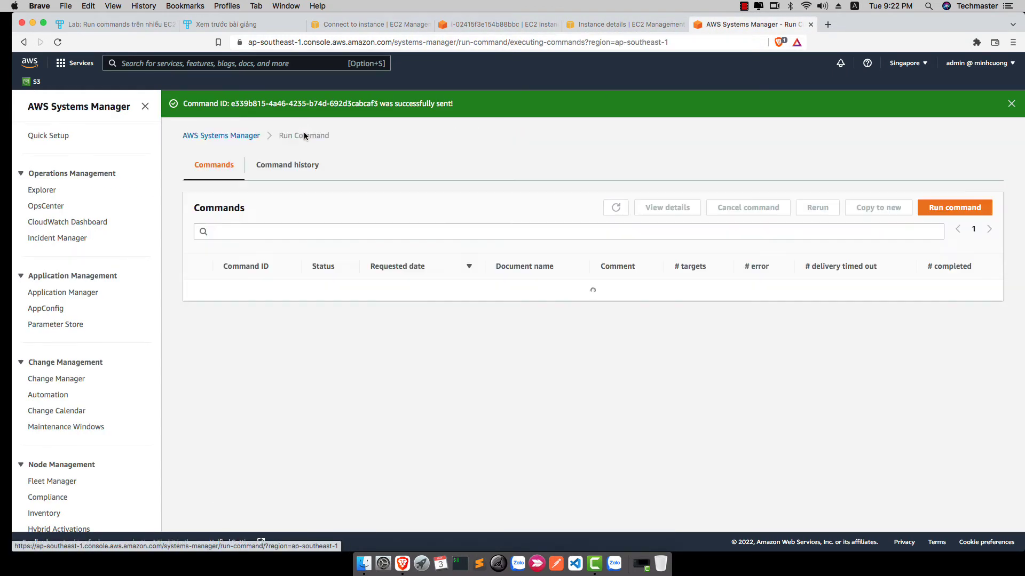
left_click(956, 209)
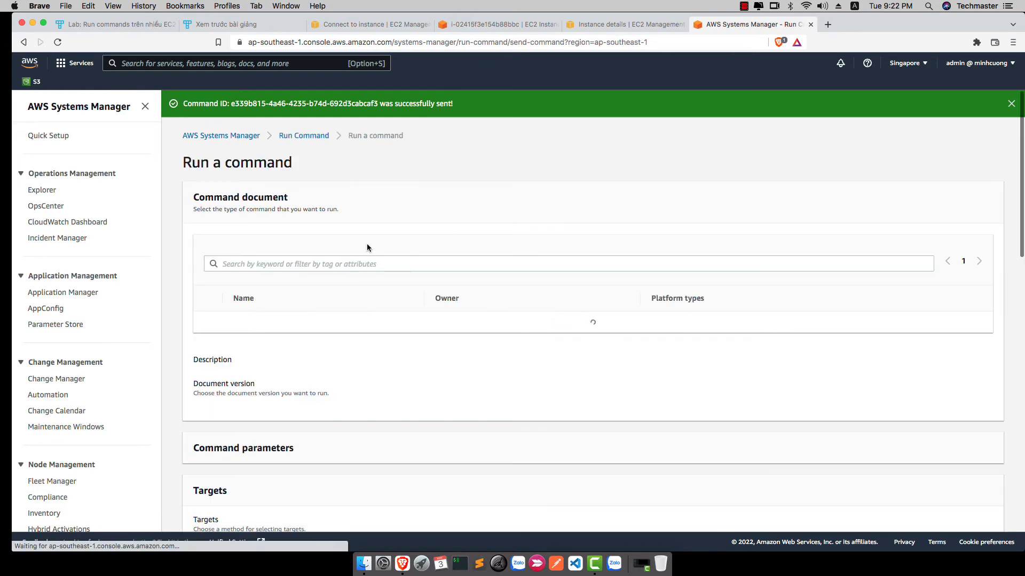
left_click(297, 264)
type("shell")
key("Return")
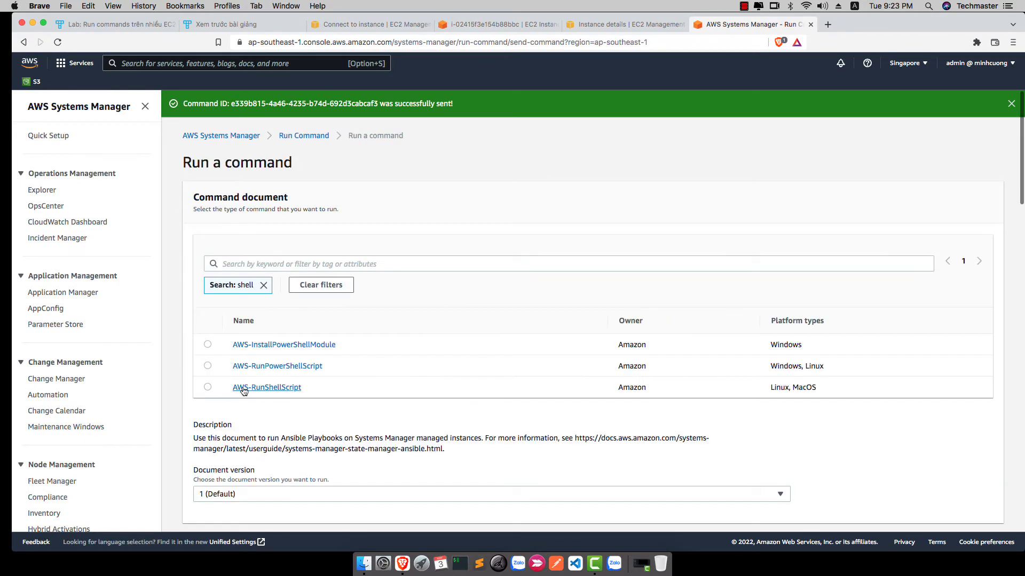
left_click(246, 386)
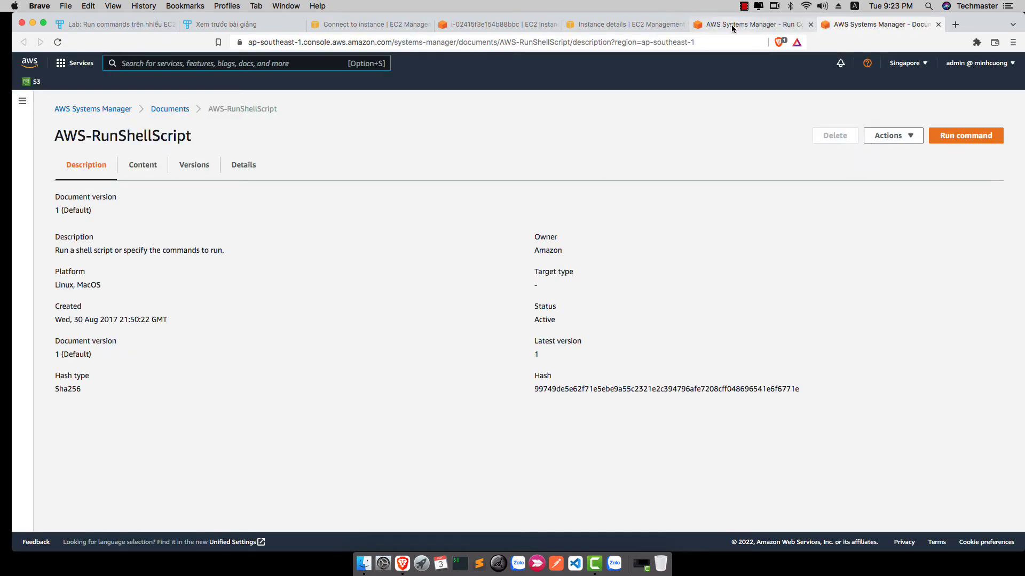
left_click(732, 25)
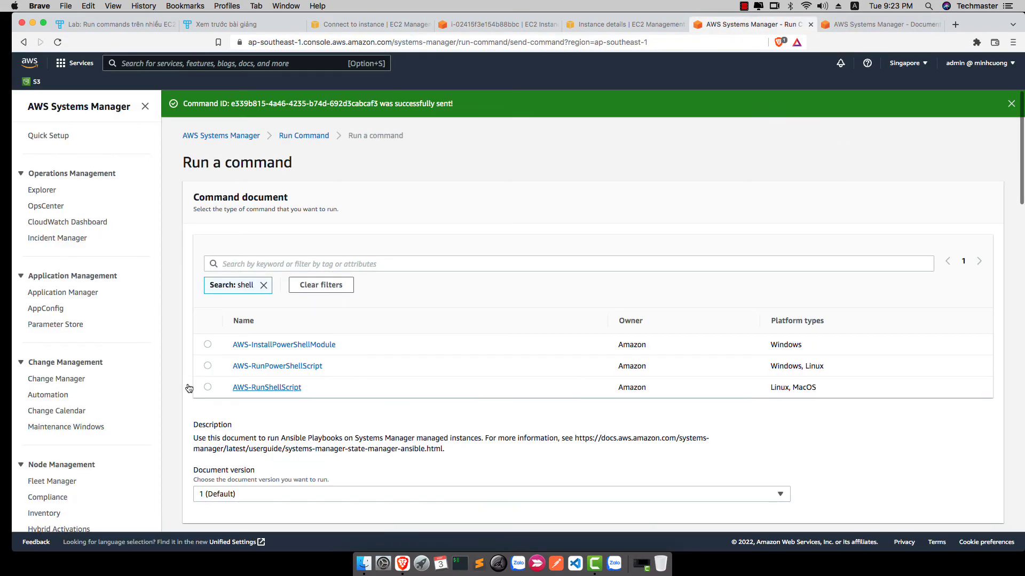
left_click(205, 388)
- Examine the parameters, attachments, permissions and tags in the AWS-RunShellScript document's details
left_click(891, 24)
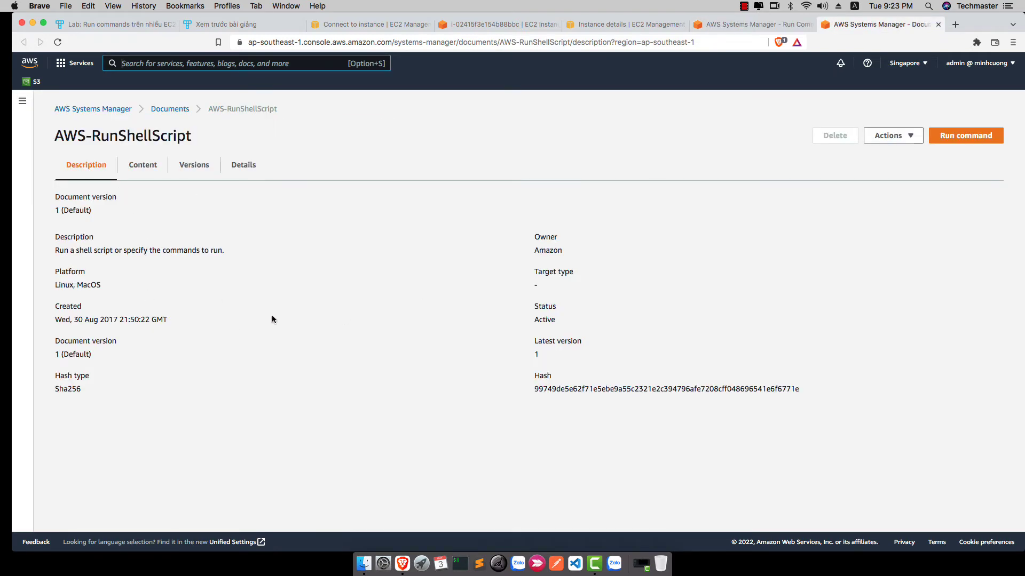
left_click(238, 167)
scroll(213, 267, "down", 1)
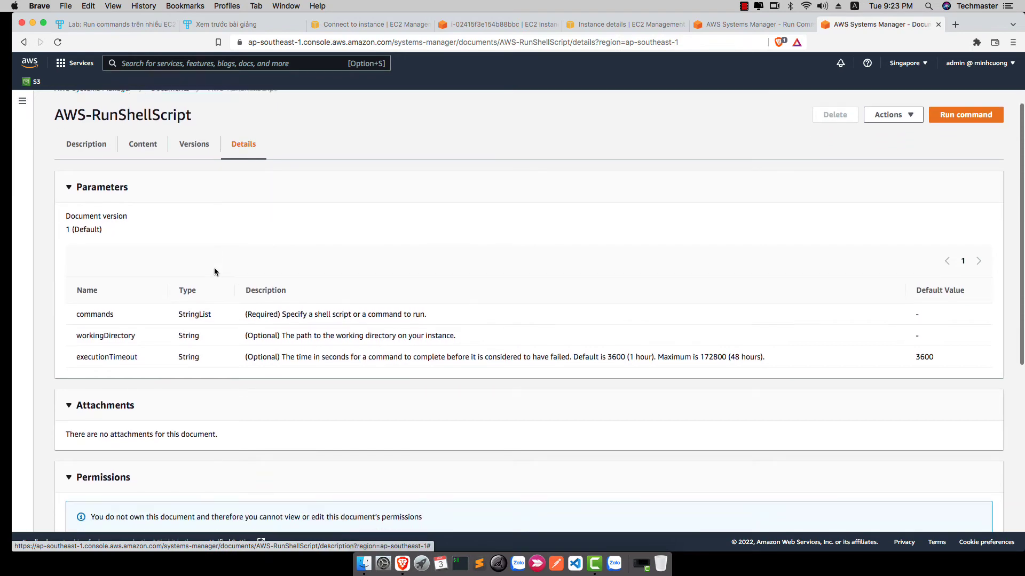
scroll(215, 272, "down", 5)
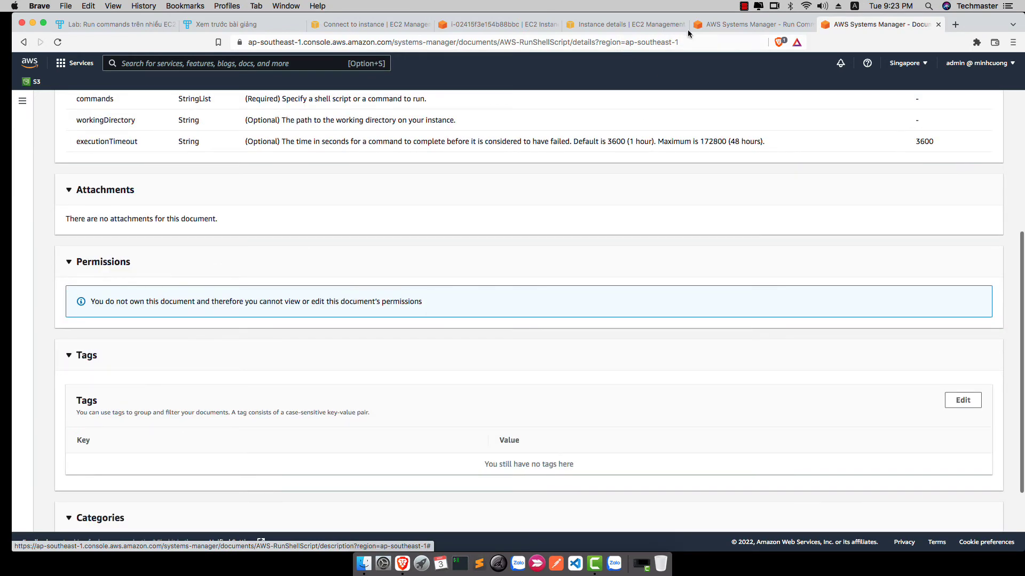
- Paste the copied script, which writes instance metadata to index.html and starts python3 -m http.server 80, into the form's command parameters
left_click(693, 26)
scroll(321, 299, "down", 5)
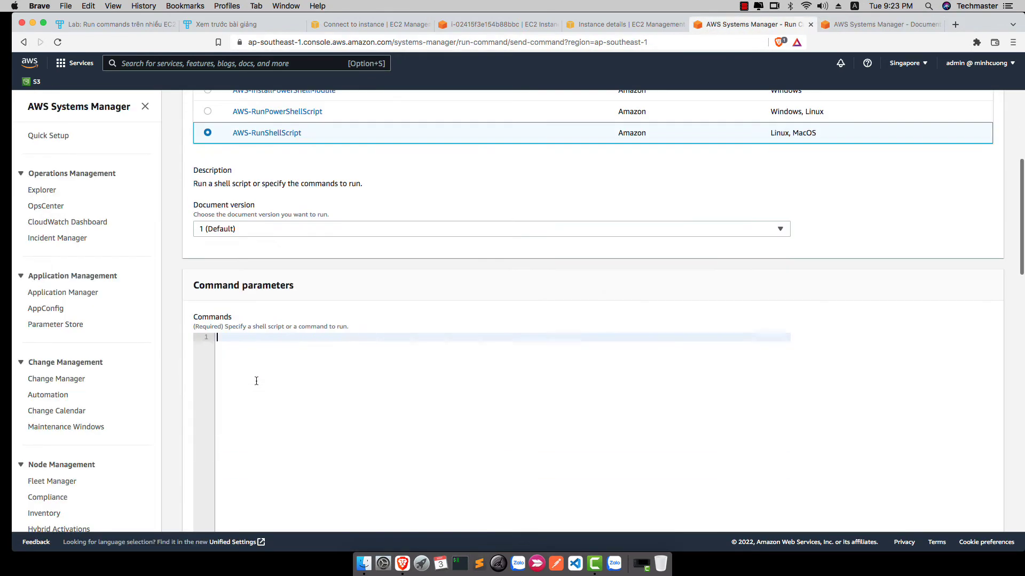
type("sudo su echo 'Public host name:<b> ' `wget -q -O - http://169.254.169.254/latest/meta-data/public-hostname` '</b><br>' > index.html echo 'Public IPv4:<b> ' `wget -q -O - http://169.254.169.254/latest/meta-data/public-ipv4` '</b><br>' >> index.html echo 'Instance id:<b> ' `wget -q -O - http://169.254.169.254/latest/meta-data/instance-id` '</b><br>' >> index.html echo 'Availibility Zone: <b>' `wget -q -O - http://169.254.169.254/latest/meta-data/placement/availability-zone` '</b><br>' >> index.html python3 -m http.server 80")
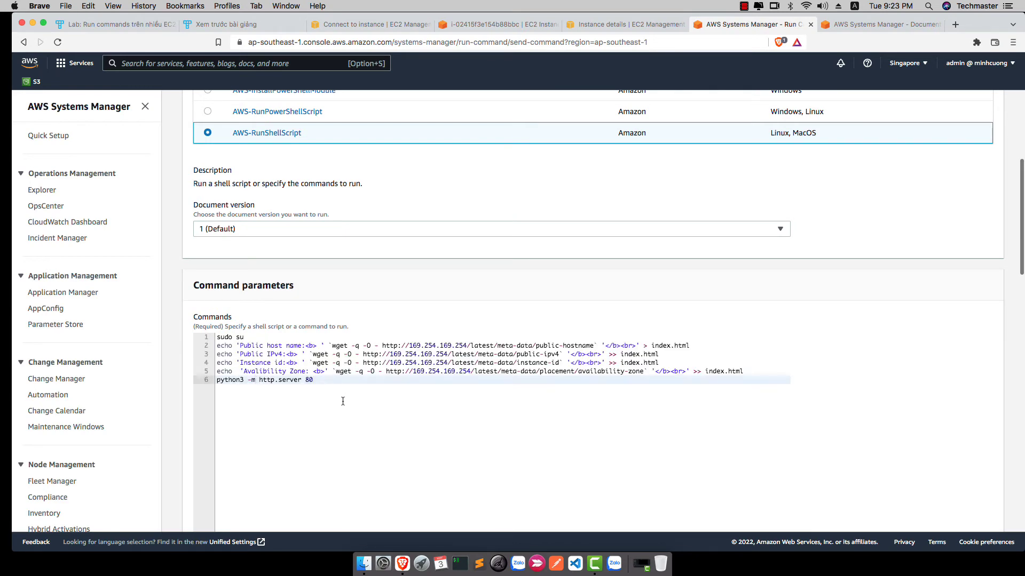
- Set the command's targets to be chosen by resource group, keeping fleet-python as the group
scroll(336, 380, "down", 5)
scroll(336, 378, "down", 3)
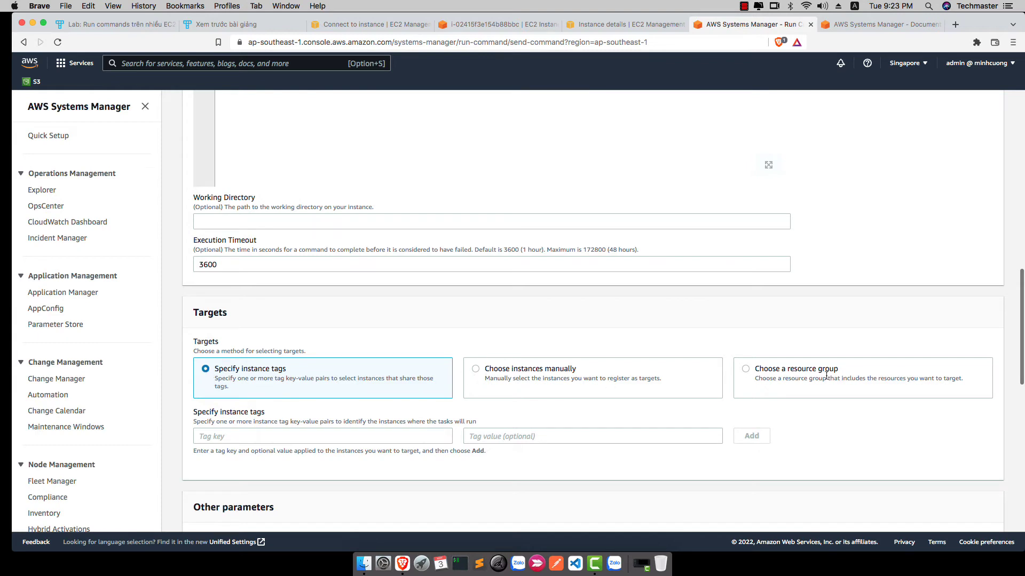
left_click(745, 369)
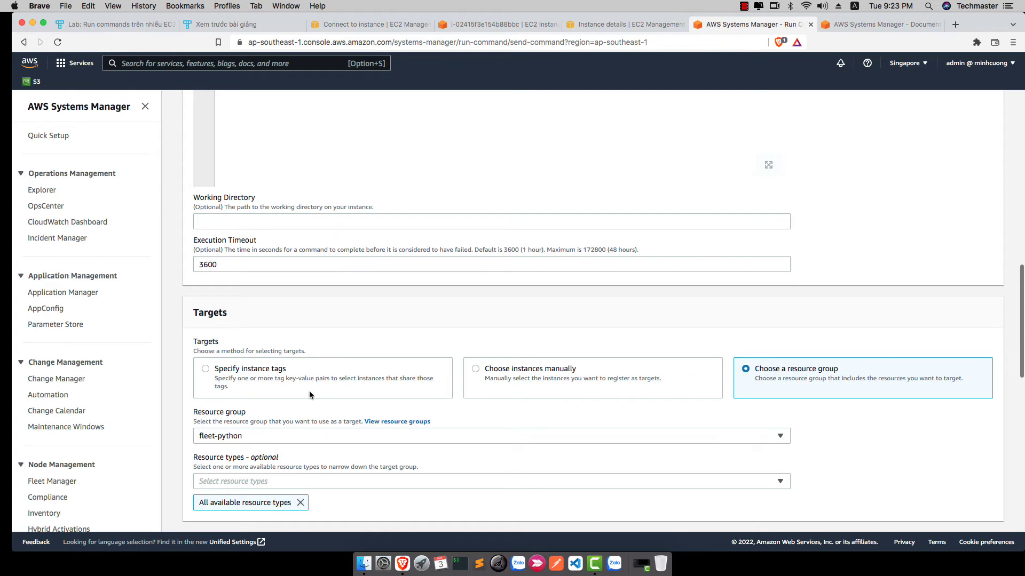
left_click(777, 436)
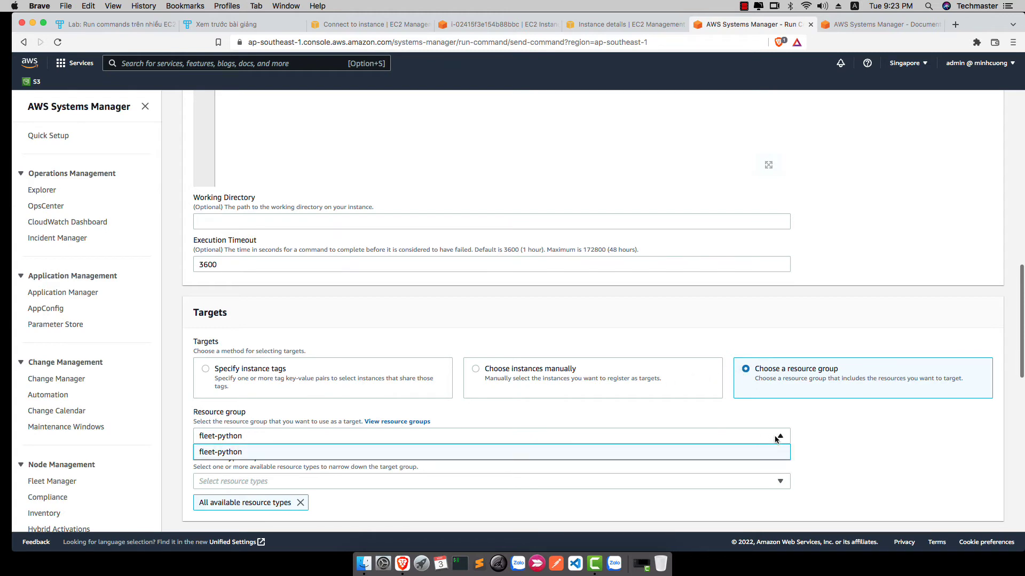
left_click(776, 437)
scroll(46, 373, "down", 5)
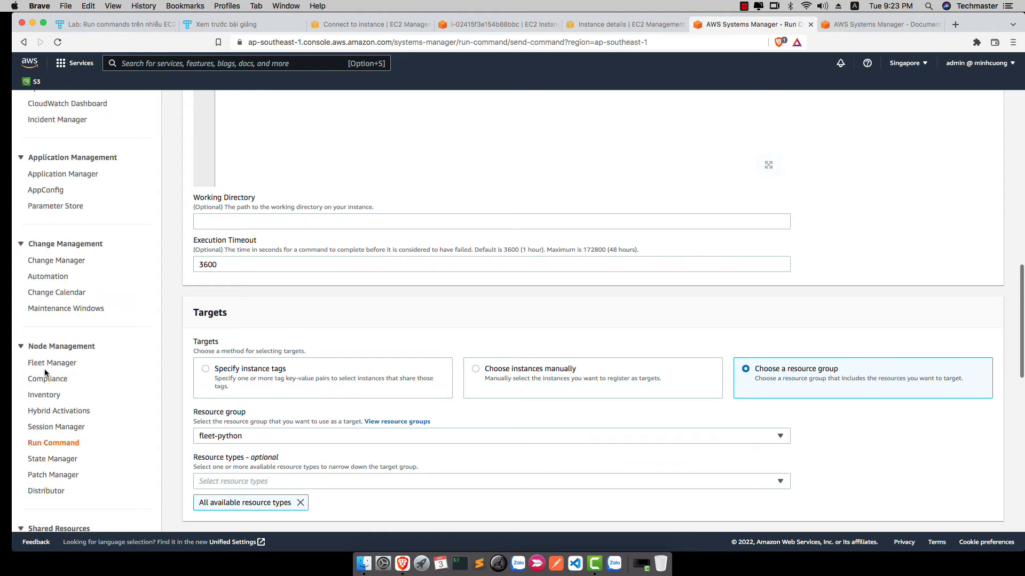
- Open the saved resource groups in a separate tab and examine the fleet-python group's criteria and resources before returning to the list
right_click(385, 423)
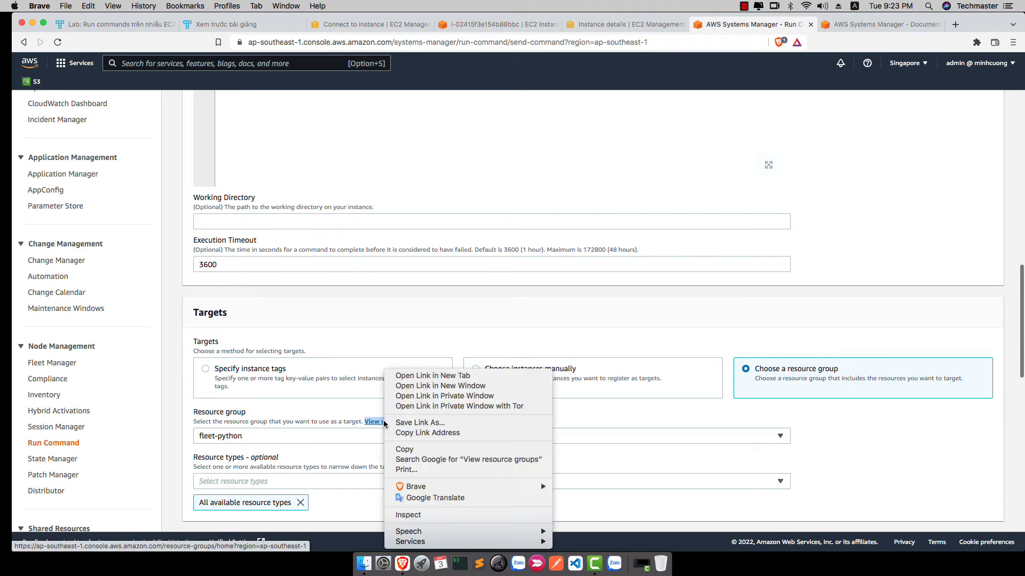
left_click(416, 376)
left_click(915, 25)
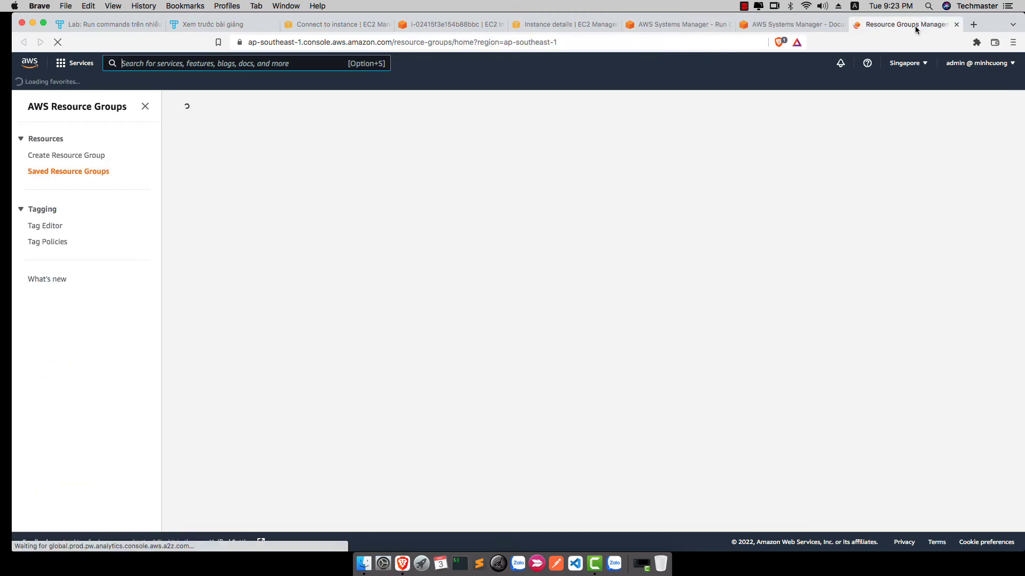
left_click(197, 213)
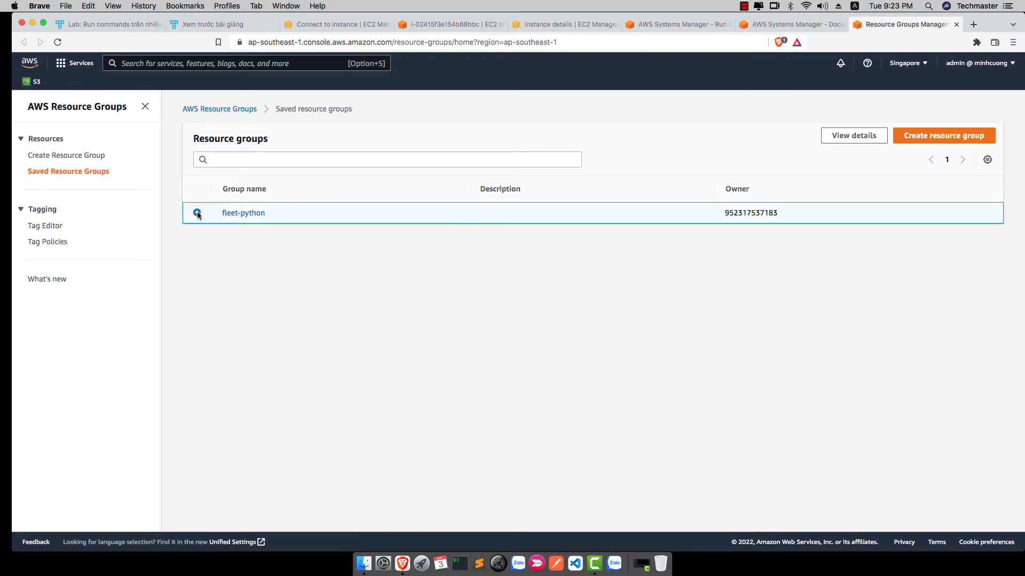
left_click(859, 141)
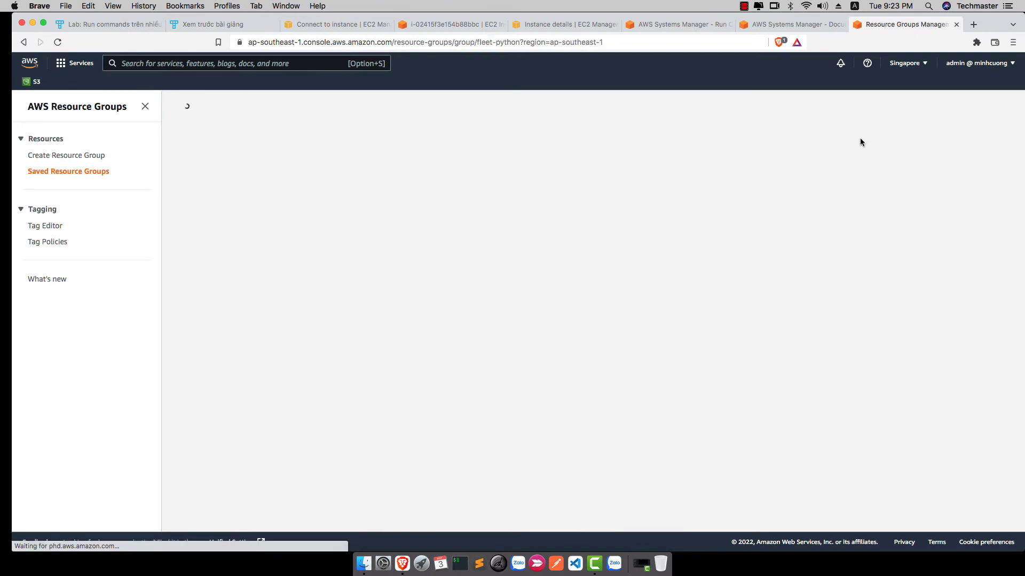
scroll(533, 240, "down", 3)
scroll(486, 284, "down", 2)
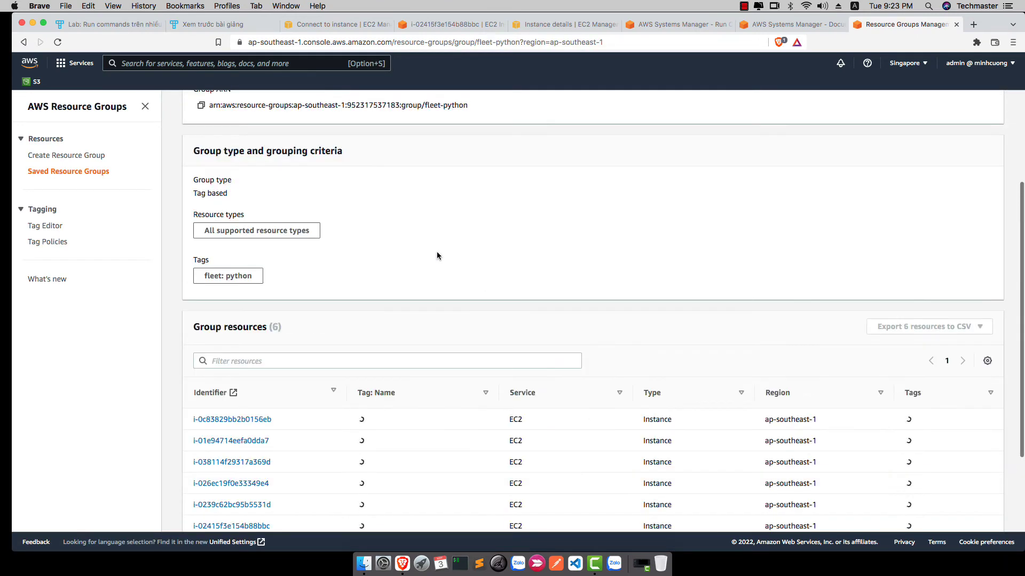
left_click(24, 42)
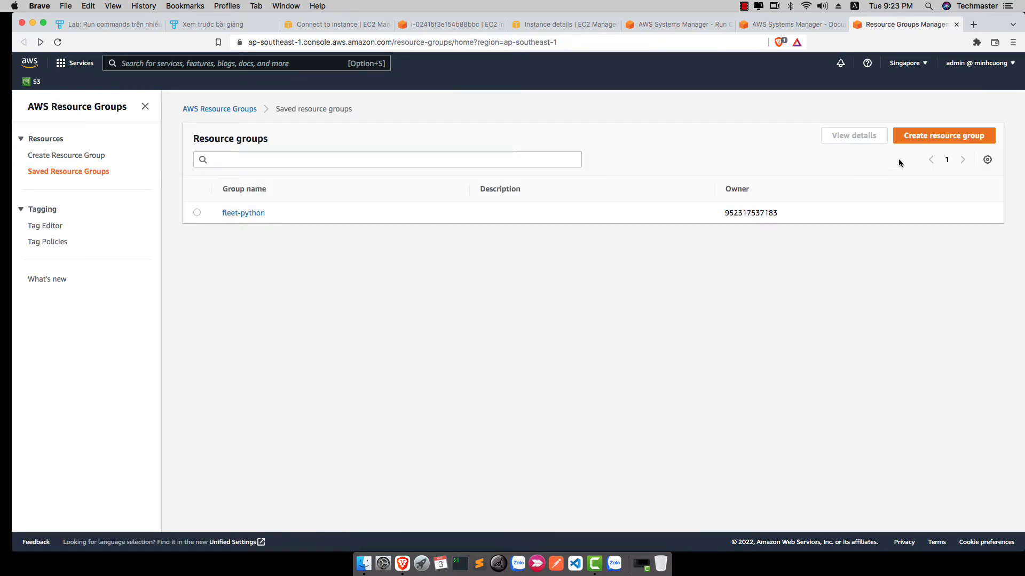
- Start a new tag-based resource group and restrict its resource types to AWS::EC2::Instance
left_click(920, 136)
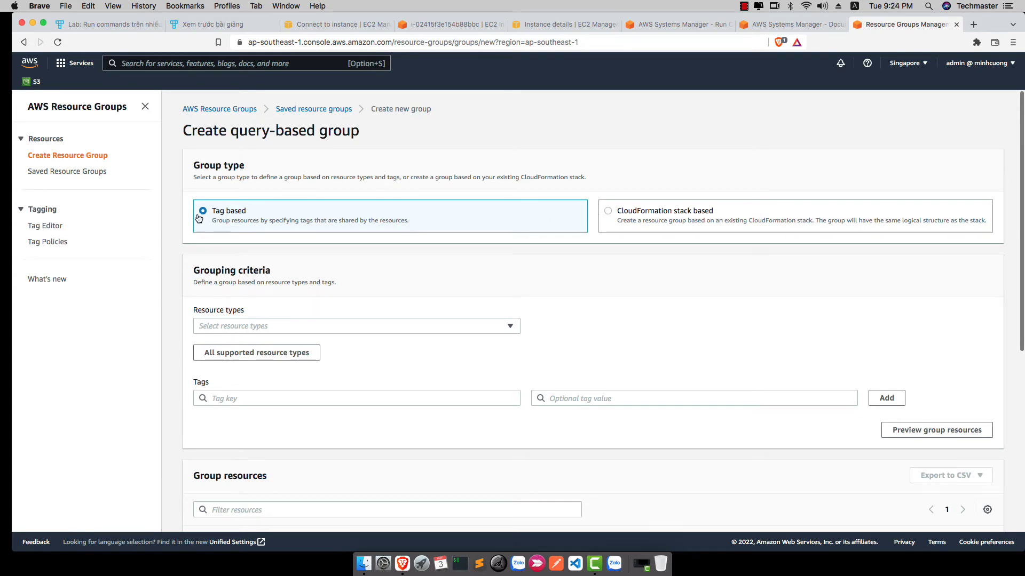
left_click(322, 325)
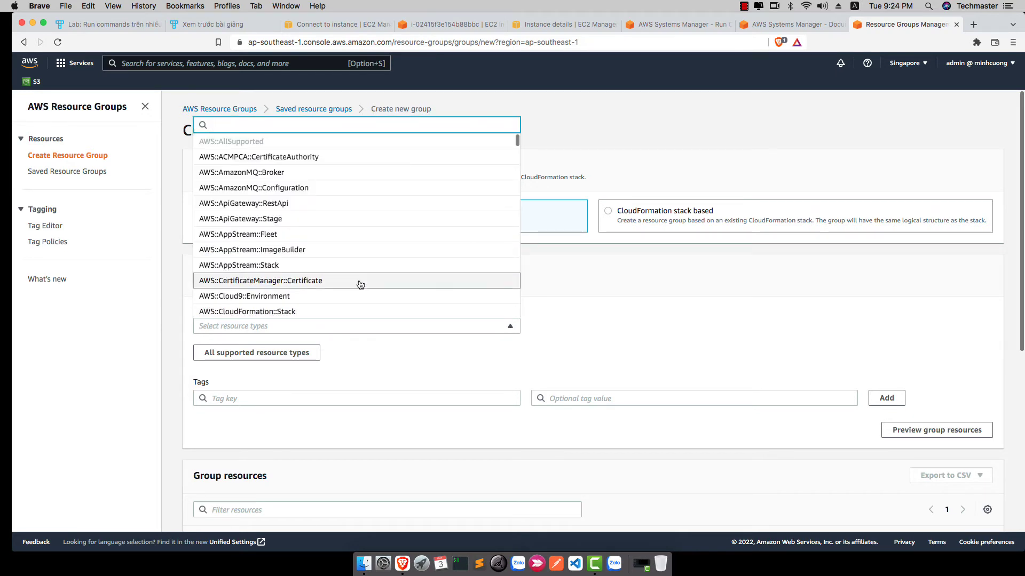
scroll(359, 284, "down", 4)
scroll(360, 286, "down", 6)
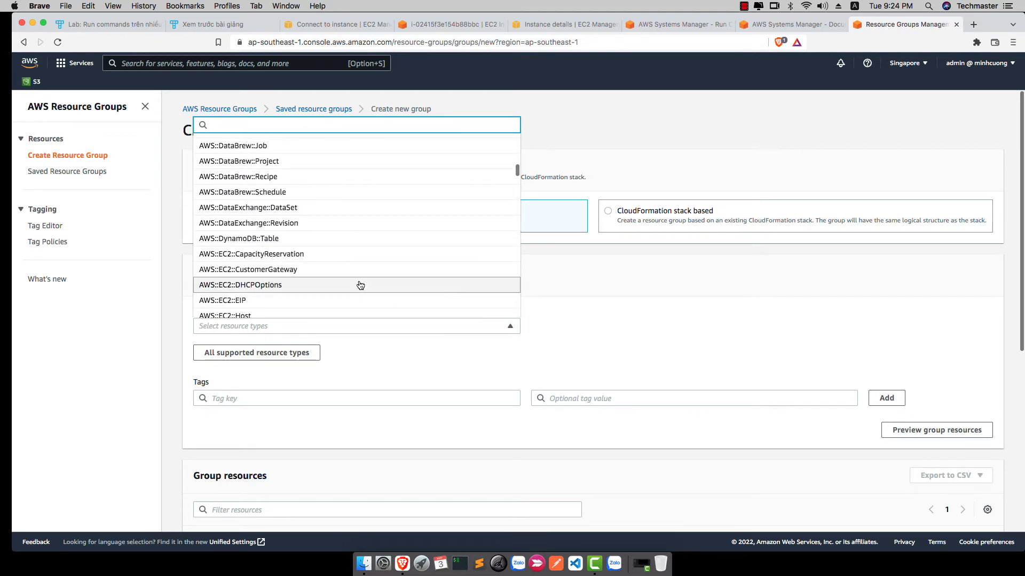
scroll(361, 285, "down", 3)
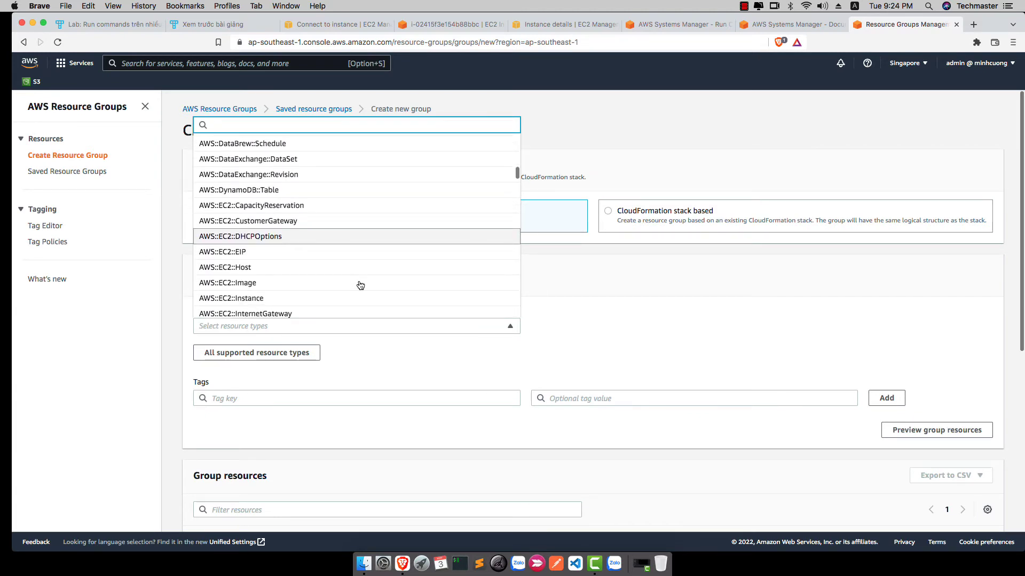
left_click(281, 299)
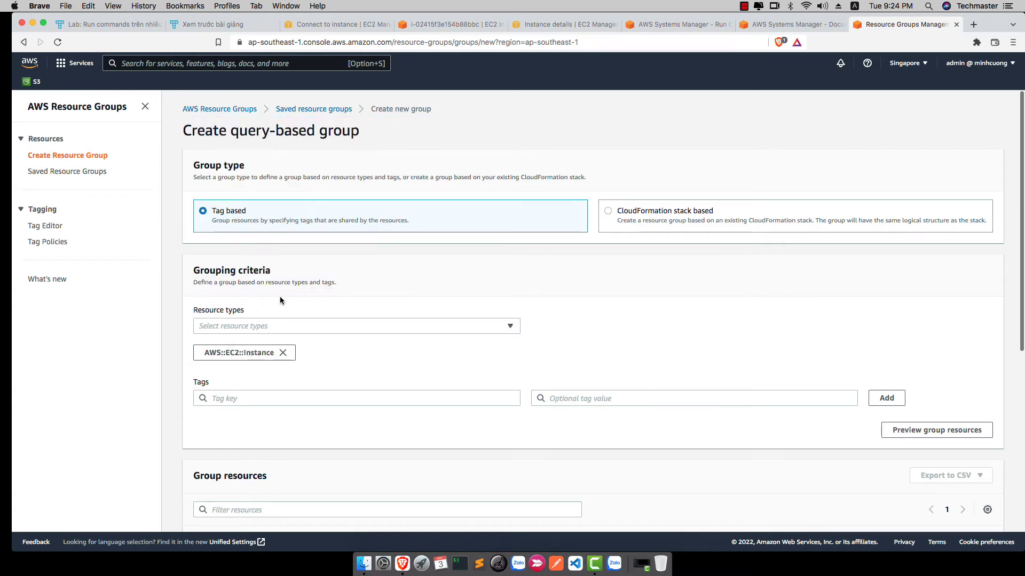
- Set the grouping tag to key fleet with value python
scroll(250, 378, "down", 5)
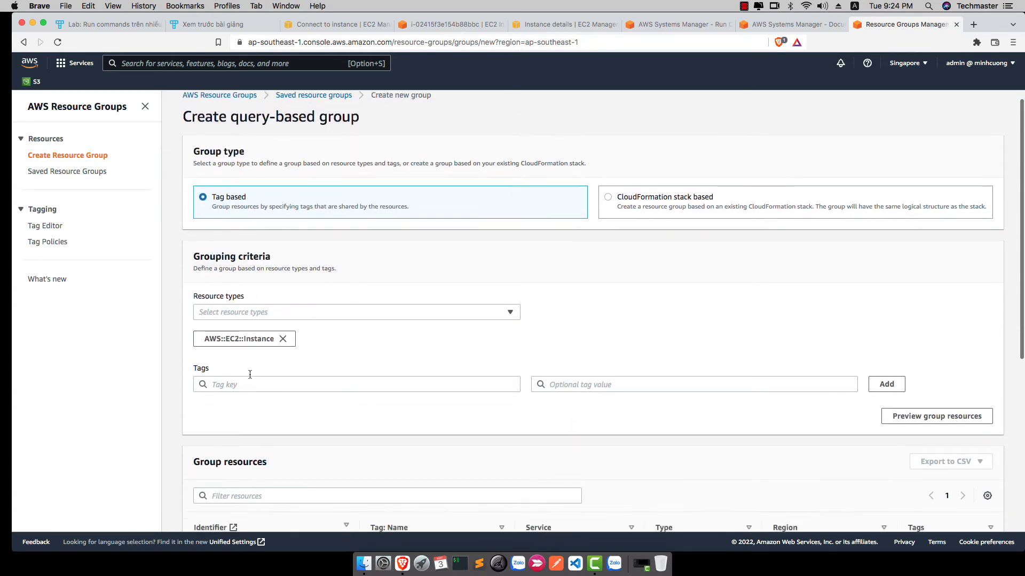
scroll(249, 378, "down", 5)
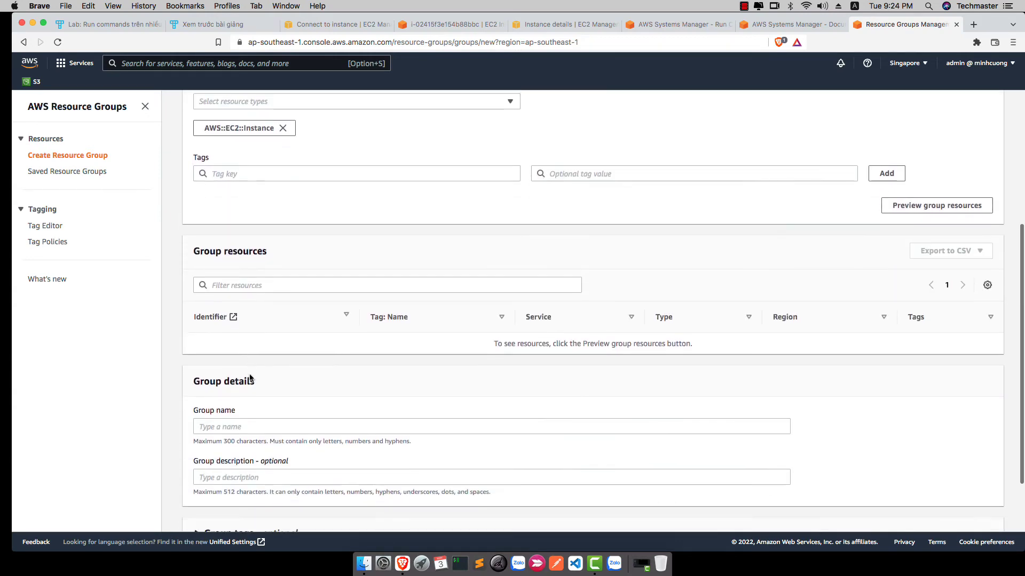
left_click(199, 455)
scroll(278, 429, "up", 7)
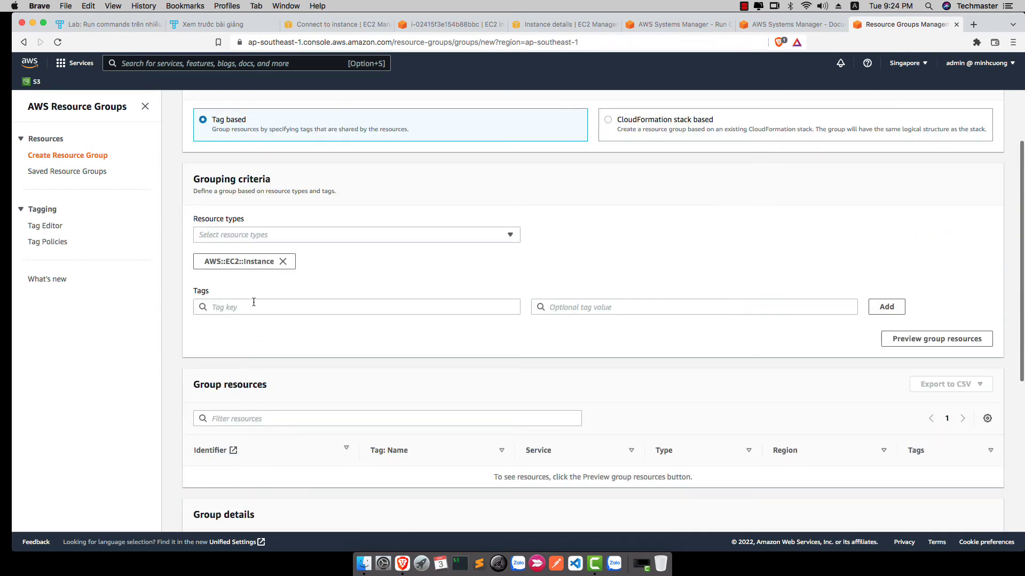
left_click(254, 302)
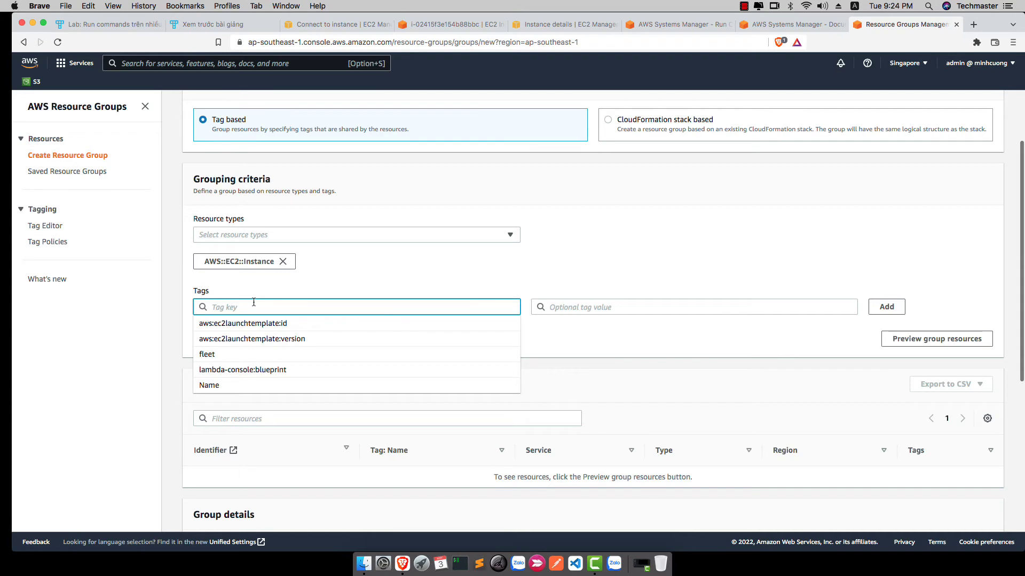
type("fleet")
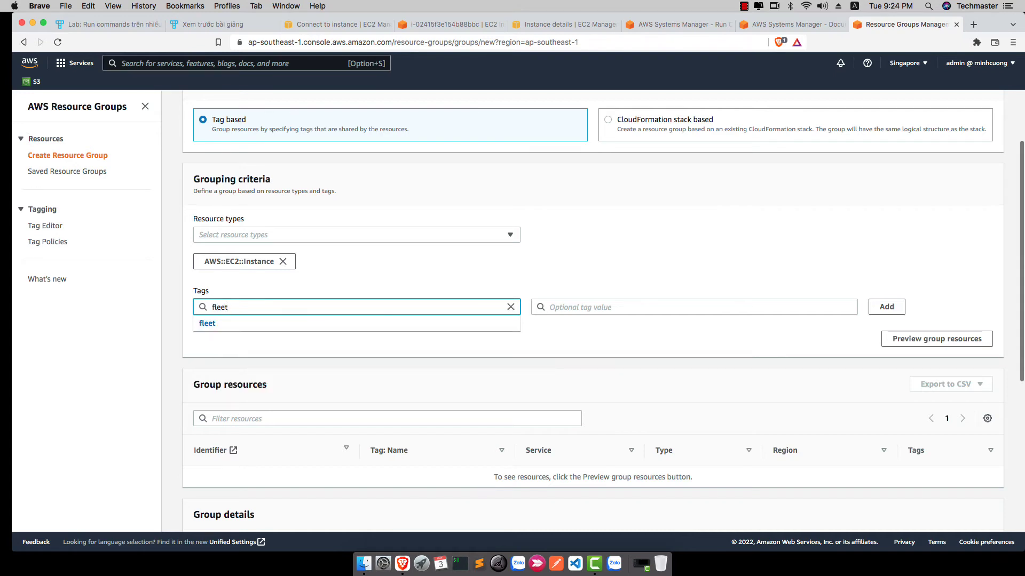
left_click(583, 307)
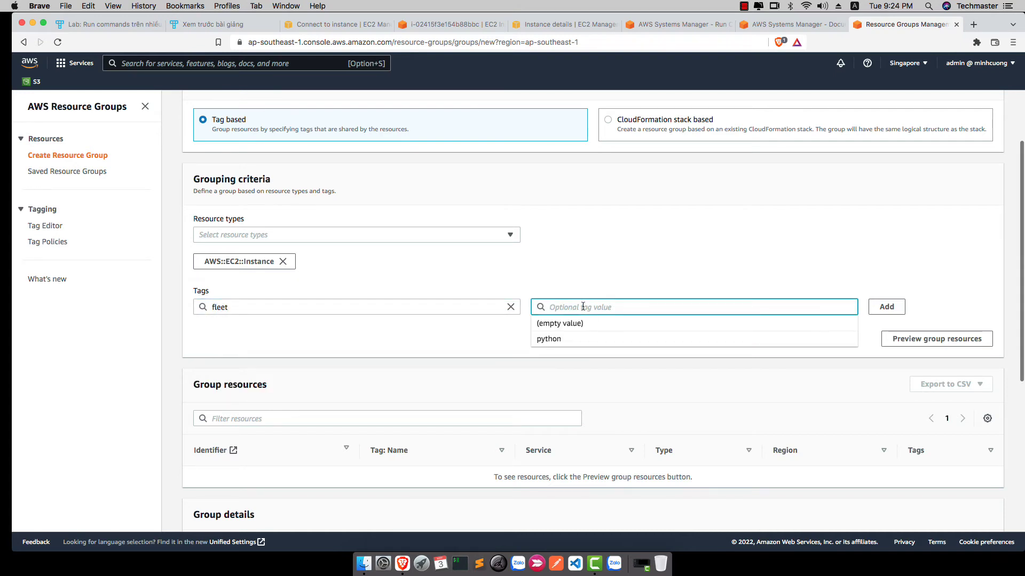
type("python")
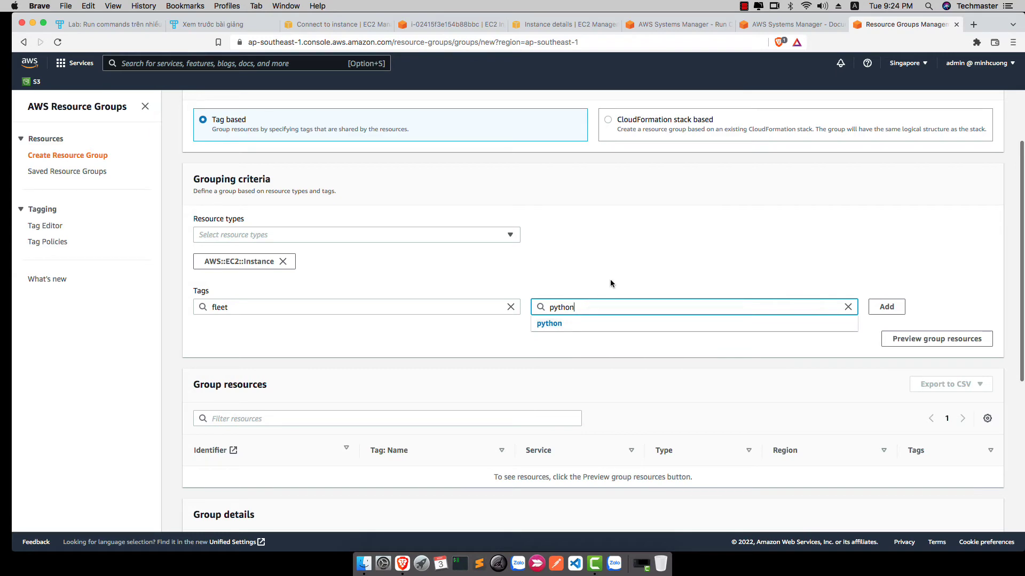
left_click(610, 280)
scroll(596, 296, "down", 5)
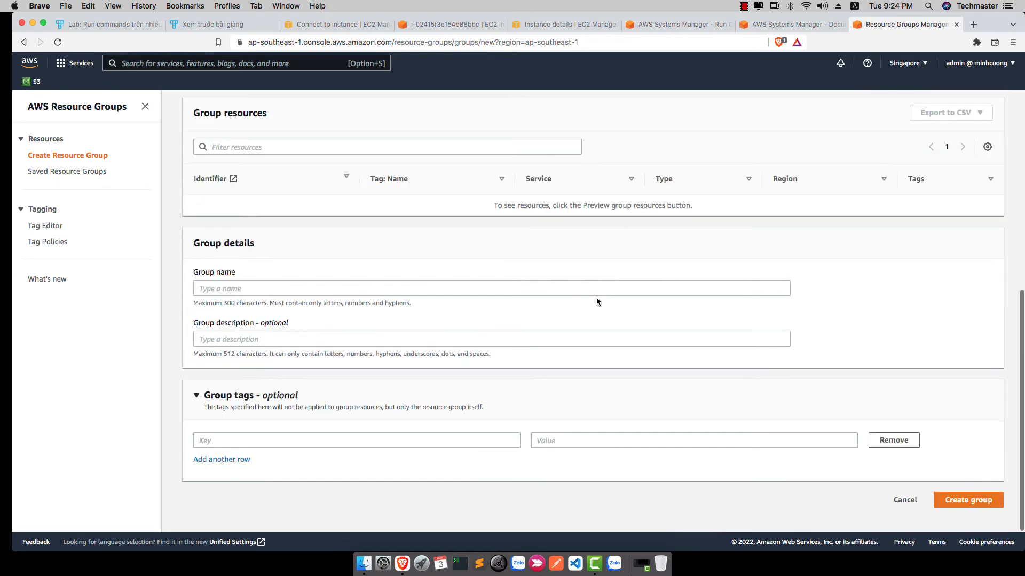
- Name the new resource group EC2-fleet-python
left_click(264, 289)
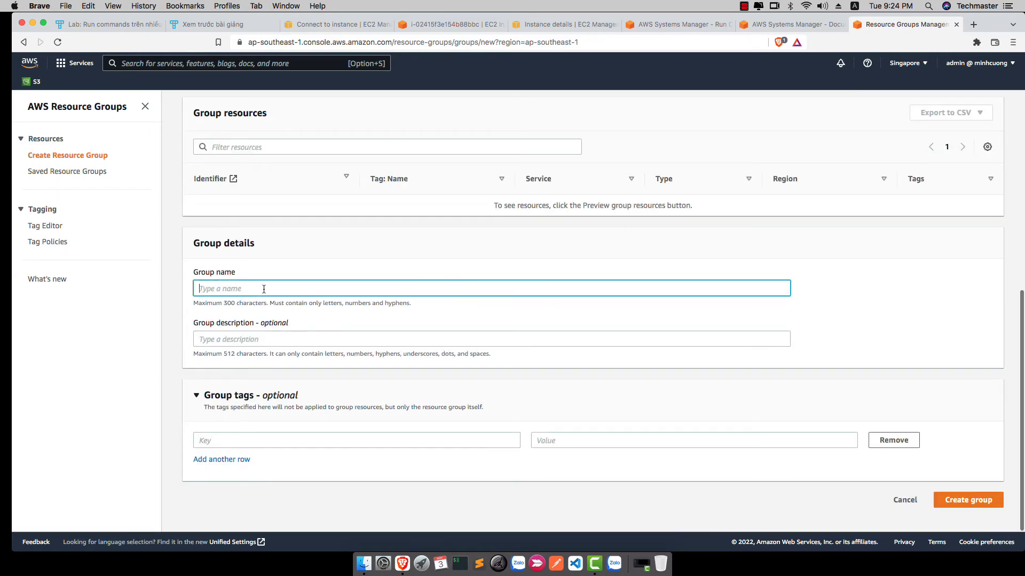
type("EC2 fleet pyth")
key("BackSpace")
type("-")
key("BackSpace")
type("-")
- Enter the group description "Nhóm các EC2 instance chạy web python" and try to create the group
left_click(233, 345)
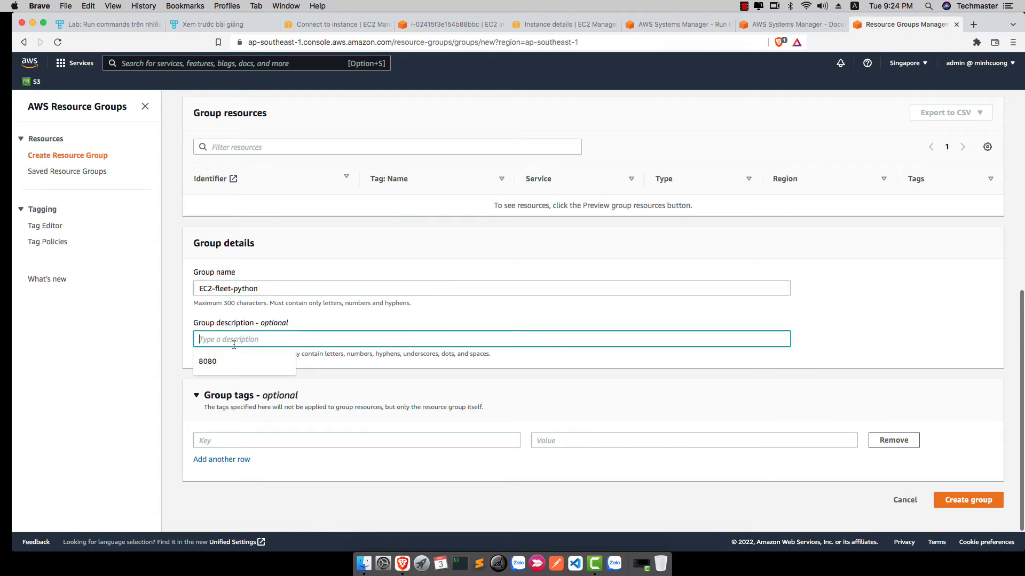
type("Nhom")
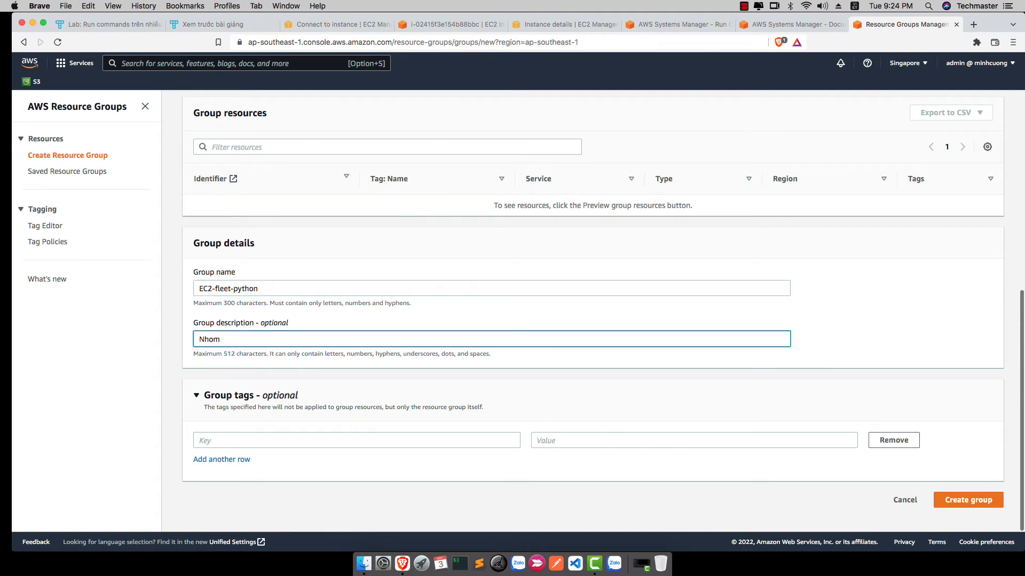
type("s cacs EC2 ")
type("instan")
type("c")
type("e thạy wb")
key("BackSpace")
type("eb python")
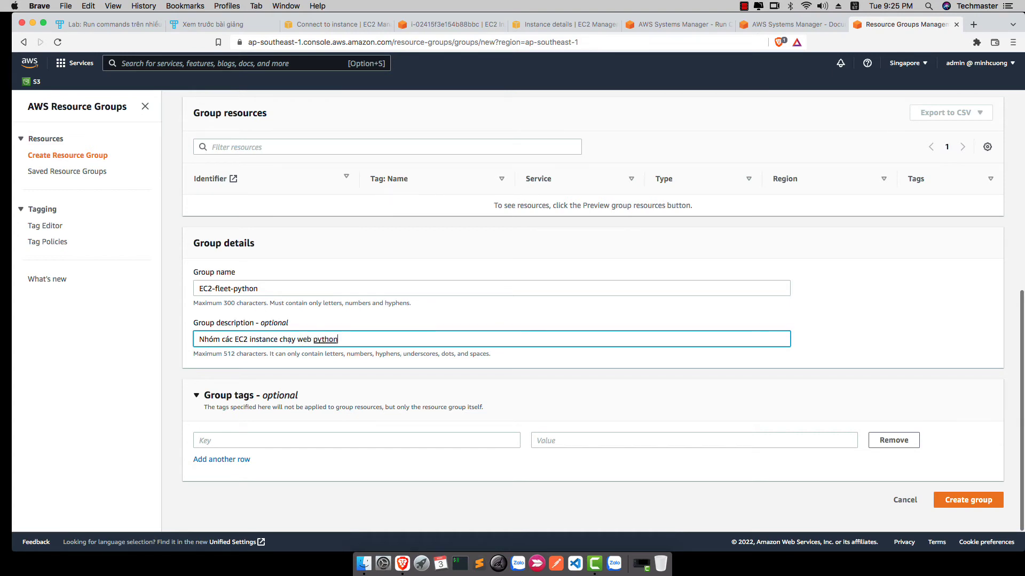
left_click(342, 403)
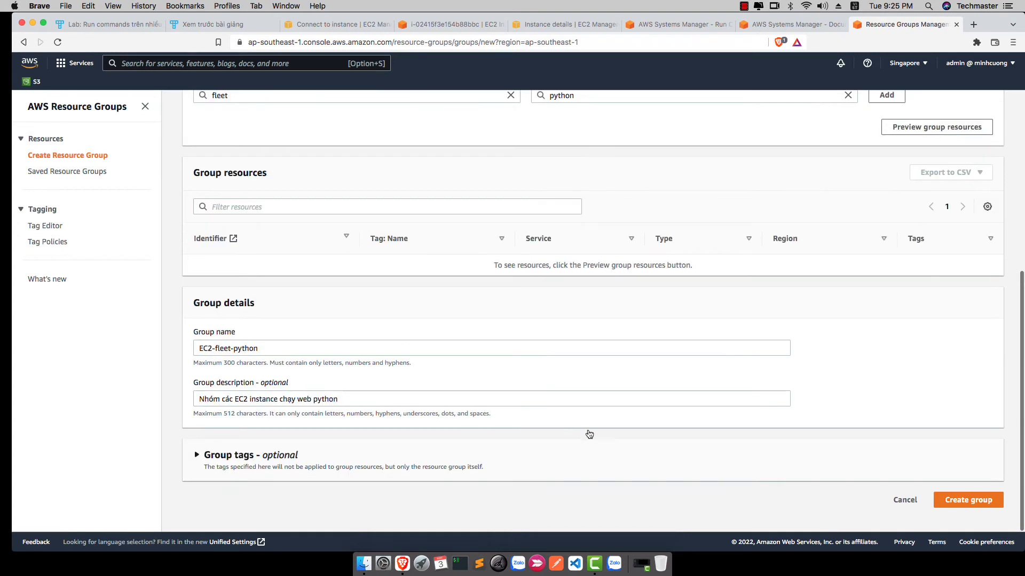
left_click(948, 500)
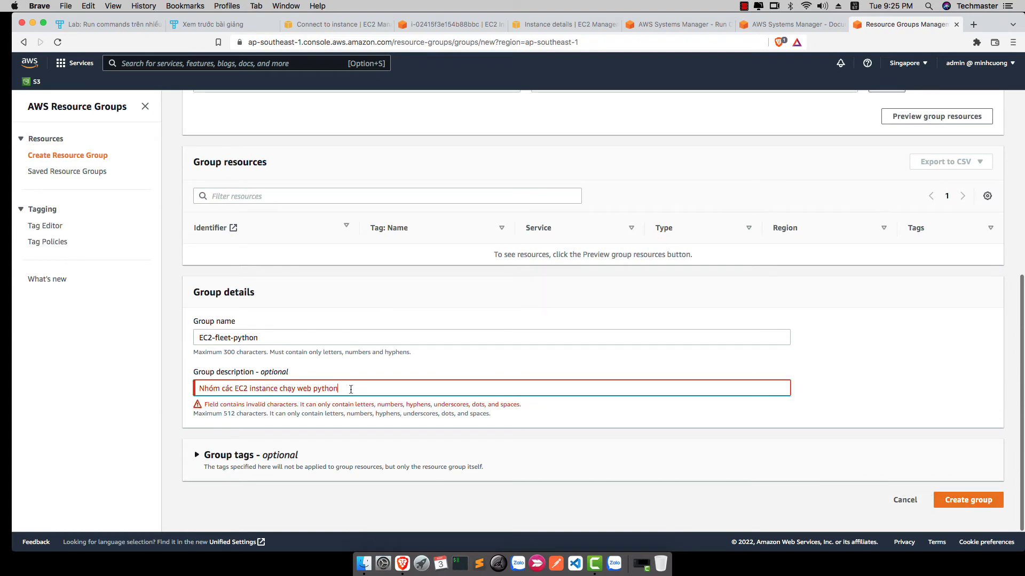
- Replace the group description with "Group of python web" and create the group
left_click_drag(350, 388, 152, 369)
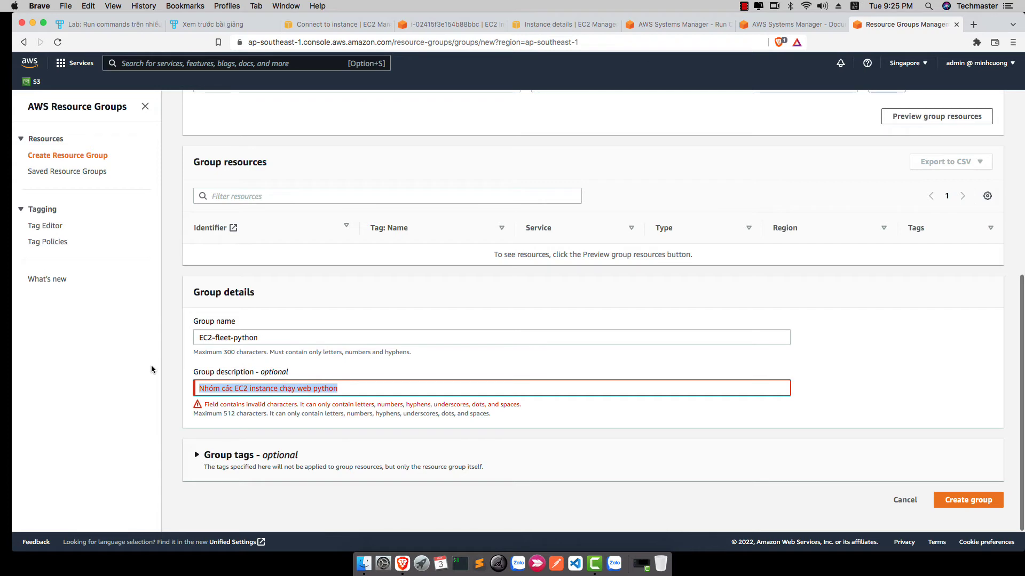
type("Grou")
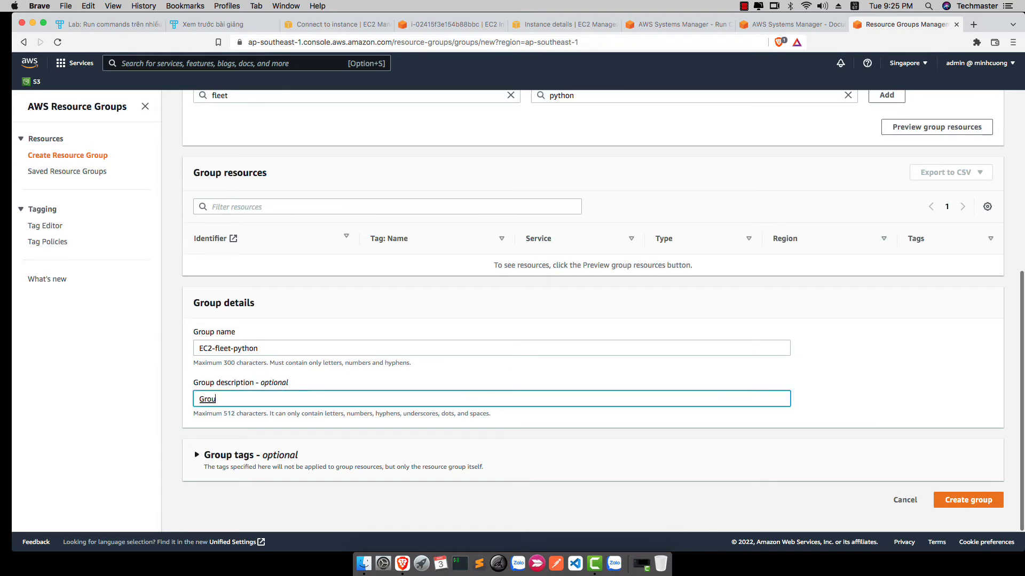
type("p ọf python web")
left_click(180, 377)
left_click(949, 502)
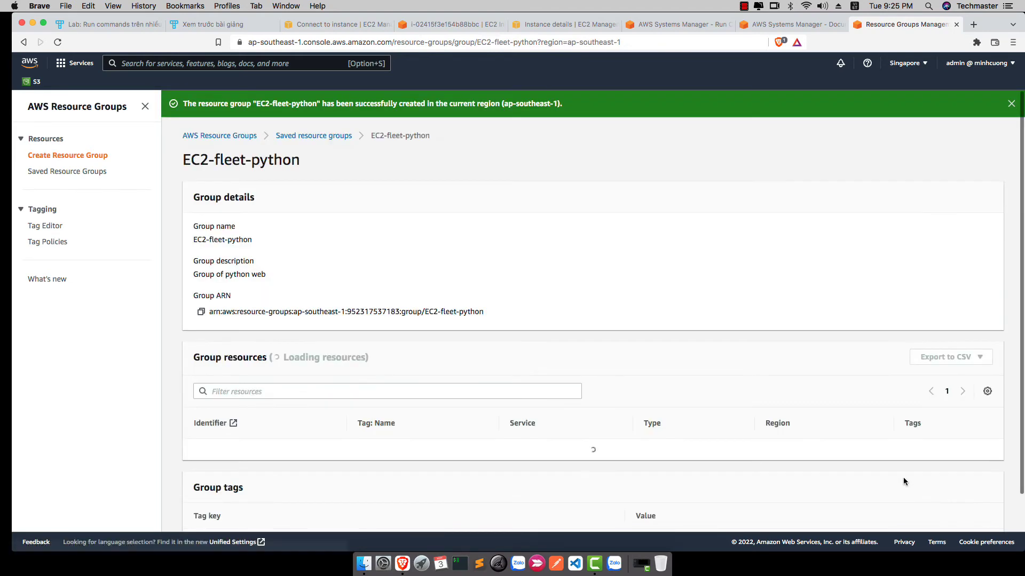
- Review the new group's grouping criteria and member resources, and return to the Run Command form
scroll(418, 278, "down", 6)
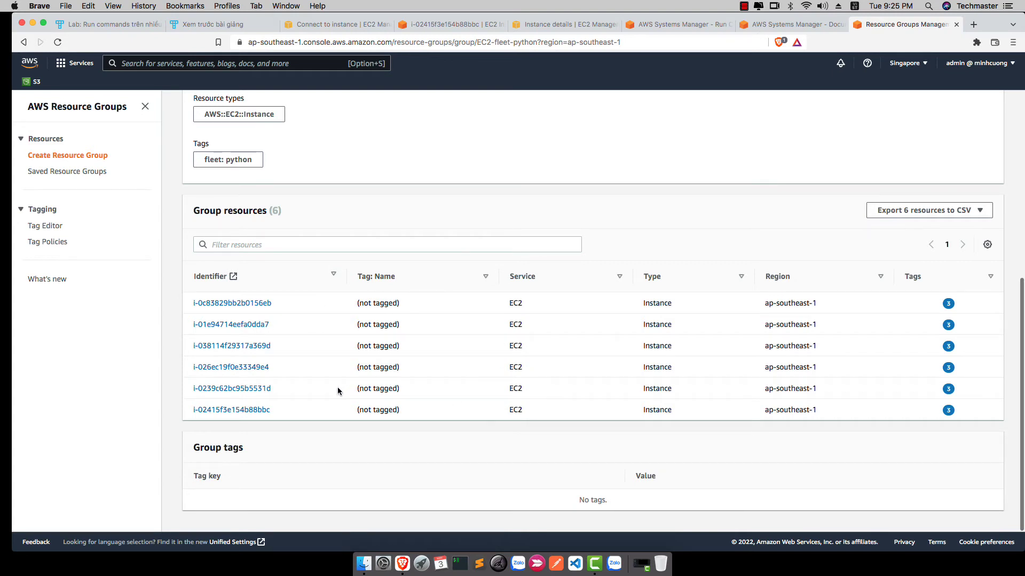
scroll(339, 392, "up", 3)
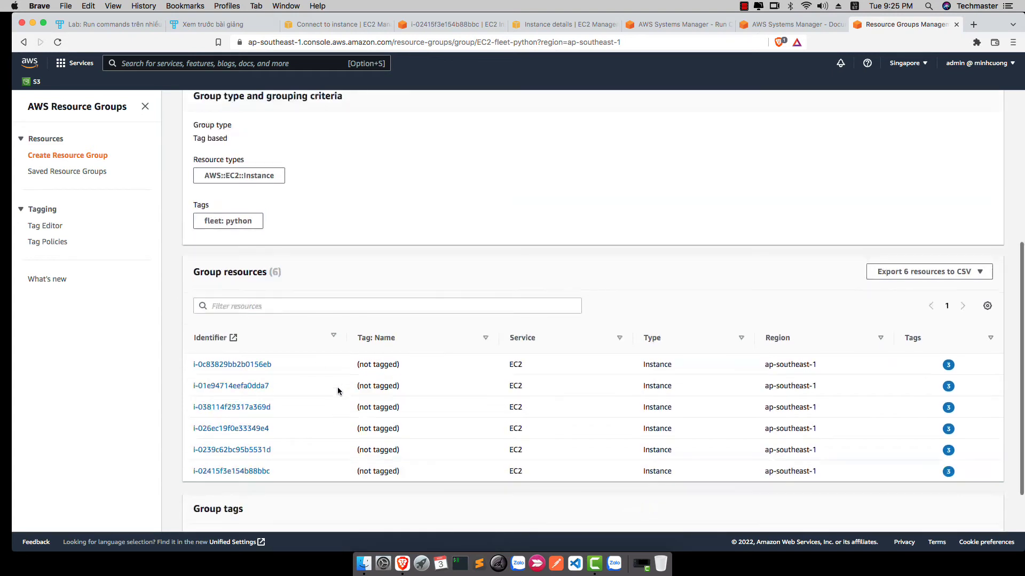
left_click(678, 27)
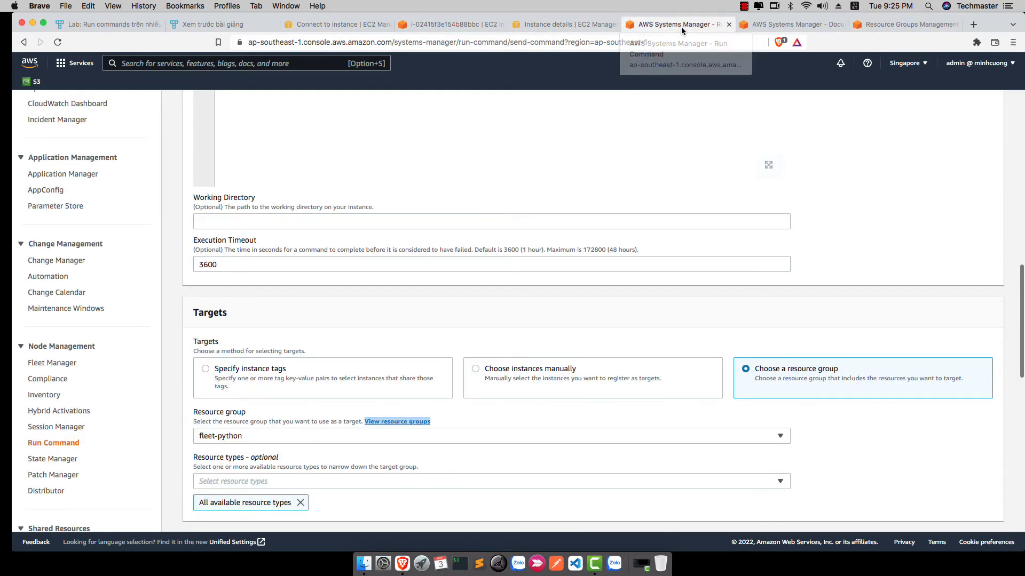
- Close the AWS-RunShellScript document page and return to the Run Command form
left_click(539, 27)
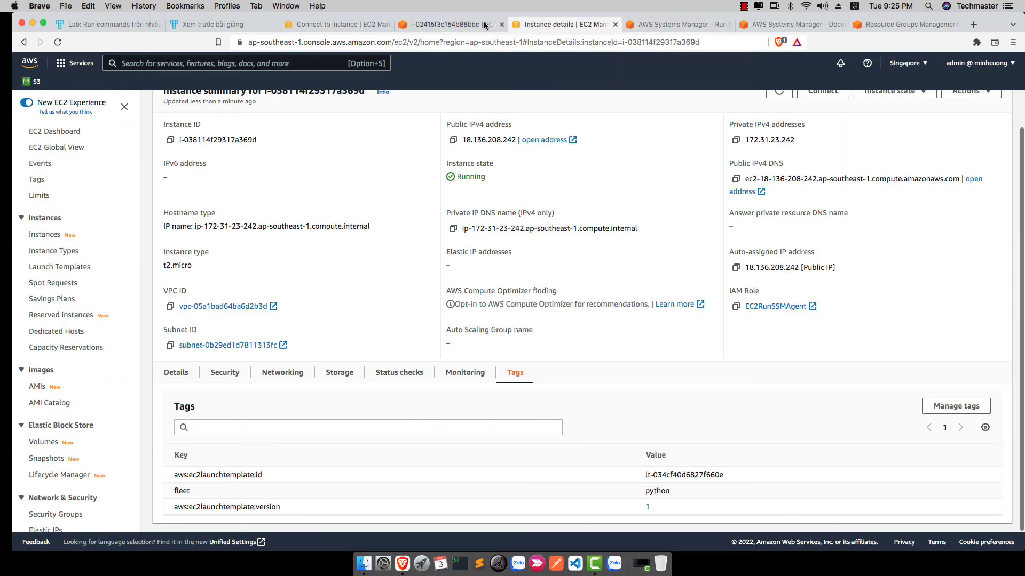
left_click(760, 29)
scroll(353, 274, "up", 5)
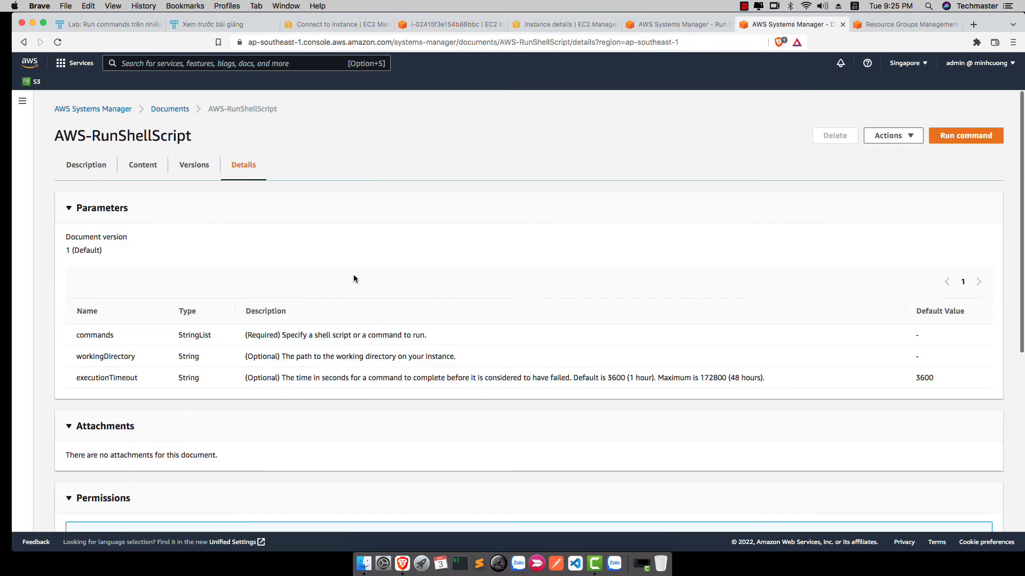
key("super+w")
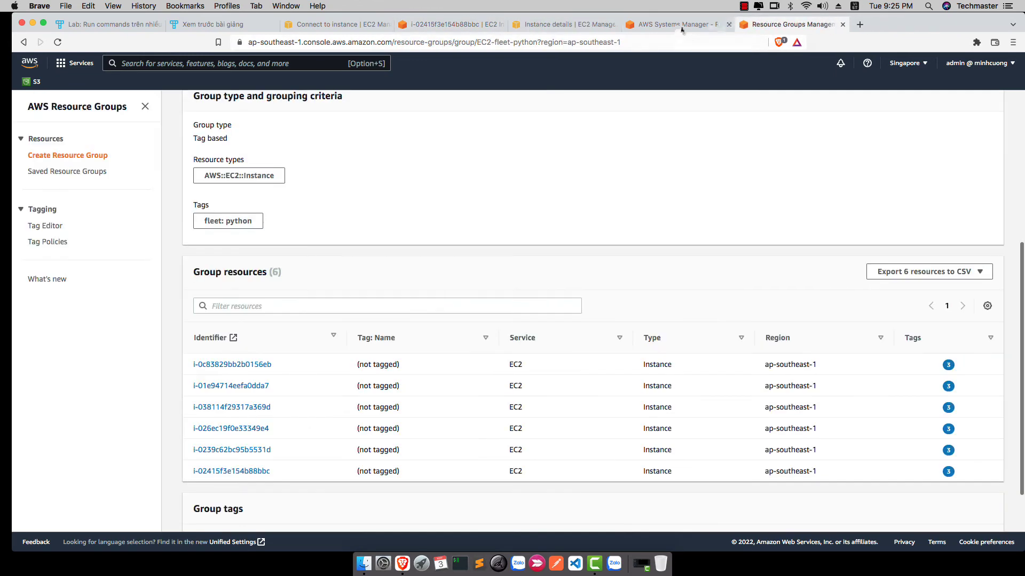
left_click(681, 30)
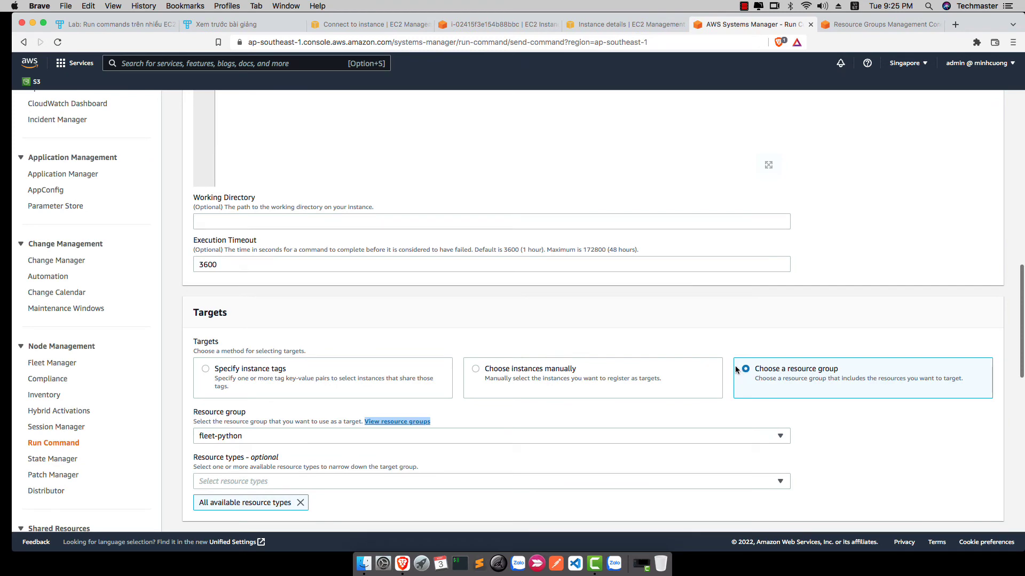
- Check the target resource group choices against the EC2-fleet-python group's details, and return to the Run Command form
left_click(289, 439)
left_click(635, 433)
left_click(844, 25)
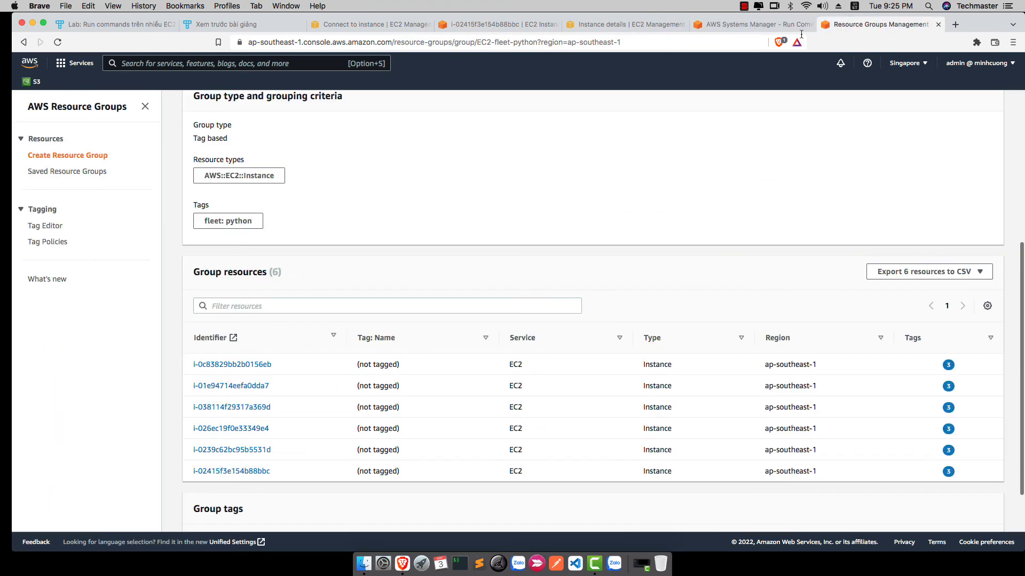
scroll(354, 258, "up", 5)
scroll(354, 258, "up", 1)
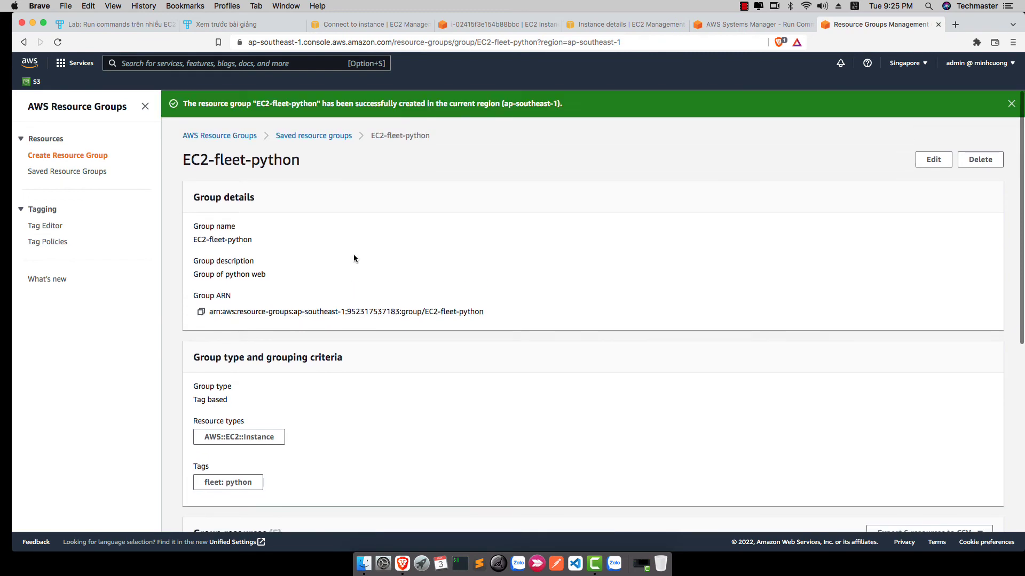
left_click(717, 31)
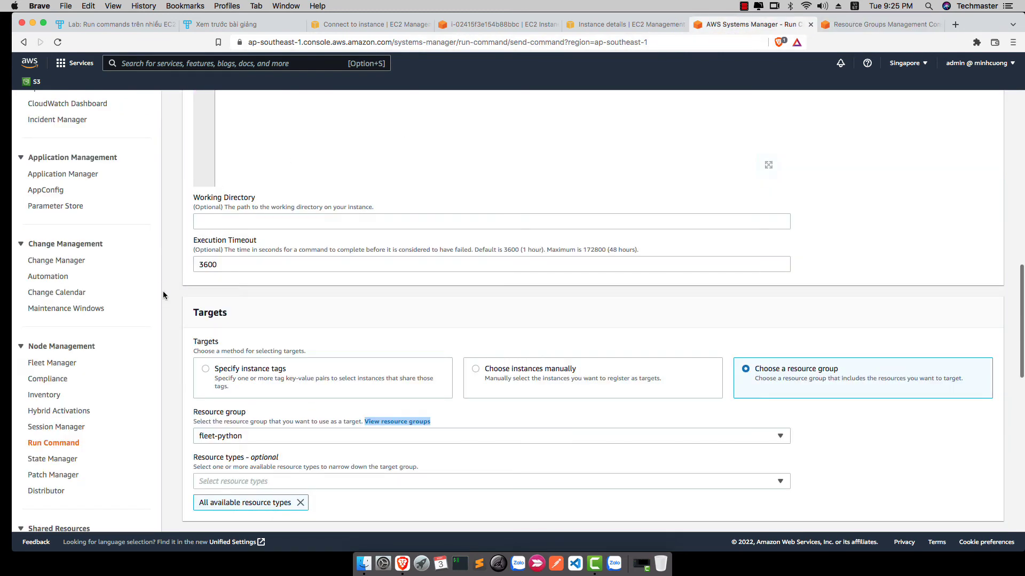
- Reload the Run Command form, filter the command documents by "shell", and select AWS-RunShellScript
left_click(299, 503)
left_click(62, 45)
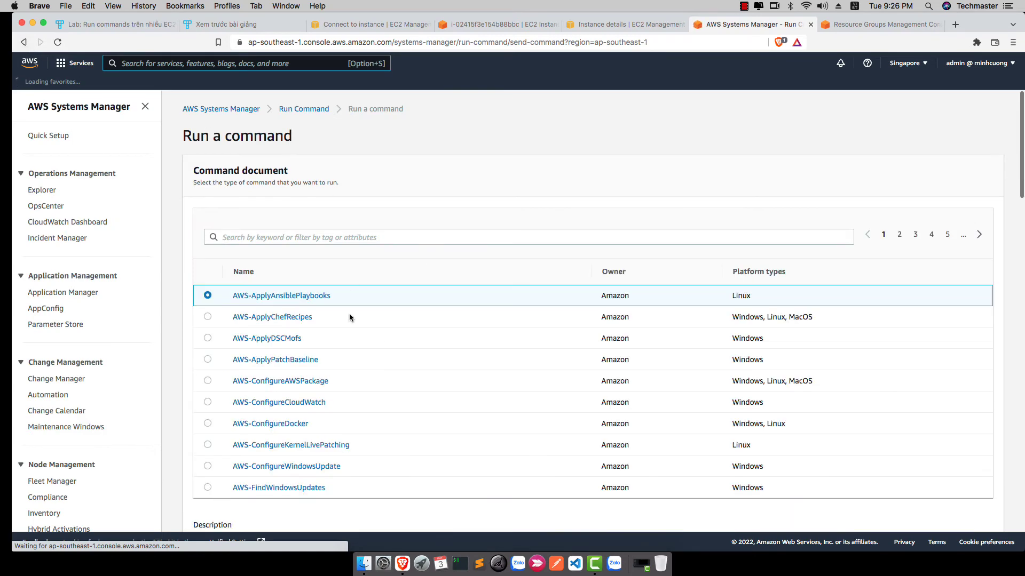
left_click(237, 239)
type("sh")
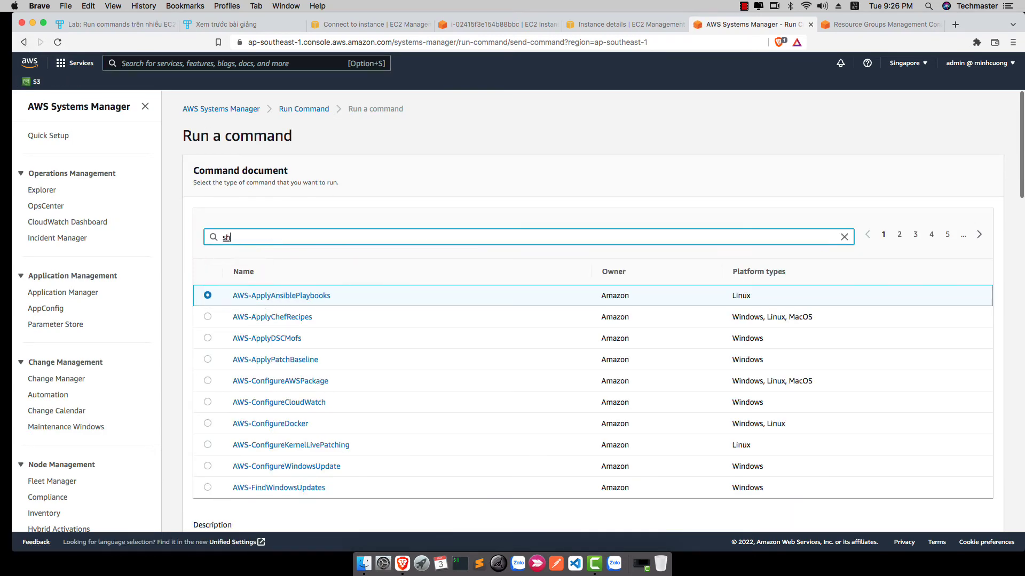
type("ell")
key("Return")
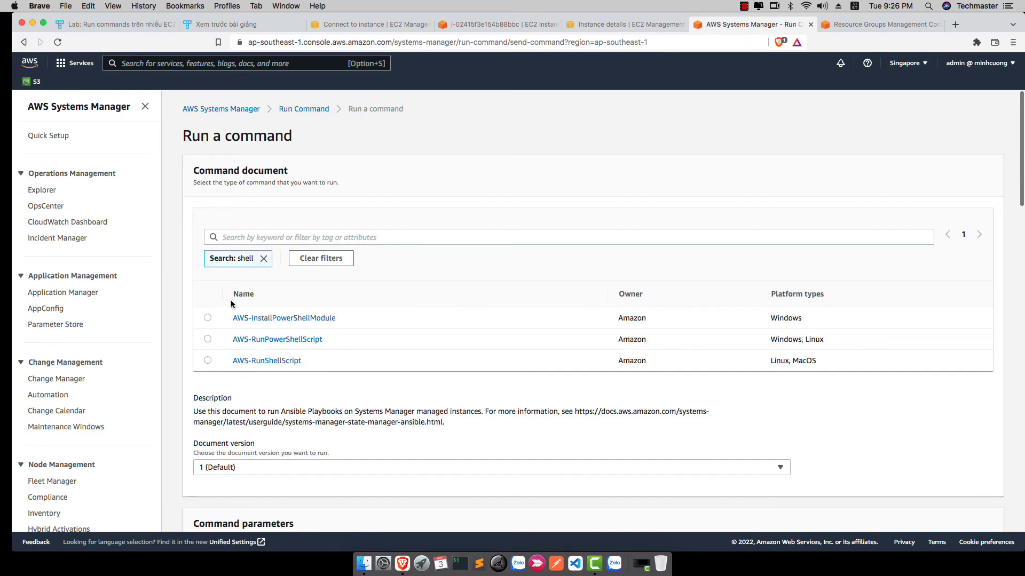
left_click(207, 361)
scroll(279, 390, "down", 5)
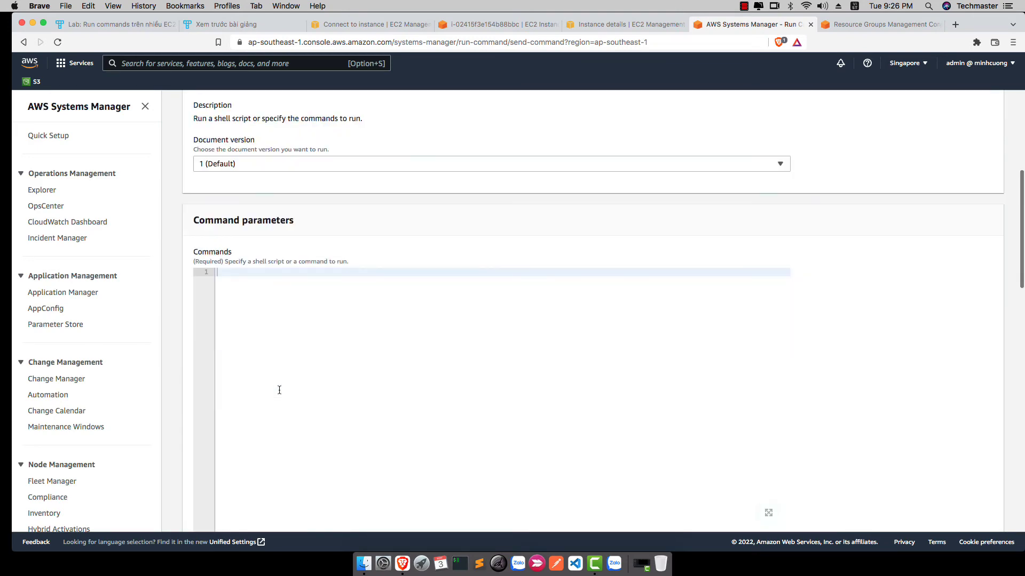
- Copy the Python server script from the lab page into the Commands field of the Run Command form
left_click(233, 24)
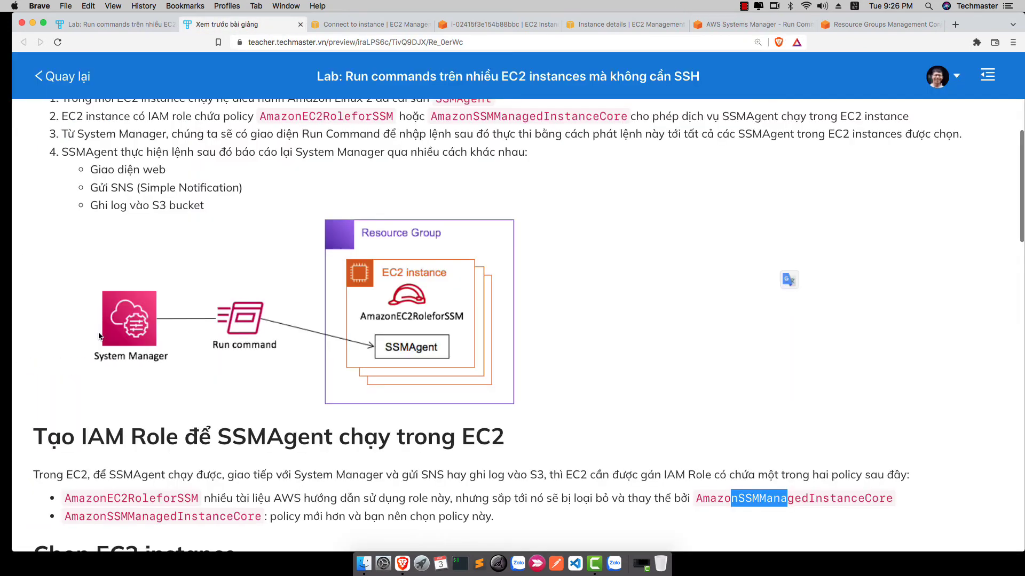
scroll(88, 367, "down", 20)
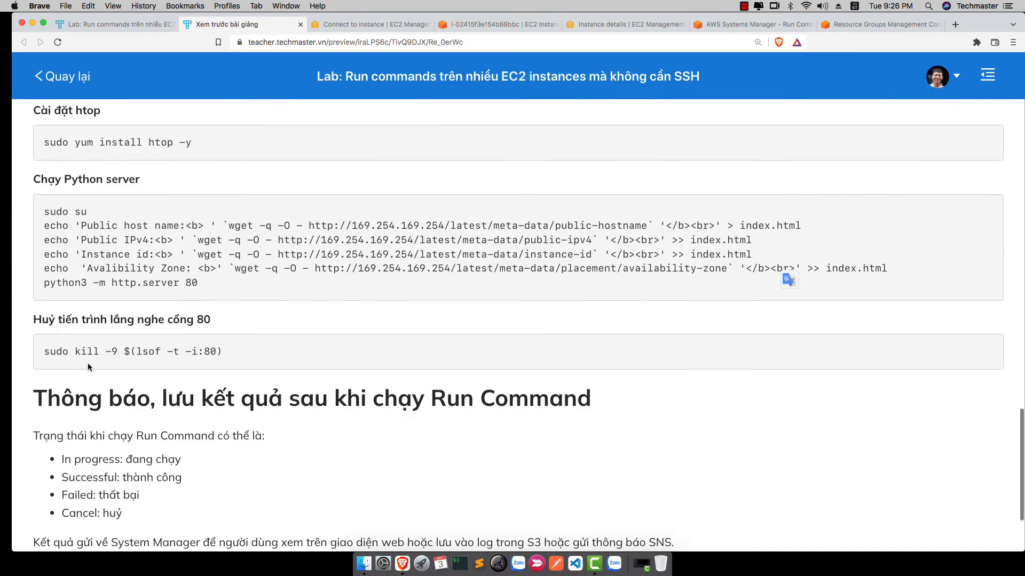
left_click_drag(44, 211, 203, 285)
key("super+c")
left_click(753, 24)
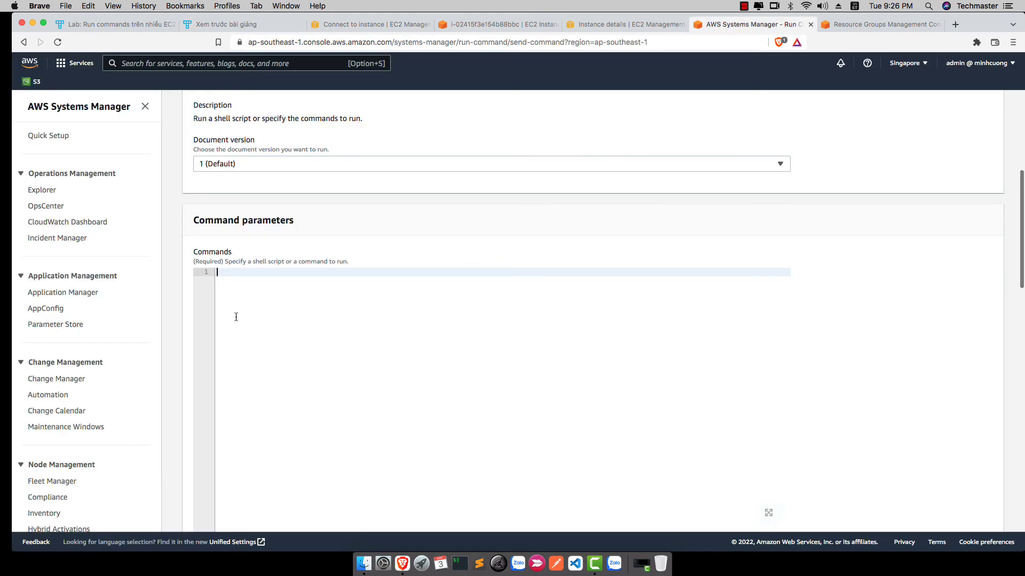
key("super+v")
- Target the command at the resource group EC2-fleet-python
scroll(302, 337, "down", 10)
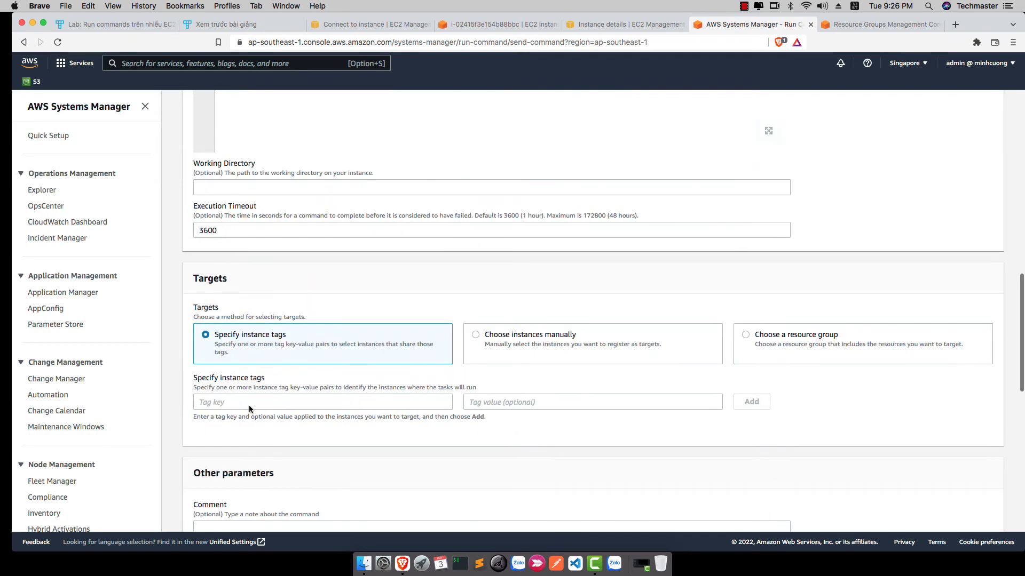
left_click(761, 337)
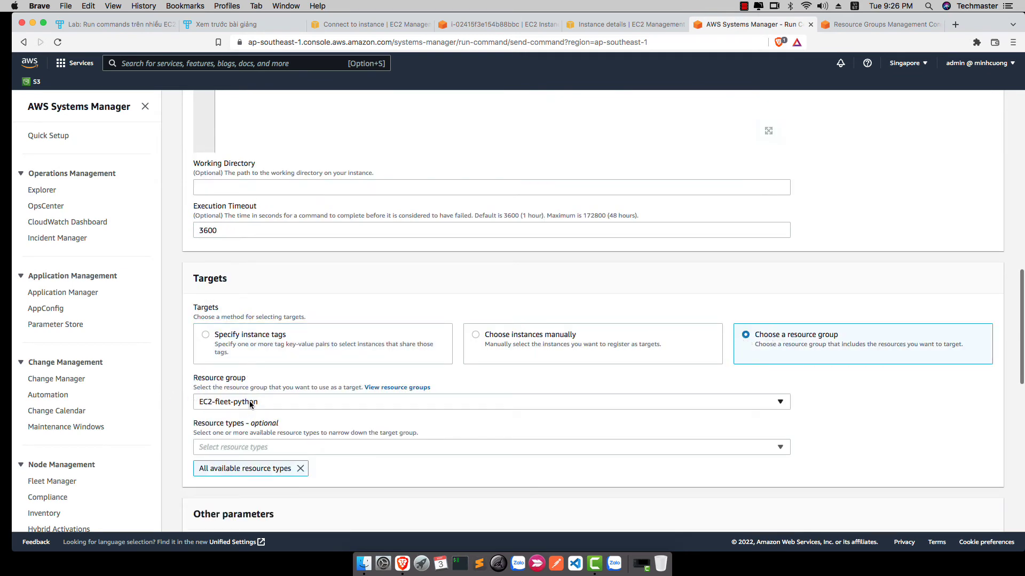
left_click(250, 405)
left_click(241, 427)
scroll(115, 453, "down", 4)
scroll(482, 442, "down", 10)
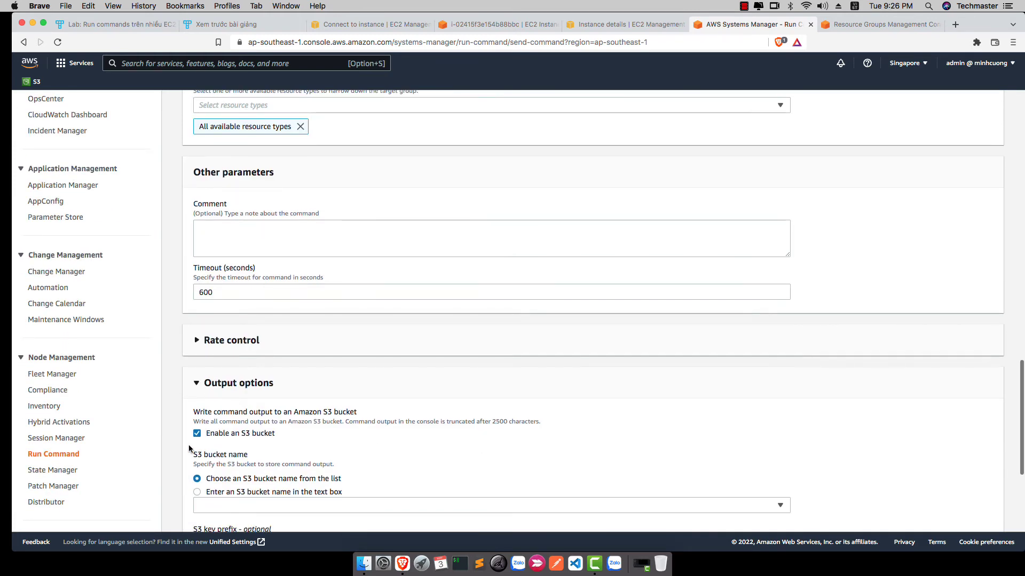
- Disable S3 bucket output, expand the SNS notifications options, and run the command
scroll(188, 444, "down", 2)
left_click(197, 409)
scroll(210, 456, "down", 2)
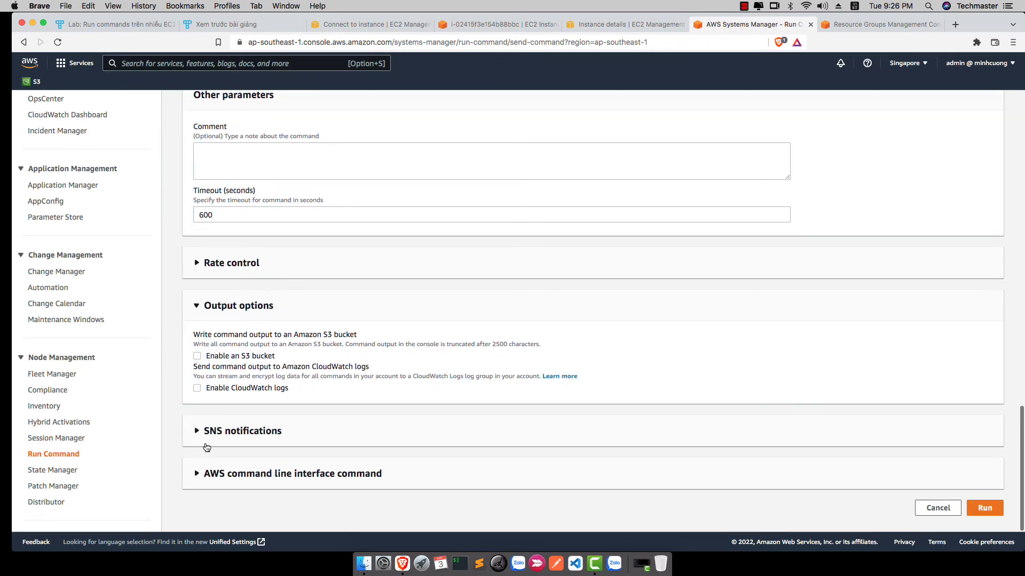
left_click(196, 433)
scroll(215, 473, "down", 2)
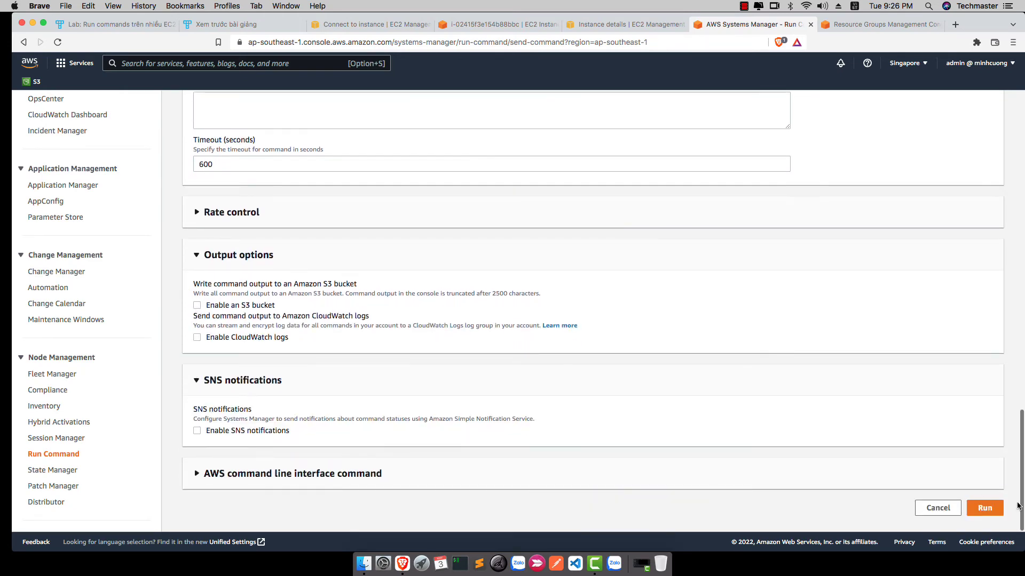
left_click(985, 508)
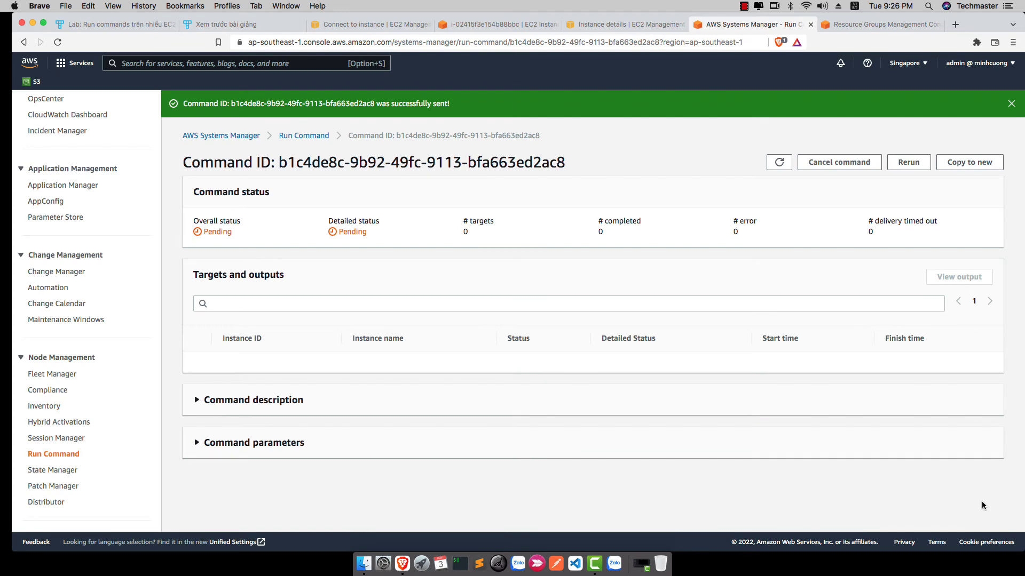
- Refresh the command's status and check its number of targets and detailed status
left_click(779, 163)
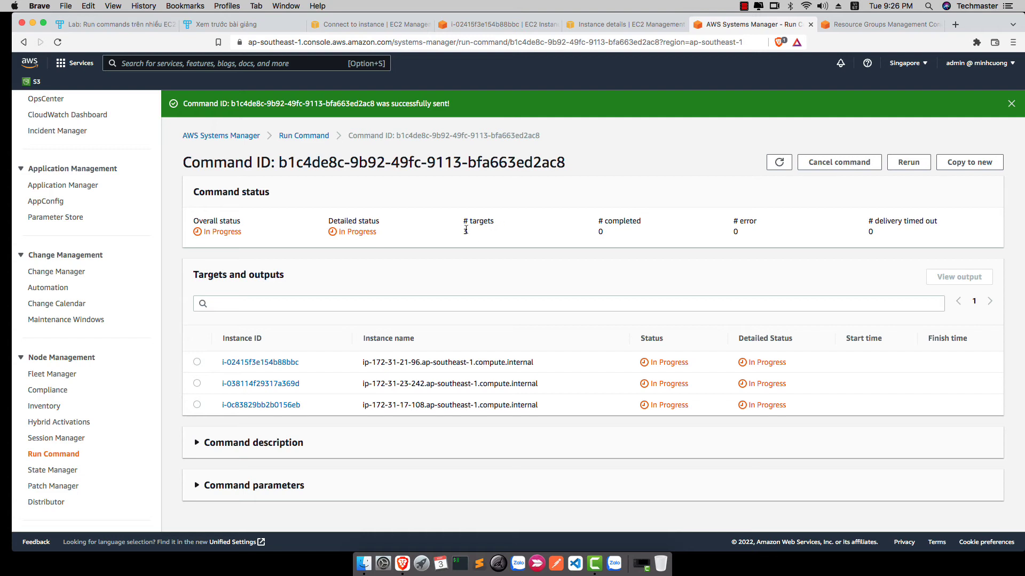
left_click_drag(459, 230, 479, 233)
left_click_drag(337, 233, 373, 235)
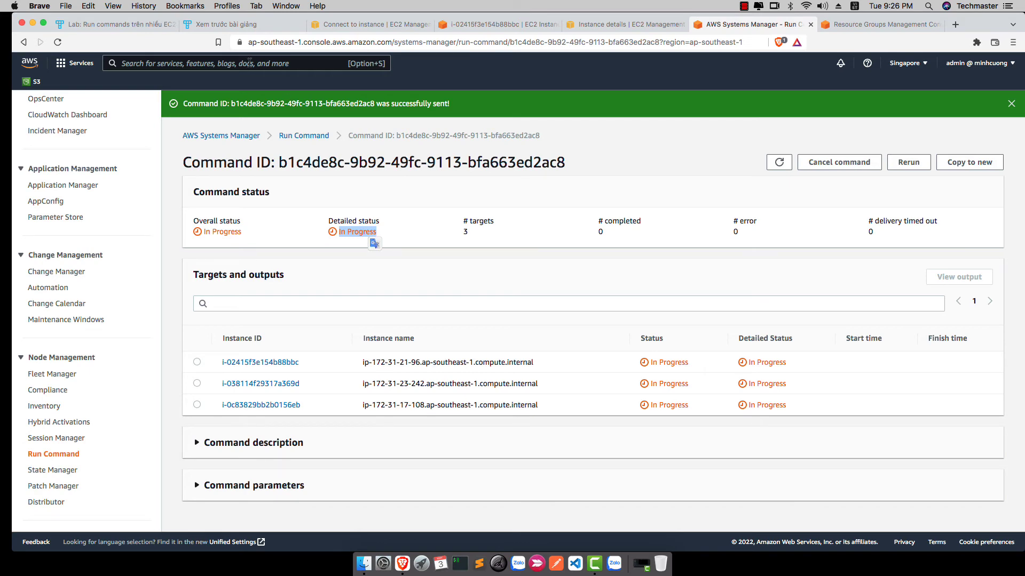
- Review the Python server script on the lab page and close the EC2-fleet-python resource group page
left_click(248, 24)
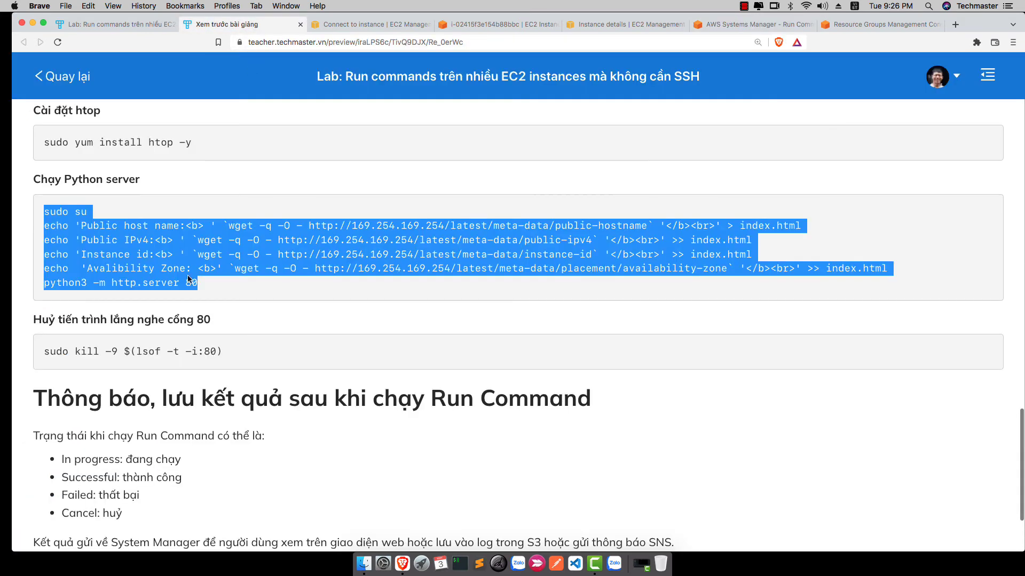
left_click(101, 291)
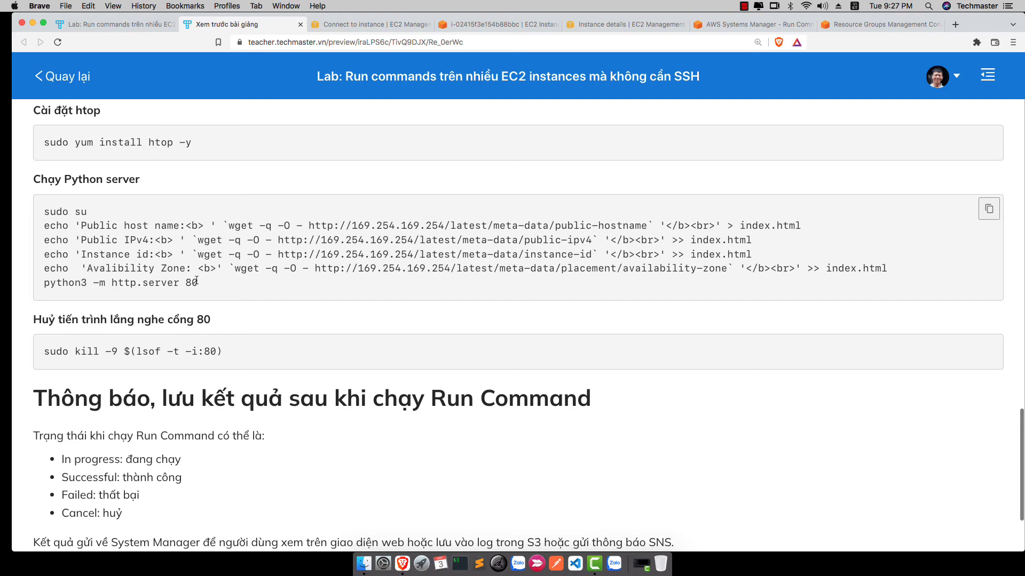
left_click(753, 24)
left_click(846, 25)
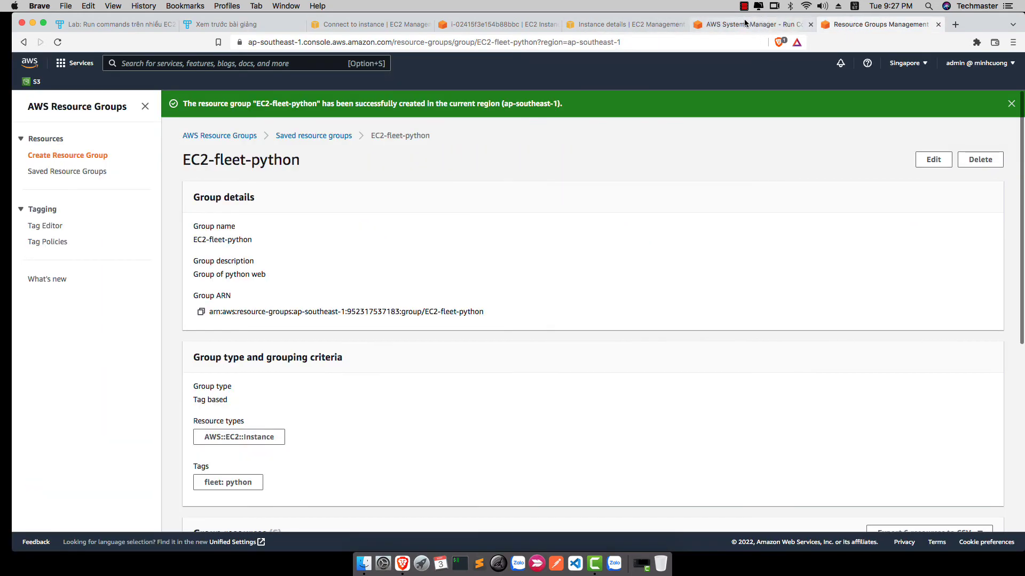
left_click(939, 24)
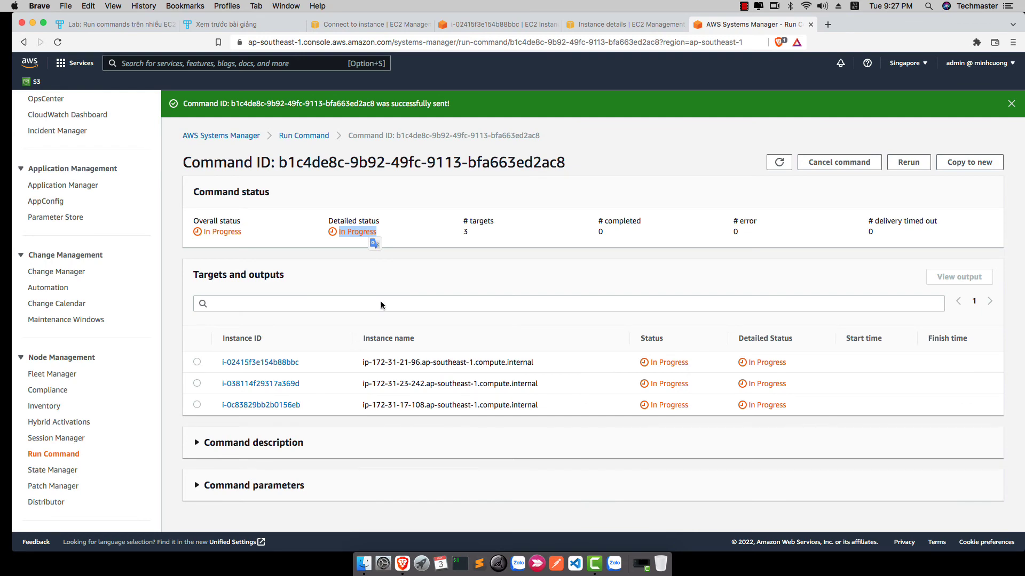
- Open the details of EC2 instance i-02415f3e154b88bbc from the instance list and copy its public IPv4 address
left_click(480, 24)
left_click(399, 25)
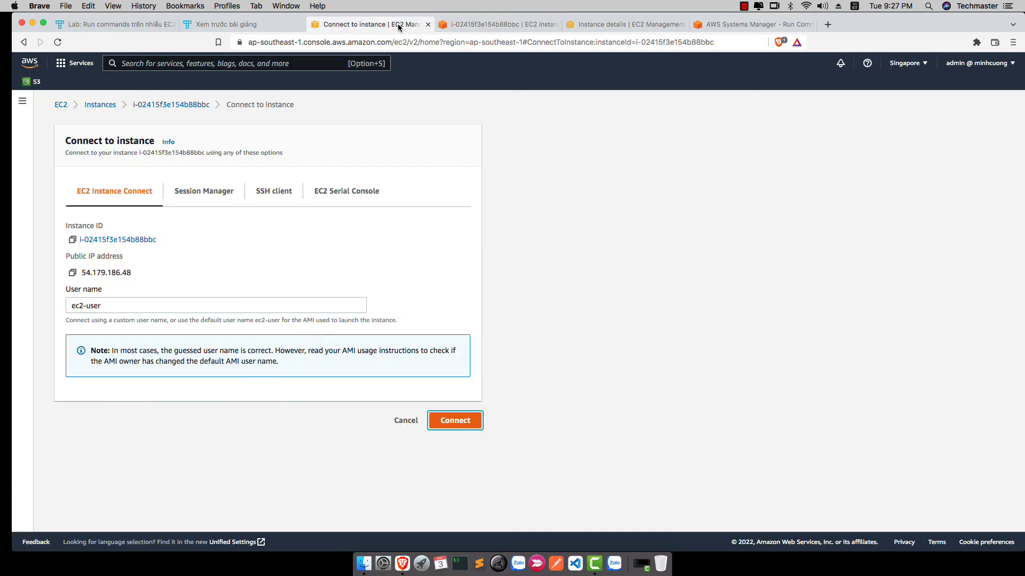
left_click(100, 105)
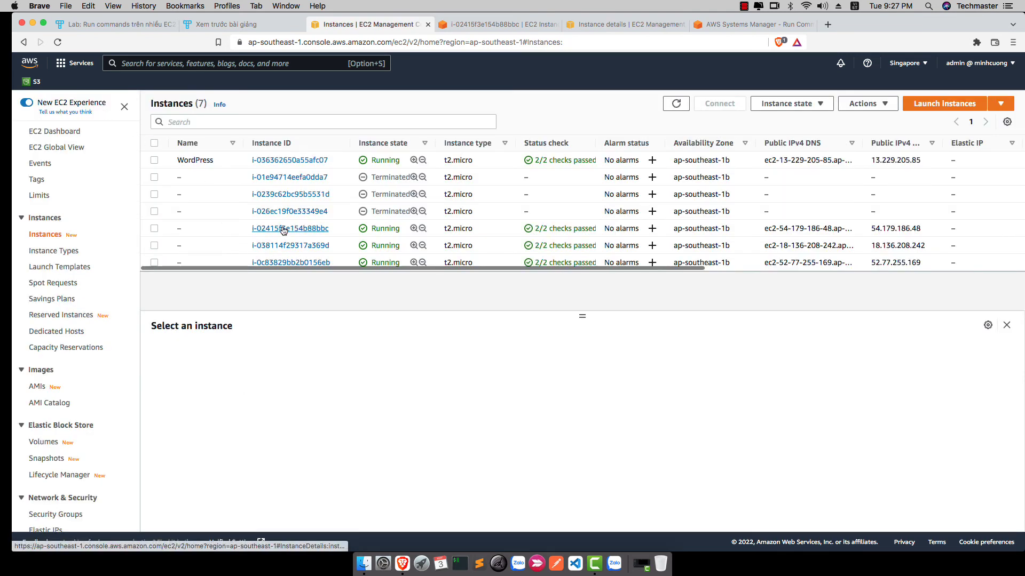
left_click(284, 230)
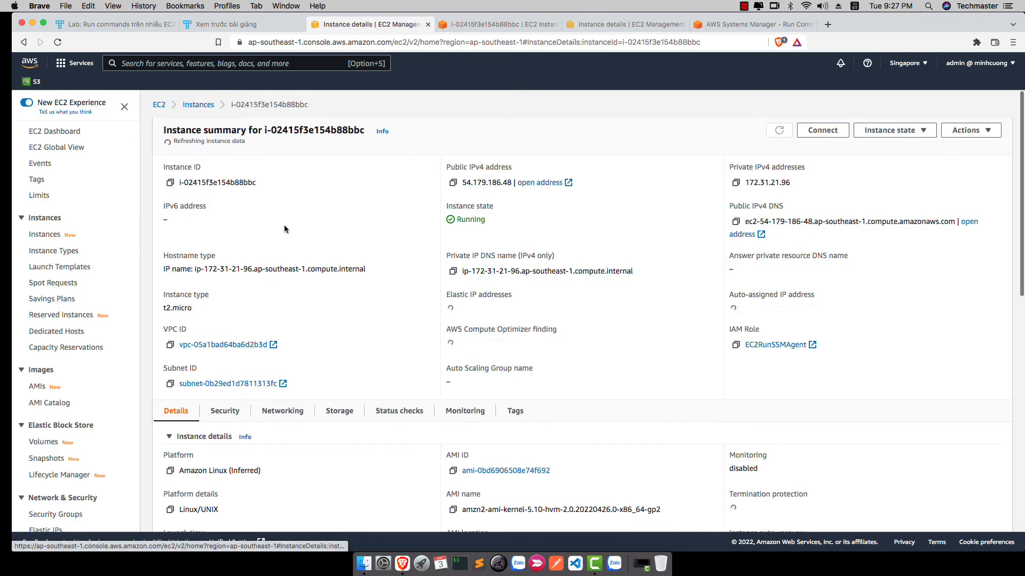
double_click(486, 179)
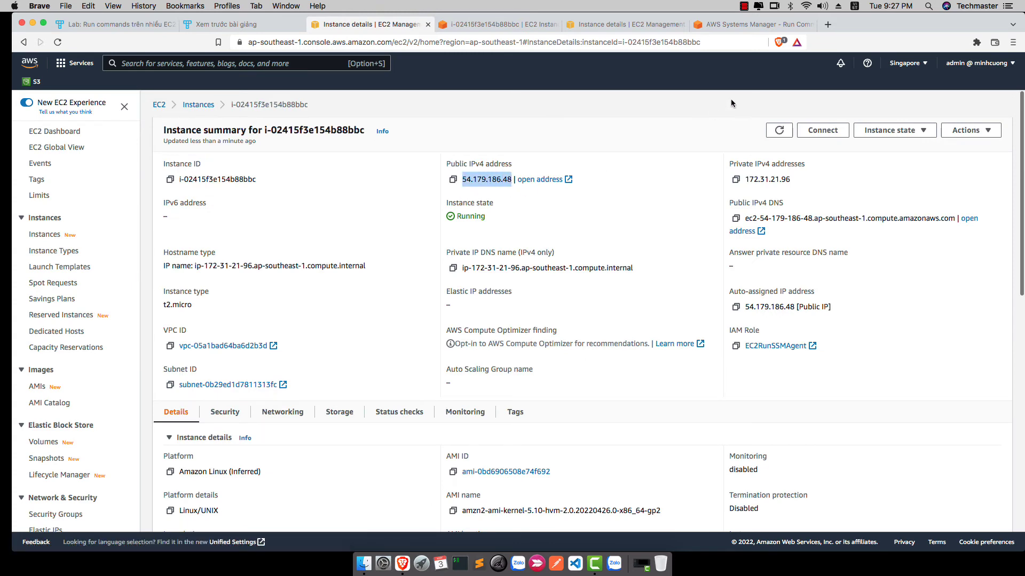
- Load 54.179.186.48 in a new browser tab and enlarge the web page text
left_click(827, 25)
key("super+v")
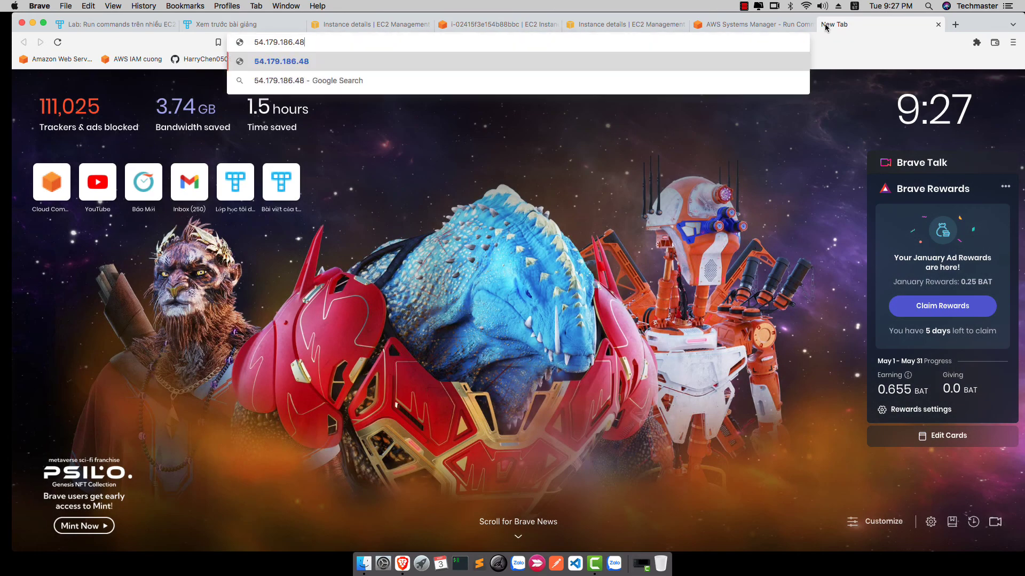
key("Return")
key("super+equal")
key("super+equal")
key("super+equal")
key("super+equal")
key("super+equal")
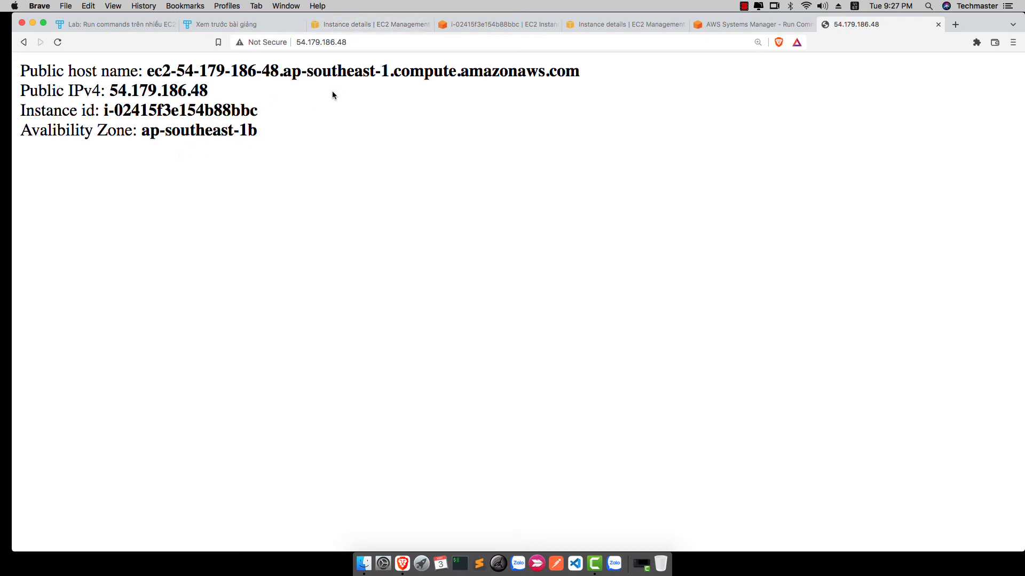
- Reopen the details of instance i-02415f3e154b88bbc and compare its public IPv4 address with the address of the loaded web page
left_click(353, 26)
left_click(26, 43)
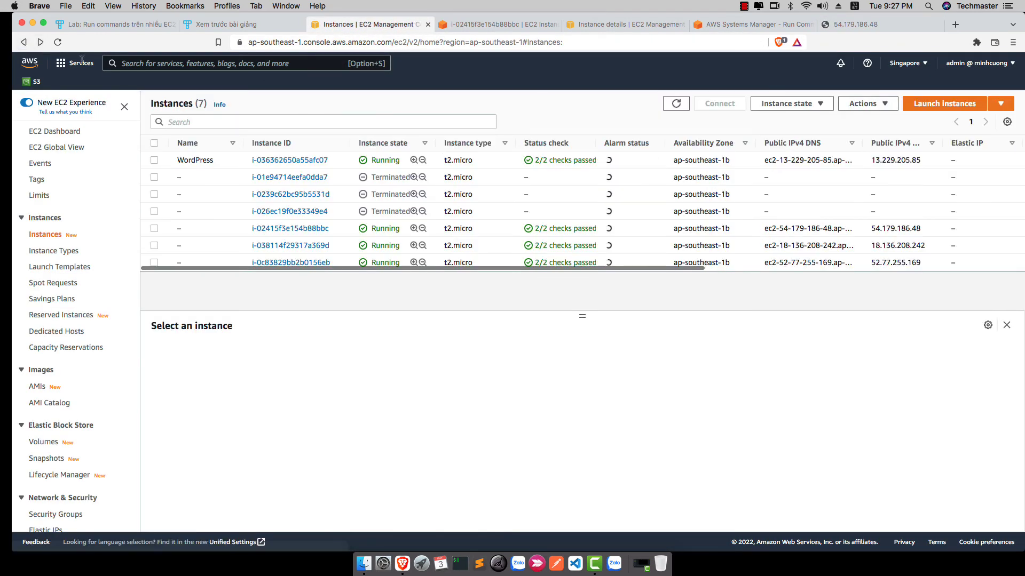
left_click(290, 229)
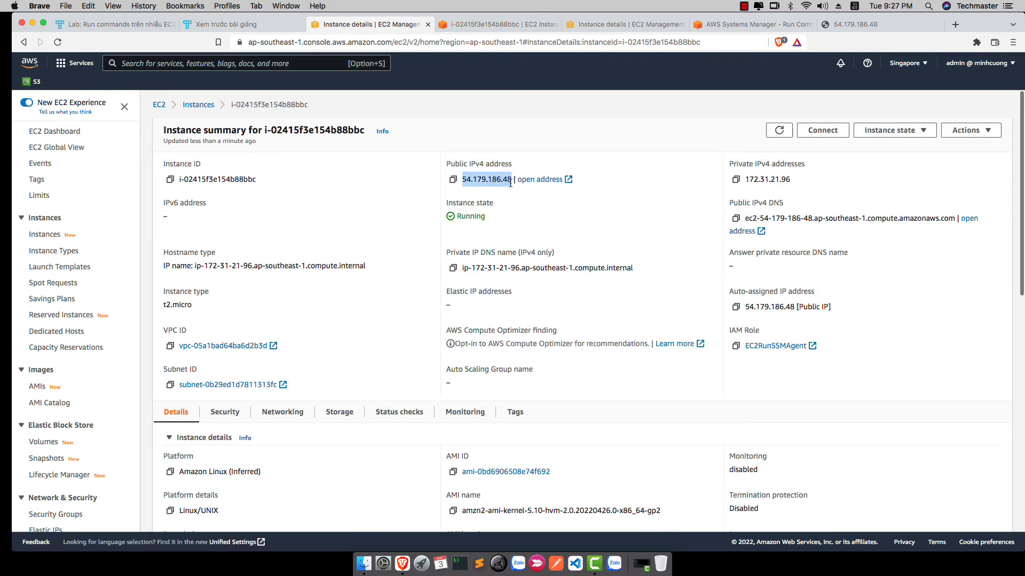
left_click(851, 25)
left_click(385, 42)
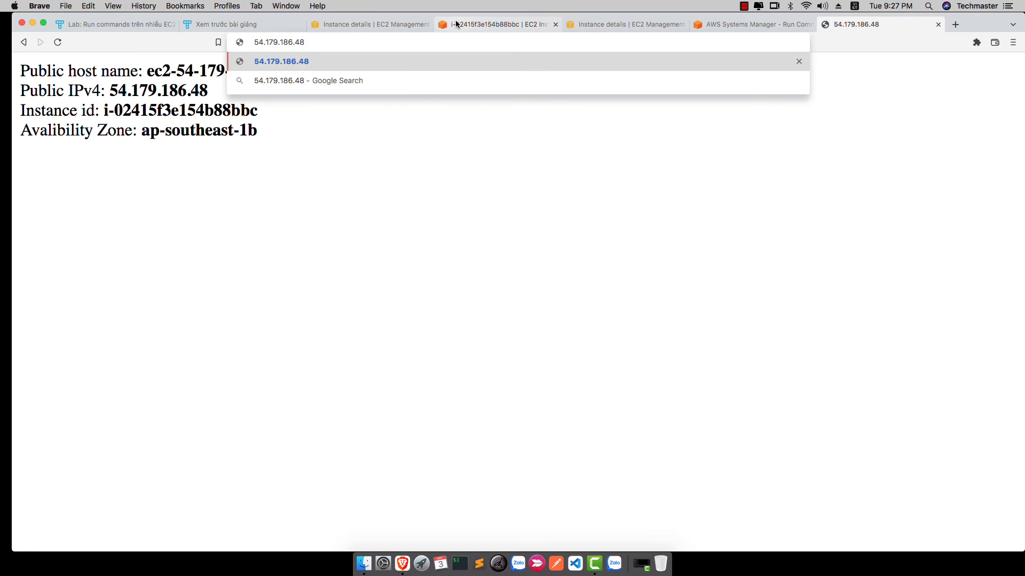
- Open the details of EC2 instance i-038114f29317a369d from the instance list and copy its public IPv4 address
left_click(329, 26)
left_click(24, 43)
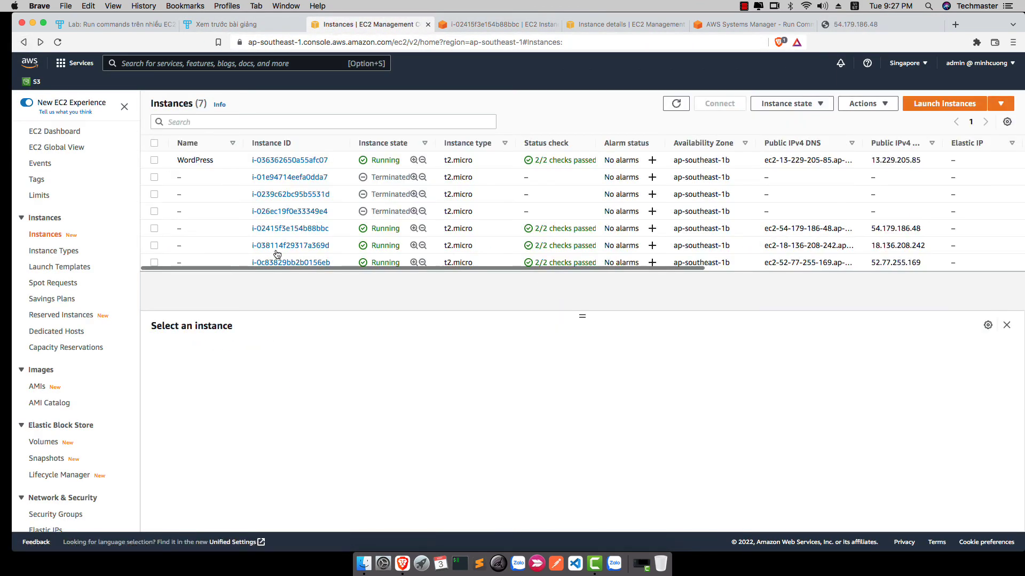
left_click(315, 253)
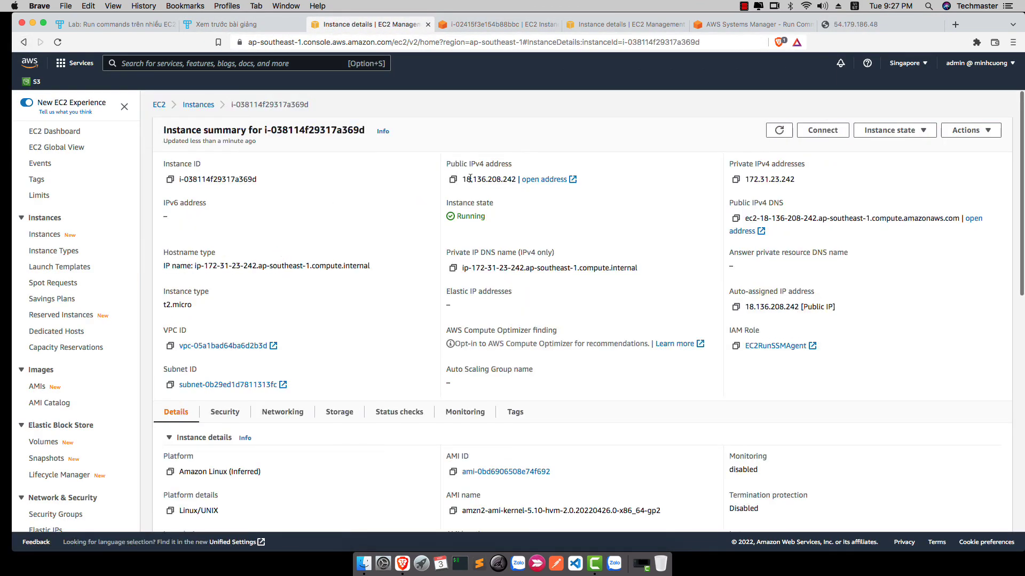
left_click_drag(462, 180, 517, 180)
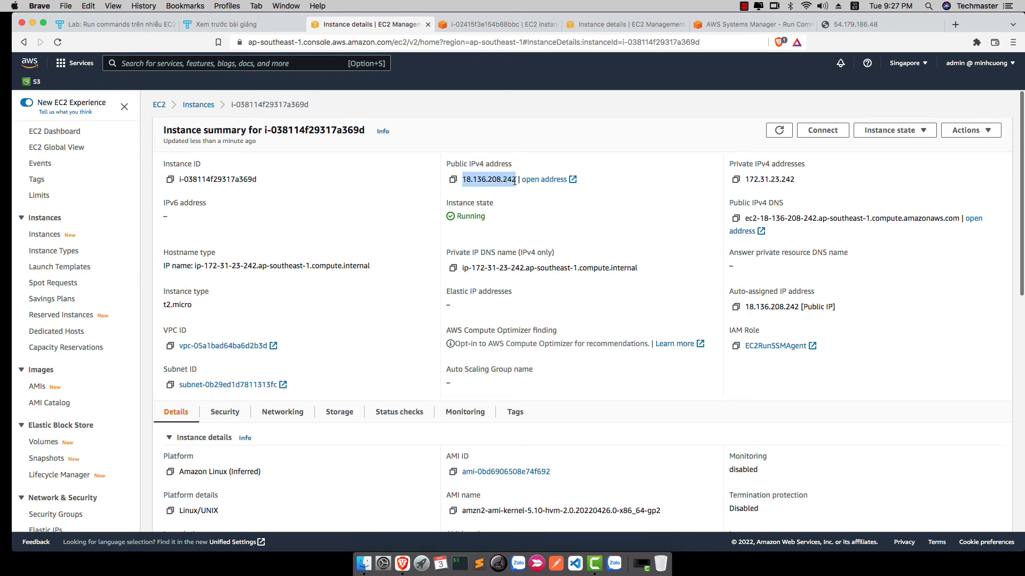
- Load 18.136.208.242 in place of 54.179.186.48 in the web page tab and enlarge the page text
left_click(828, 24)
key("super+l")
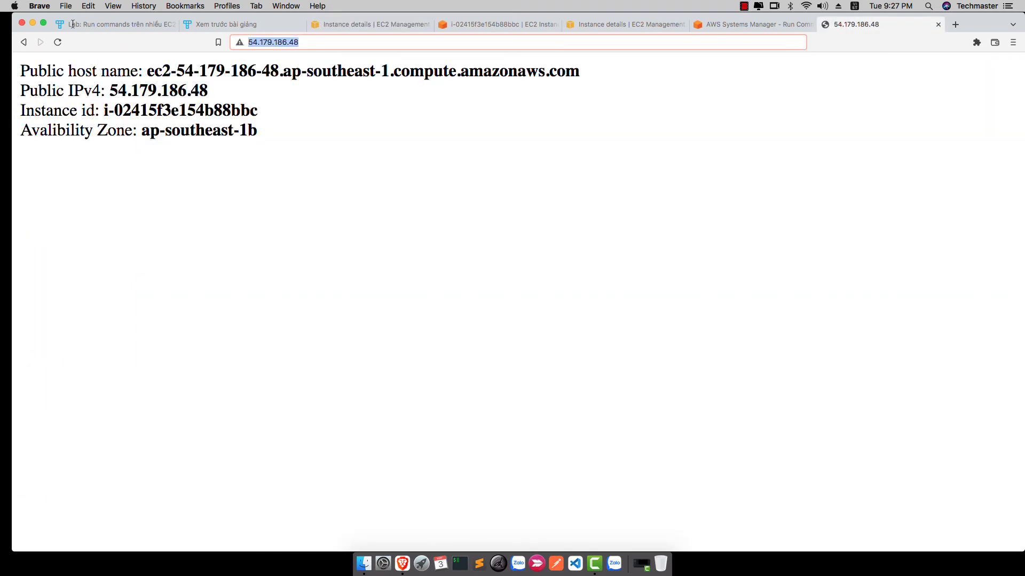
key("super+v")
key("Return")
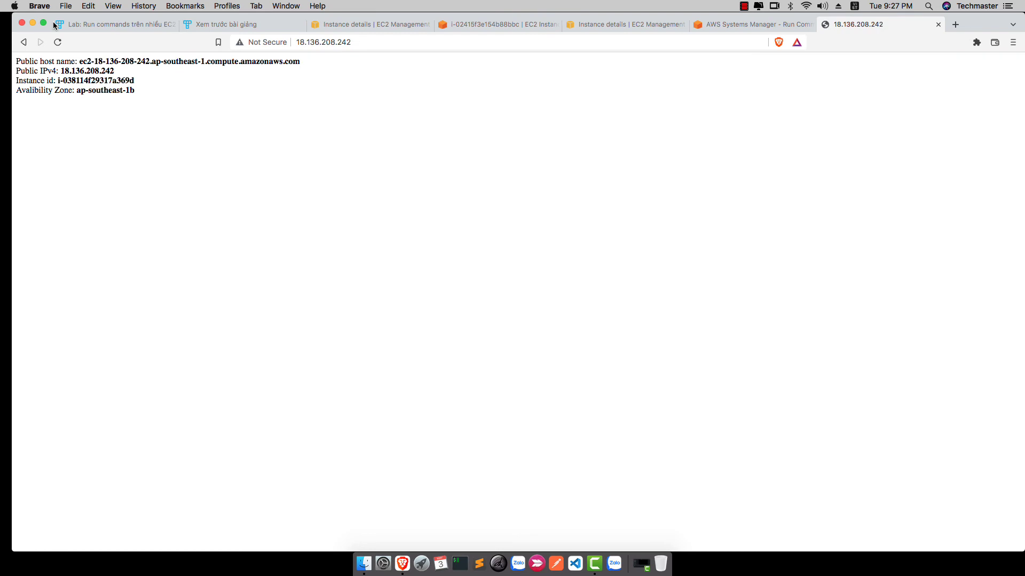
key("super+equal")
key("super+equal")
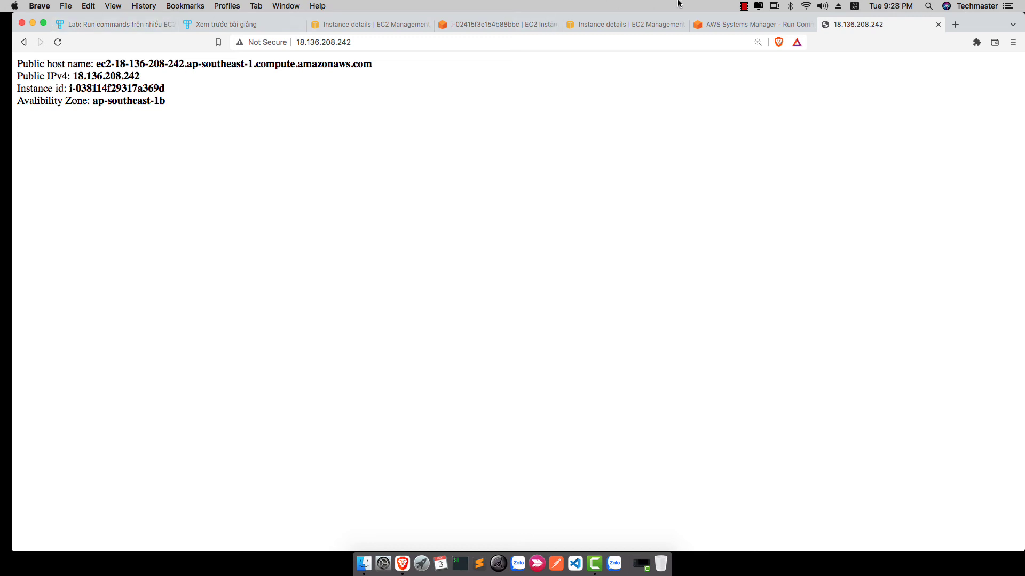
- Cancel the in-progress Python server command in Systems Manager and refresh its status
left_click(723, 25)
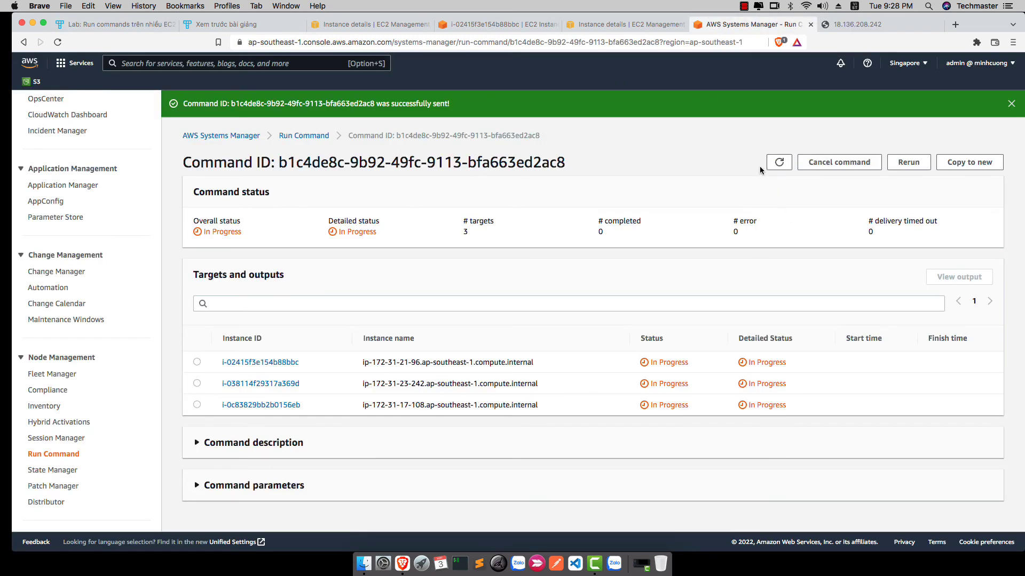
left_click(831, 164)
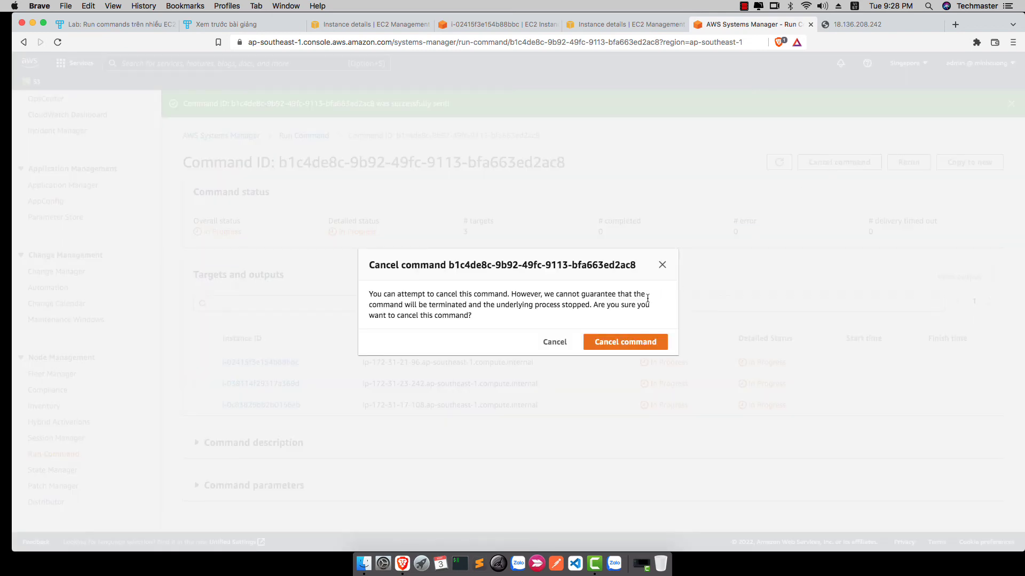
left_click(622, 342)
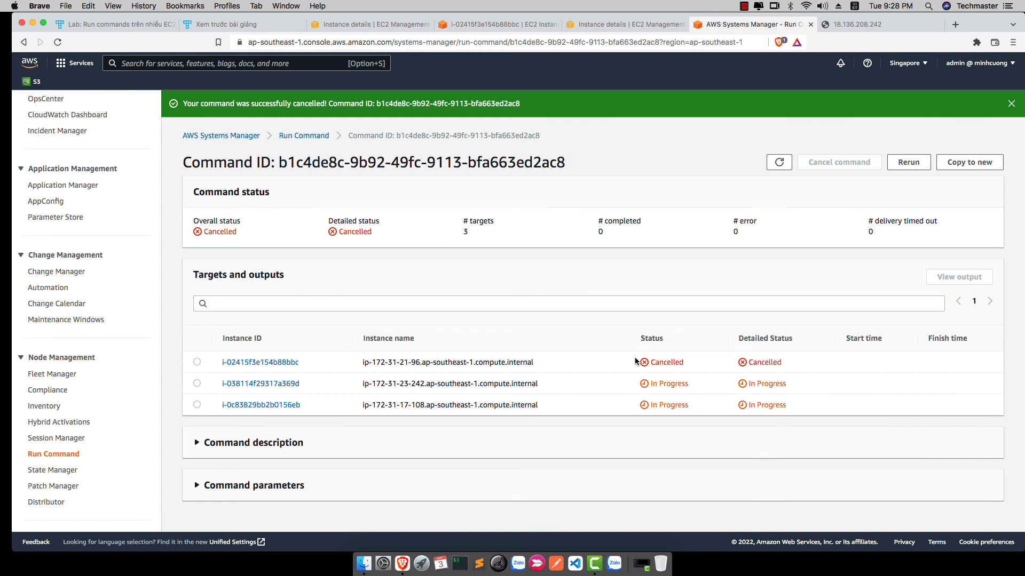
left_click(779, 162)
- Reload the 18.136.208.242 page to check the server, glance at the lab page, and return to the Run Command list
left_click(860, 25)
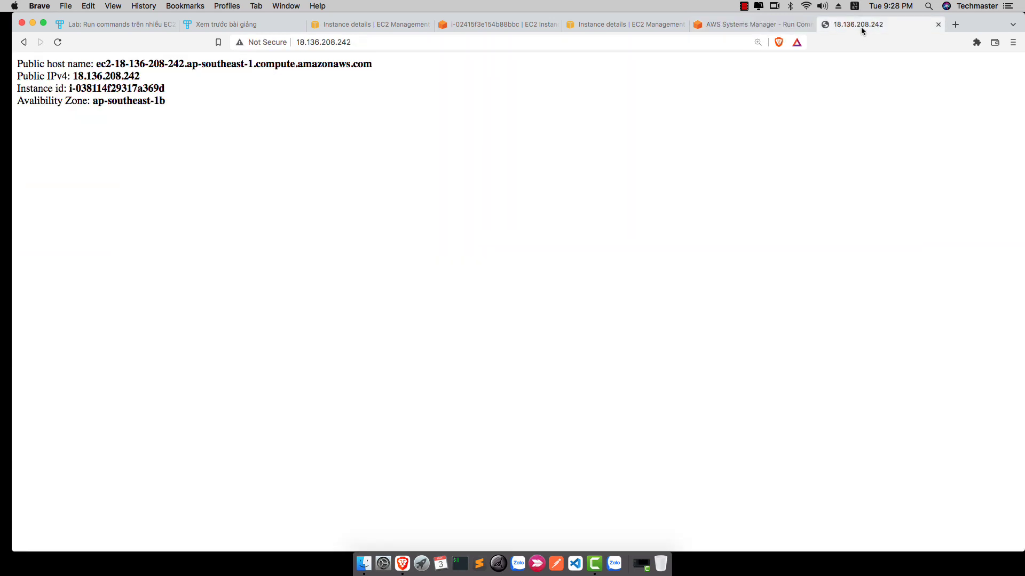
left_click(57, 43)
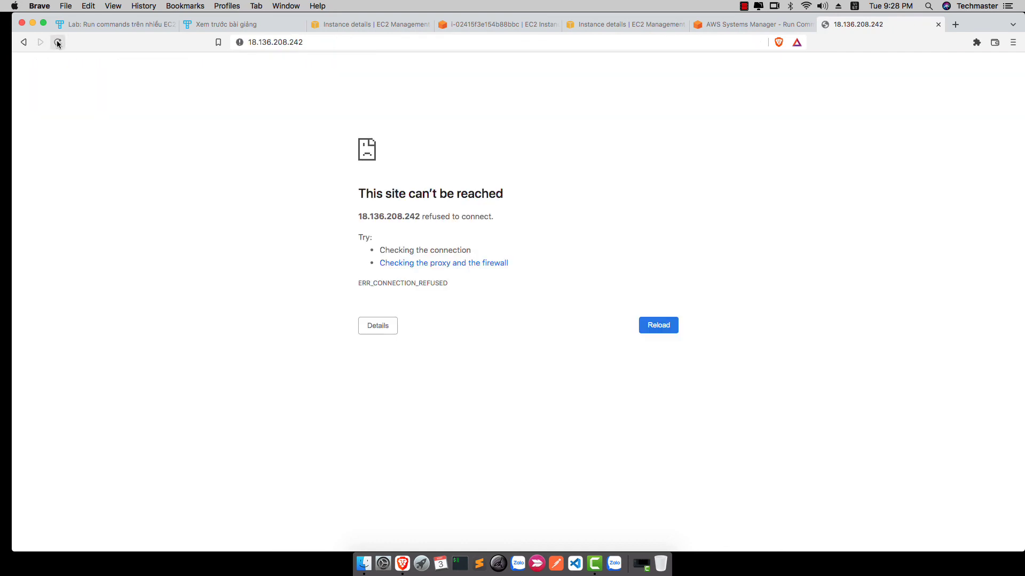
left_click(58, 42)
left_click(245, 25)
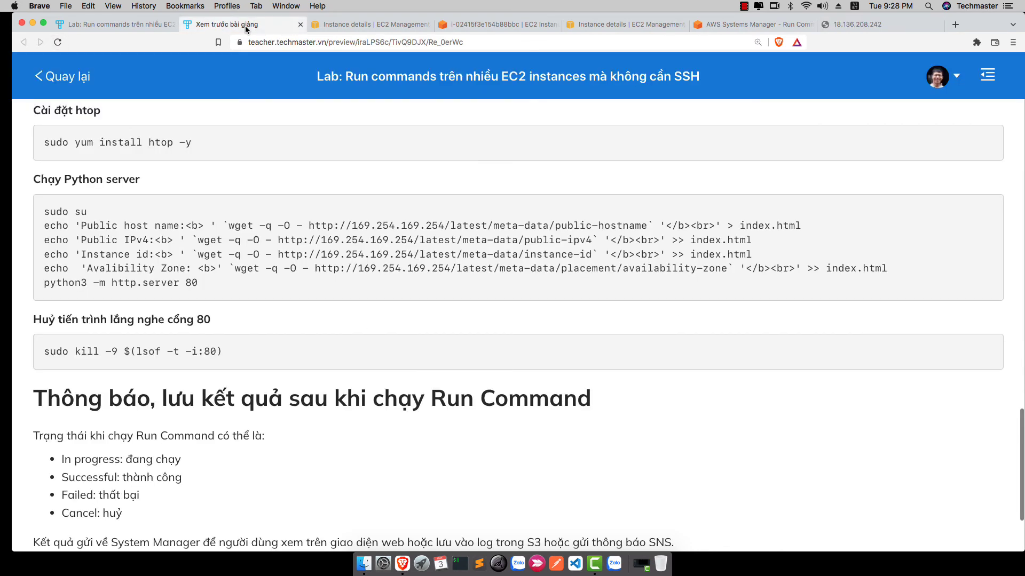
left_click(715, 28)
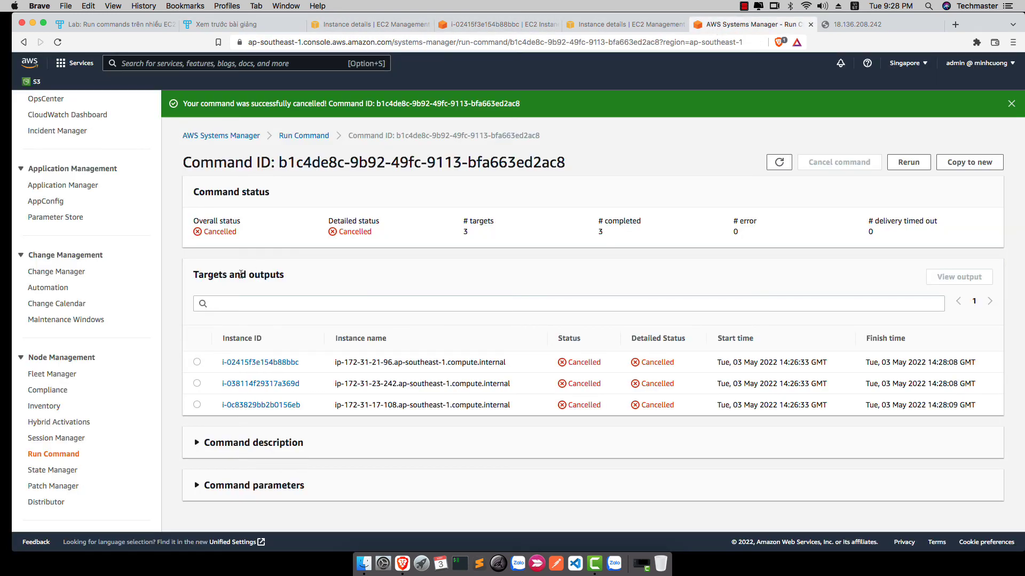
left_click(297, 136)
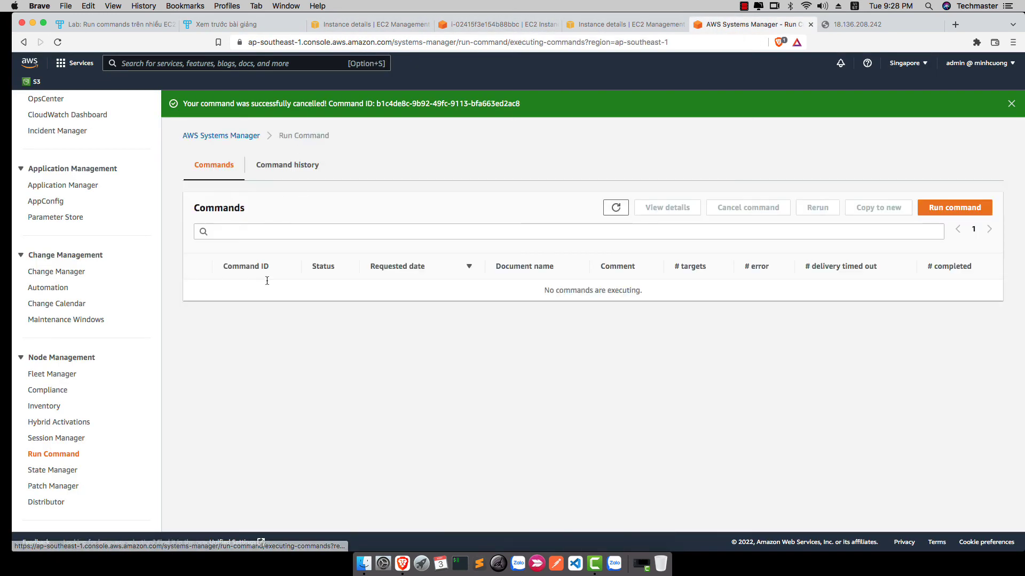
left_click(263, 231)
type("s")
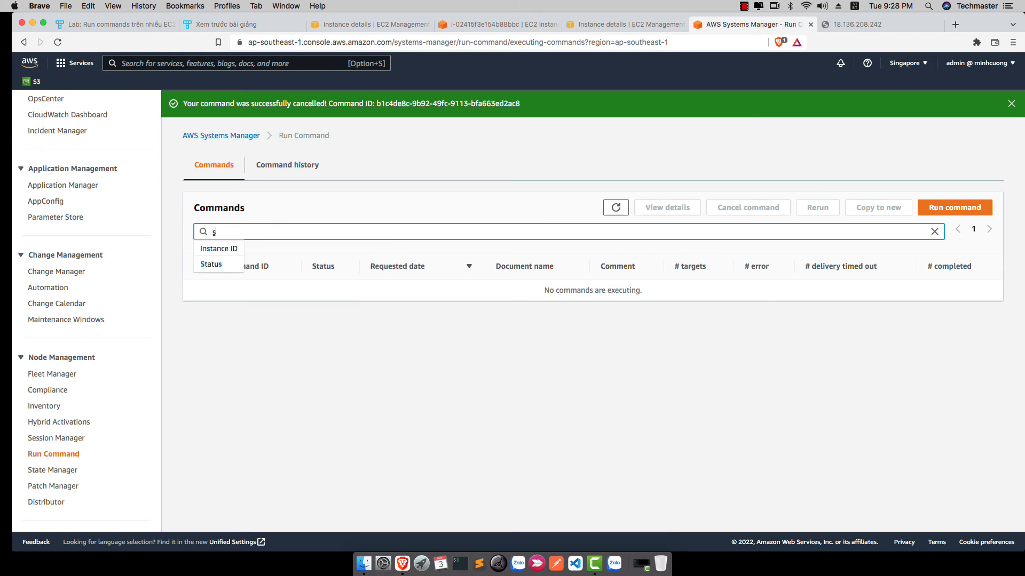
type("hell")
key("Return")
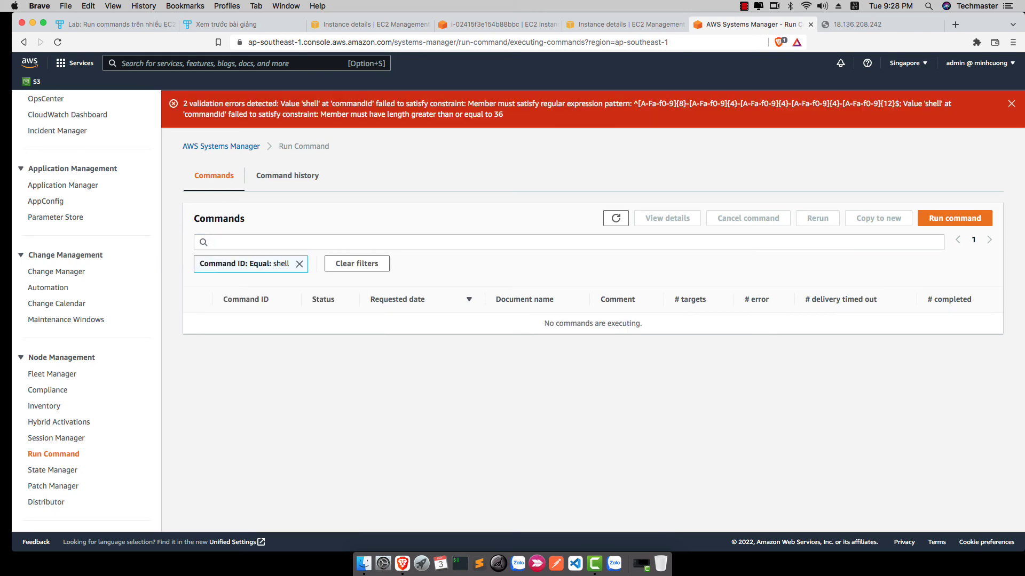
left_click(355, 264)
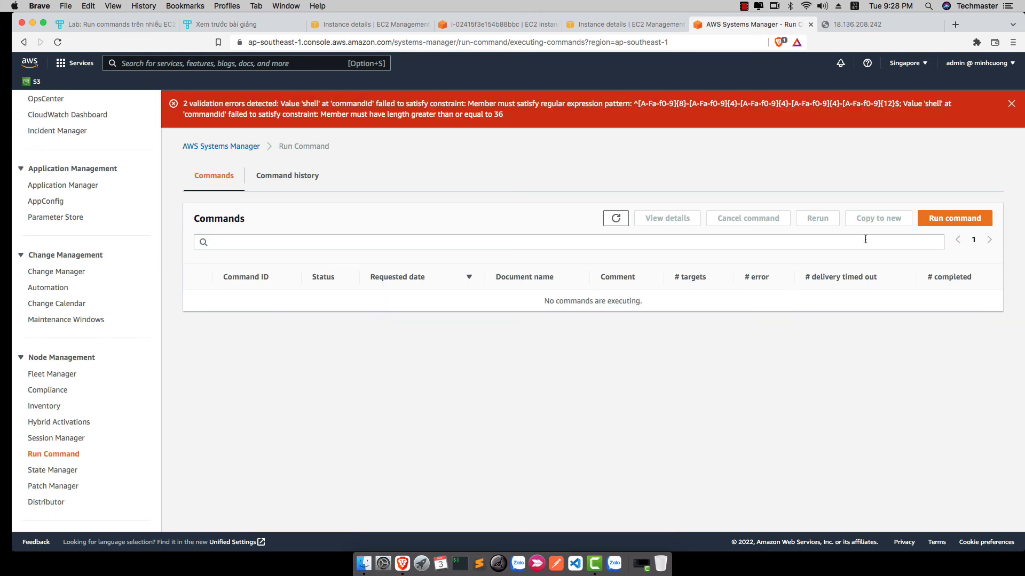
- Start a new command, search the command documents for "shell" and select AWS-RunShellScript
left_click(949, 224)
left_click(267, 275)
type("s")
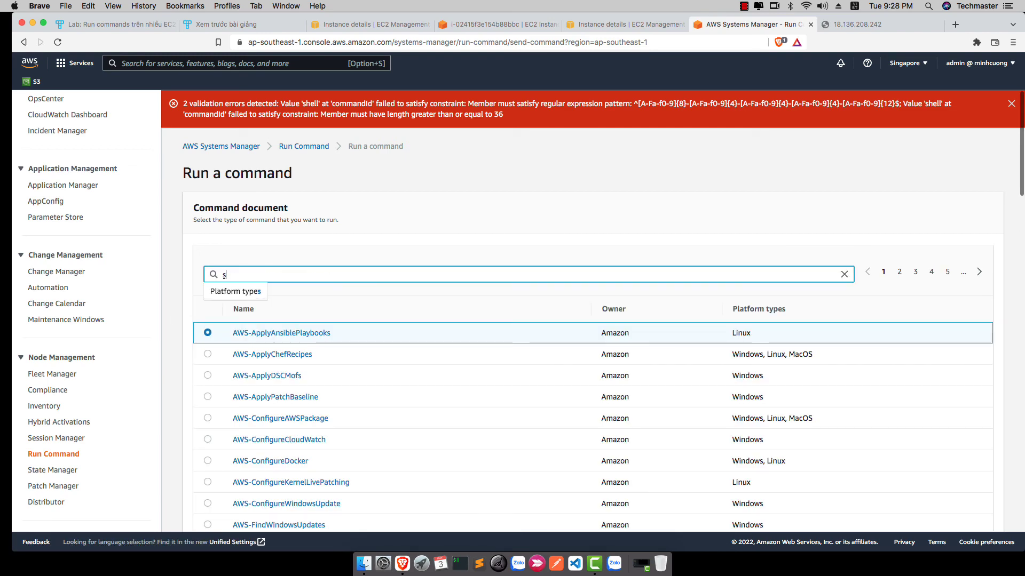
type("hell")
key("Return")
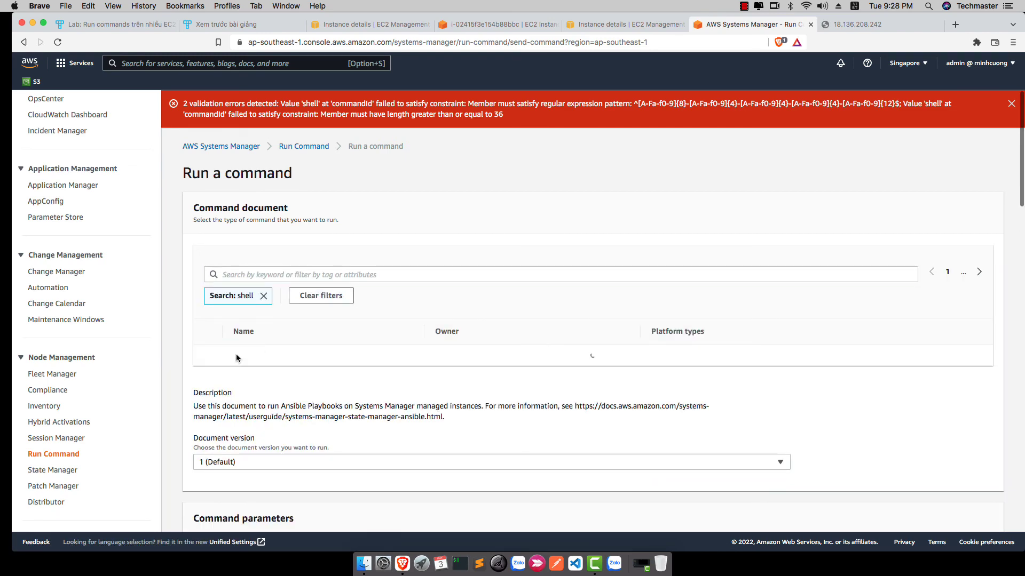
left_click(329, 397)
- Copy the full Python server script from the lab page and paste it as the commands of the new run
scroll(390, 405, "down", 3)
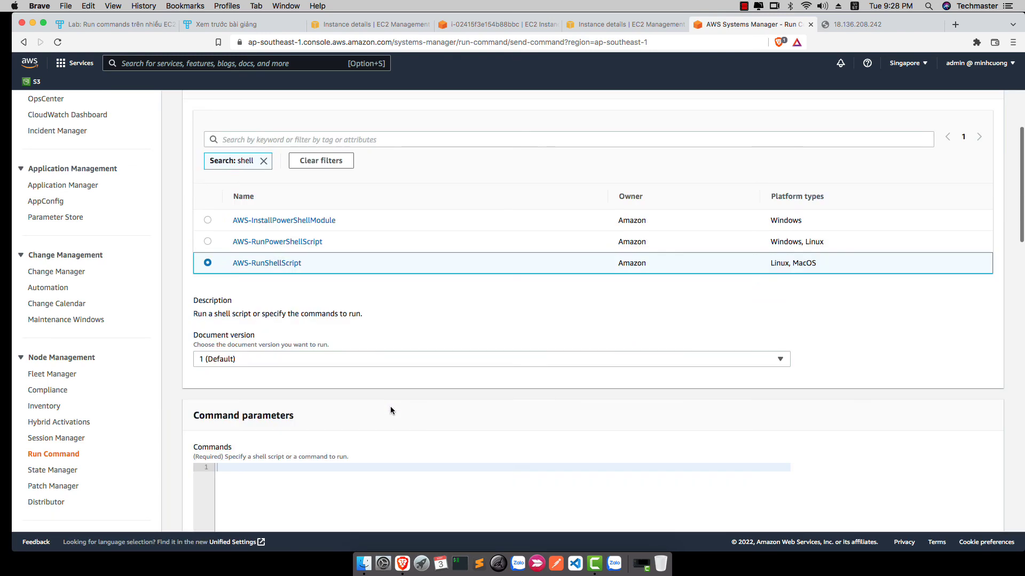
scroll(390, 410, "down", 3)
left_click(253, 26)
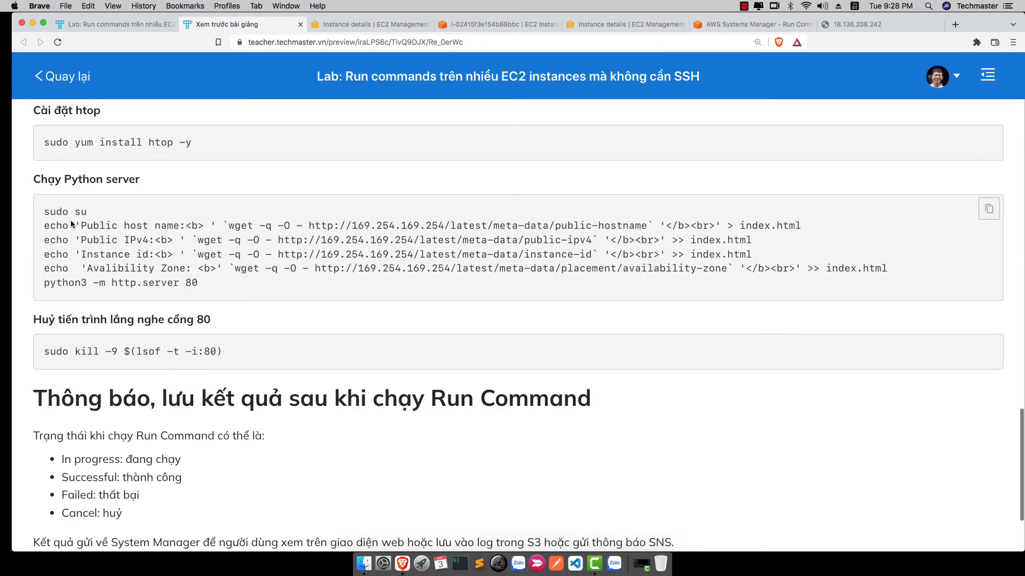
left_click_drag(46, 211, 224, 284)
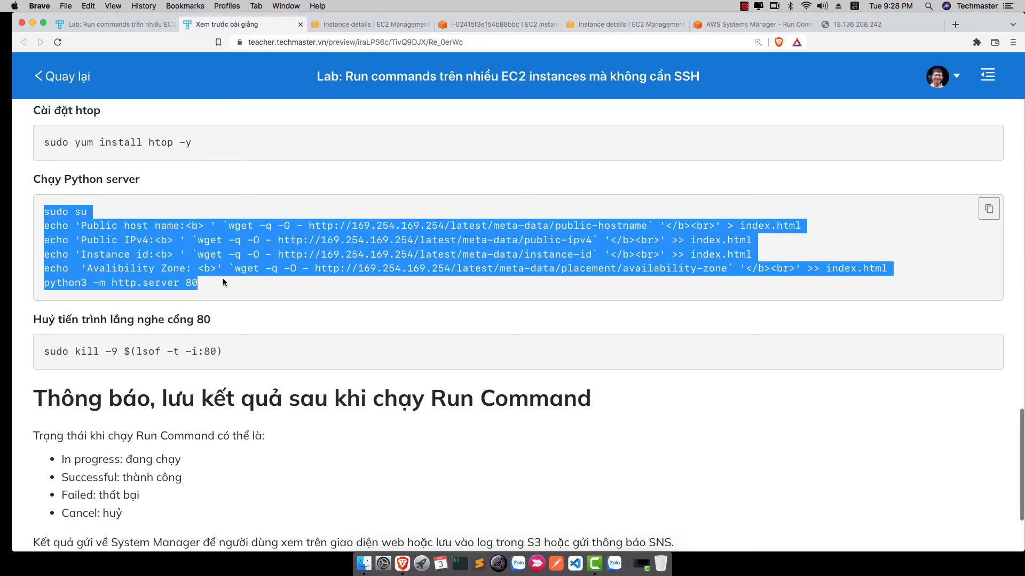
left_click(749, 25)
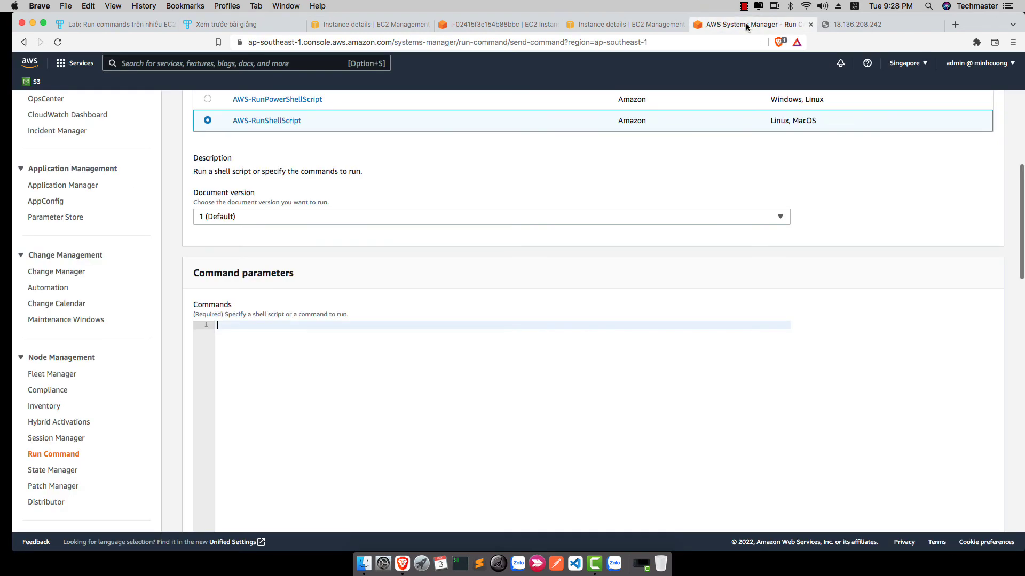
left_click(262, 341)
key("super+v")
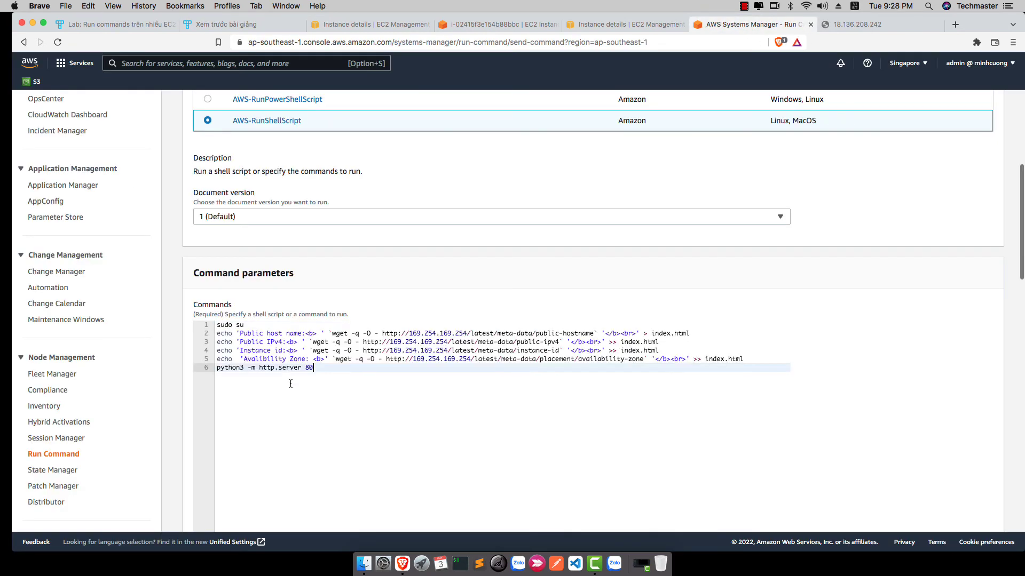
- Set the targets to manually chosen instances and select all three listed EC2 instances
scroll(300, 411, "down", 10)
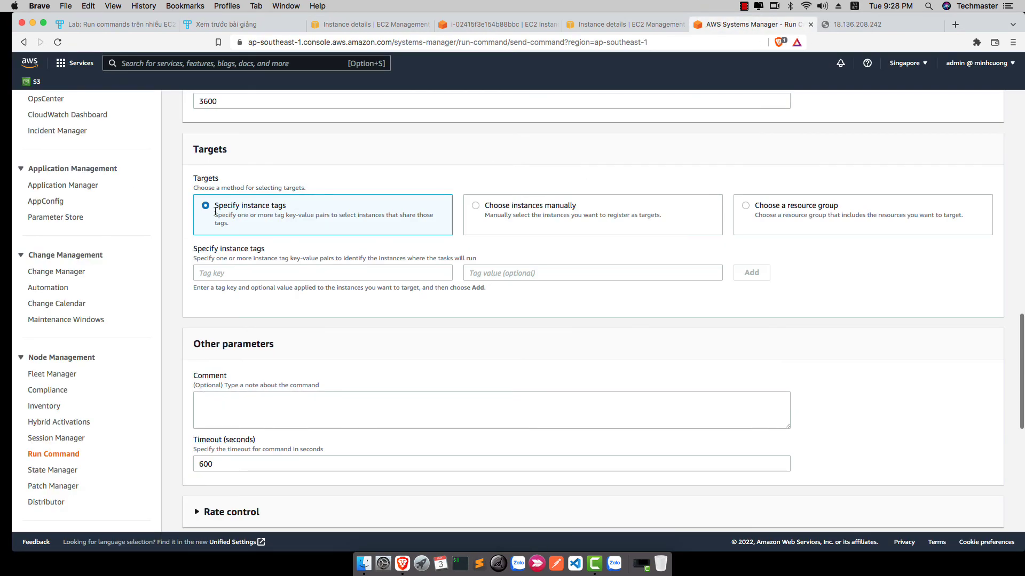
left_click(473, 207)
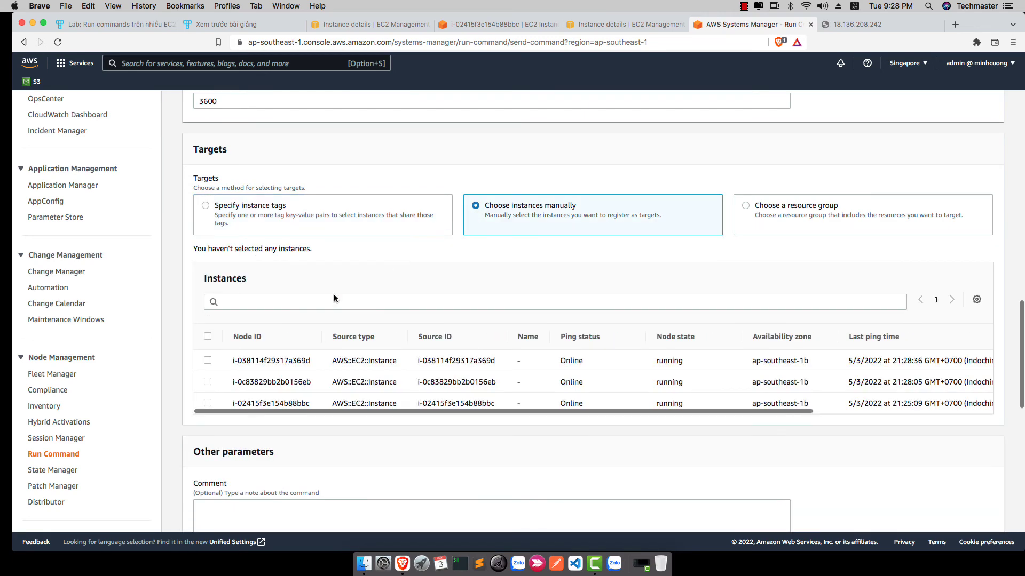
left_click(210, 339)
- Disable writing the command output to an S3 bucket and run the command
scroll(212, 320, "down", 10)
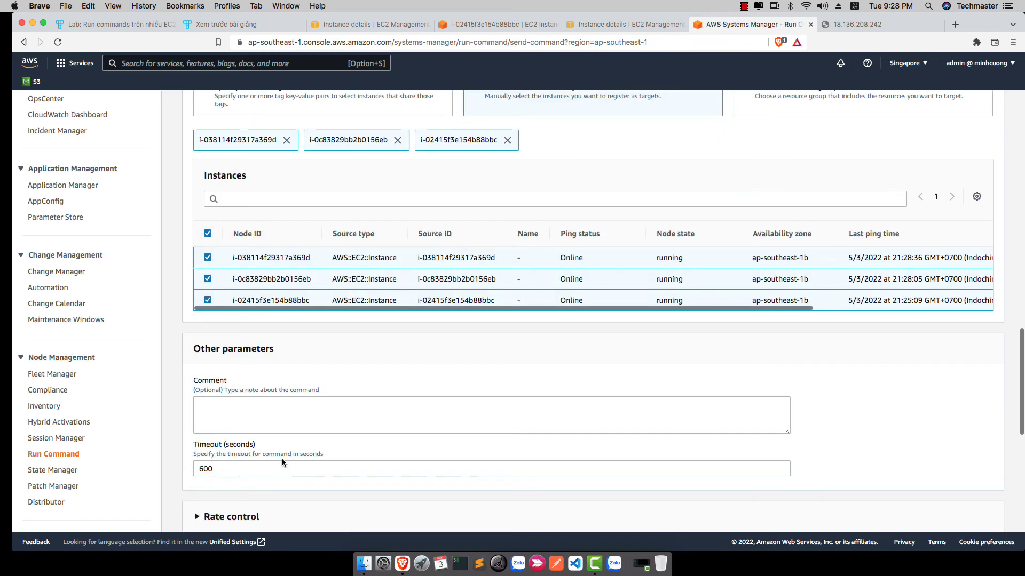
left_click(197, 223)
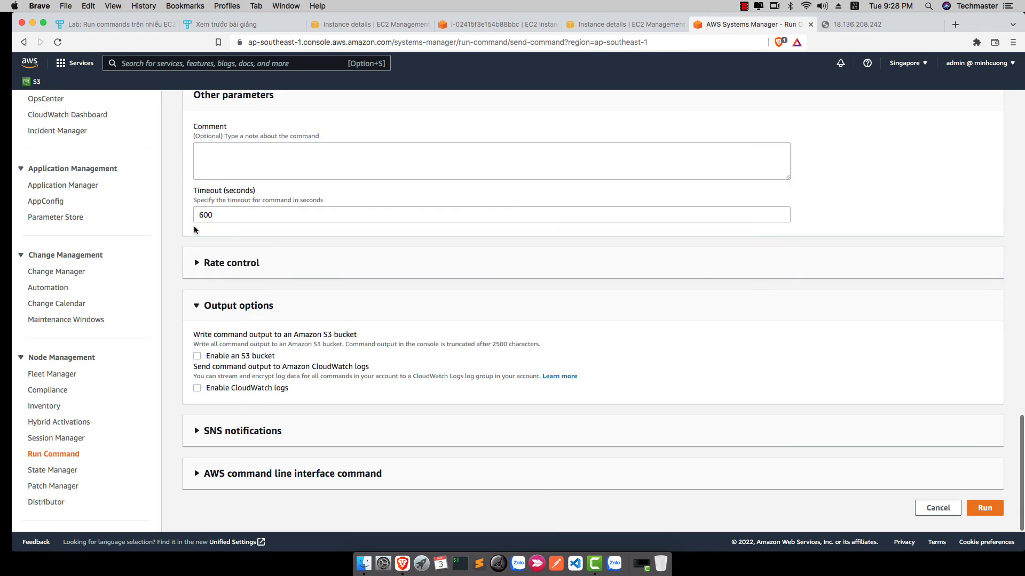
left_click(984, 509)
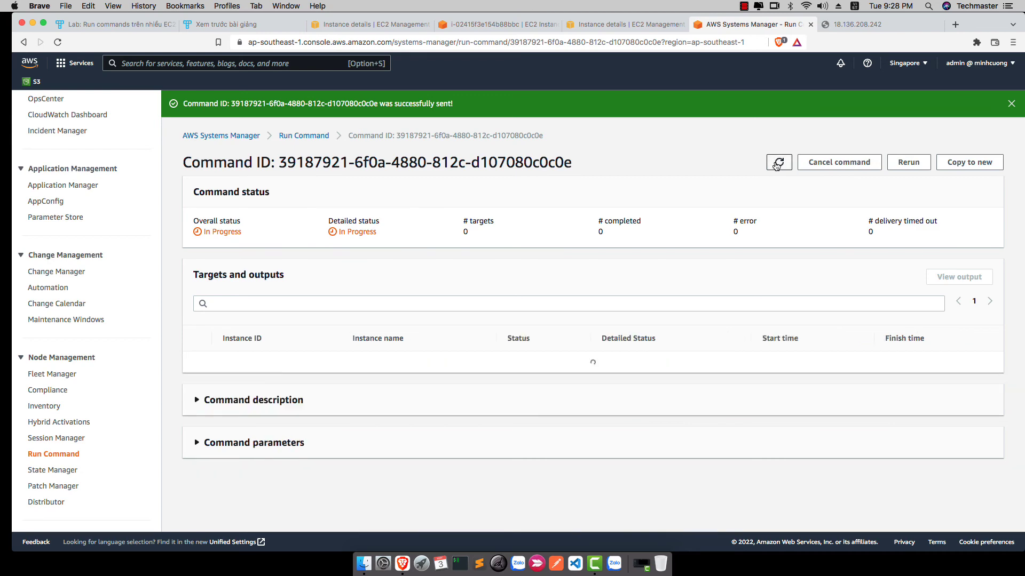
- Reload the 18.136.208.242 page and highlight its host name, IPv4, instance ID and zone lines
left_click(854, 24)
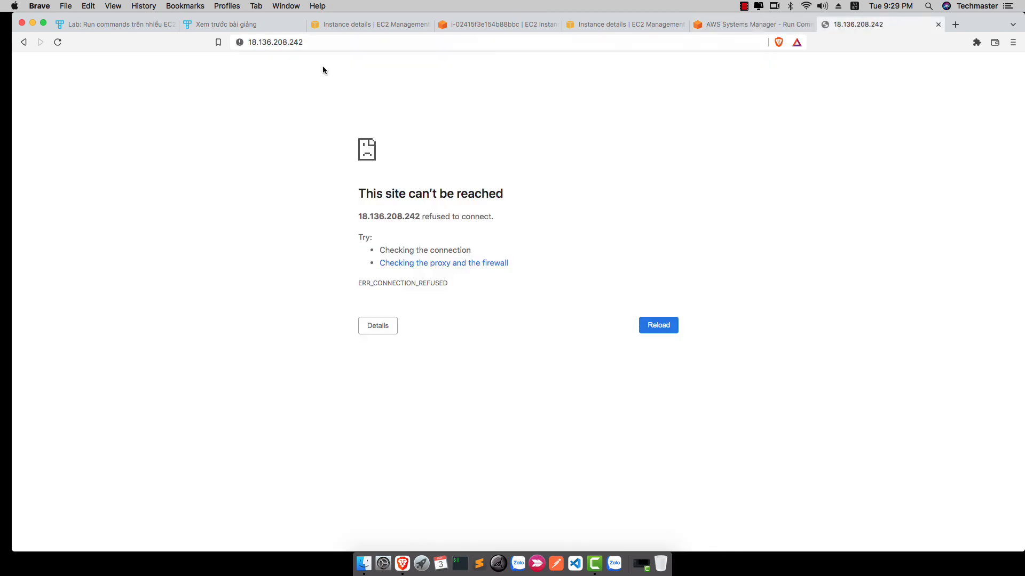
left_click(57, 42)
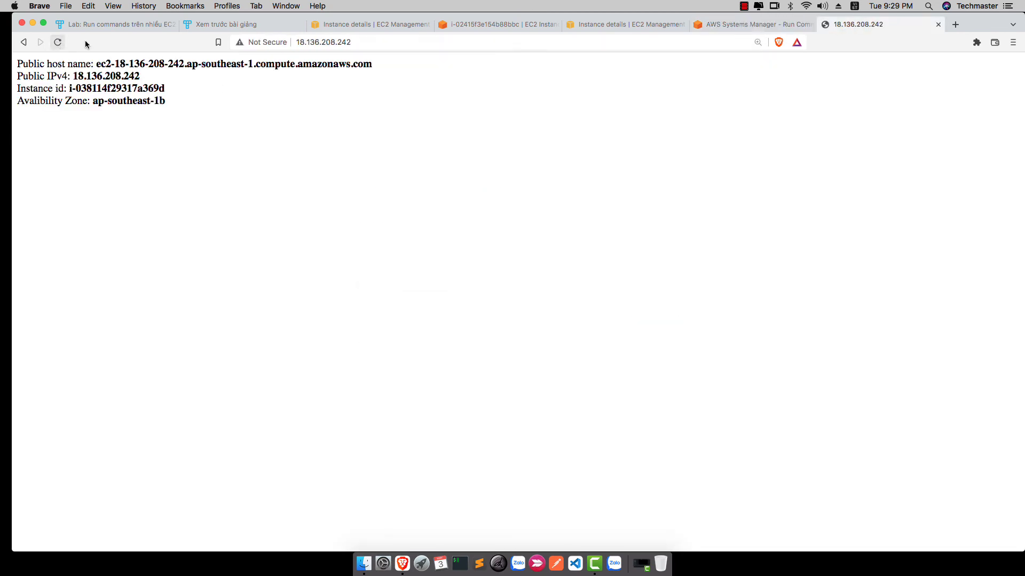
left_click(725, 25)
left_click(886, 24)
left_click_drag(180, 105, 8, 66)
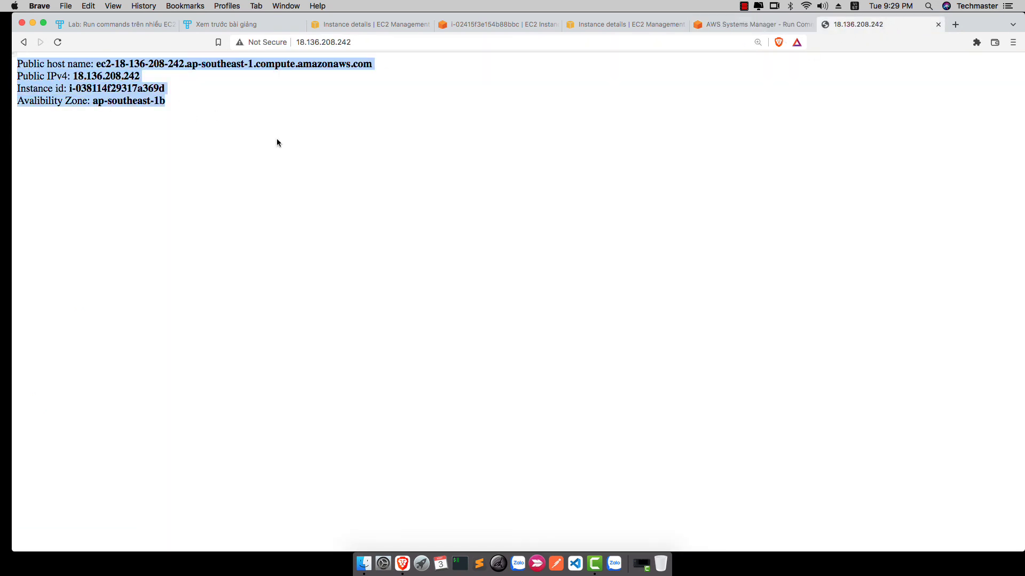
- Start a new Run Command, filter the command documents by "shell" and select AWS-RunShellScript
left_click(758, 26)
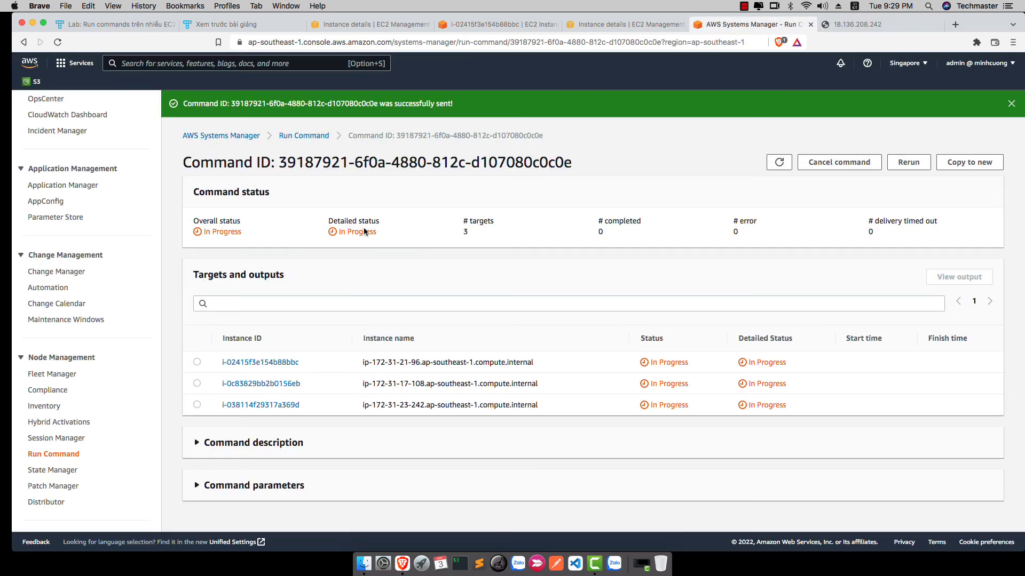
left_click(295, 135)
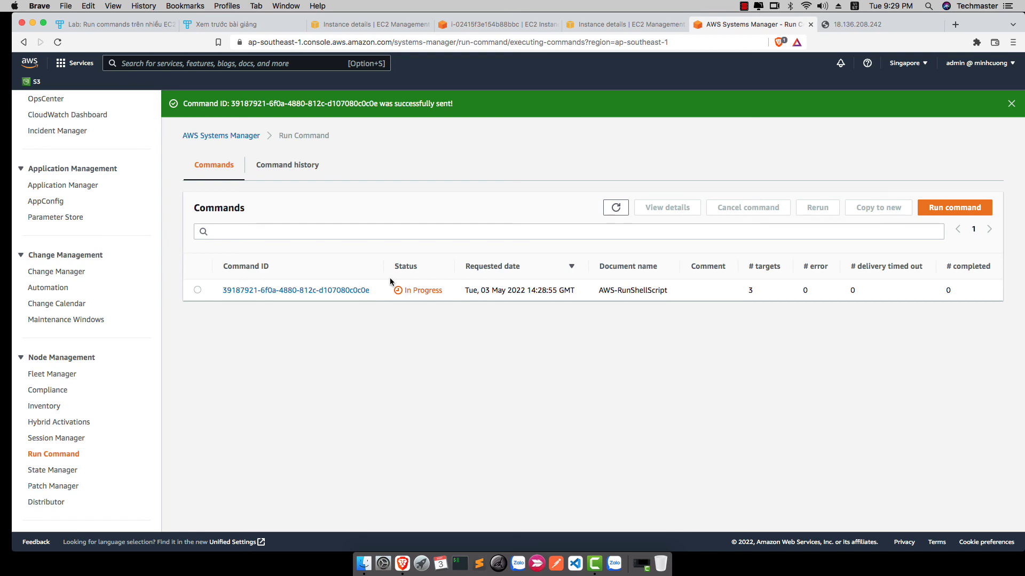
left_click(943, 208)
left_click(250, 264)
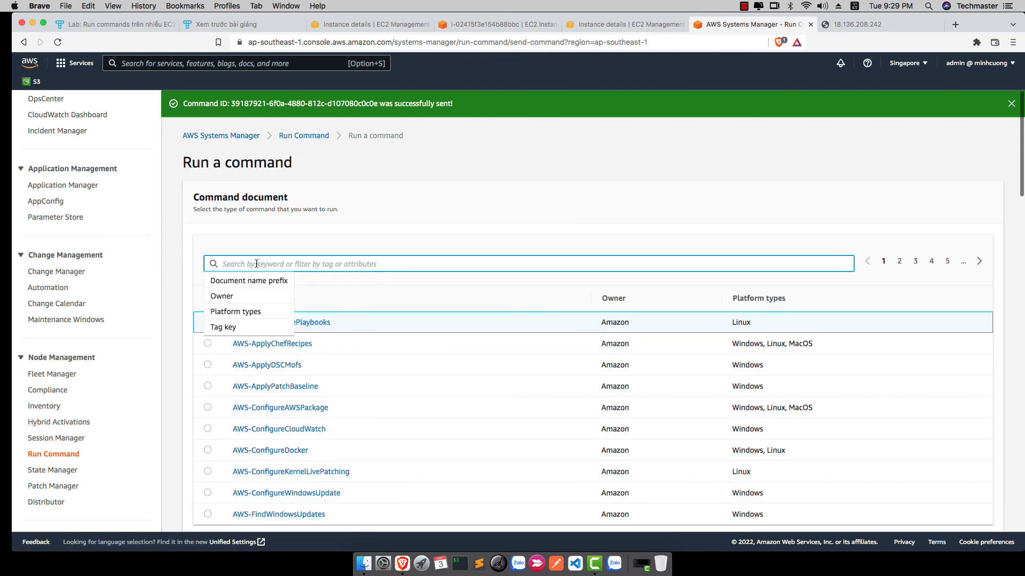
type("shell")
key("Return")
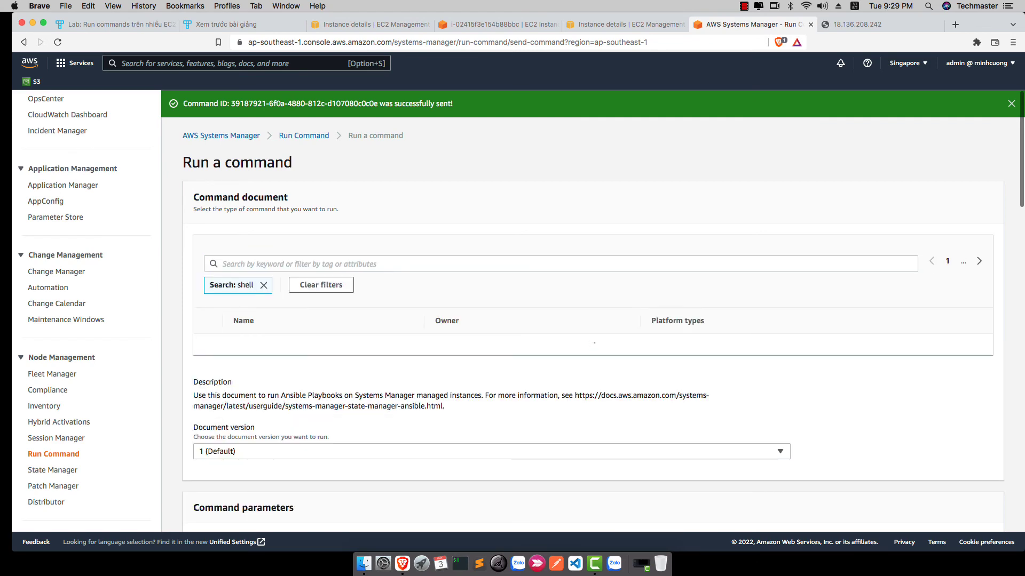
left_click(206, 380)
scroll(374, 376, "down", 1)
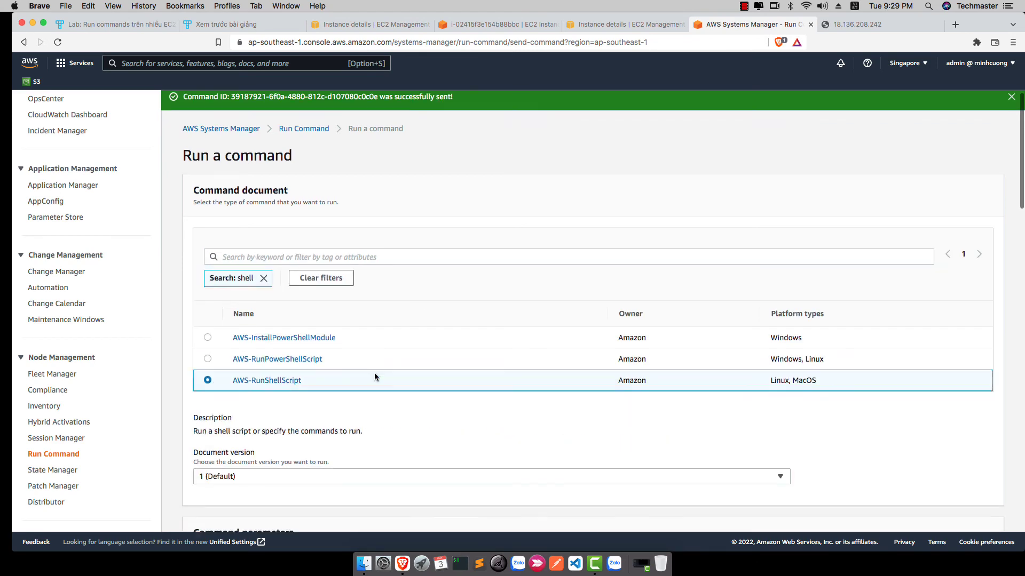
- Copy sudo kill -9 $(lsof -t -i:80) from the lab page and paste it as the commands of the new run
scroll(375, 377, "down", 5)
left_click(203, 25)
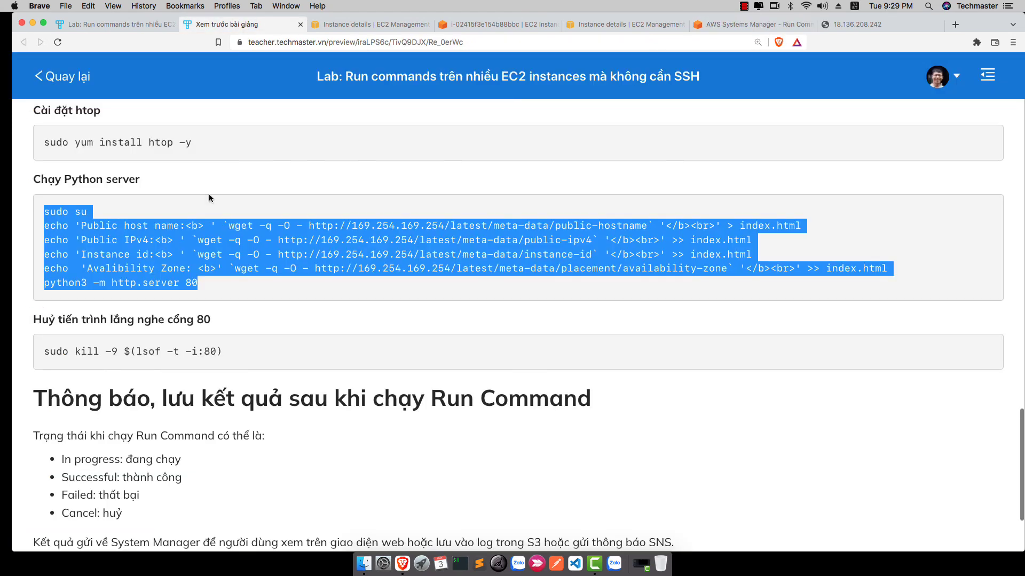
scroll(210, 198, "down", 1)
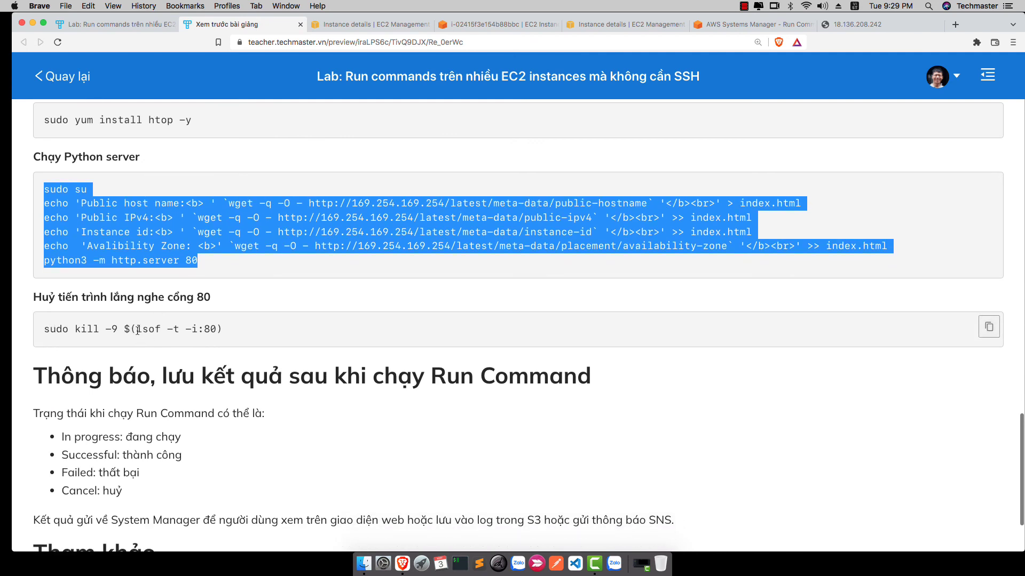
left_click_drag(138, 331, 215, 330)
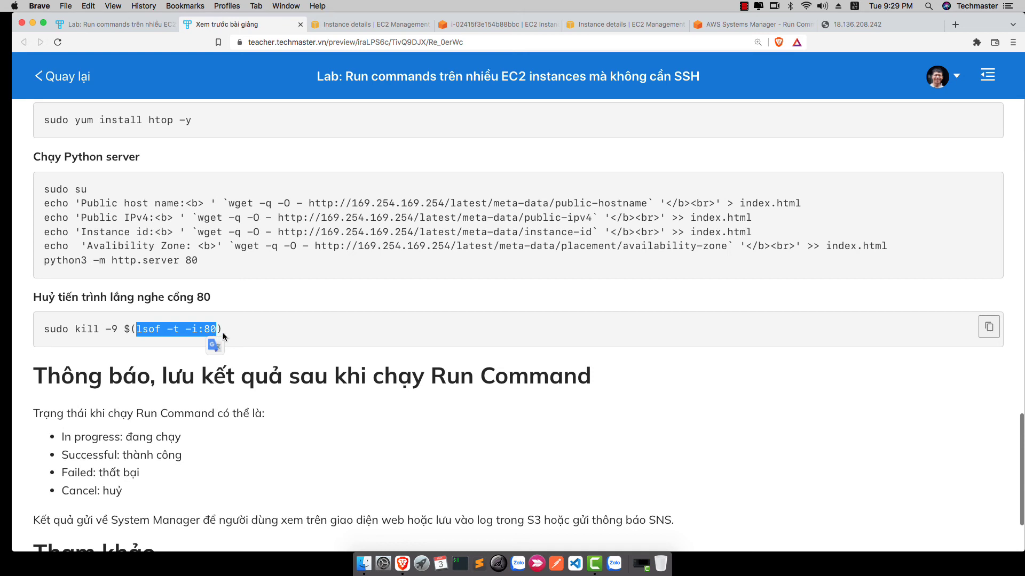
left_click_drag(223, 333, 43, 331)
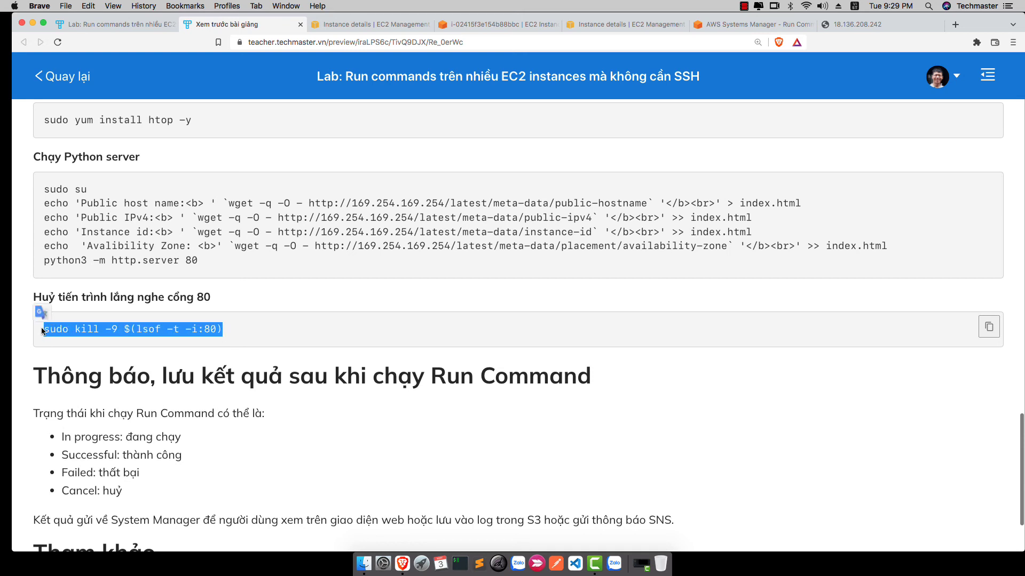
left_click_drag(39, 268, 200, 262)
left_click(223, 326)
left_click_drag(224, 326, 39, 327)
key("super+c")
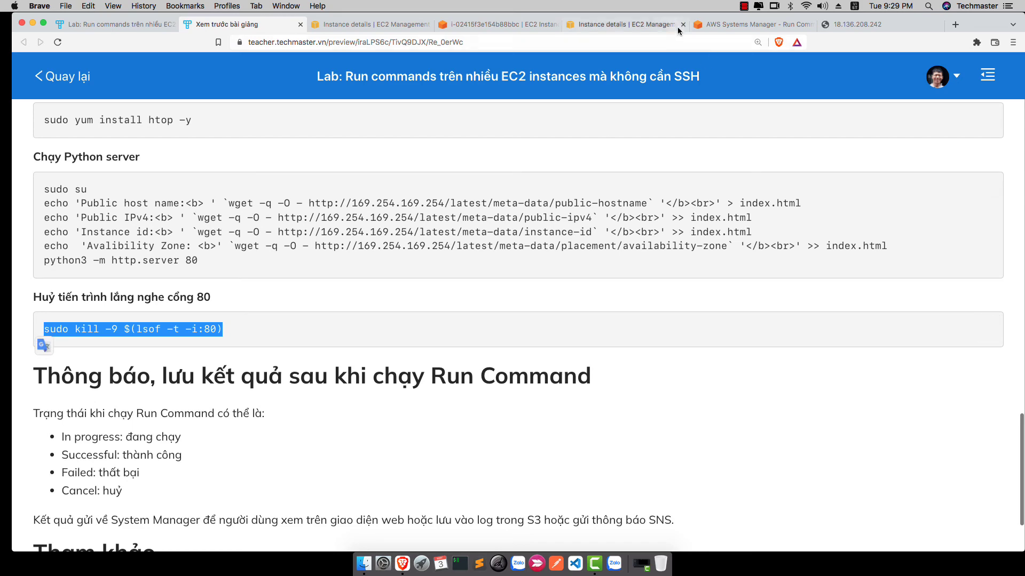
left_click(715, 24)
left_click(286, 347)
key("super+v")
- Set the targets to manually chosen instances and select all three EC2 instances for the kill command
scroll(297, 344, "down", 10)
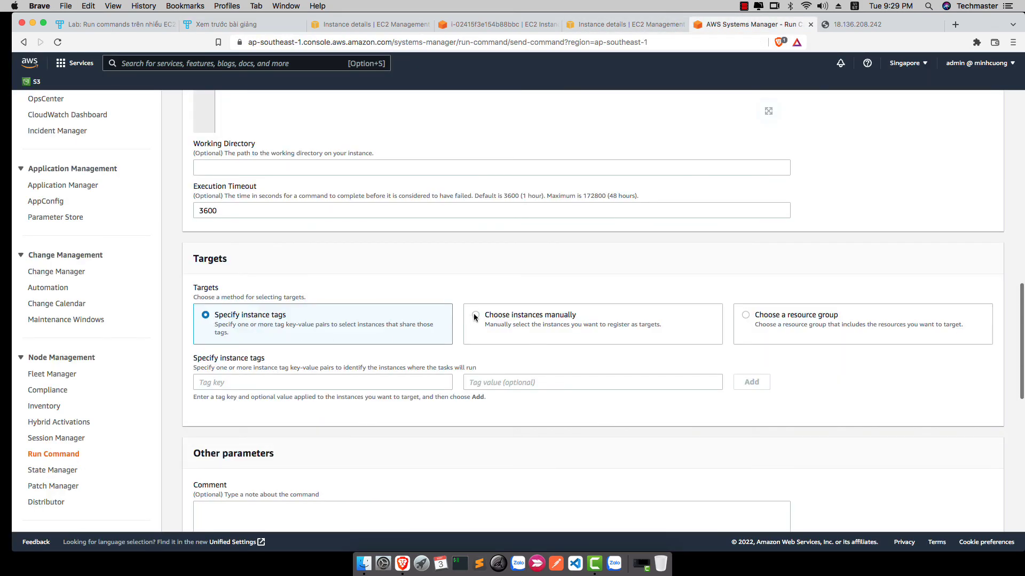
left_click(475, 317)
left_click(208, 447)
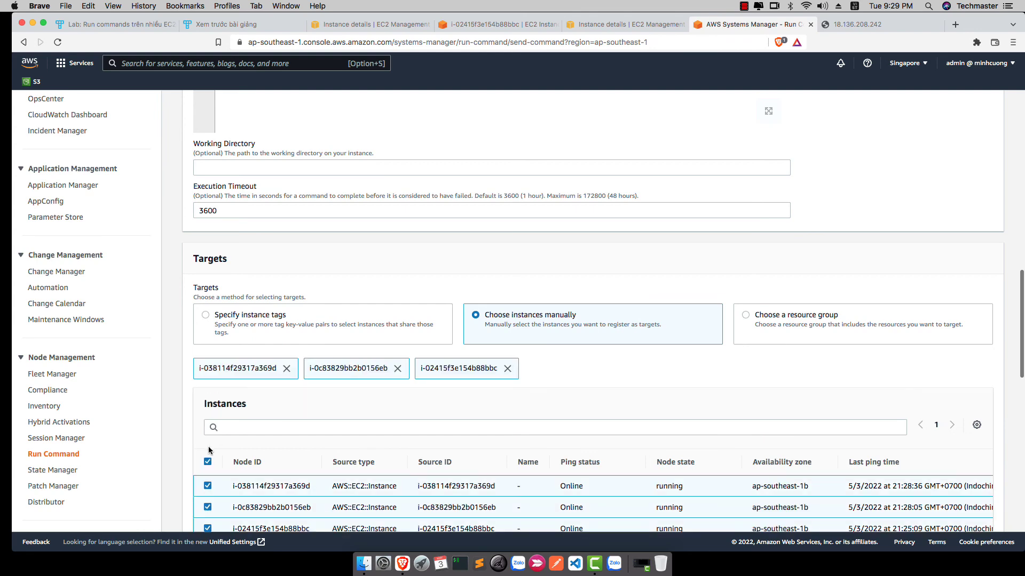
scroll(328, 463, "down", 4)
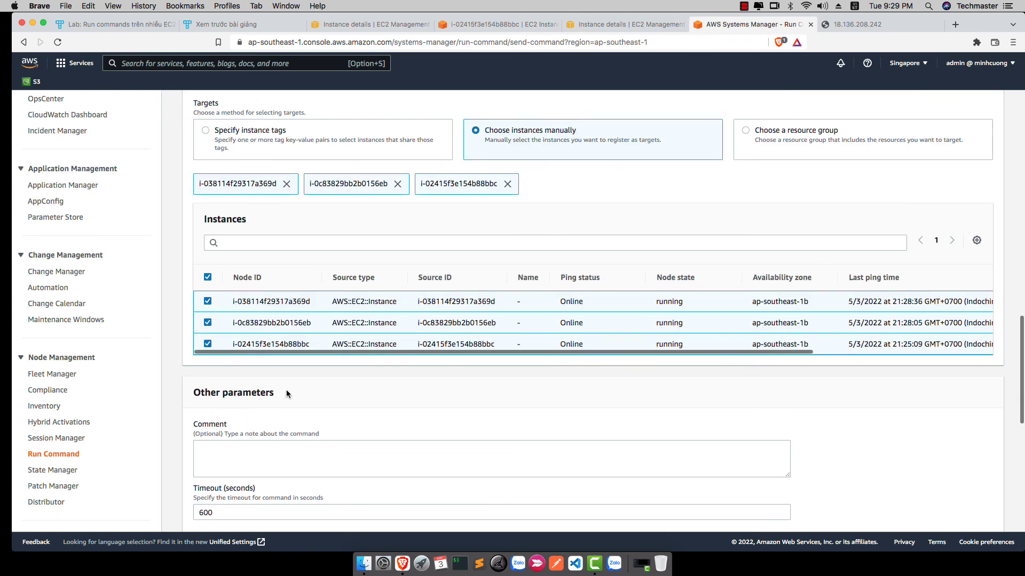
- Write the command output to the S3 bucket input.techmaster.vn with the key prefix ssmlog
scroll(287, 393, "down", 6)
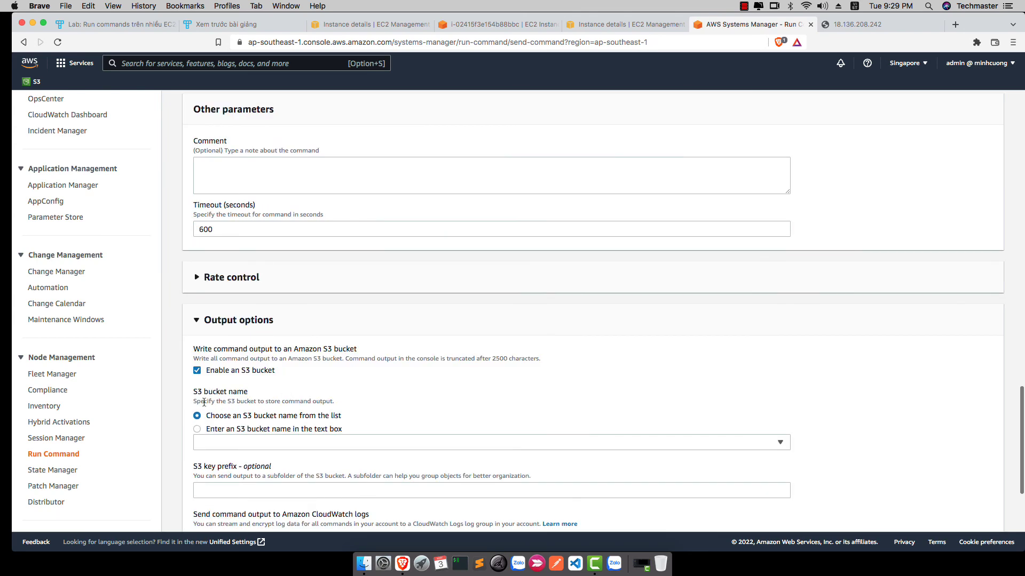
left_click(197, 370)
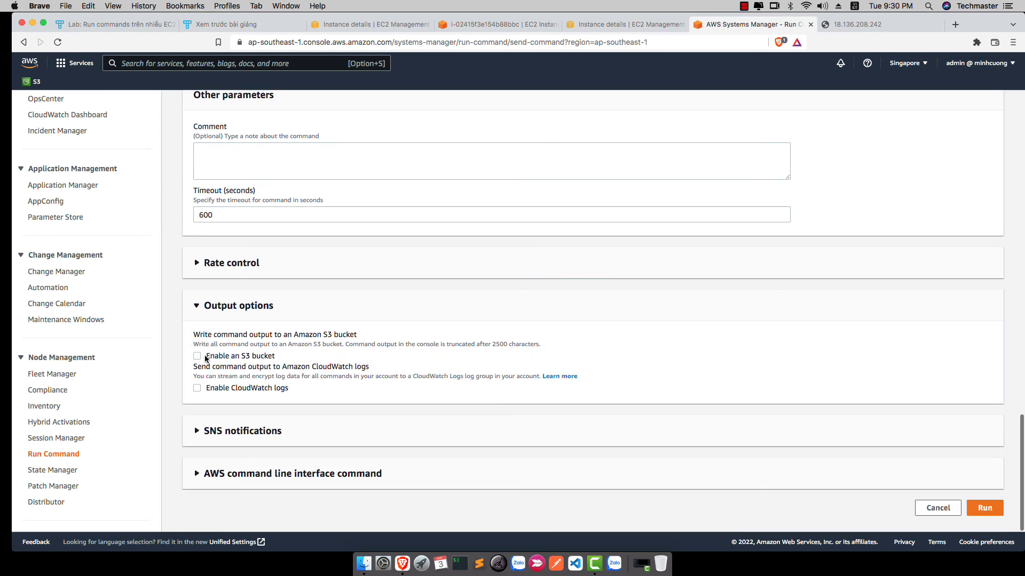
left_click(206, 359)
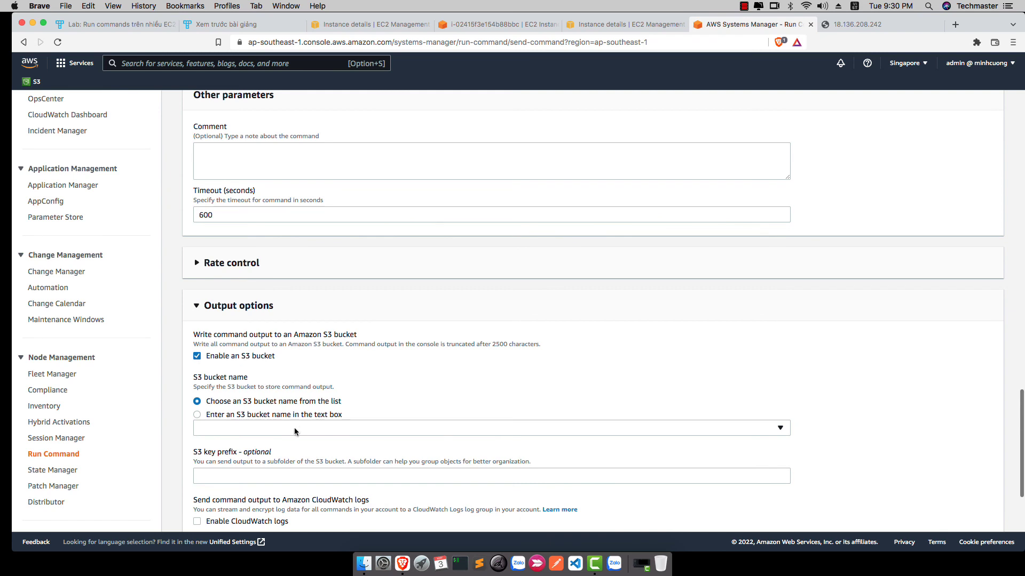
left_click(295, 432)
left_click(246, 368)
left_click(217, 478)
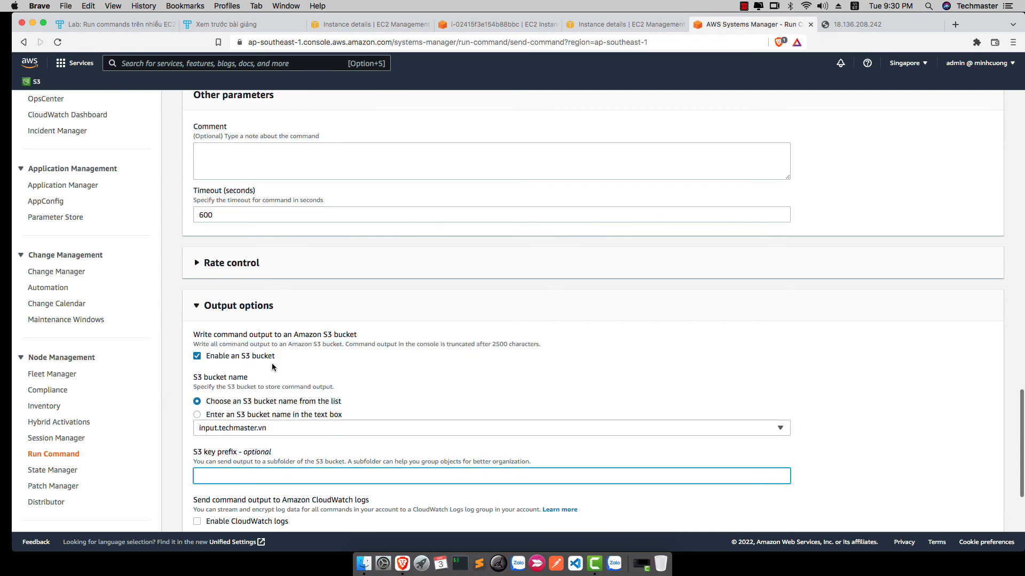
scroll(268, 379, "down", 1)
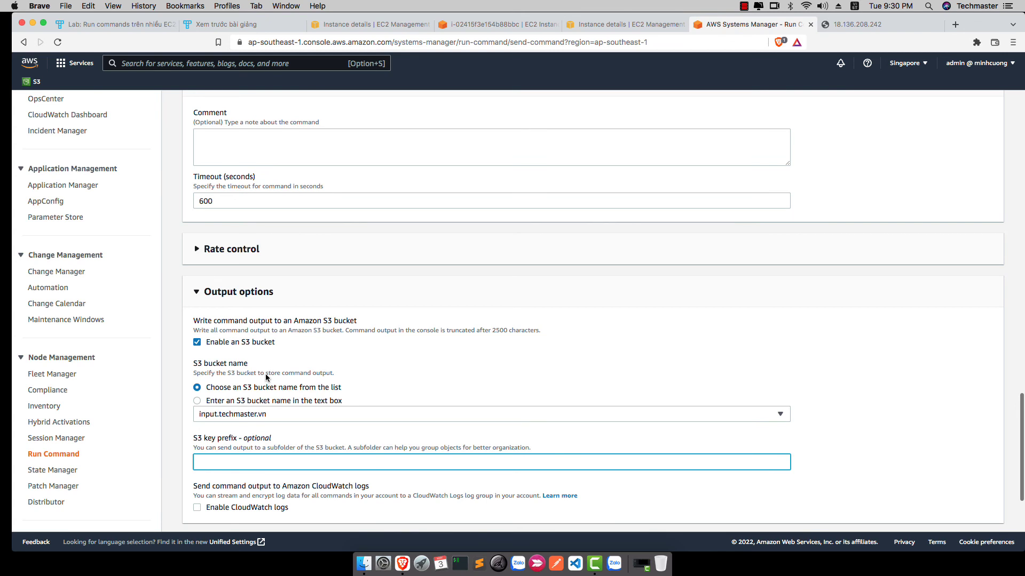
type("ssmlog")
scroll(269, 381, "down", 2)
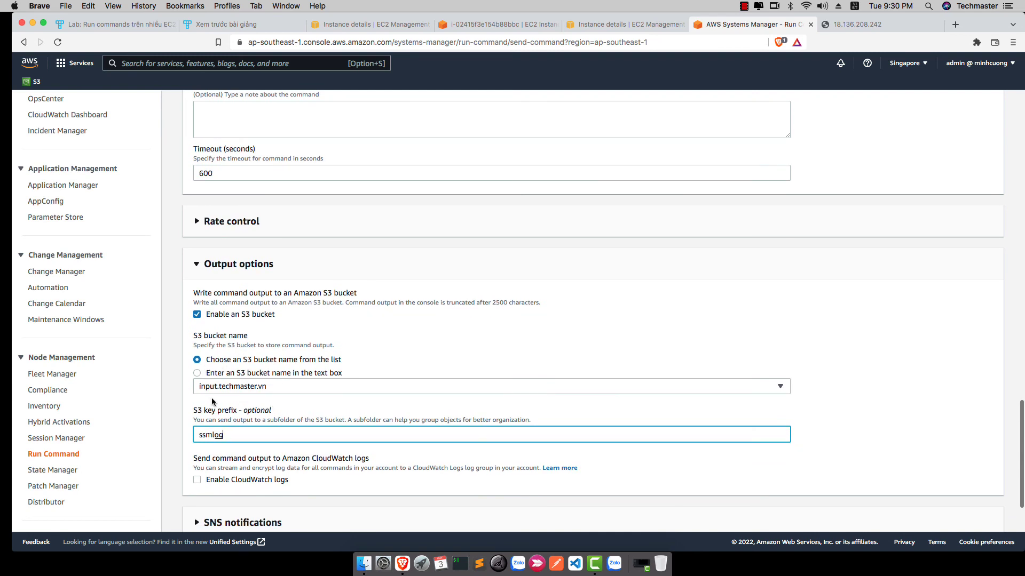
- Expand the SNS notification options and the AWS command line interface section, and highlight the full equivalent CLI command
scroll(738, 438, "down", 4)
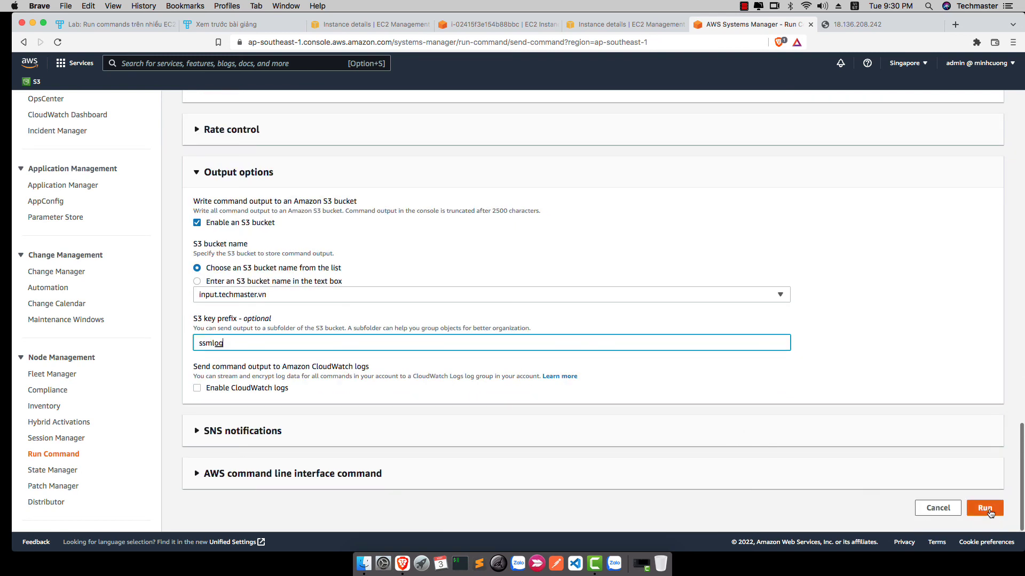
left_click(196, 433)
scroll(760, 475, "down", 2)
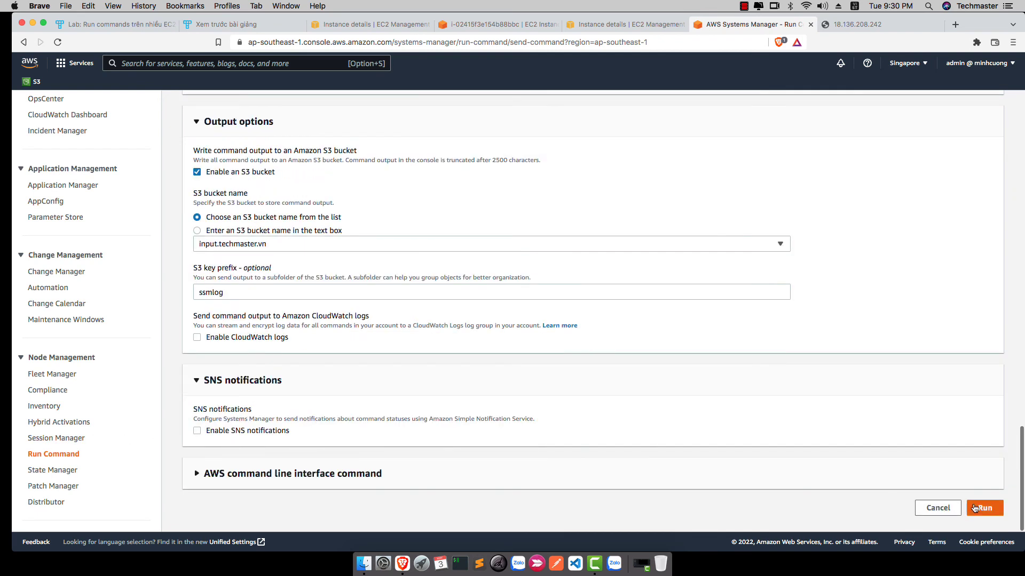
left_click(197, 474)
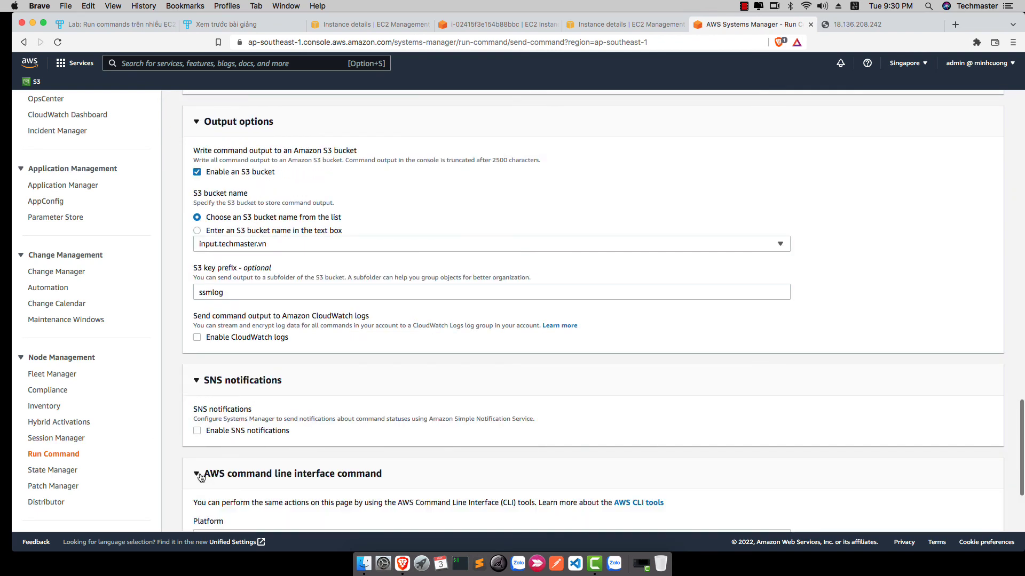
scroll(198, 469, "down", 5)
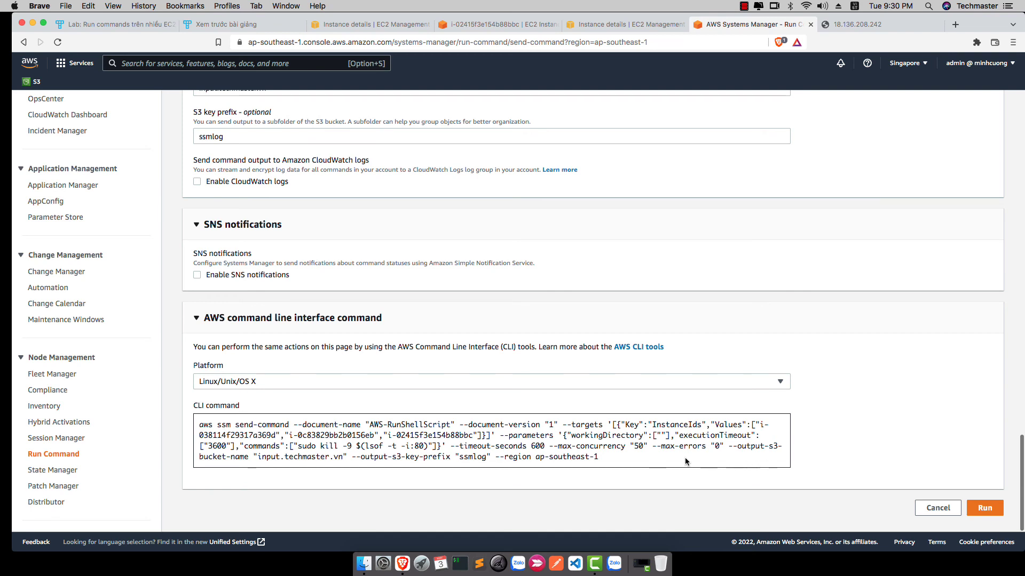
left_click_drag(597, 458, 173, 422)
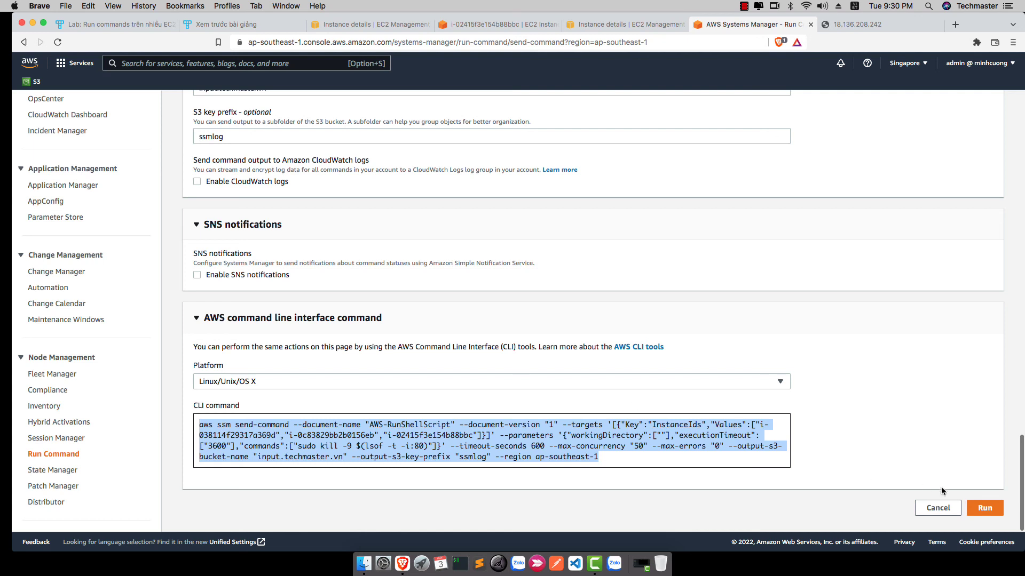
- Run the kill command on the selected instances and refresh its status
left_click(983, 510)
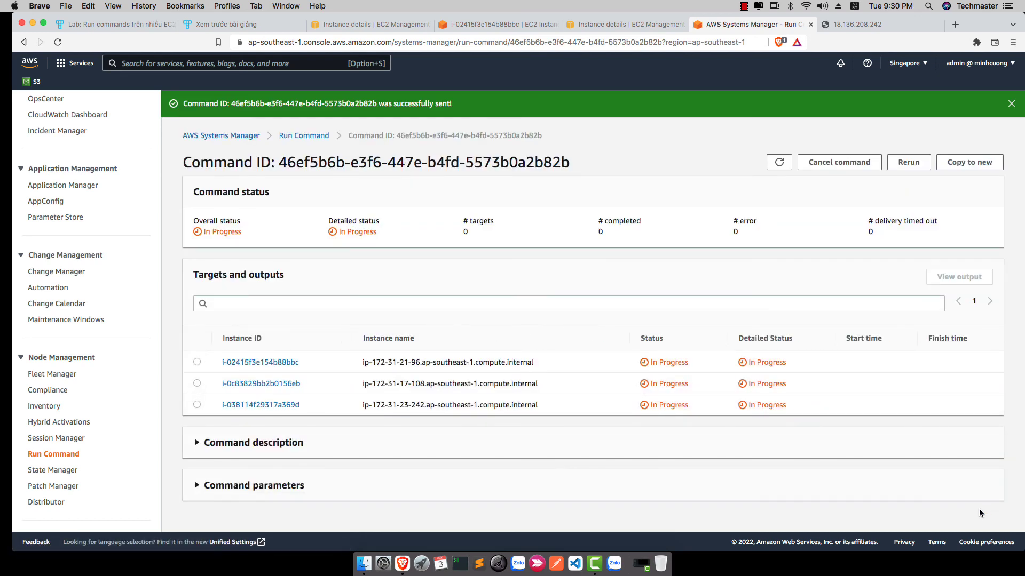
left_click(779, 163)
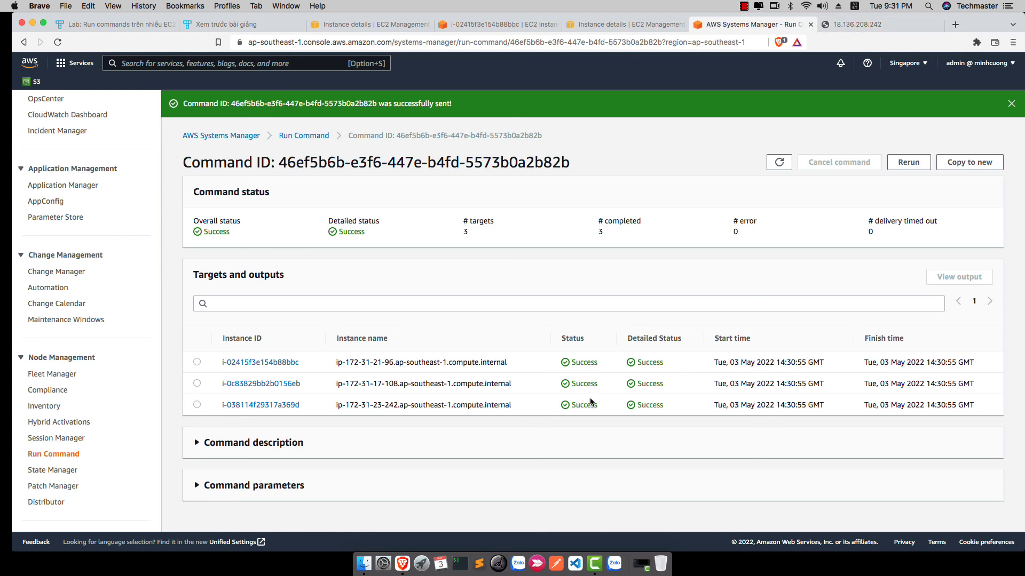
- Reload the 18.136.208.242 page to check whether the web server still responds
left_click(848, 24)
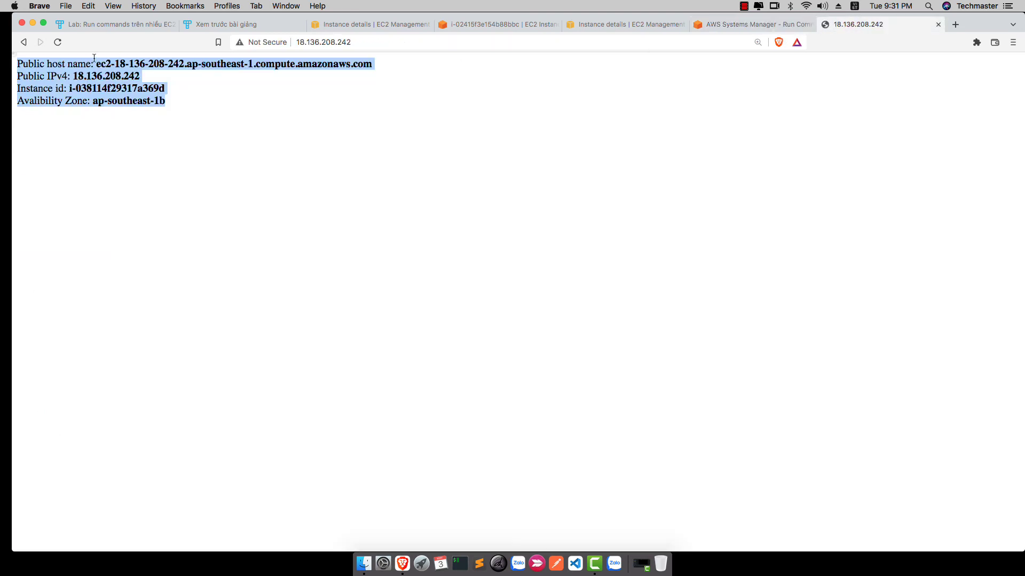
left_click(57, 42)
left_click(57, 43)
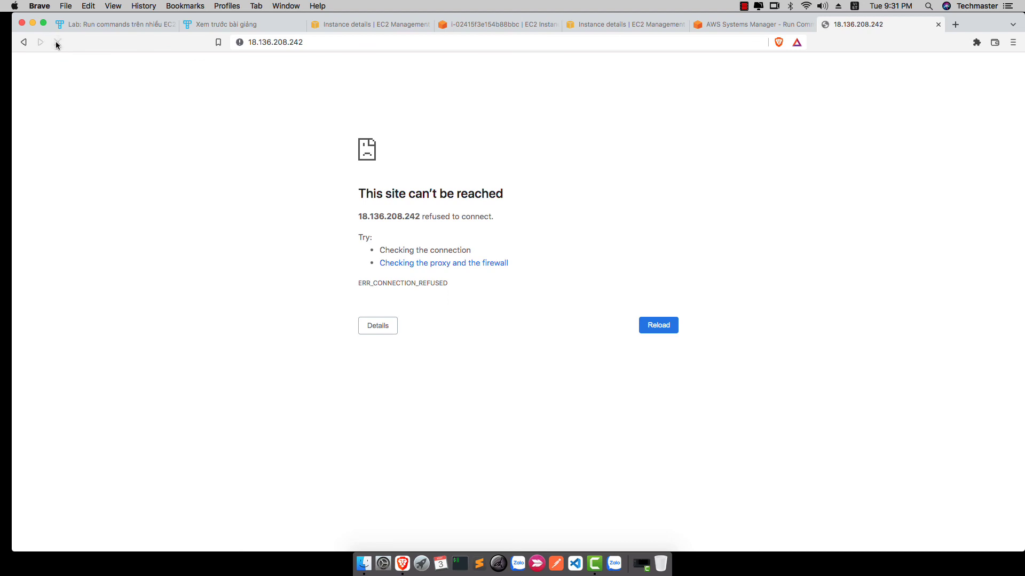
- Go to aws.amazon.com, sign in to the console and open the input.techmaster.vn bucket in S3
left_click(301, 41)
type("aws.amazon.com")
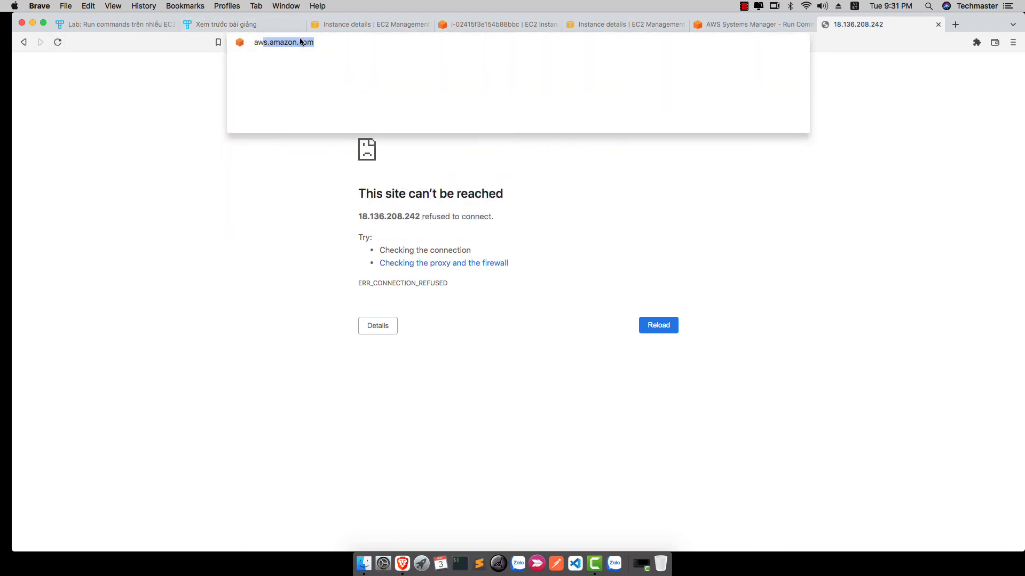
key("Return")
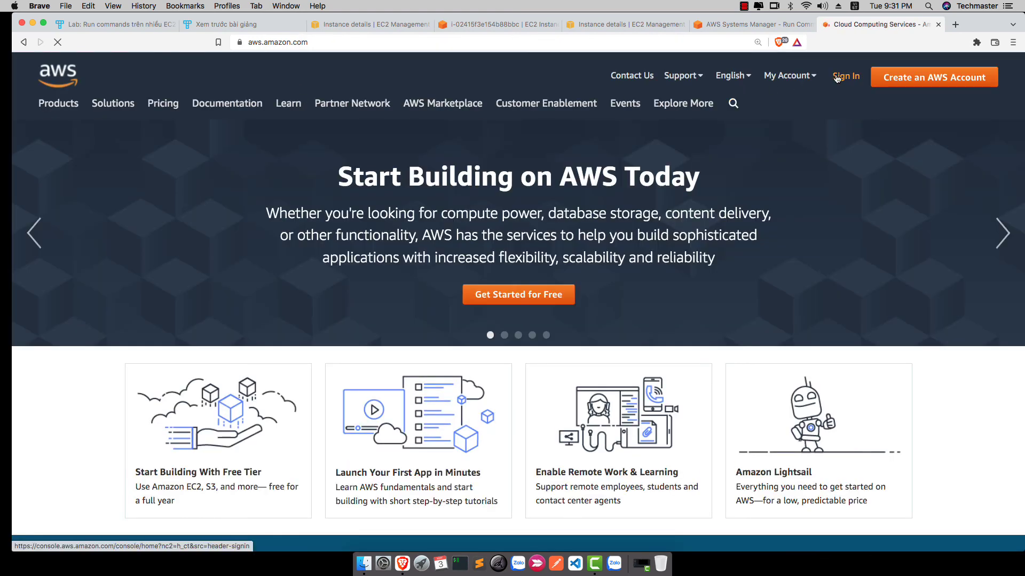
left_click(838, 77)
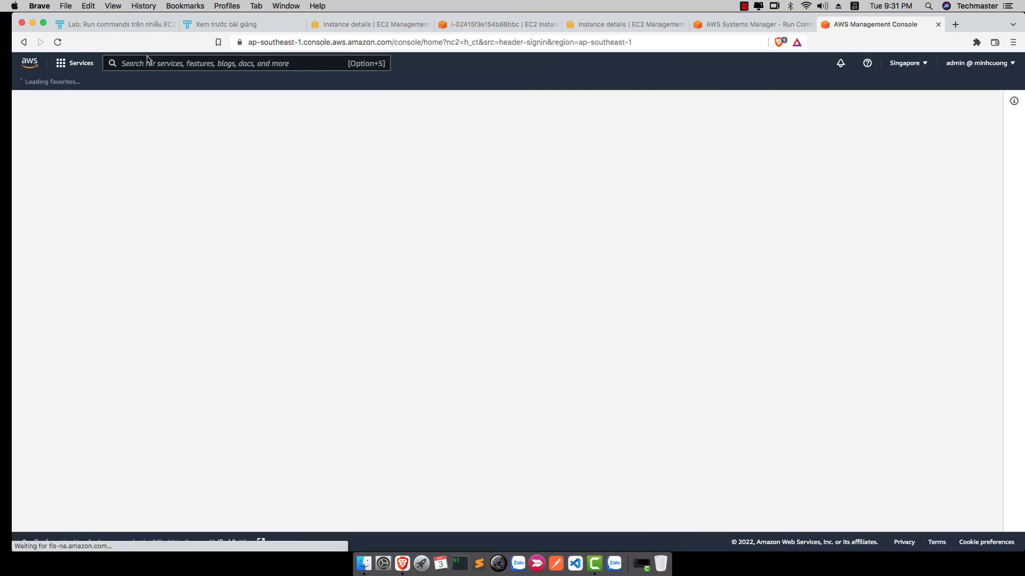
left_click(146, 63)
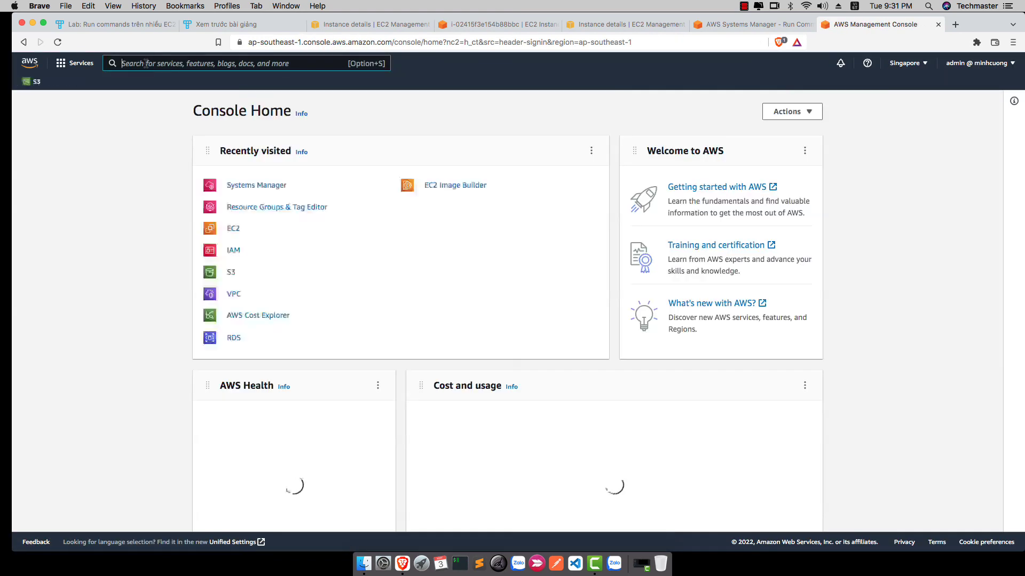
type("s")
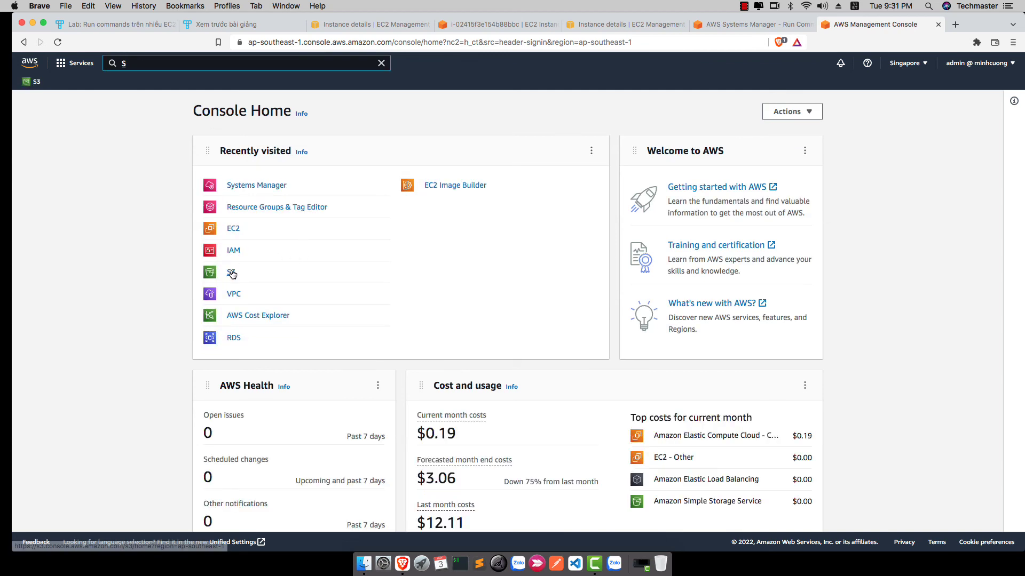
left_click(231, 272)
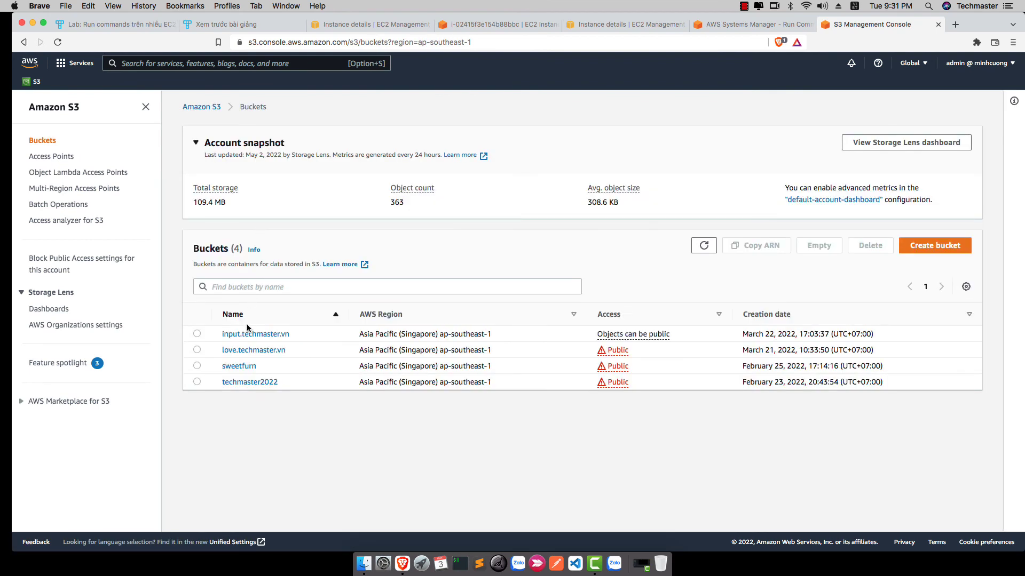
left_click(245, 331)
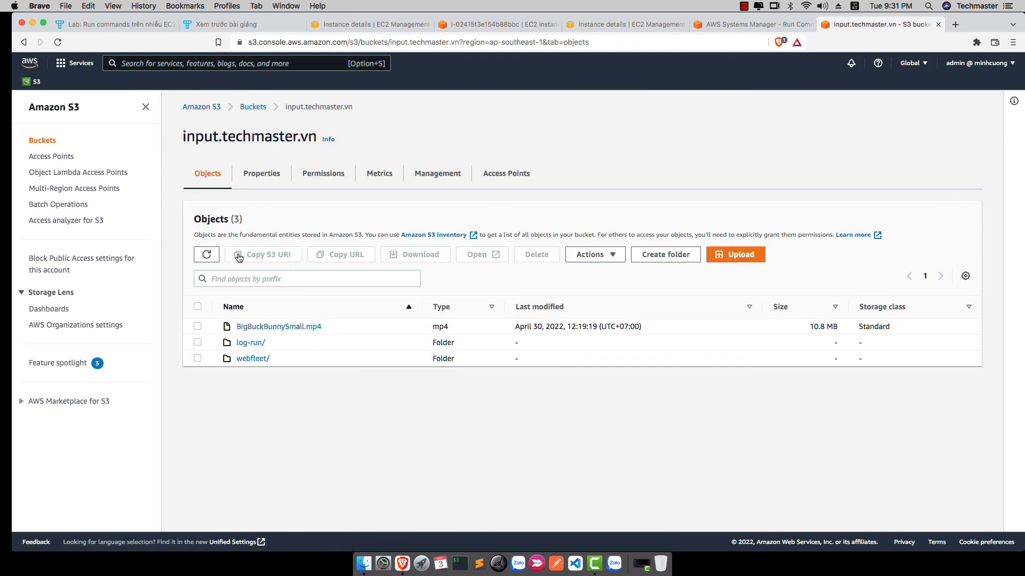
- Refresh the bucket's object list, then open the log-run folder and the command ID folder inside it
left_click(206, 255)
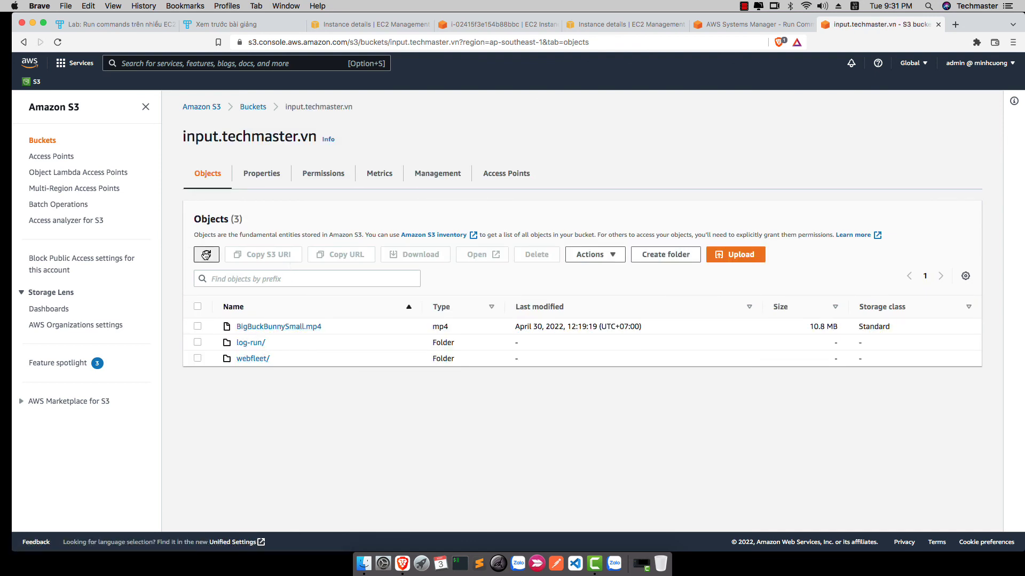
left_click(247, 344)
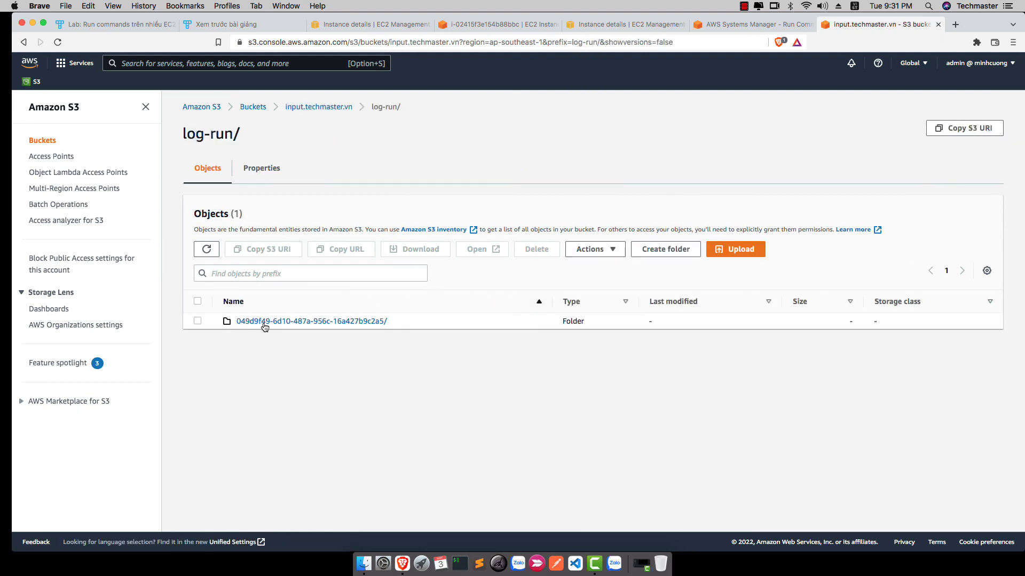
left_click(266, 322)
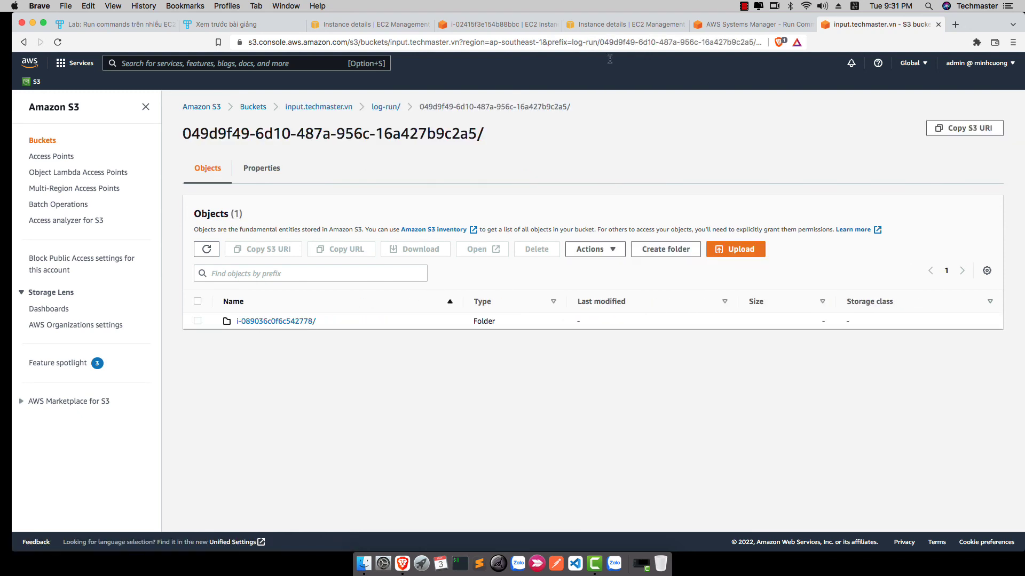
- Return to the Run Command results page and expand the command description to check the command's ID
left_click(729, 25)
left_click(635, 24)
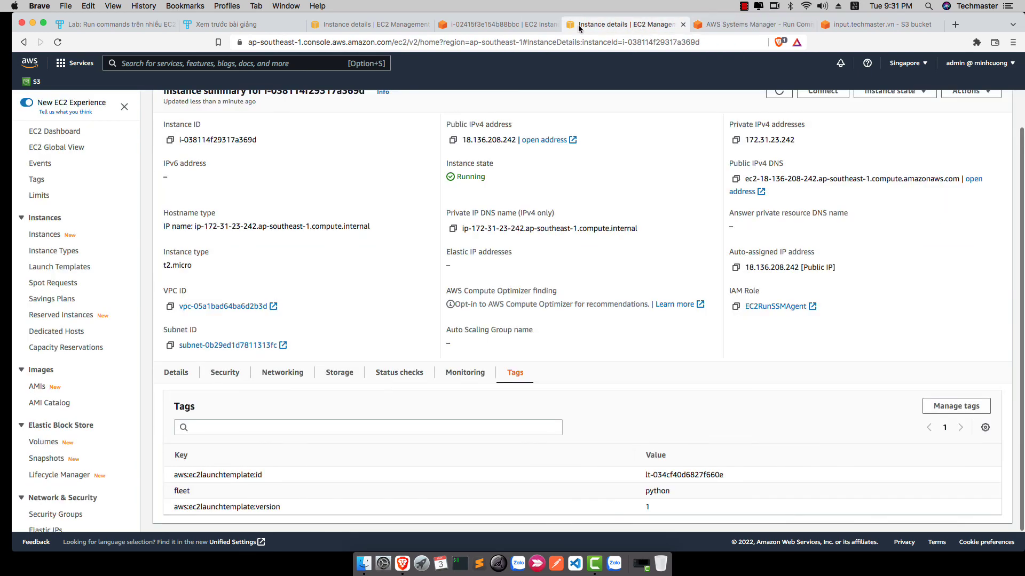
left_click(520, 26)
left_click(750, 25)
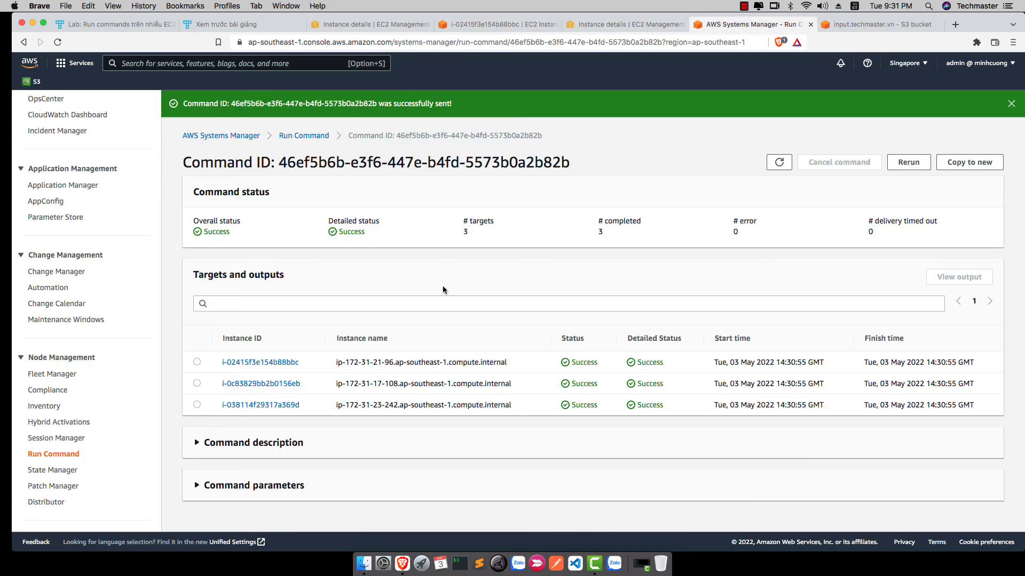
left_click(197, 443)
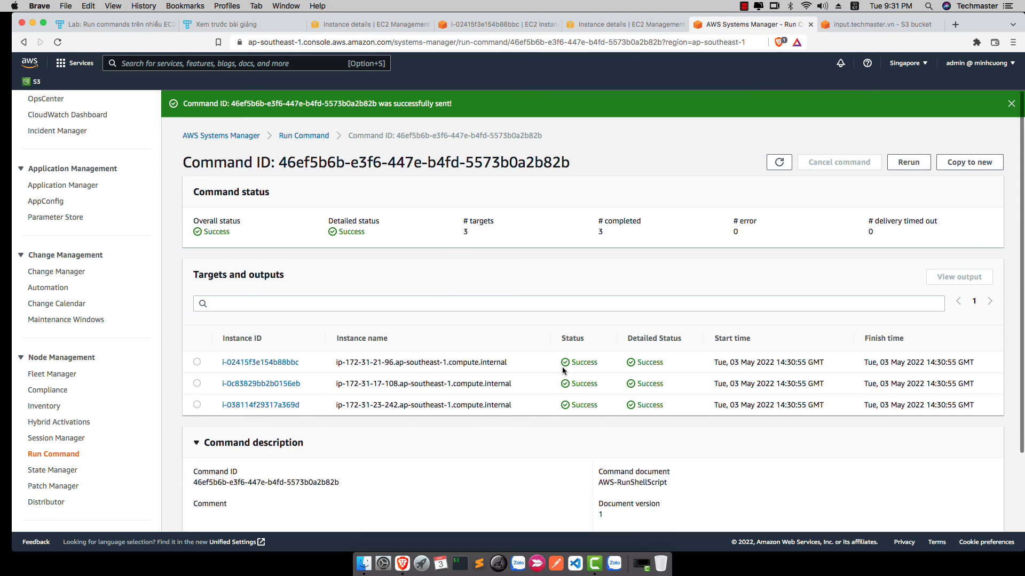
- Back in the S3 log folder, go through the instance, awsrunShellScript and 0.awsrunShellScript folders and open the stdout object
left_click(854, 25)
left_click(266, 322)
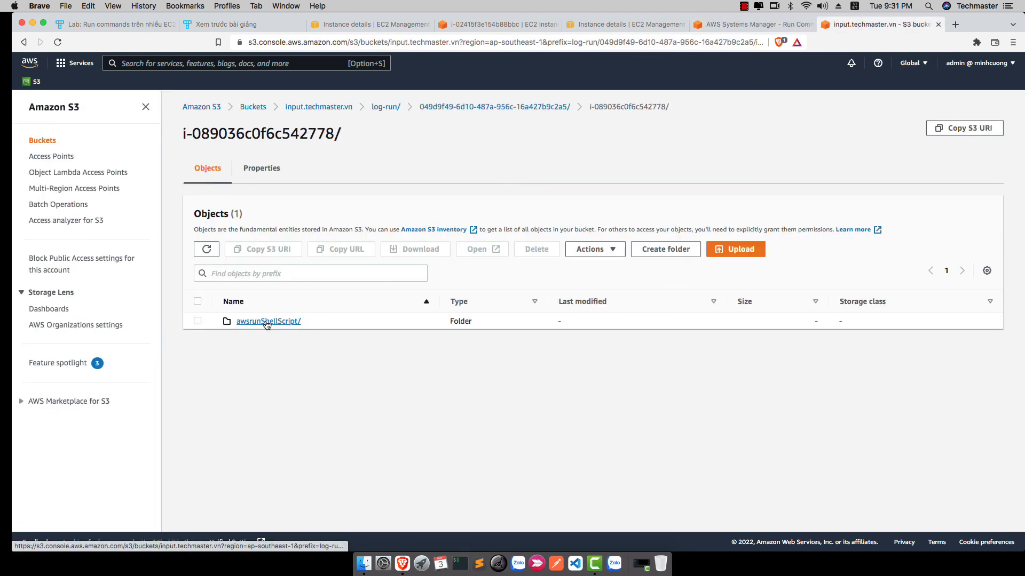
left_click(266, 322)
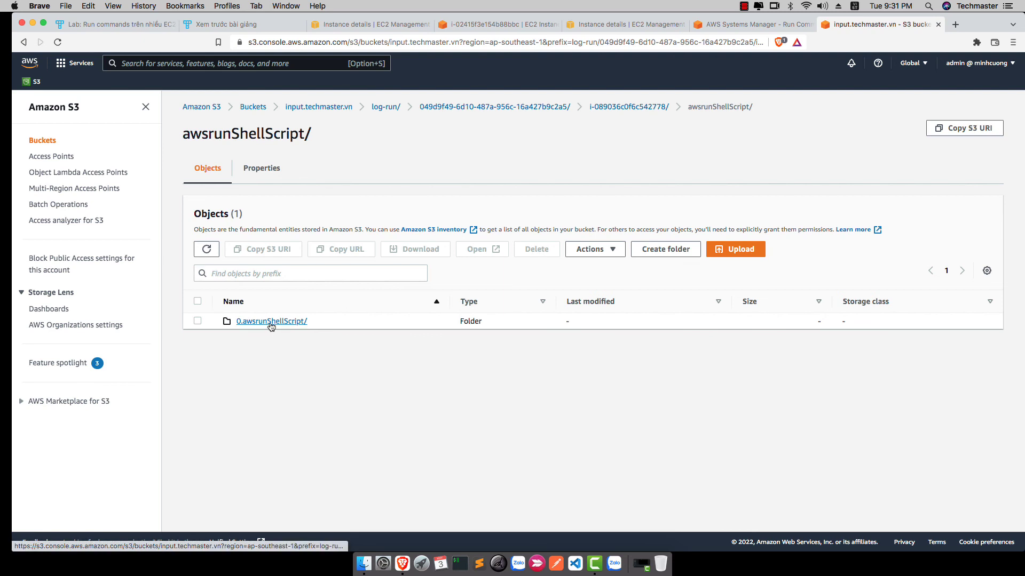
left_click(258, 322)
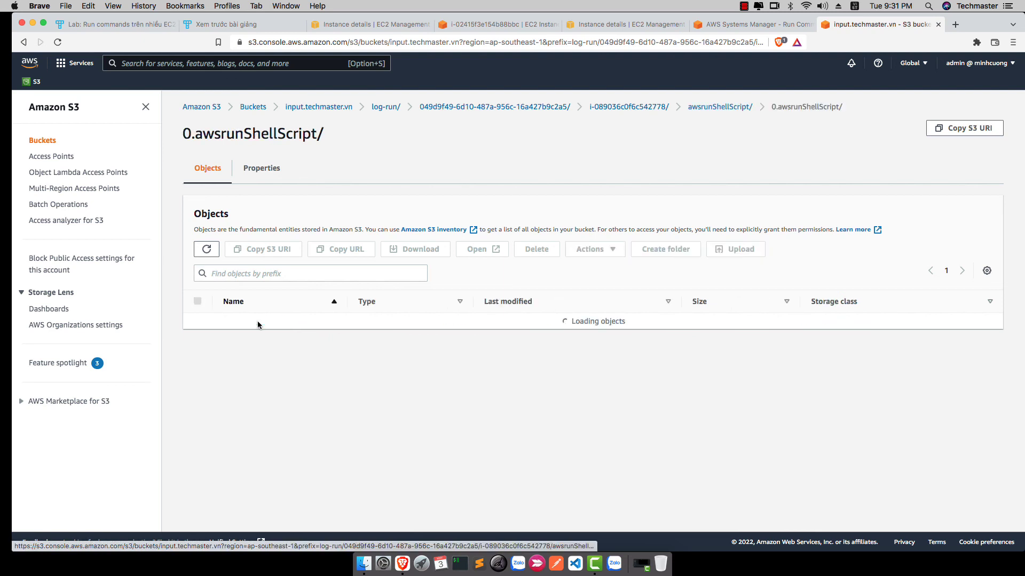
left_click(248, 322)
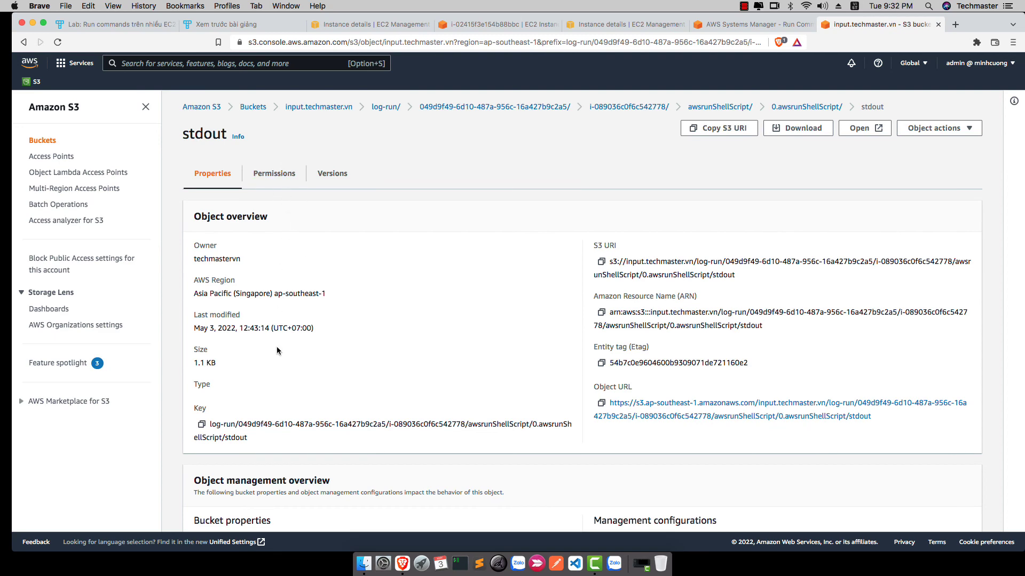
- Review the stdout object's overview and management properties, then close the S3 page
scroll(277, 351, "down", 5)
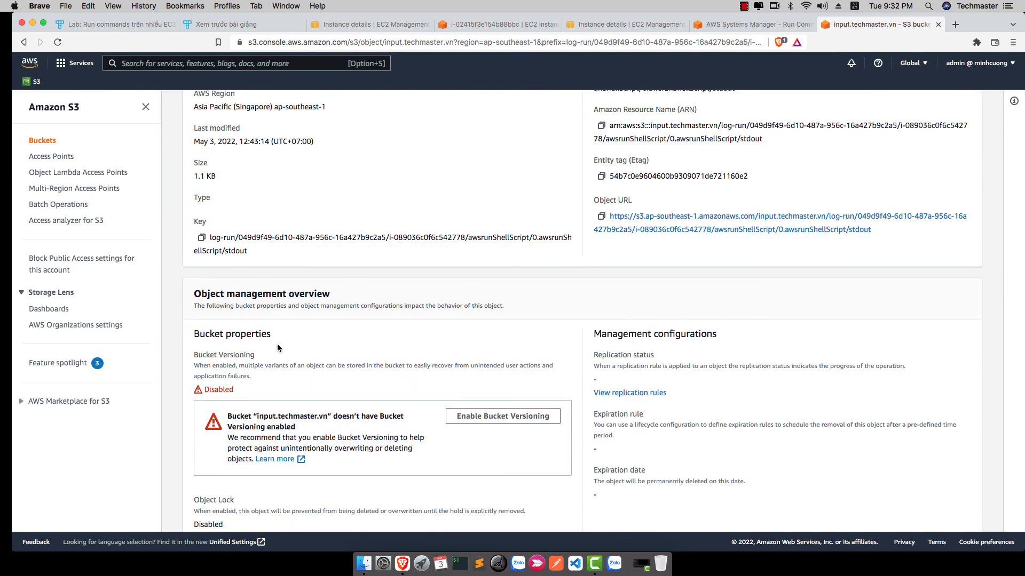
scroll(277, 348, "down", 5)
scroll(277, 348, "up", 10)
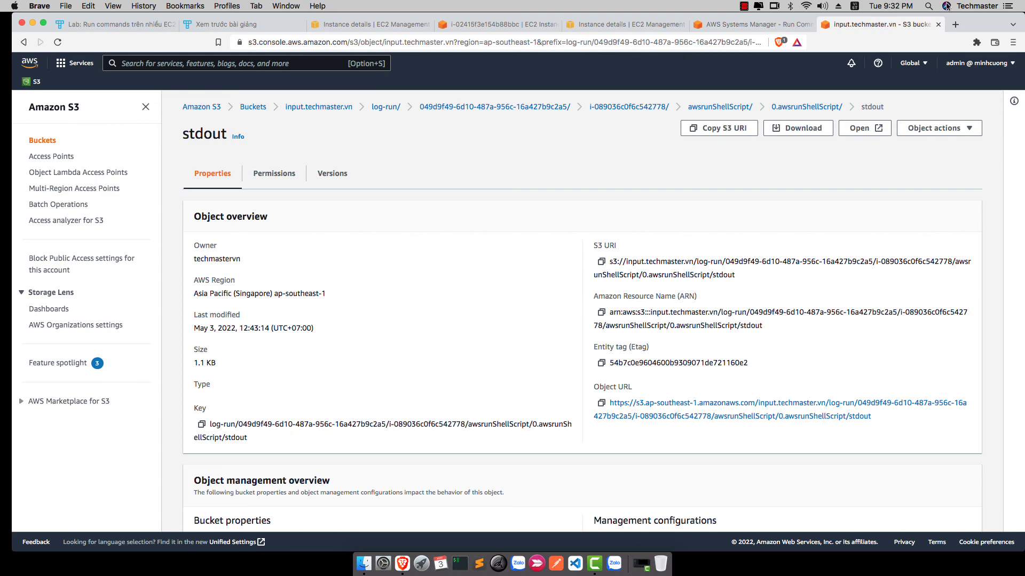
left_click(938, 24)
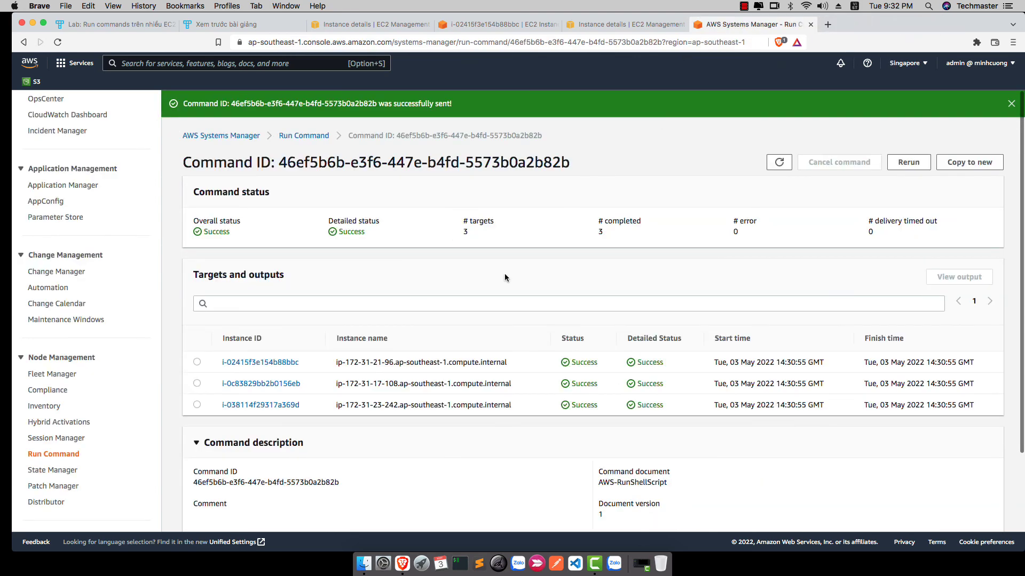